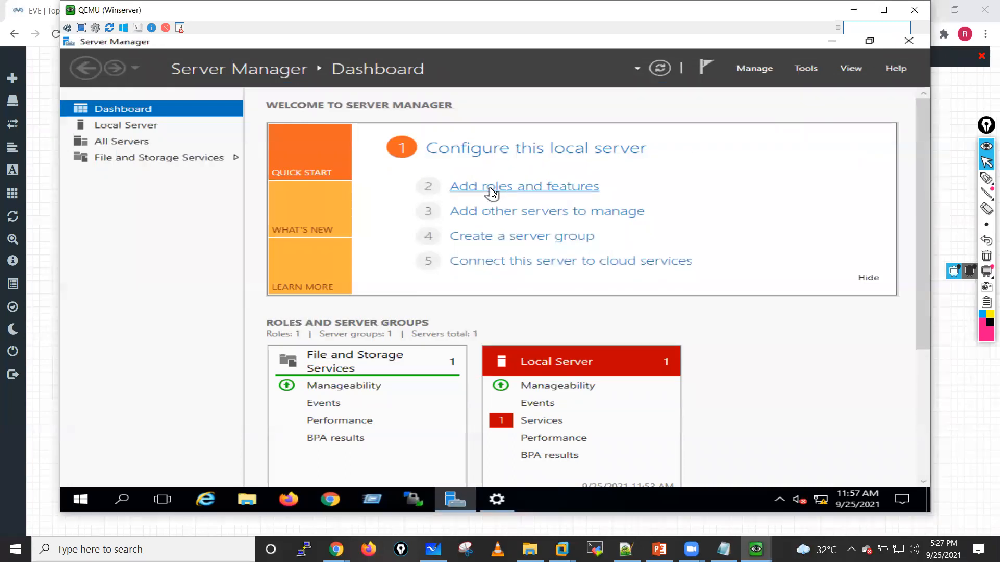
pyautogui.click(492, 187)
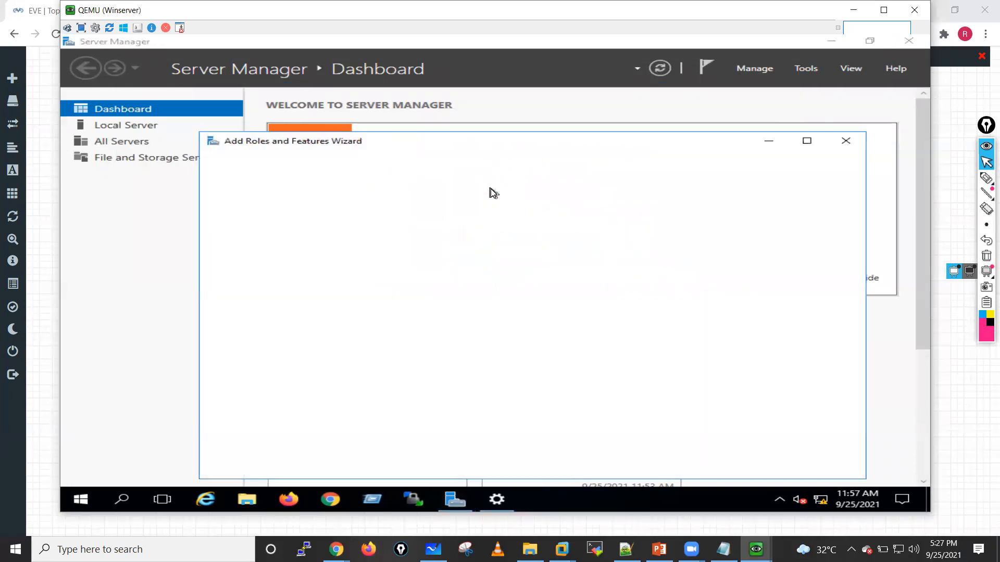
pyautogui.click(654, 466)
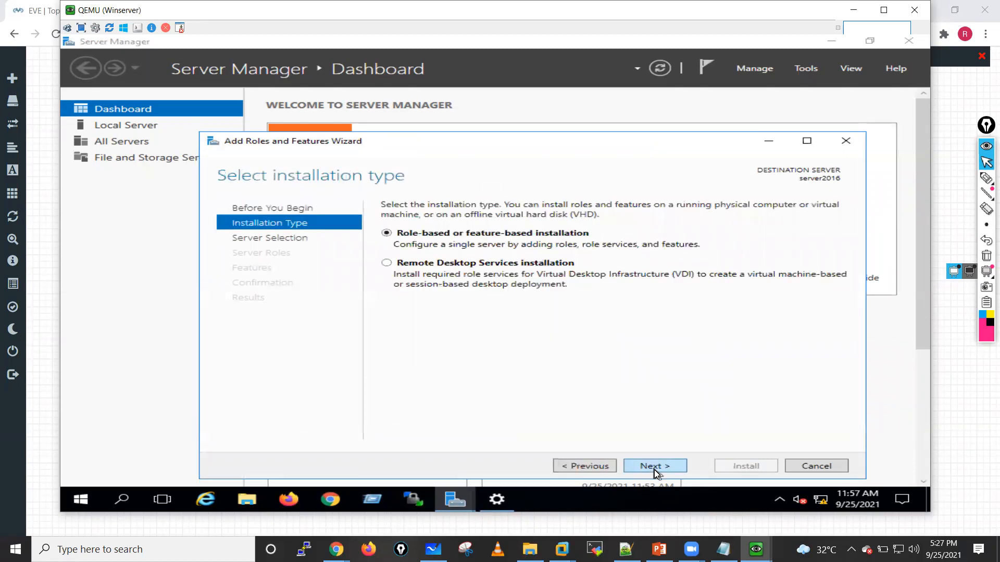
pyautogui.click(654, 467)
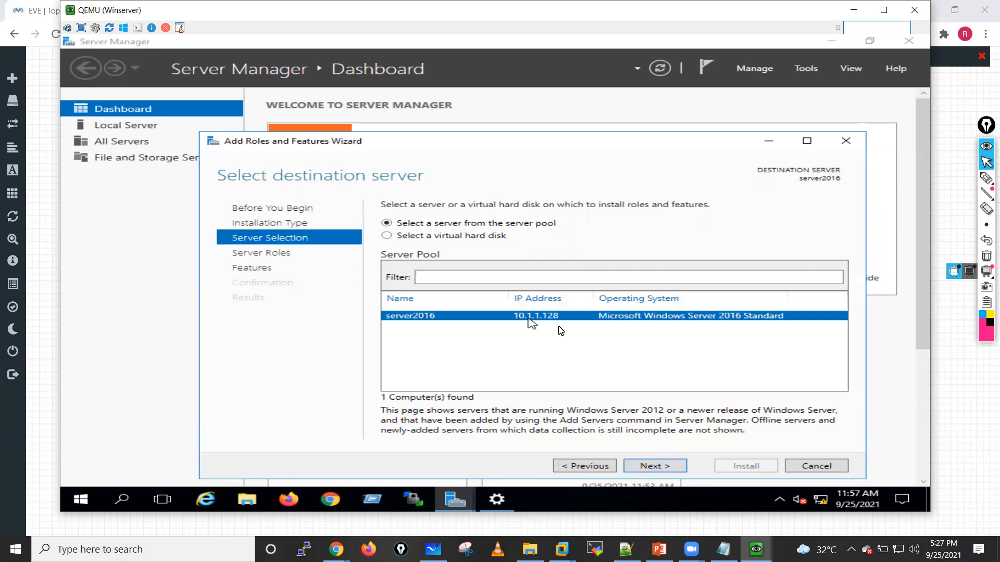
pyautogui.click(816, 466)
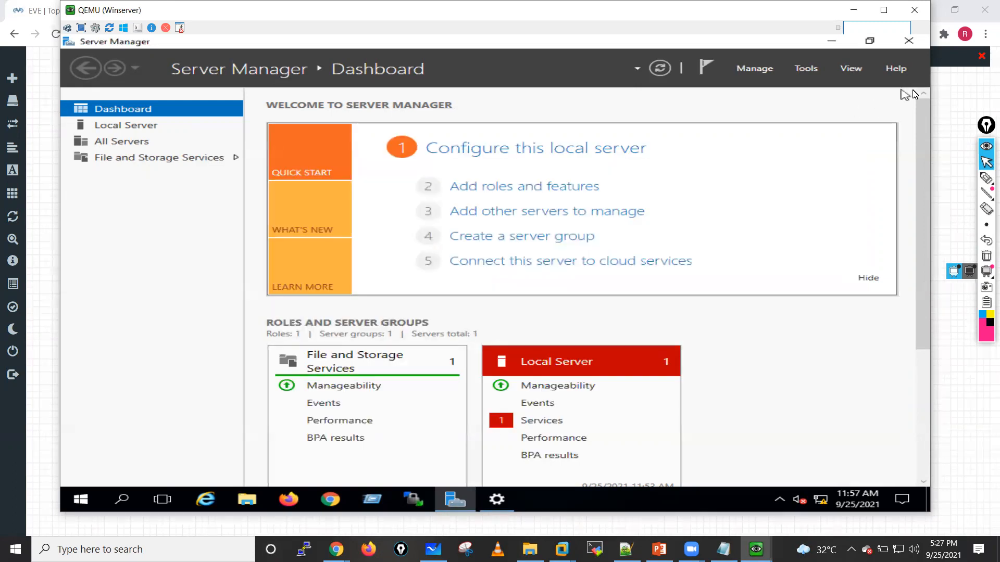
# Step: Close Server Manager and the Windows Update settings window, and refresh the server's desktop
pyautogui.click(911, 46)
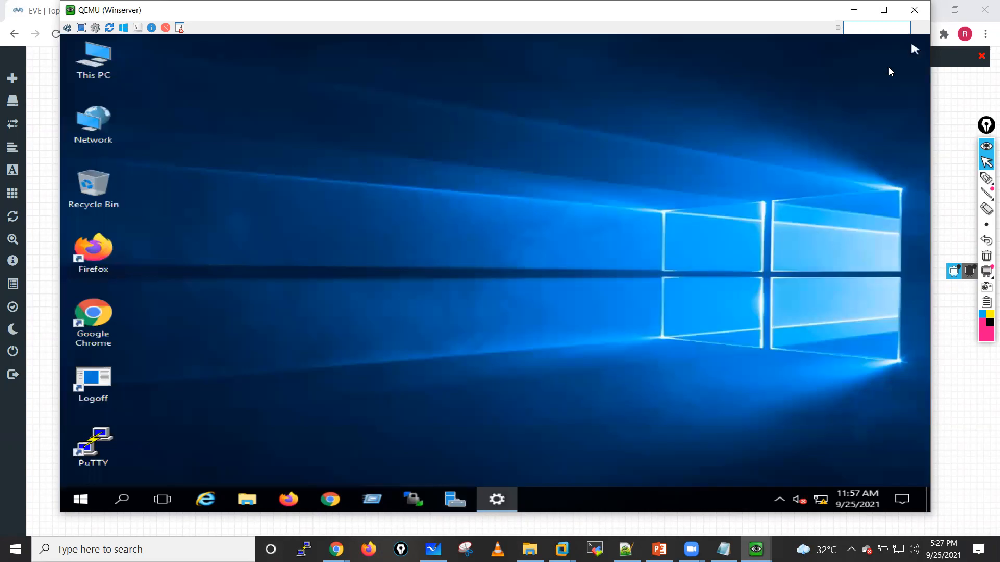
pyautogui.rightClick(375, 258)
pyautogui.click(398, 296)
pyautogui.click(496, 500)
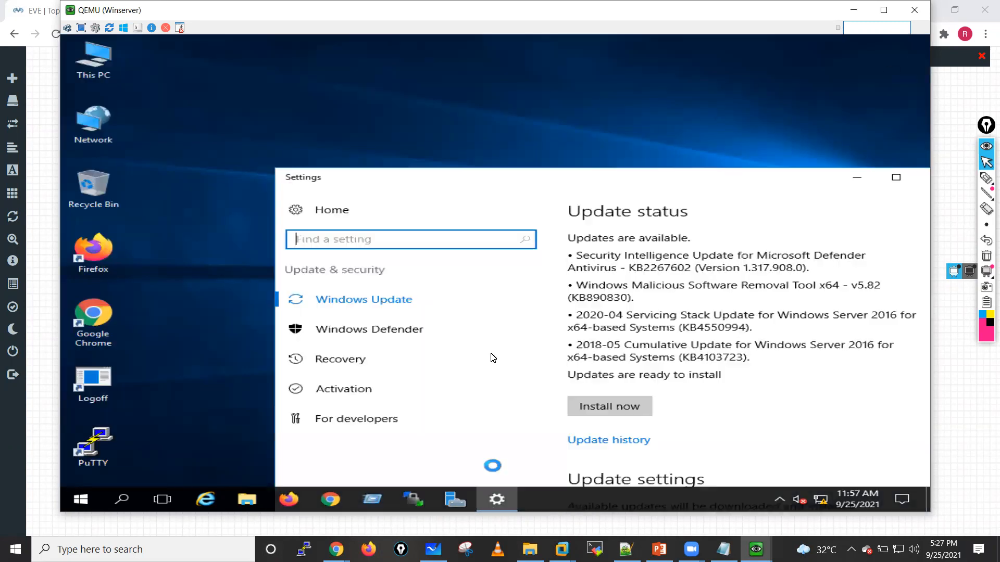
pyautogui.moveTo(745, 179); pyautogui.dragTo(500, 145)
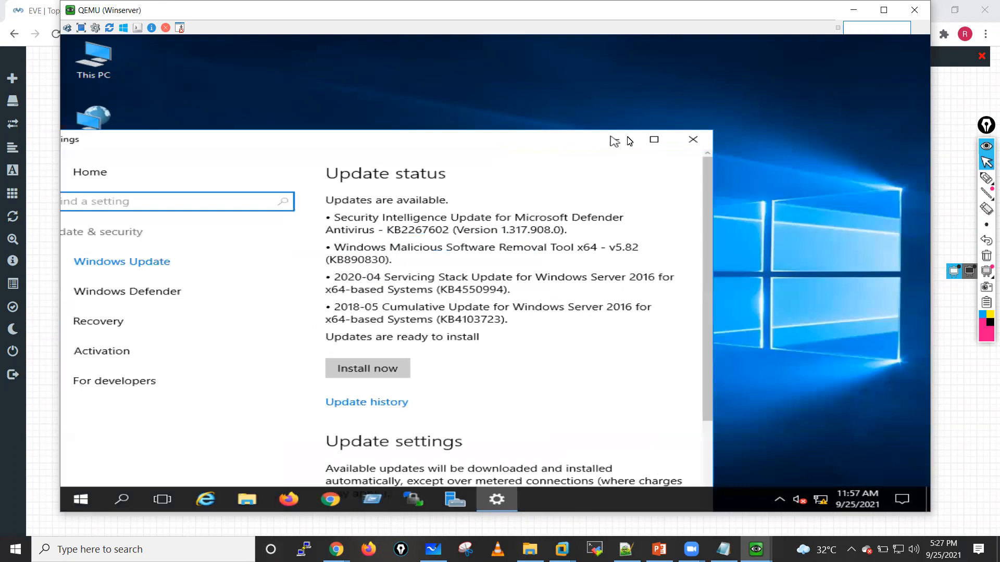
pyautogui.click(693, 140)
pyautogui.rightClick(391, 208)
pyautogui.click(413, 242)
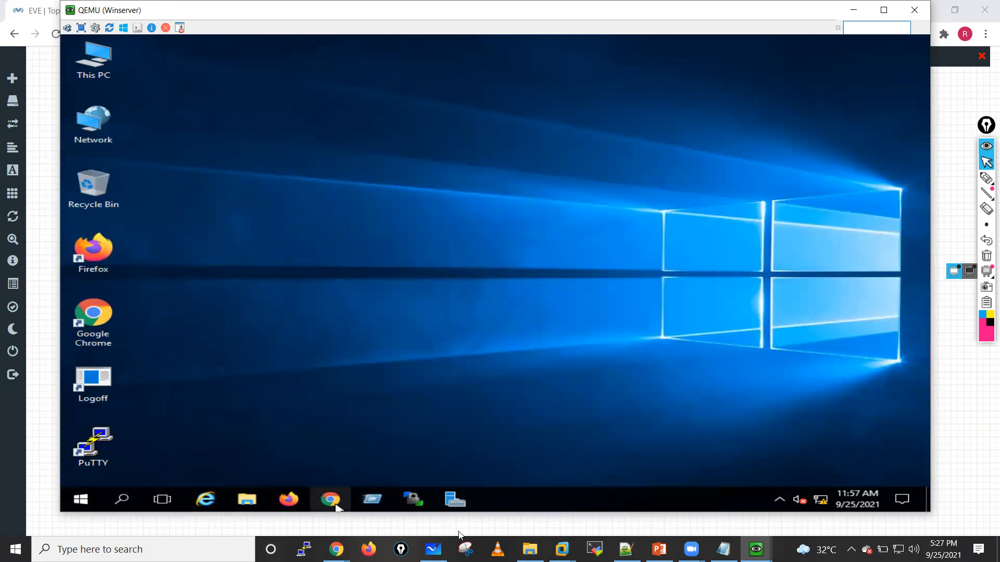
# Step: Reopen Server Manager and try to start the Add Roles and Features wizard
pyautogui.click(457, 501)
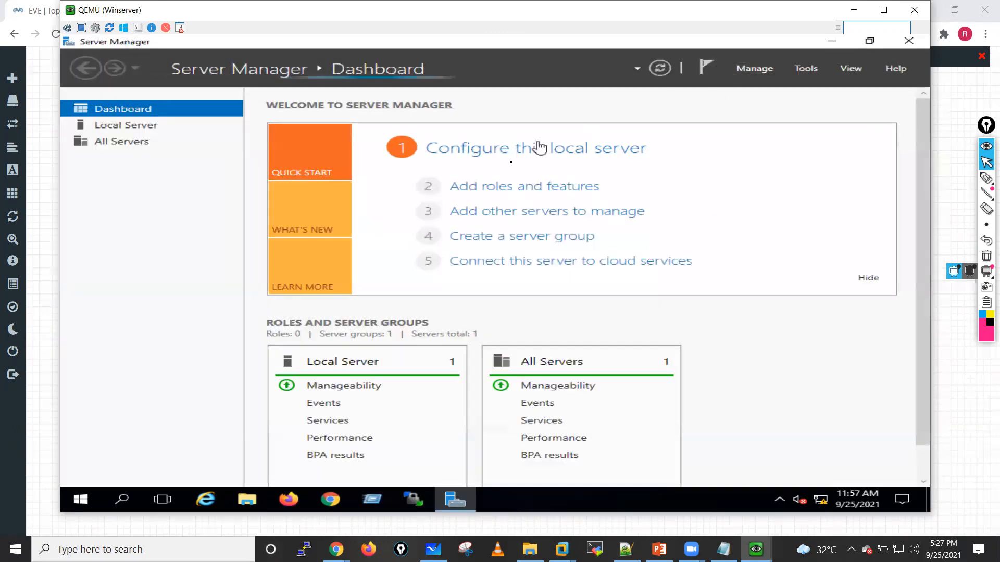
pyautogui.click(511, 186)
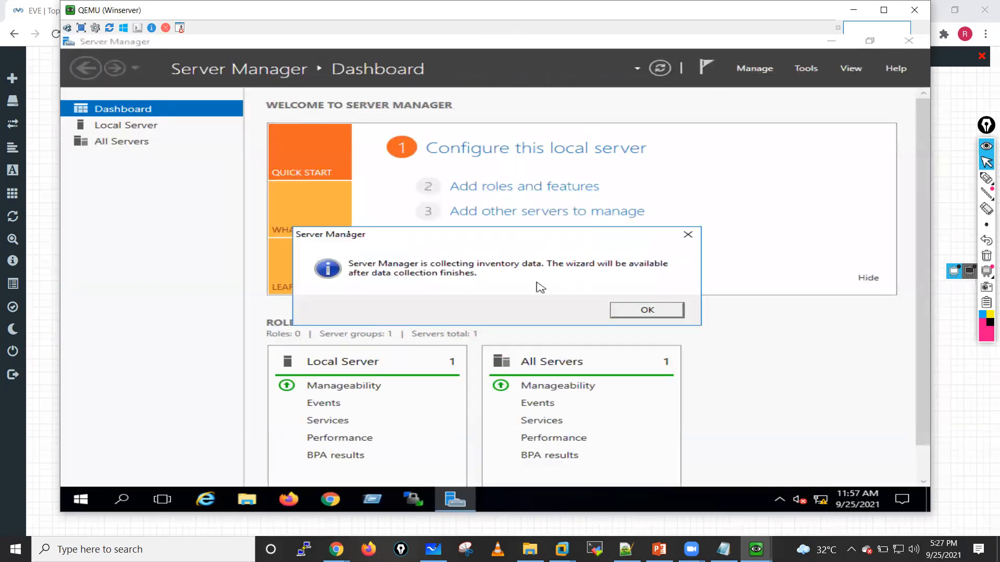
pyautogui.click(656, 312)
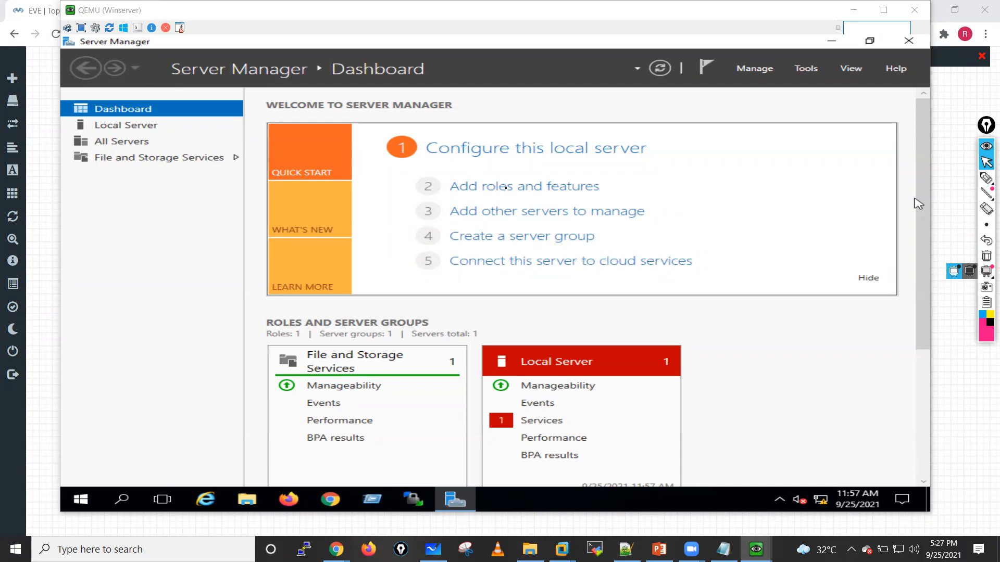
# Step: Start adding roles and features with a role-based or feature-based installation on server2016 from the server pool
pyautogui.click(508, 188)
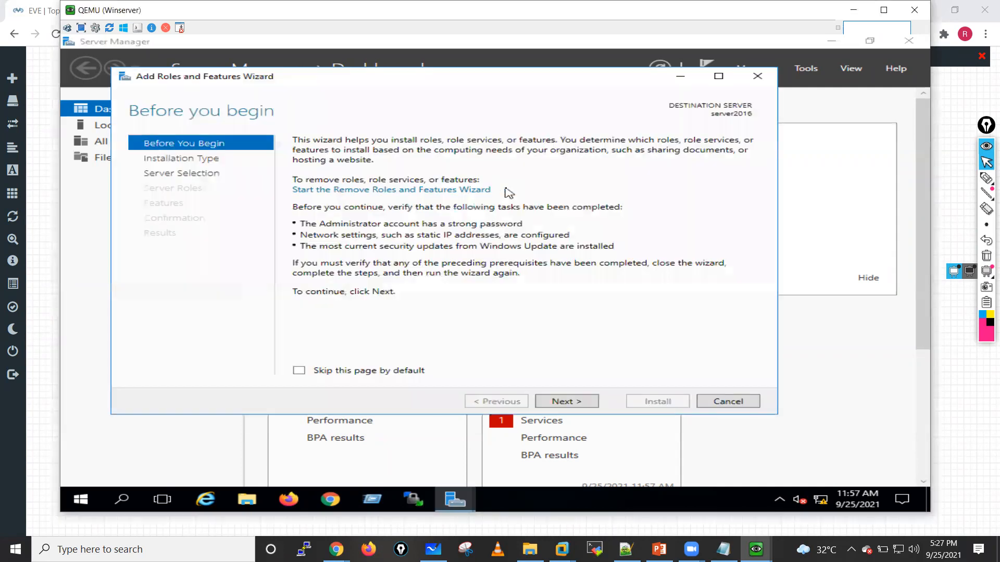
pyautogui.click(566, 404)
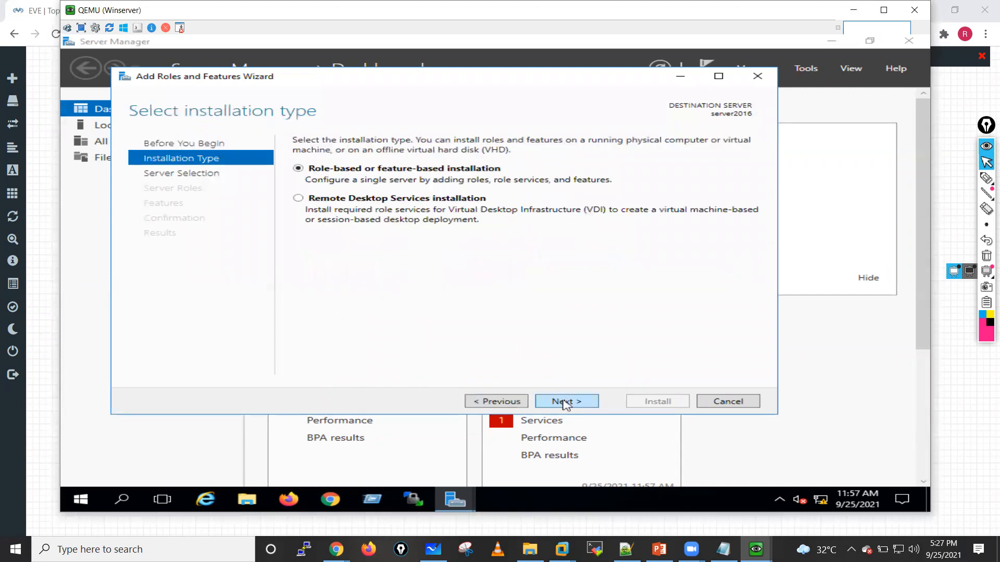
pyautogui.click(565, 404)
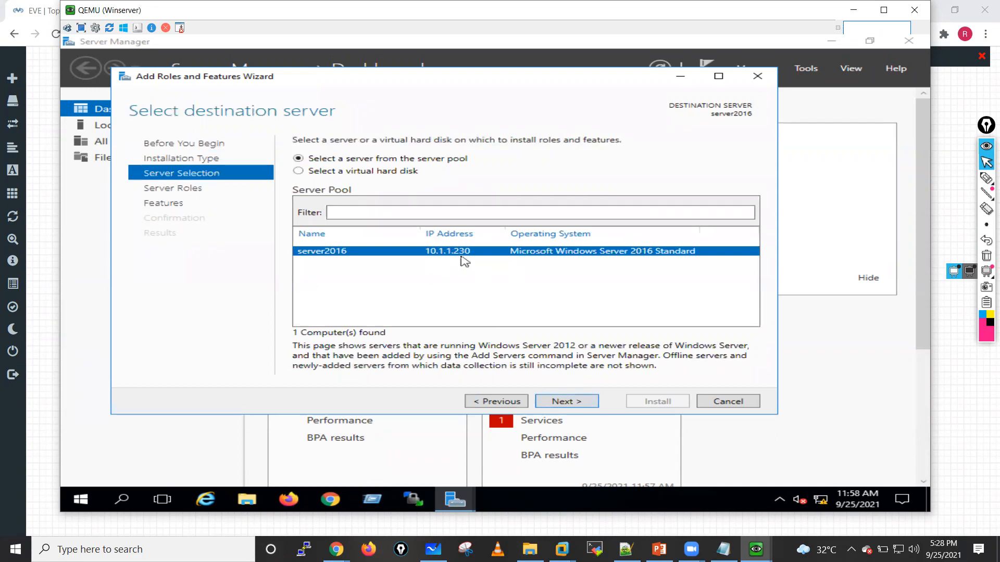
pyautogui.click(582, 402)
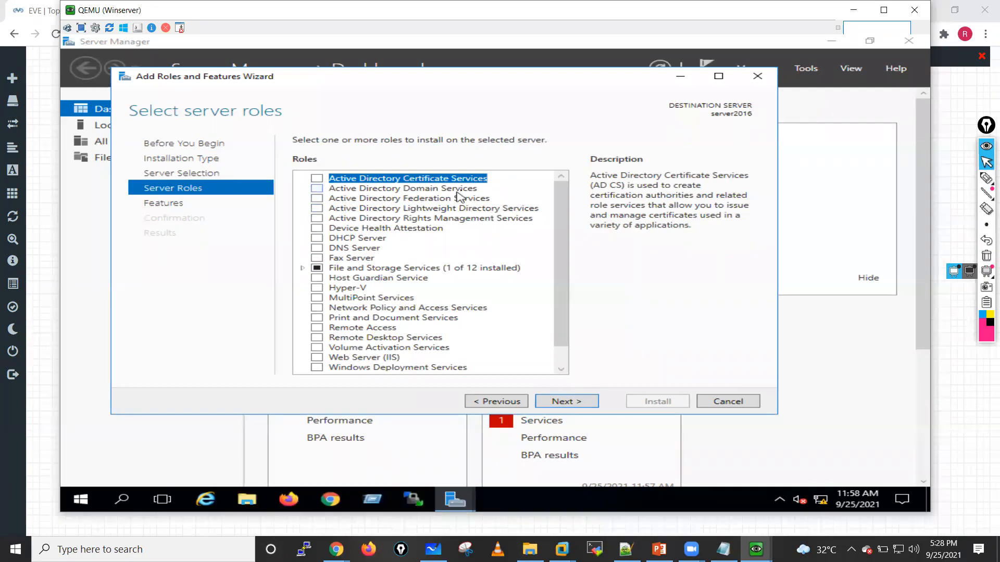
# Step: Choose the Active Directory Domain Services role with its required features and management tools, and proceed to the installation confirmation
pyautogui.click(317, 189)
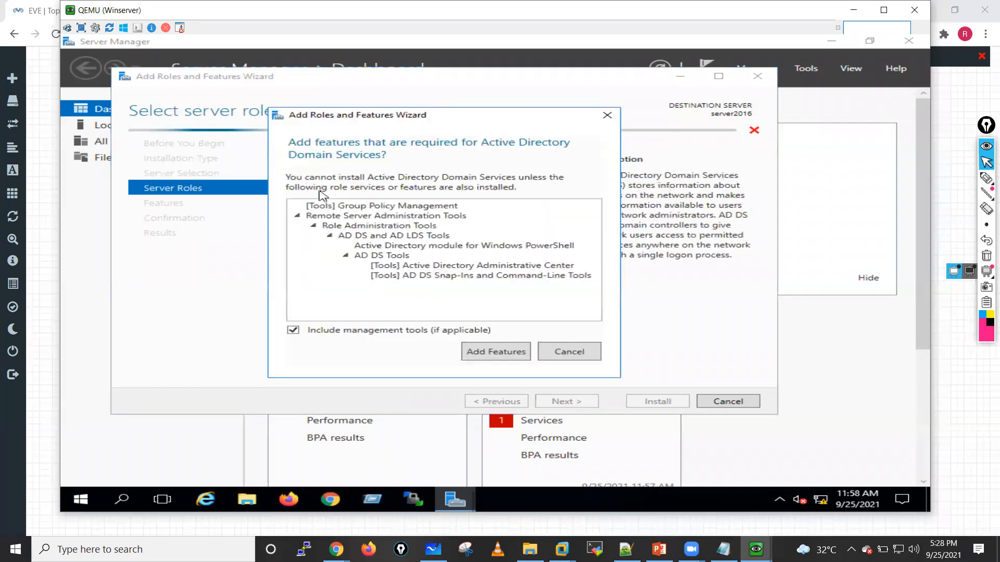
pyautogui.click(509, 350)
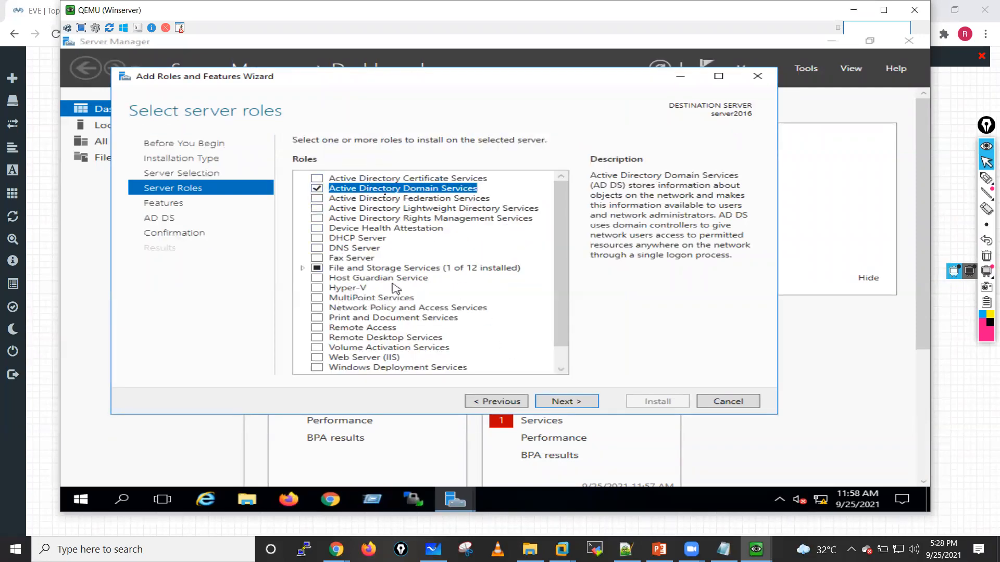
pyautogui.click(569, 404)
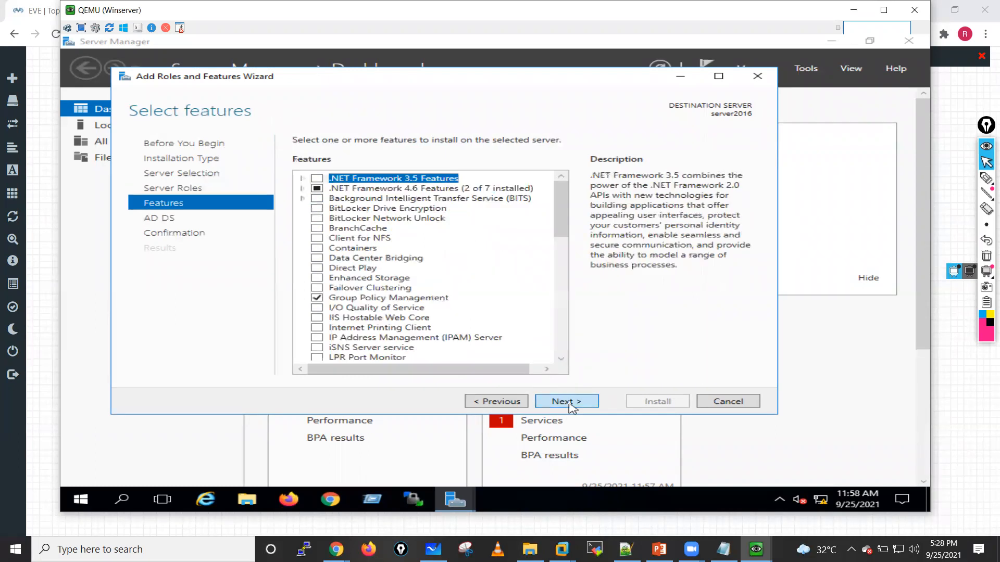
pyautogui.click(569, 402)
pyautogui.click(569, 402)
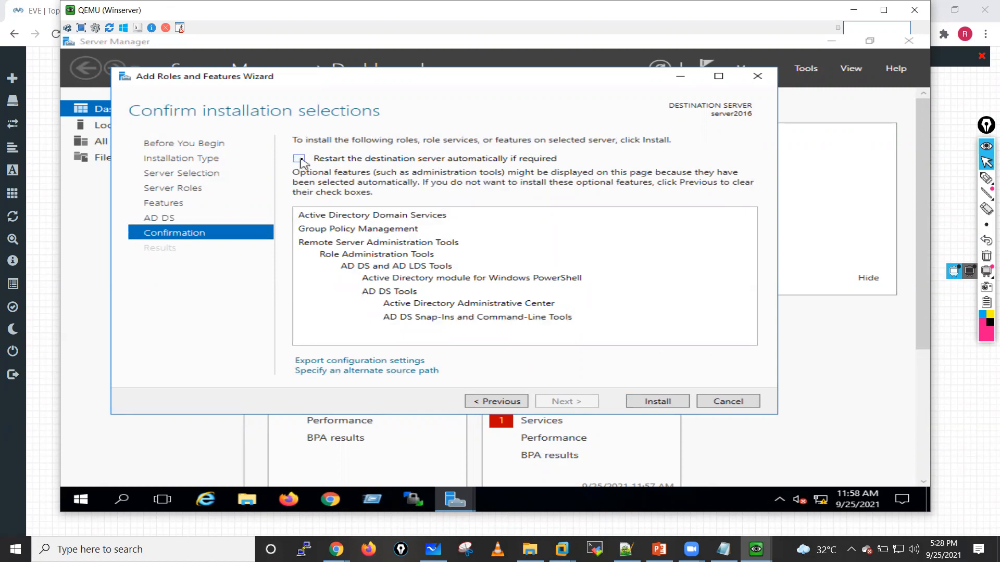
# Step: Allow the destination server to restart automatically if required and start the role installation
pyautogui.click(301, 160)
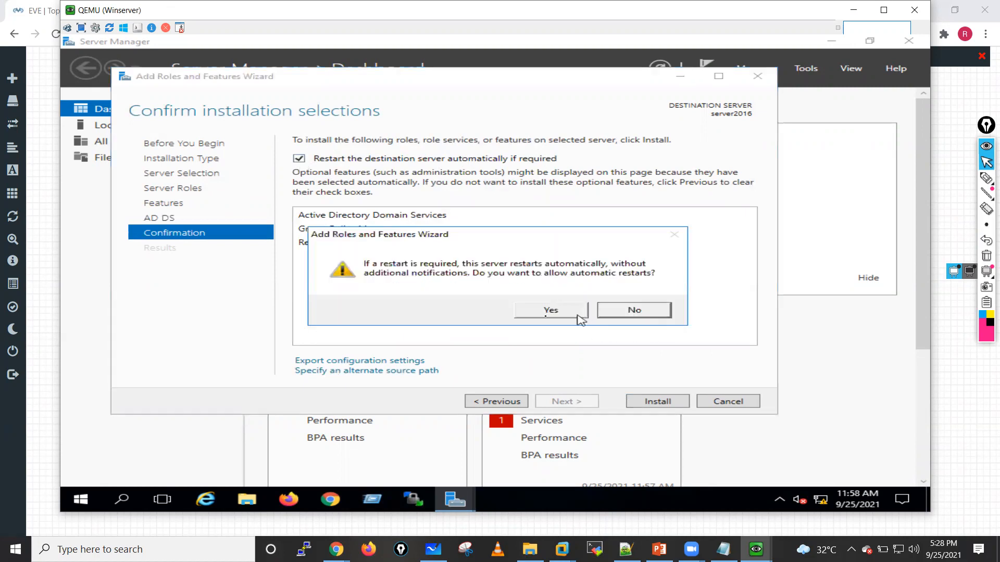
pyautogui.click(538, 316)
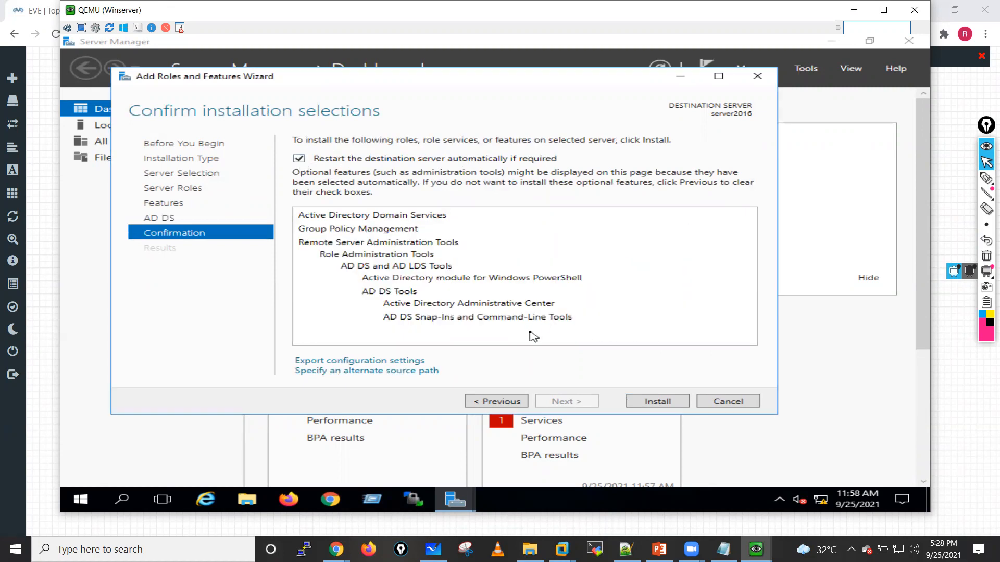
pyautogui.click(658, 401)
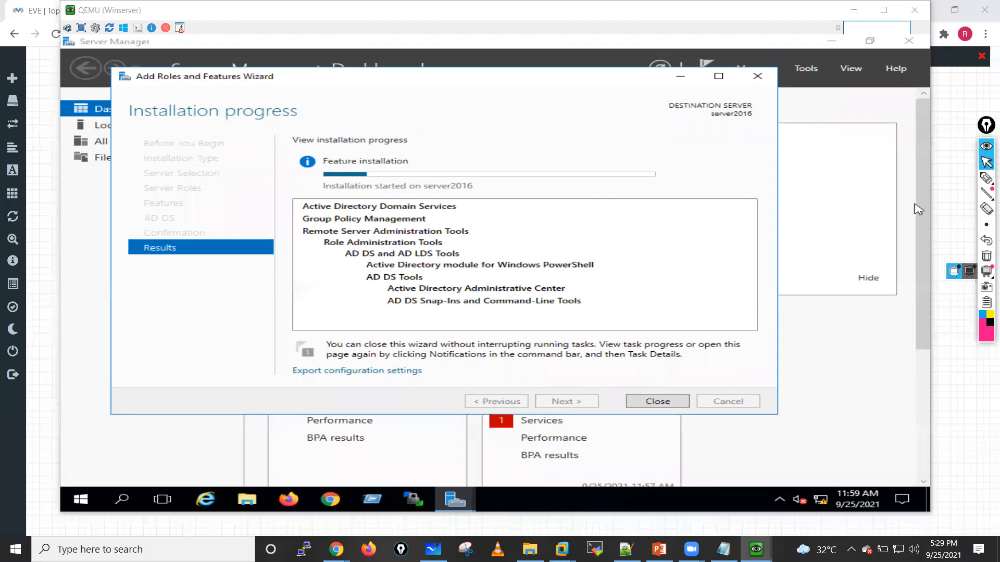
# Step: Switch to the Win virtual machine, apply its IPv4 settings with preferred DNS server 10.1.1.230, and close its network windows
pyautogui.hotkey('alt', 'Tab')
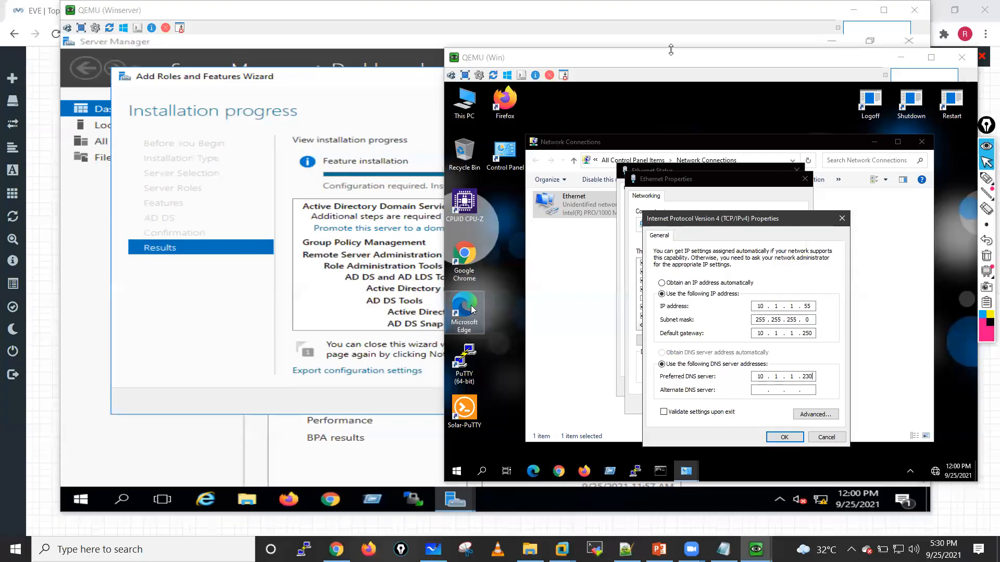
pyautogui.moveTo(675, 57); pyautogui.dragTo(619, 38)
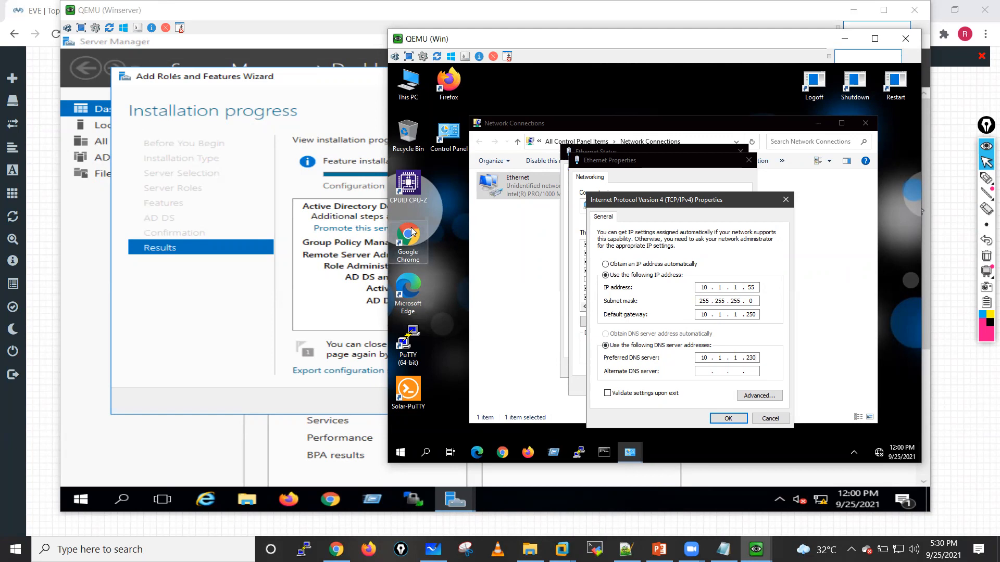
pyautogui.click(726, 421)
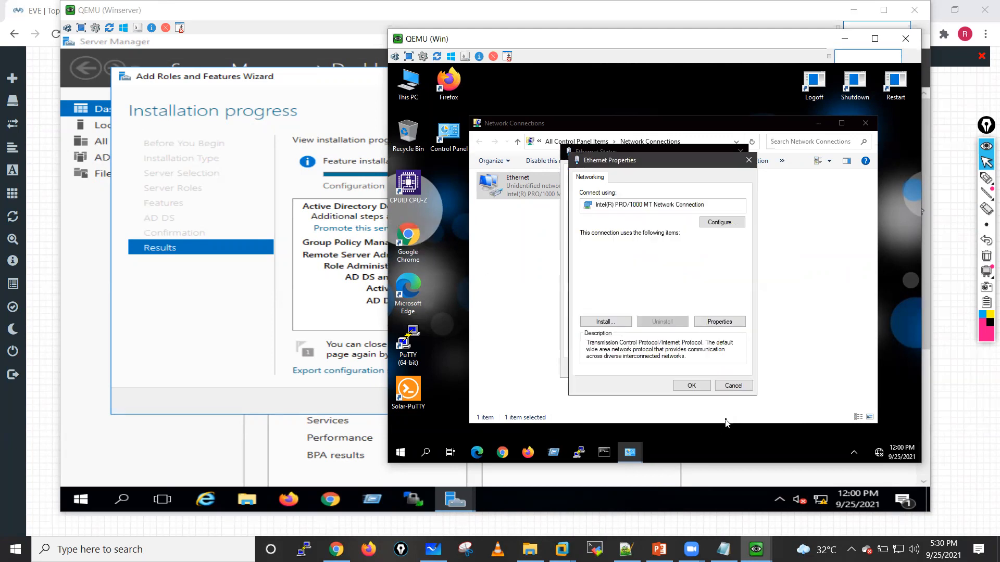
pyautogui.click(691, 385)
pyautogui.click(725, 368)
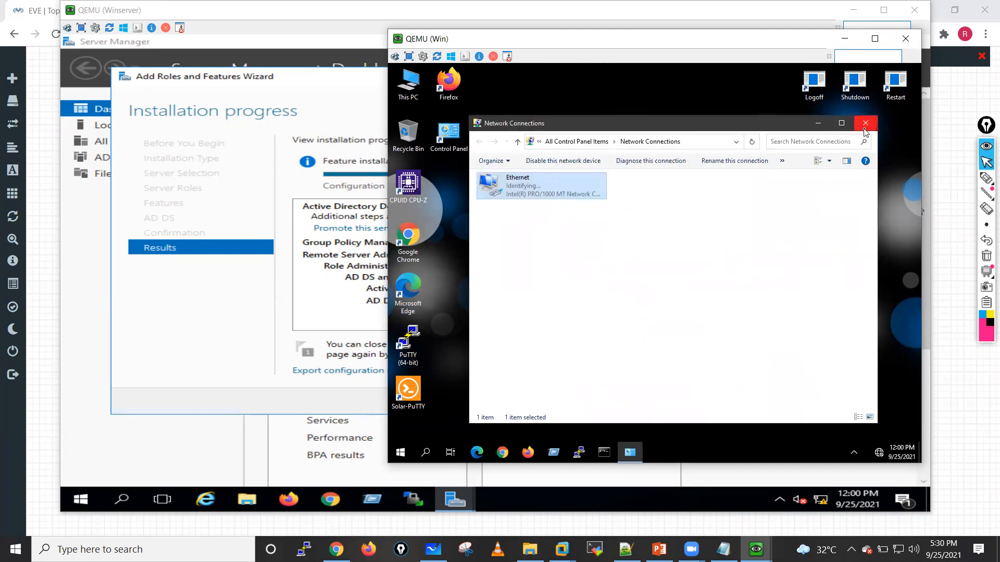
pyautogui.click(866, 123)
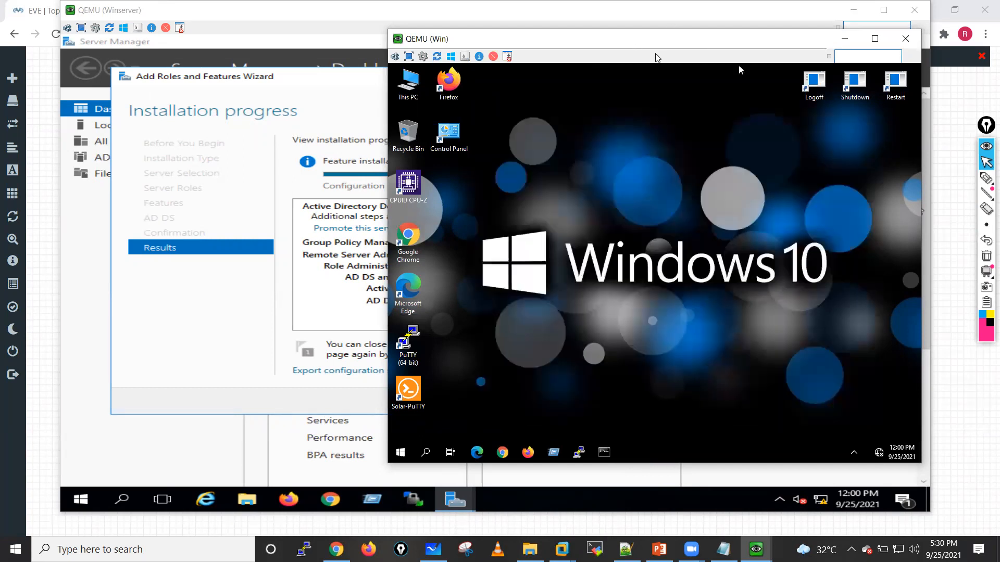
# Step: Return to the Winserver machine, close the finished installation wizard, and start promoting the server to a domain controller
pyautogui.moveTo(633, 40); pyautogui.dragTo(940, 151)
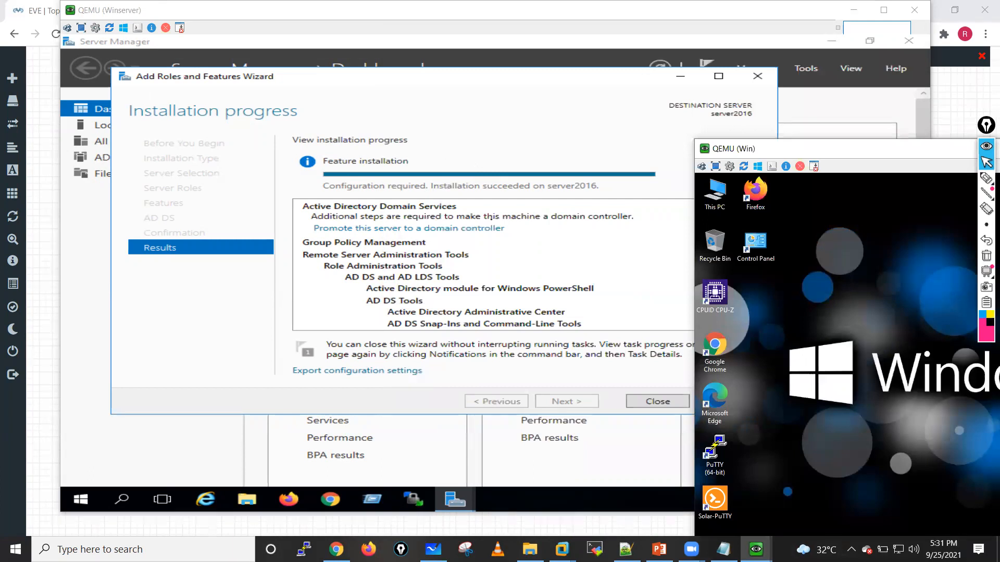
pyautogui.click(506, 119)
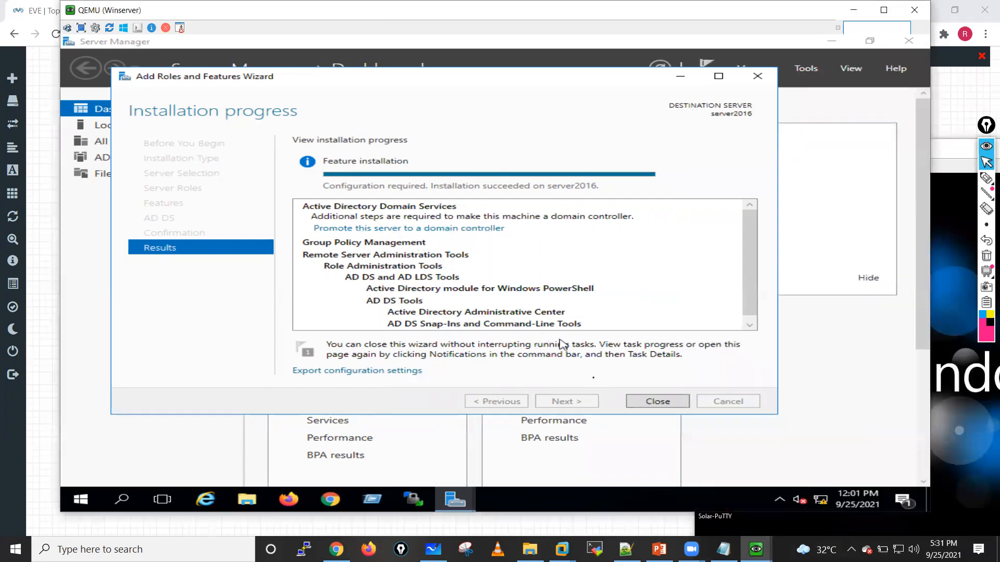
pyautogui.click(656, 402)
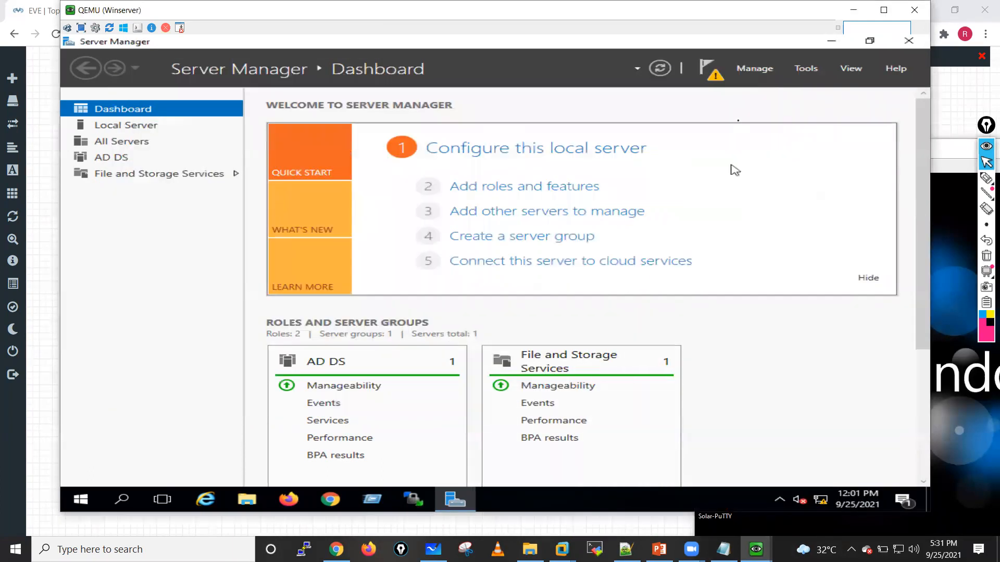
pyautogui.click(711, 73)
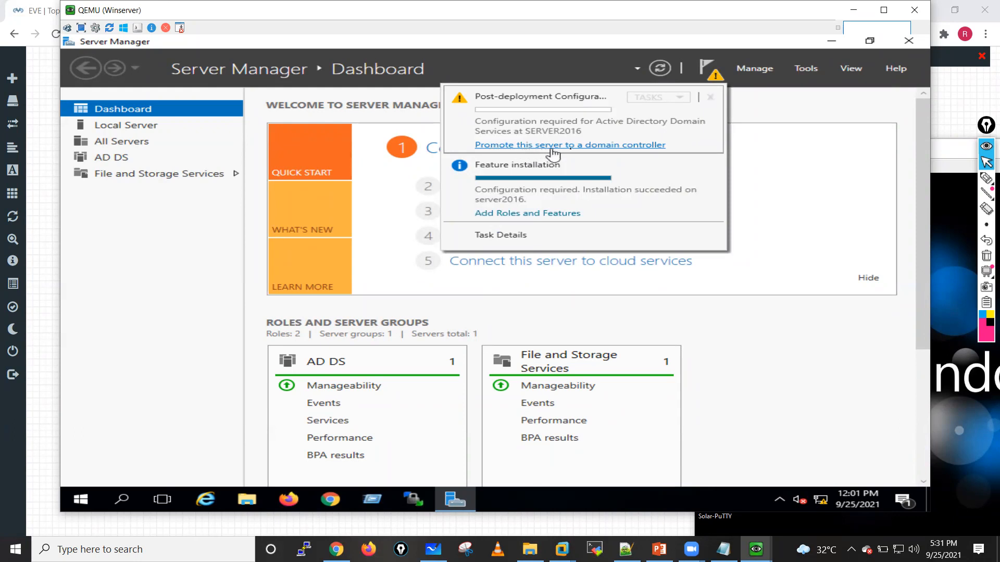
pyautogui.click(594, 147)
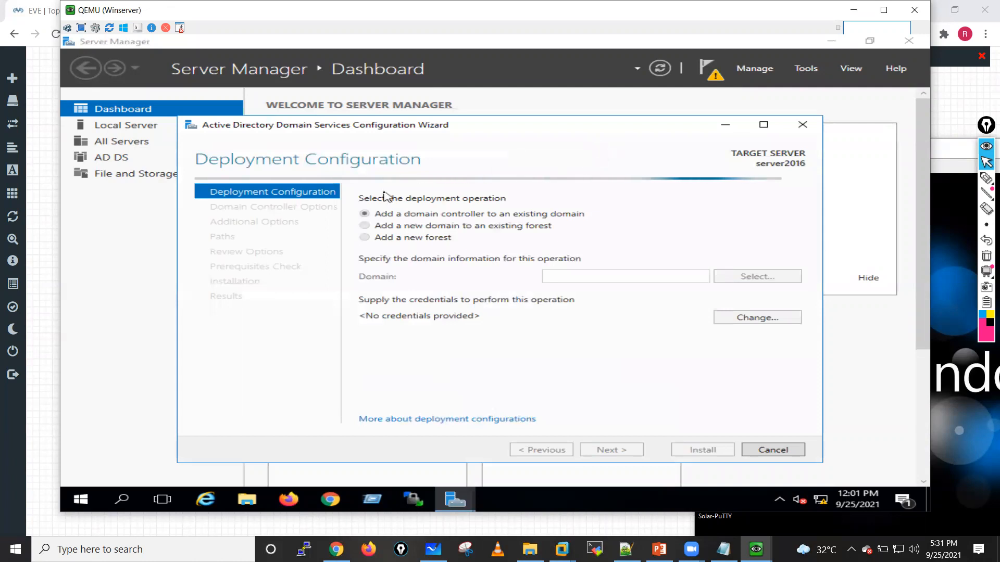
# Step: Set the deployment to add a new forest with root domain name lab.local and continue to the domain controller options
pyautogui.click(365, 238)
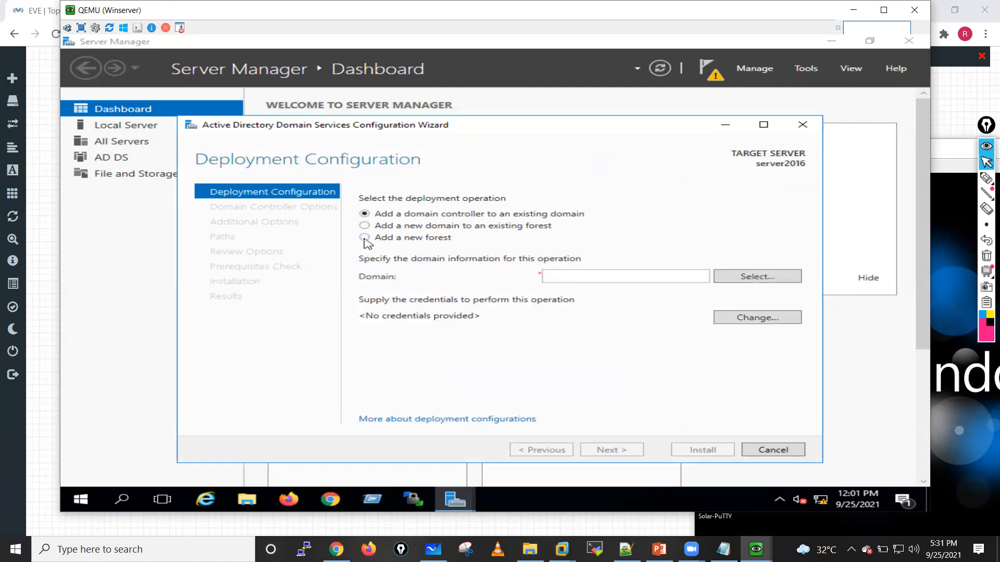
pyautogui.click(587, 280)
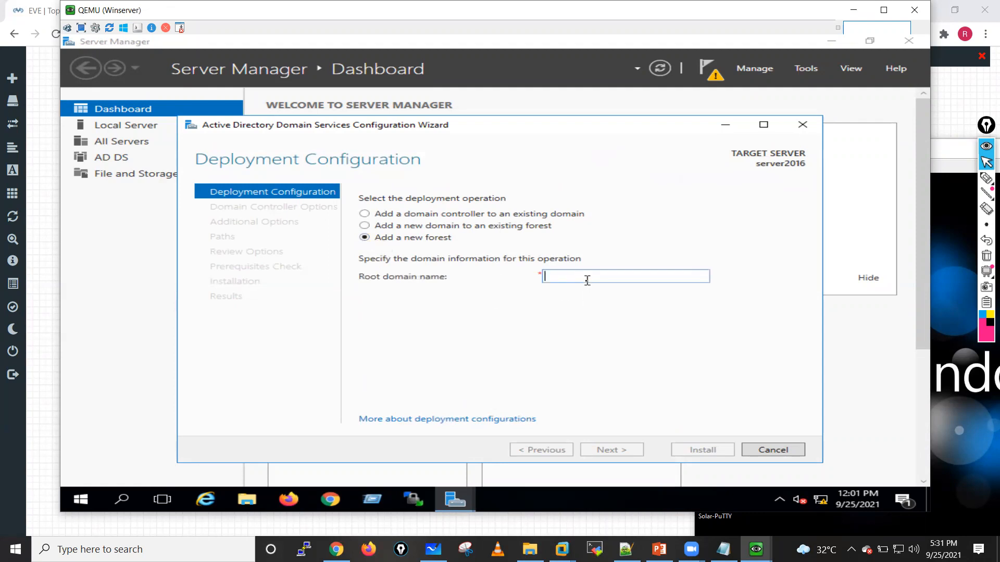
pyautogui.write('lab.local')
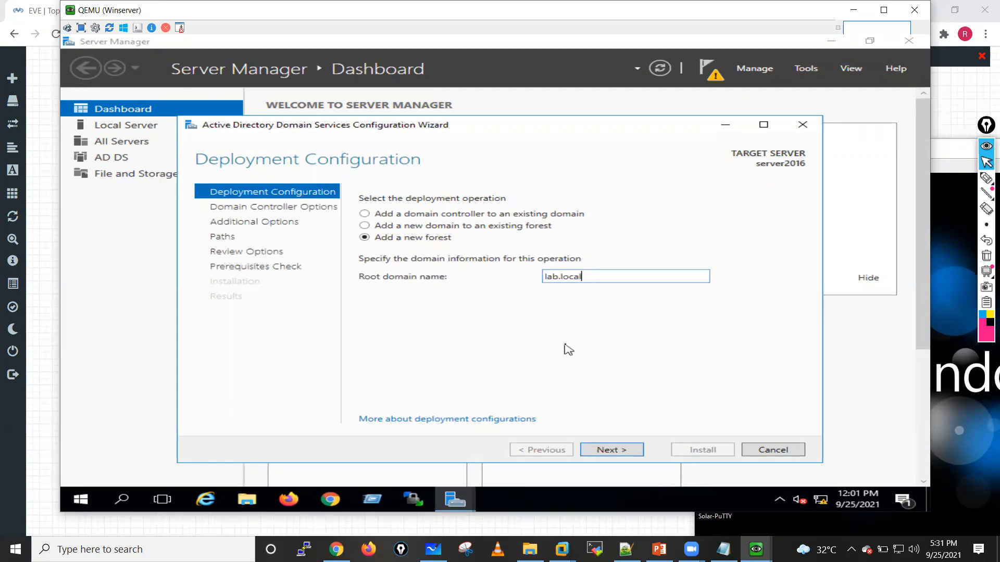
pyautogui.click(605, 450)
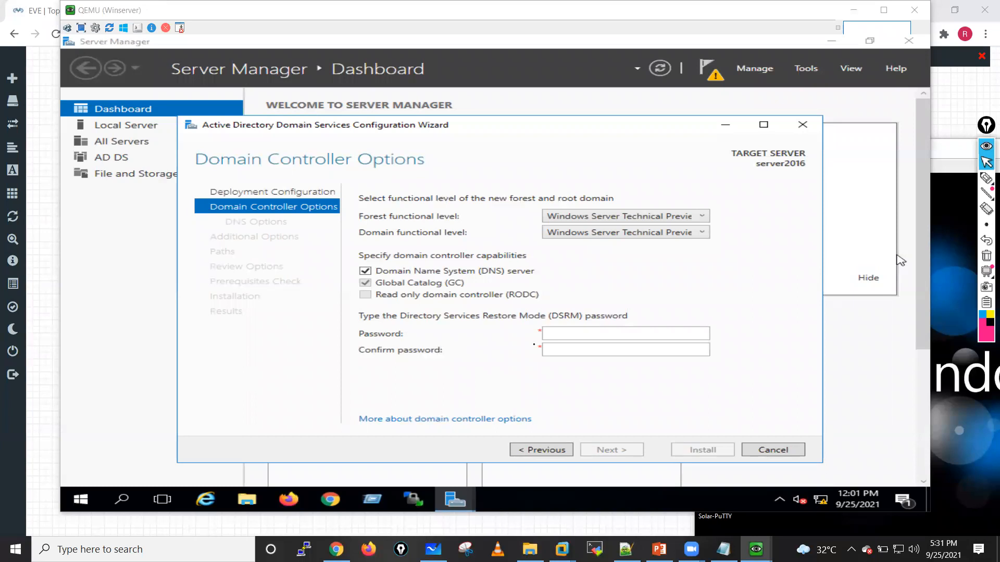
# Step: Try to enter the Directory Services Restore Mode (DSRM) password, answering the interrupting Sticky Keys prompts
pyautogui.click(900, 260)
pyautogui.click(558, 334)
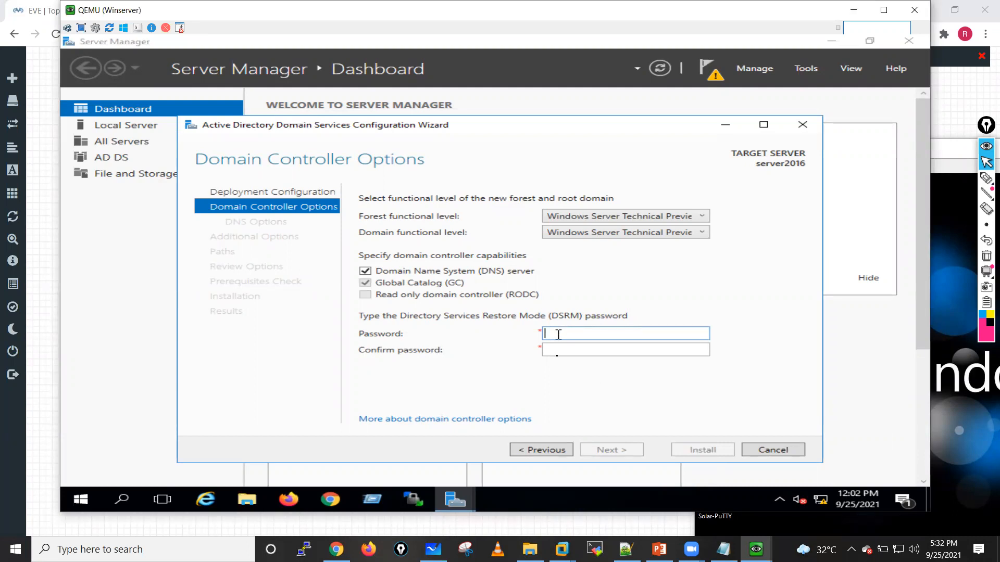
pyautogui.write('•••')
pyautogui.click(561, 354)
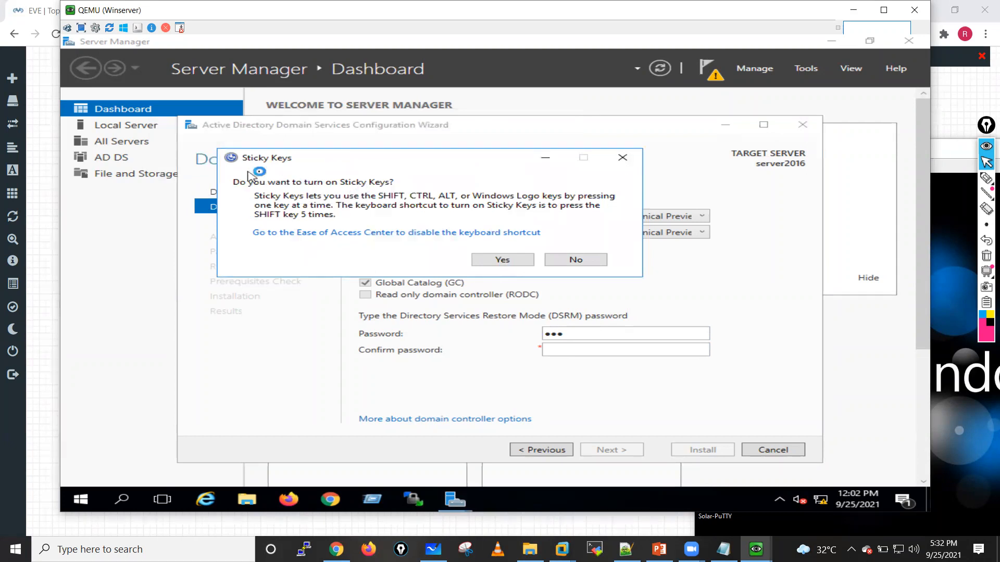
pyautogui.click(503, 260)
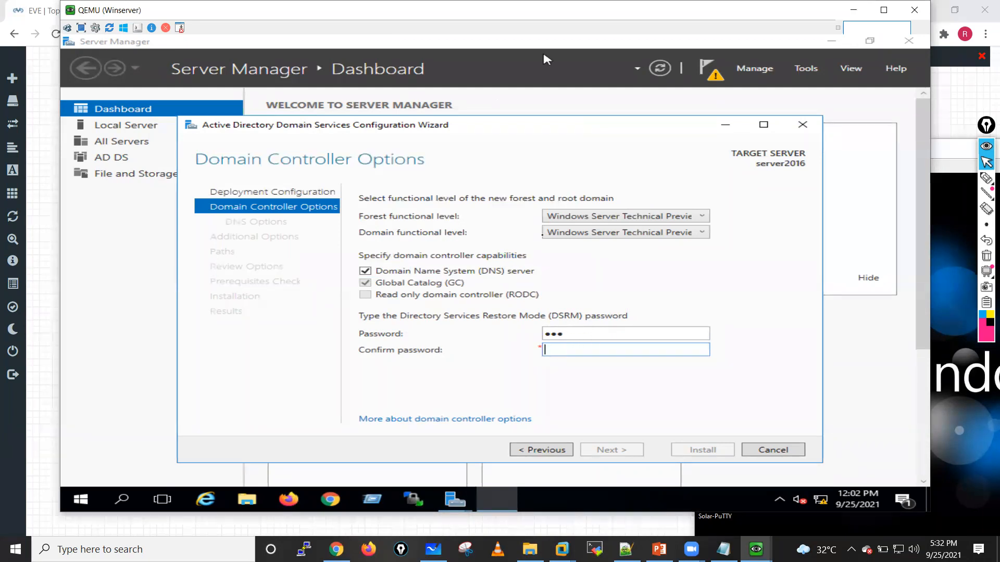
pyautogui.click(574, 336)
pyautogui.press('shift')
pyautogui.press('shift')
pyautogui.press('shift')
pyautogui.press('shift')
pyautogui.press('shift')
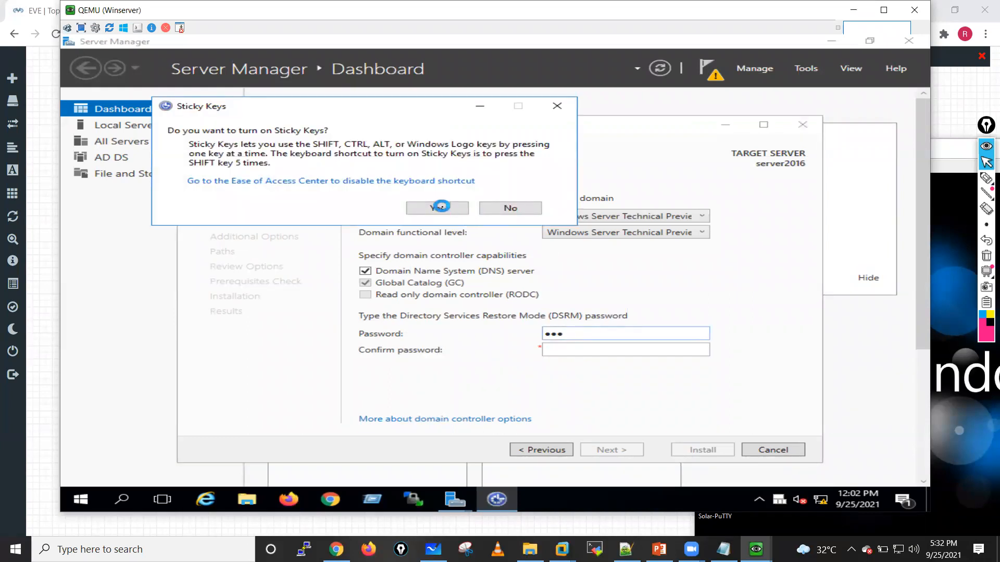
pyautogui.click(442, 208)
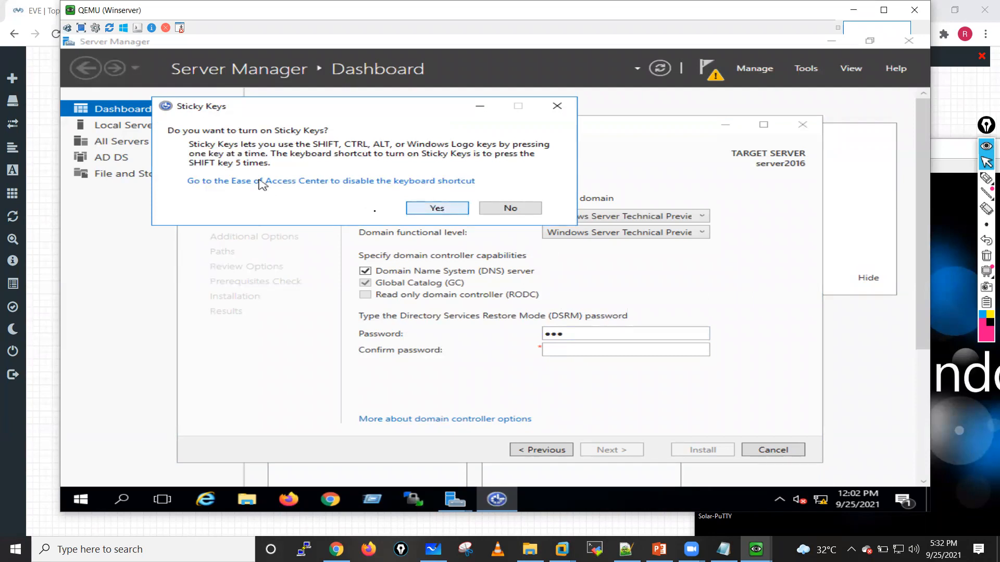
pyautogui.click(409, 211)
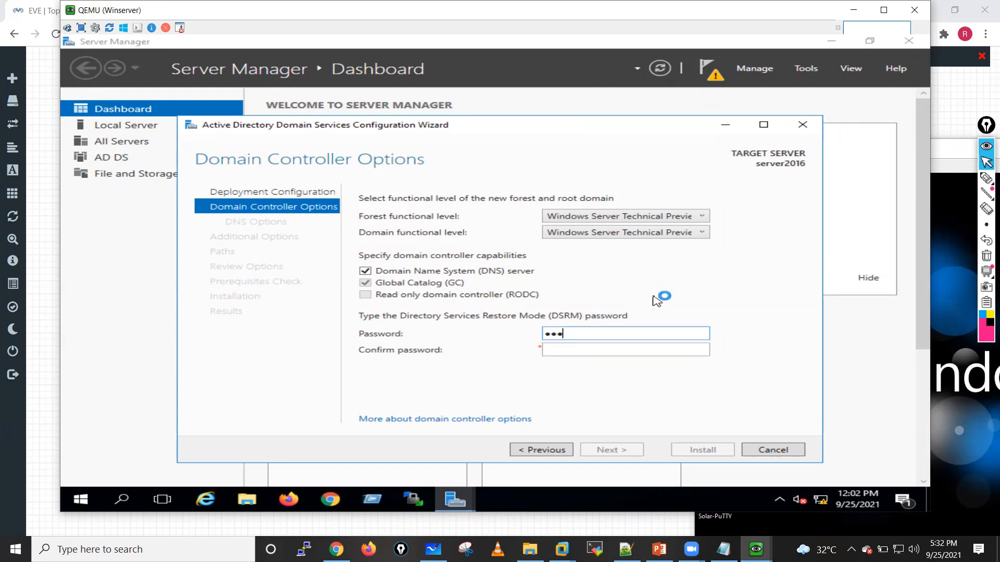
pyautogui.press('BackSpace')
pyautogui.press('shift')
pyautogui.press('shift')
pyautogui.press('shift')
pyautogui.press('shift')
pyautogui.press('shift')
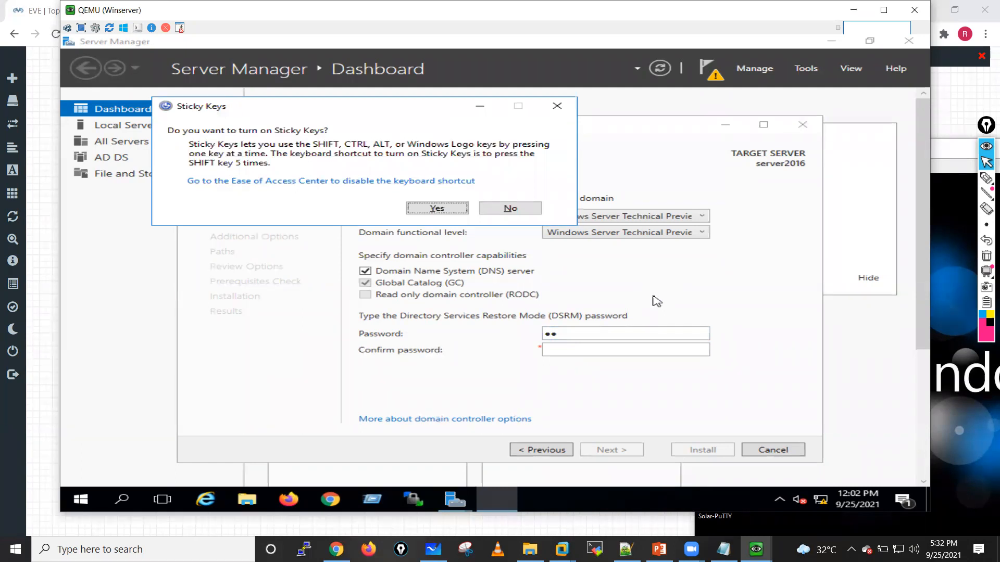
pyautogui.press('Tab')
pyautogui.press('Return')
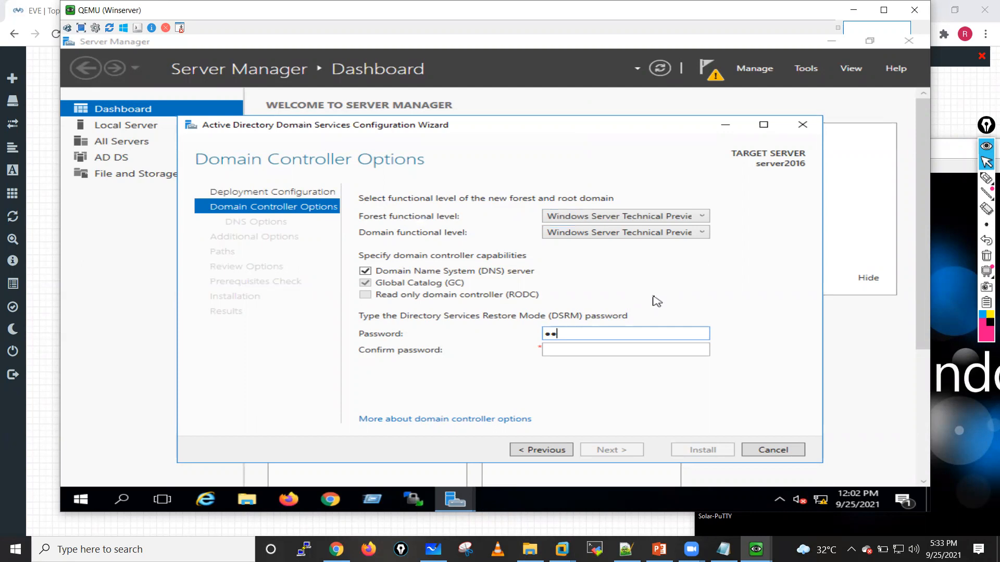
pyautogui.press('Tab')
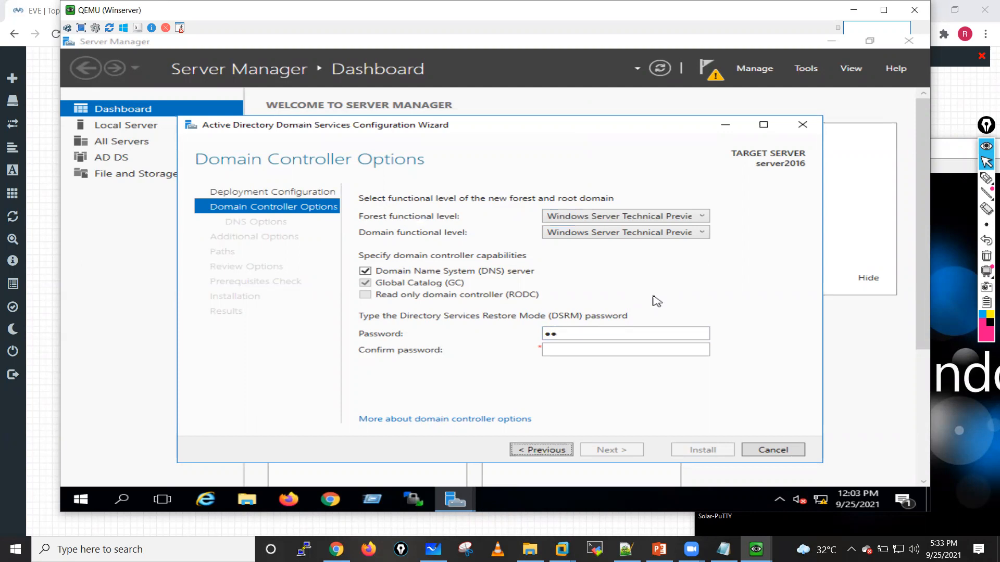
# Step: Replace the partial entry in the DSRM password field with the full password
pyautogui.doubleClick(566, 336)
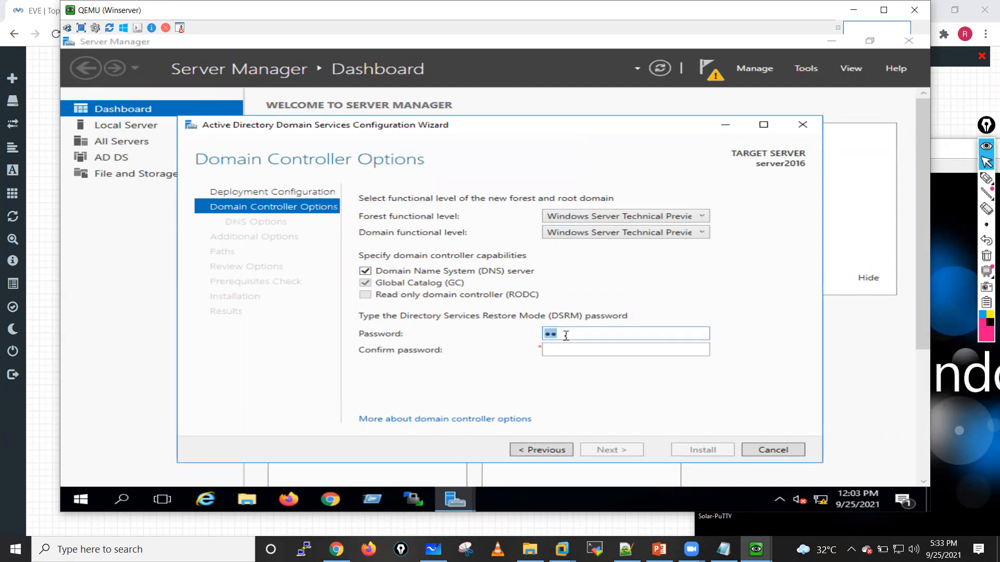
pyautogui.write('P••••••••••')
# Step: Re-enter the DSRM password in the confirmation field, declining Sticky Keys, and continue to the DNS options
pyautogui.click(566, 352)
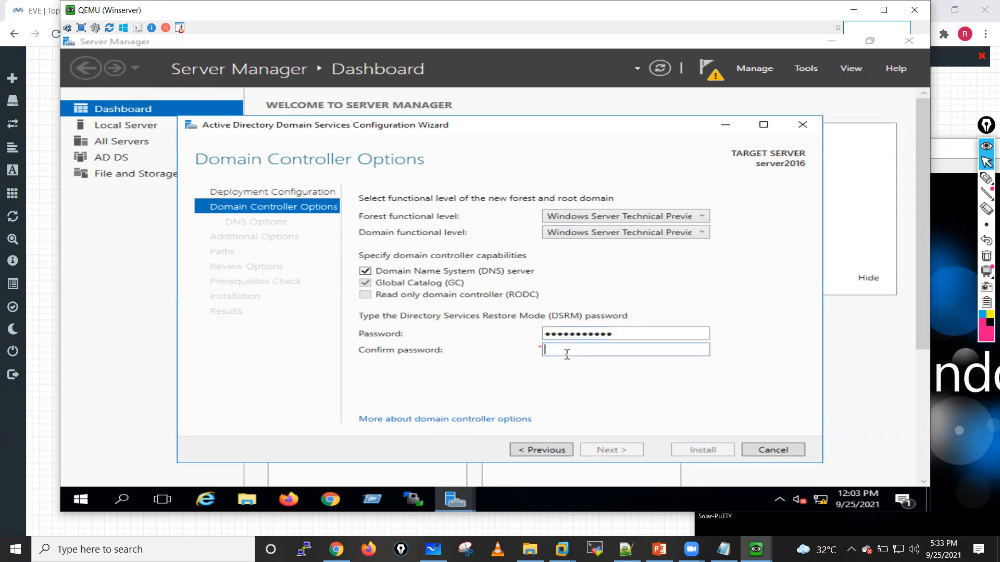
pyautogui.write('•')
pyautogui.press('shift')
pyautogui.press('shift')
pyautogui.press('shift')
pyautogui.press('shift')
pyautogui.press('shift')
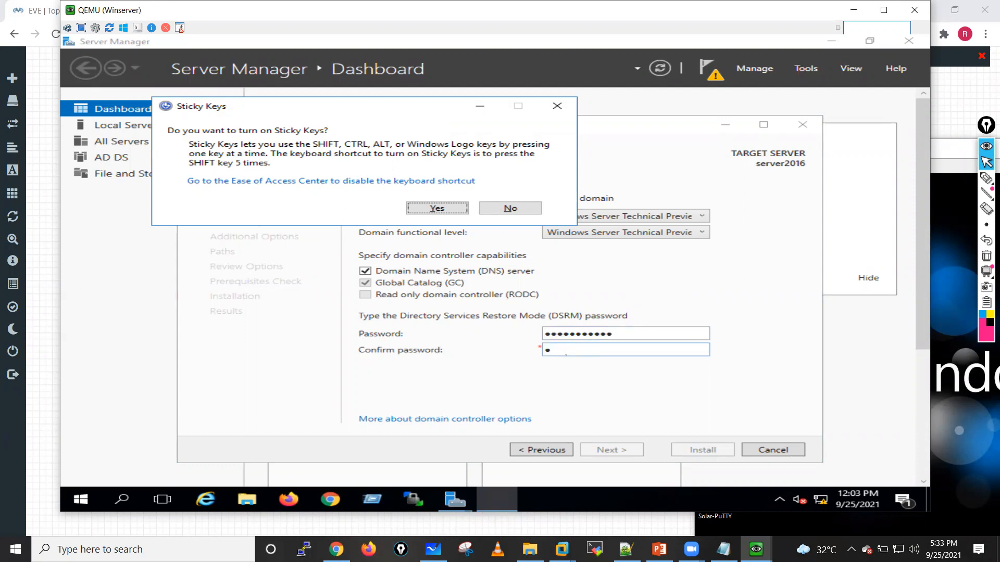
pyautogui.press('Tab')
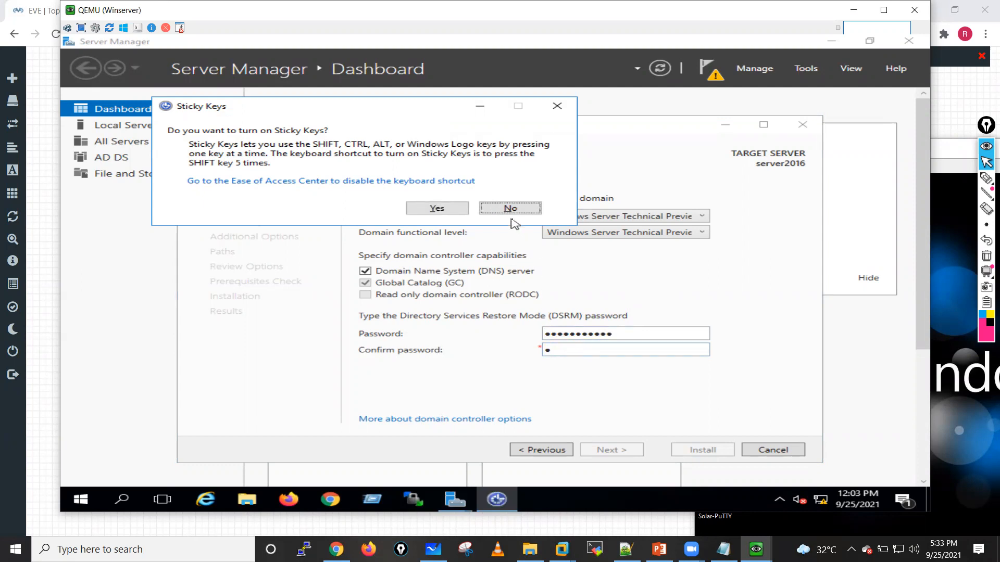
pyautogui.press('Return')
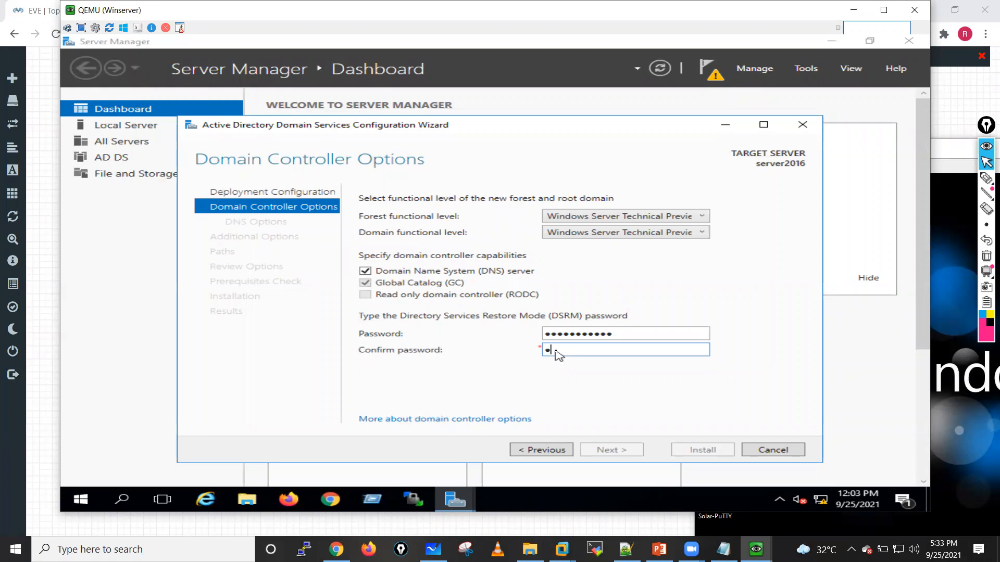
pyautogui.write('•••••••••••')
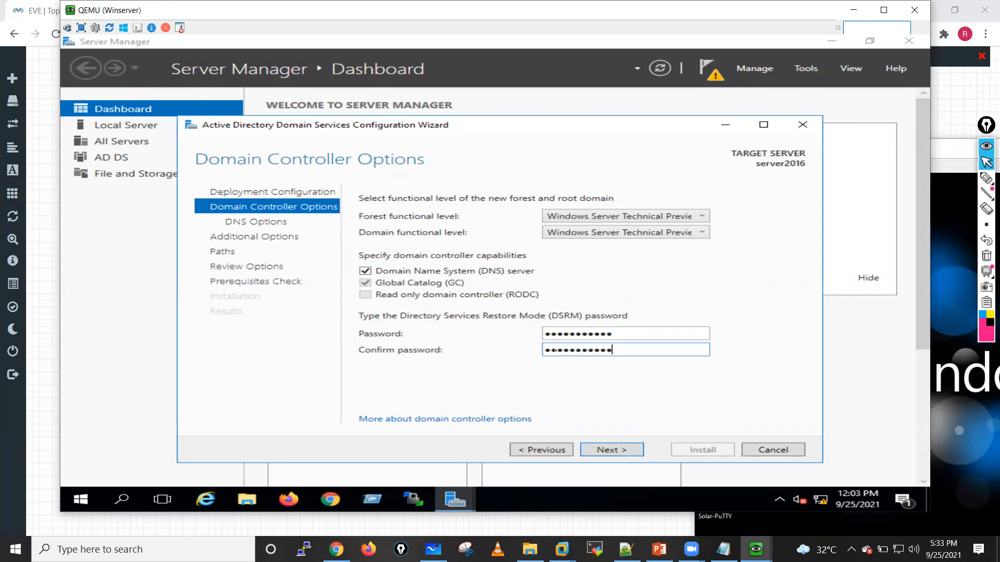
pyautogui.click(598, 450)
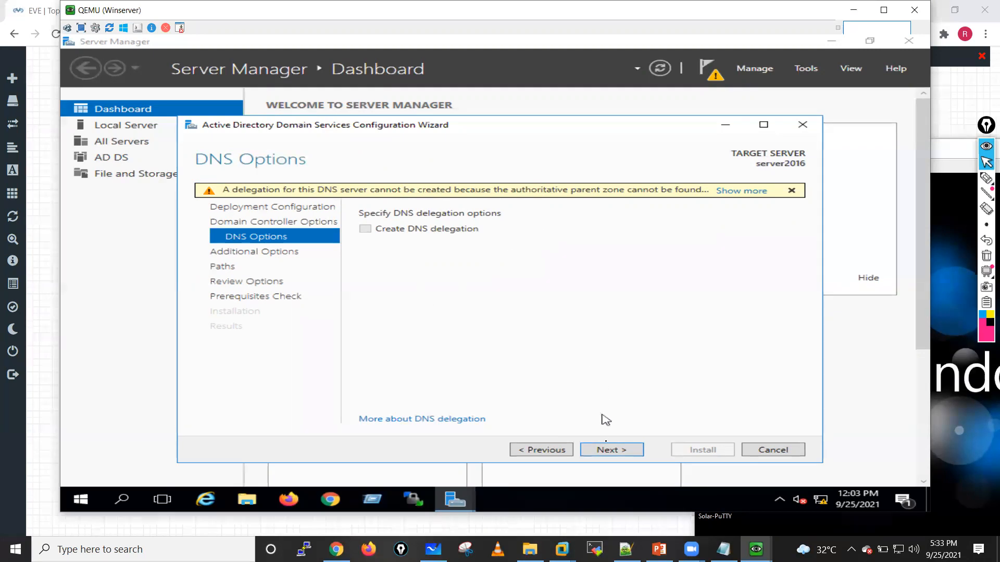
# Step: Accept the default DNS, NetBIOS name and path settings, run the prerequisites check, and start the domain controller installation
pyautogui.click(610, 451)
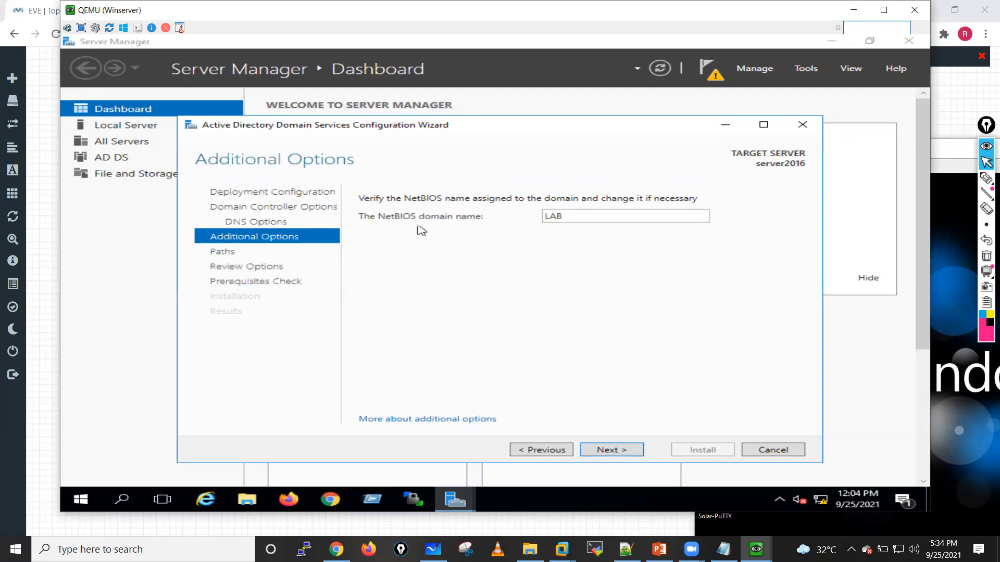
pyautogui.click(622, 453)
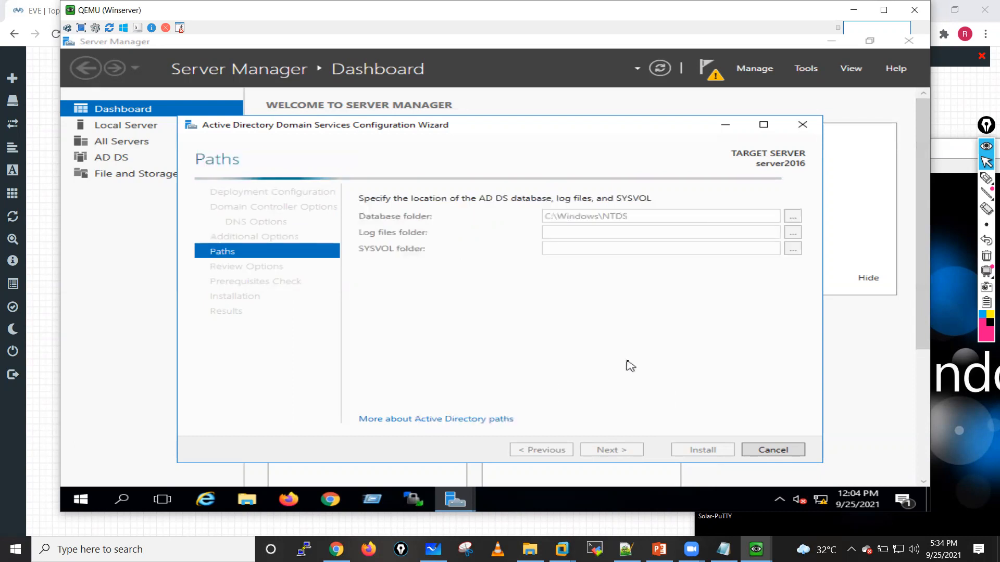
pyautogui.click(609, 451)
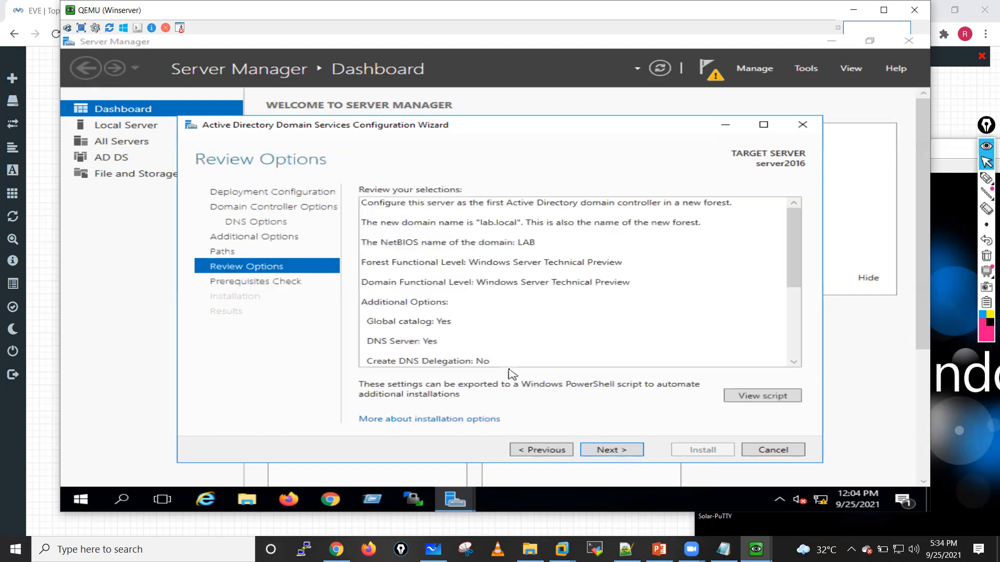
pyautogui.click(617, 451)
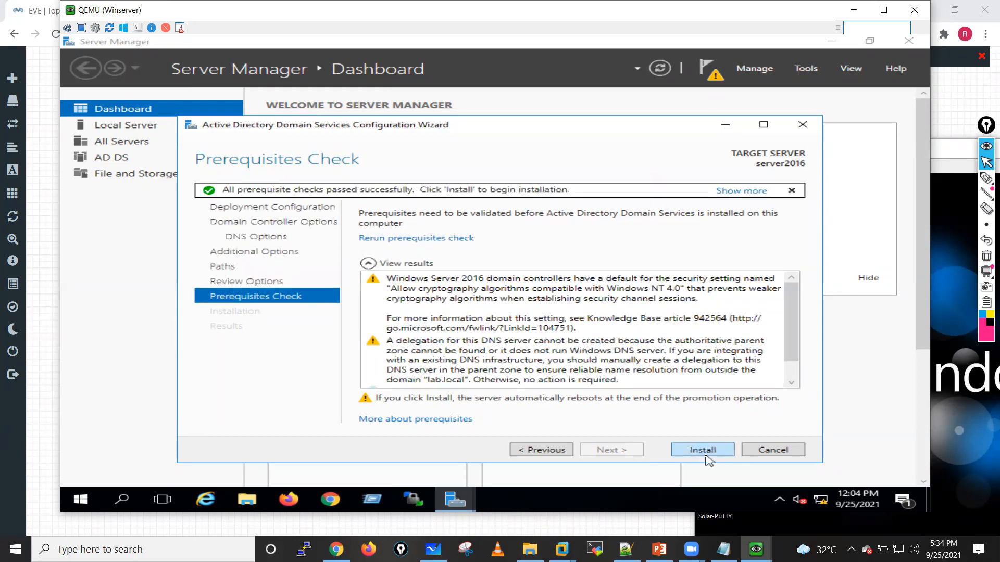
pyautogui.click(704, 451)
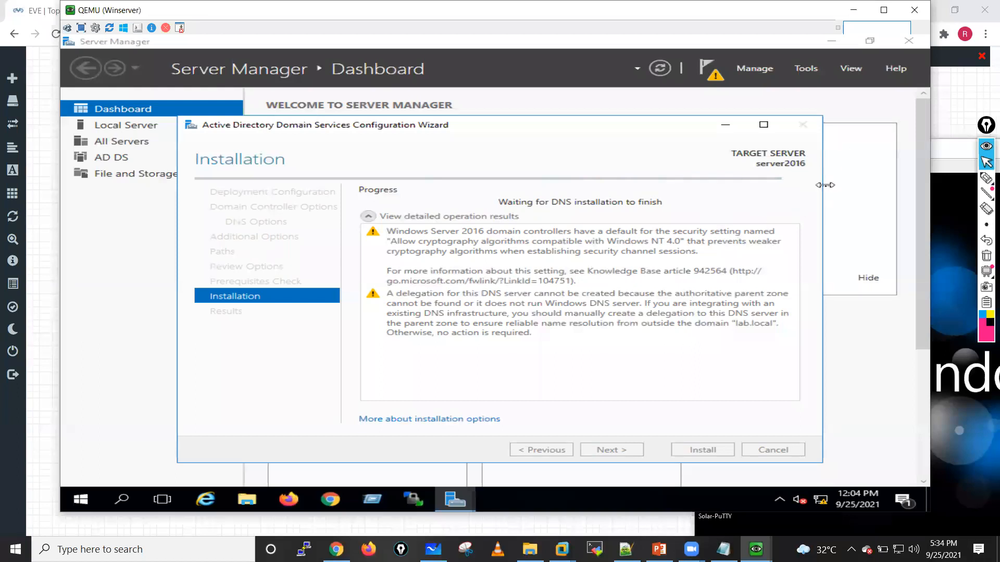
# Step: Switch to the Win virtual machine and run ipconfig in its Command Prompt to check the IP configuration
pyautogui.click(939, 149)
pyautogui.moveTo(873, 144); pyautogui.dragTo(455, 47)
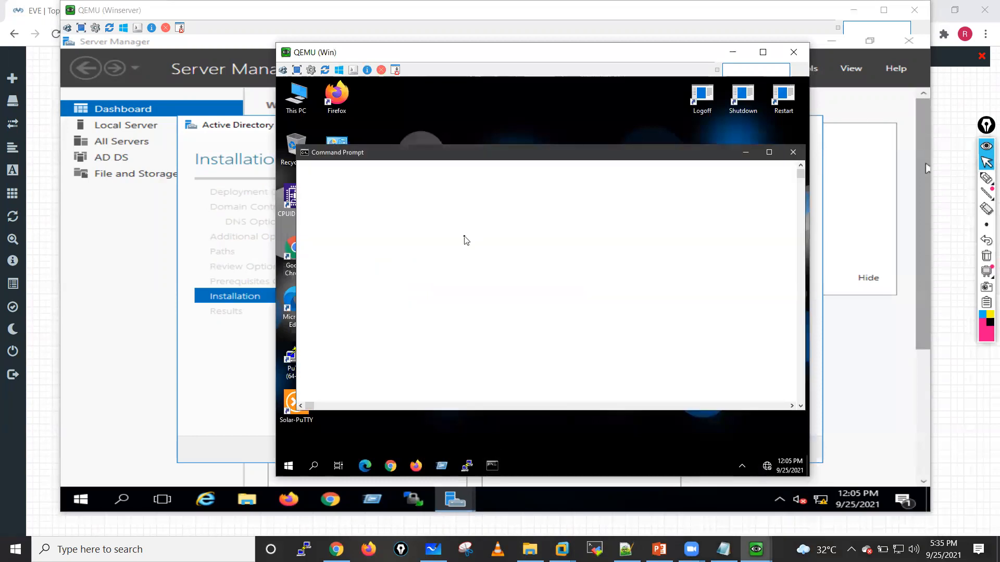
pyautogui.click(465, 239)
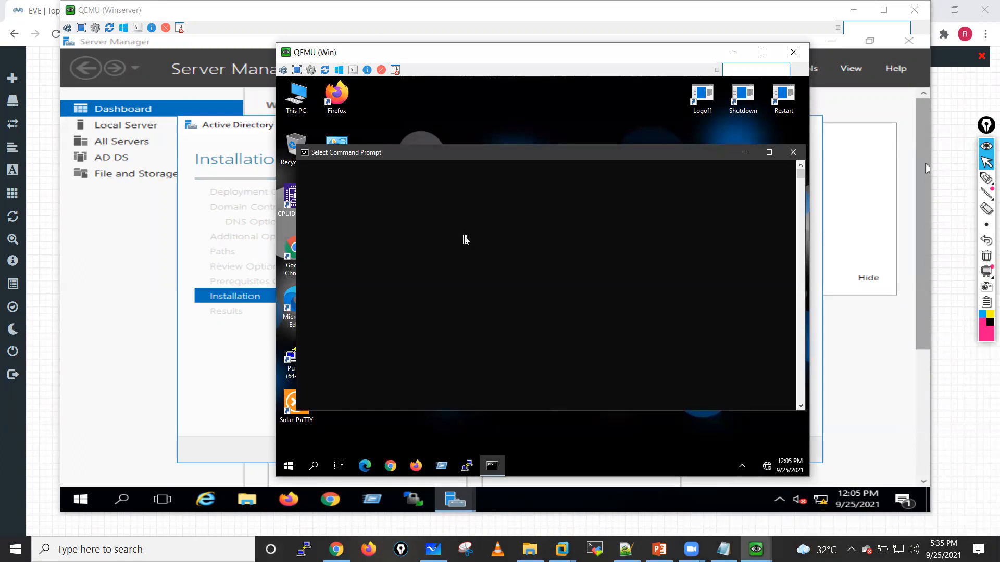
pyautogui.press('Return')
pyautogui.press('Return')
pyautogui.press('Return')
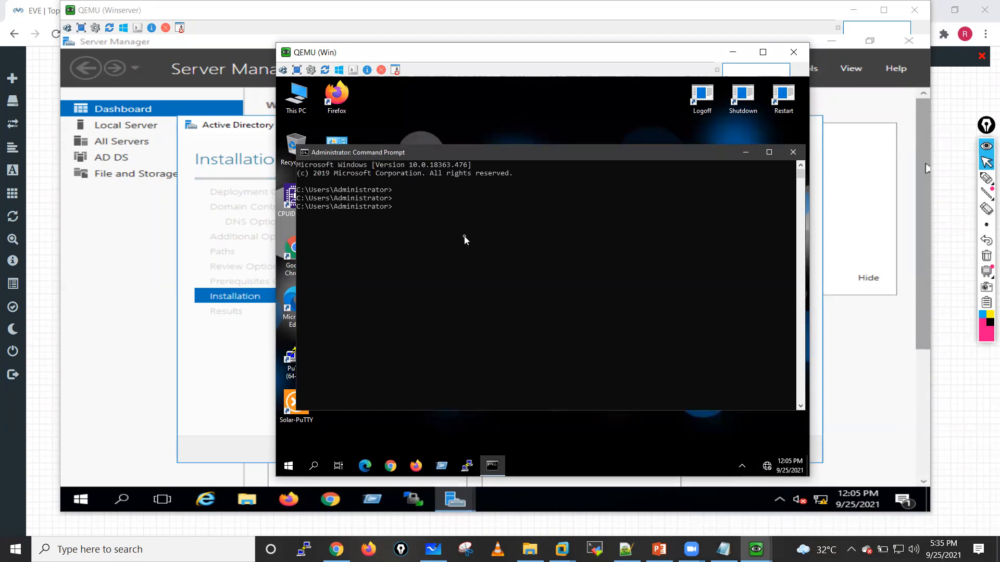
pyautogui.write('ipconfig')
pyautogui.press('Return')
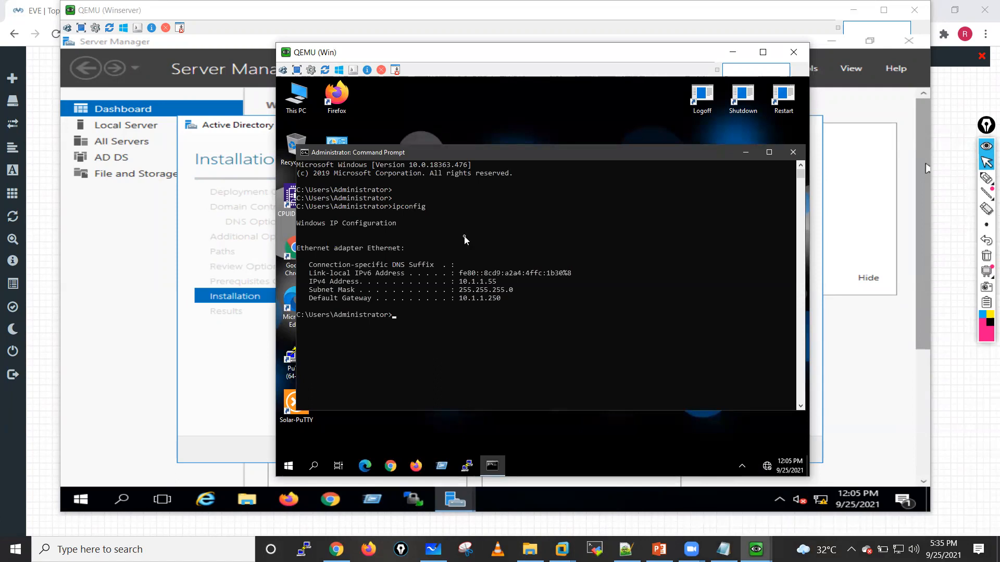
# Step: Run ipconfig /all to check the DNS server setting, and put the Command Prompt window away
pyautogui.press('Up')
pyautogui.write('/all')
pyautogui.press('Return')
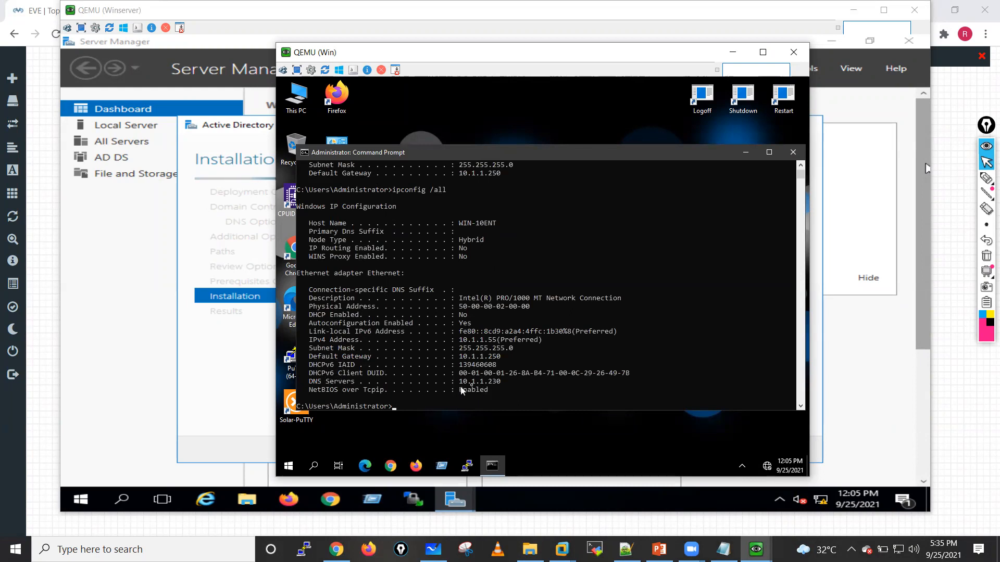
pyautogui.click(745, 155)
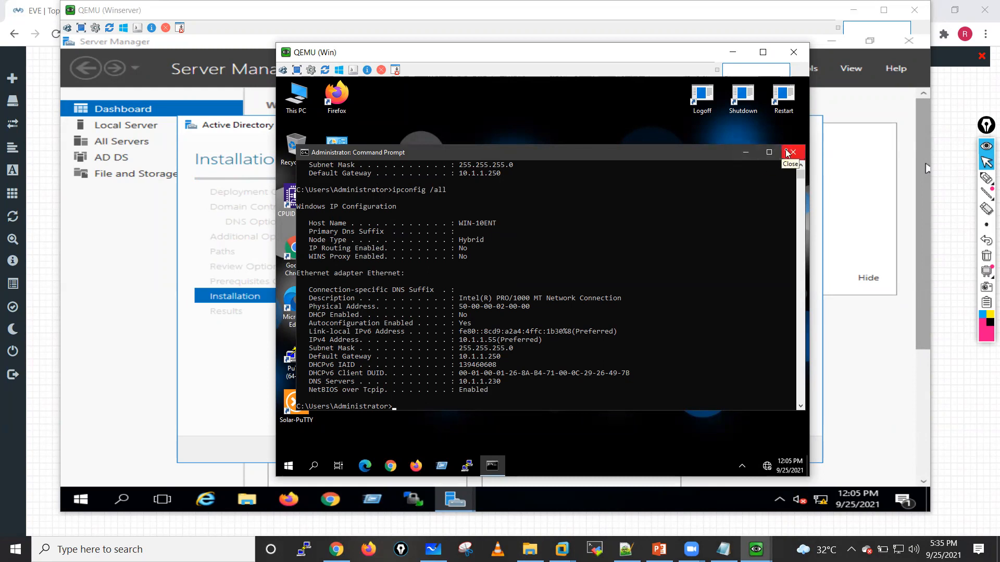
# Step: Change the Win machine's computer name to Test-PC in its system properties, acknowledge the restart notice, and close the properties
pyautogui.doubleClick(341, 162)
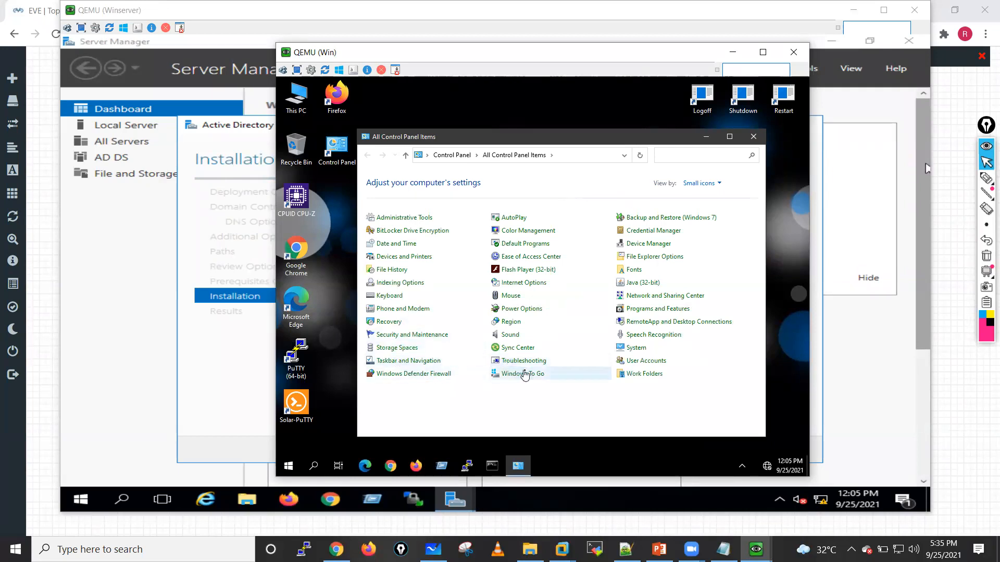
pyautogui.click(635, 347)
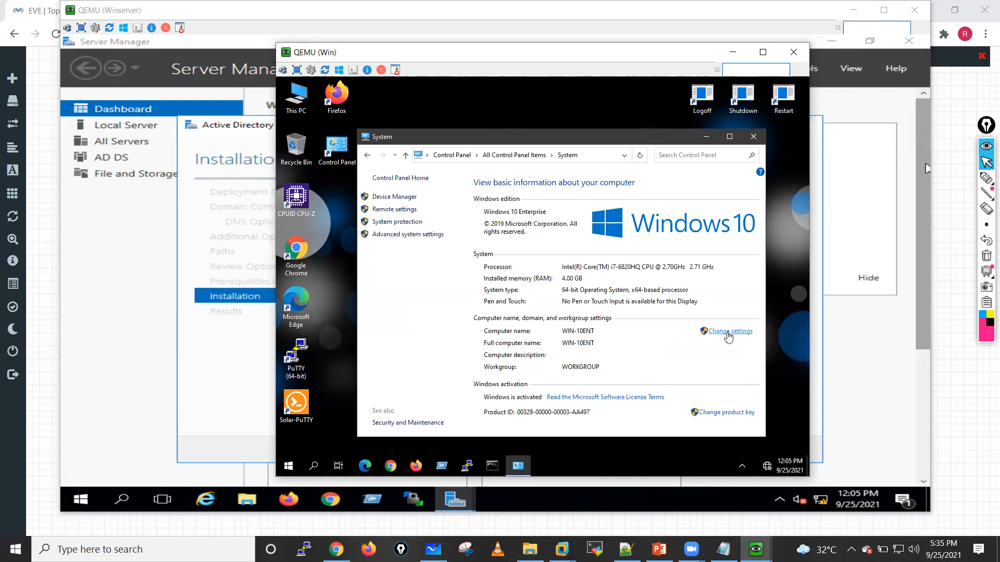
pyautogui.click(728, 333)
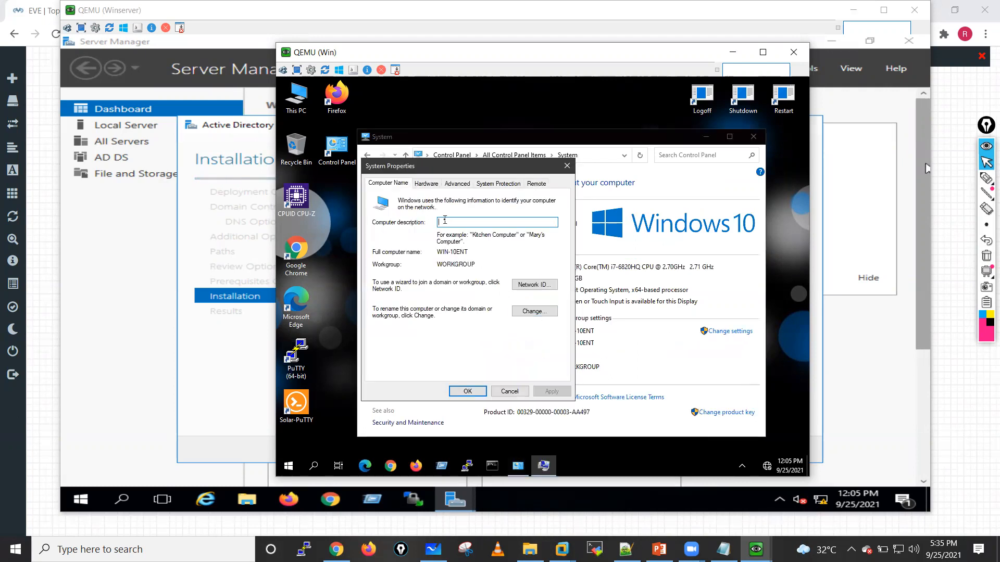
pyautogui.click(543, 313)
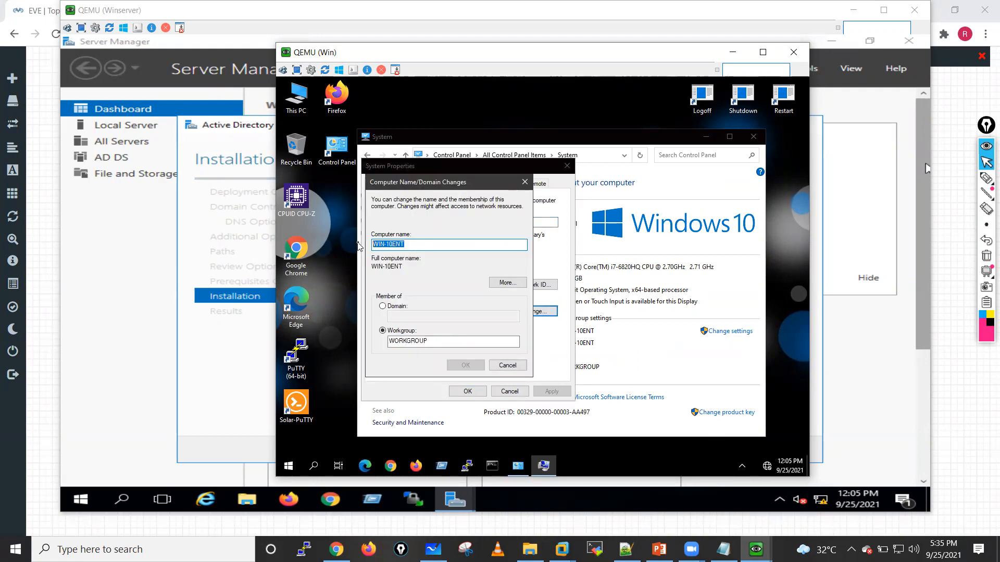
pyautogui.press('BackSpace')
pyautogui.write('Test-P')
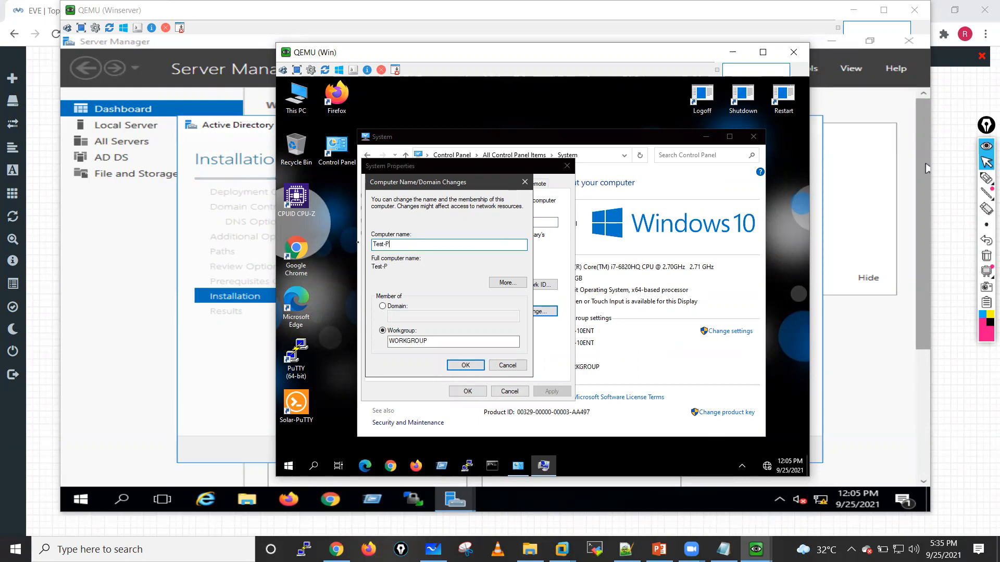
pyautogui.click(461, 367)
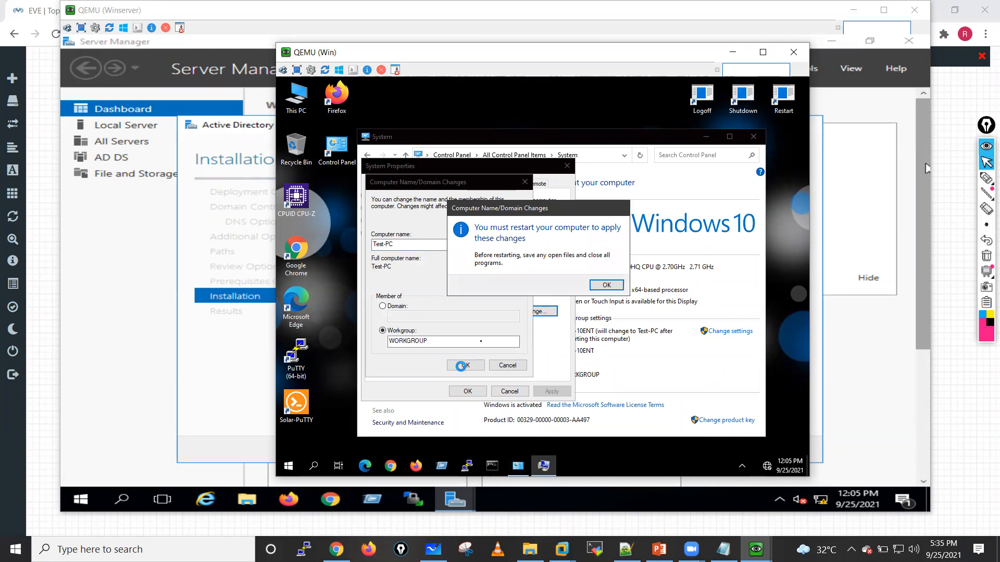
pyautogui.click(602, 286)
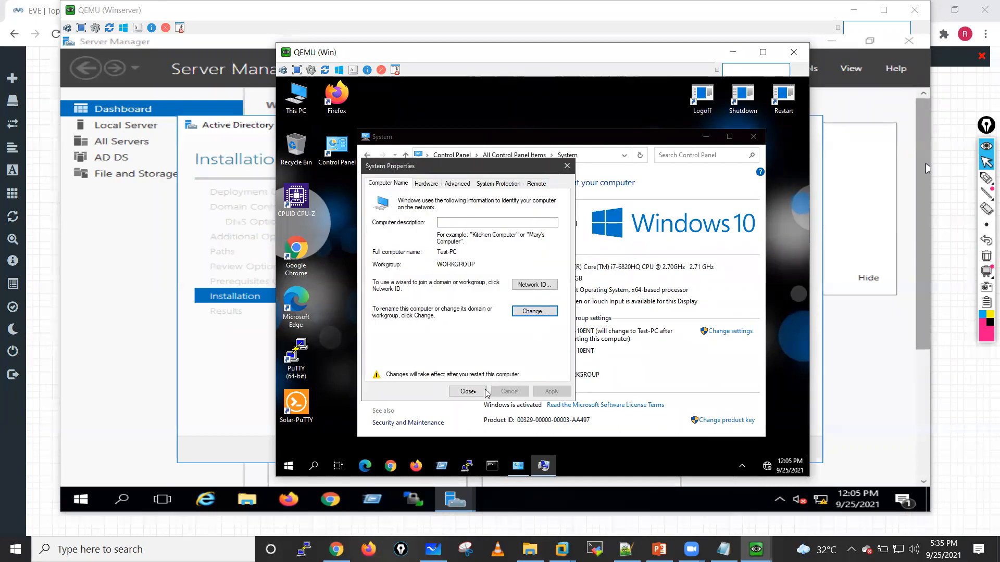
pyautogui.click(467, 391)
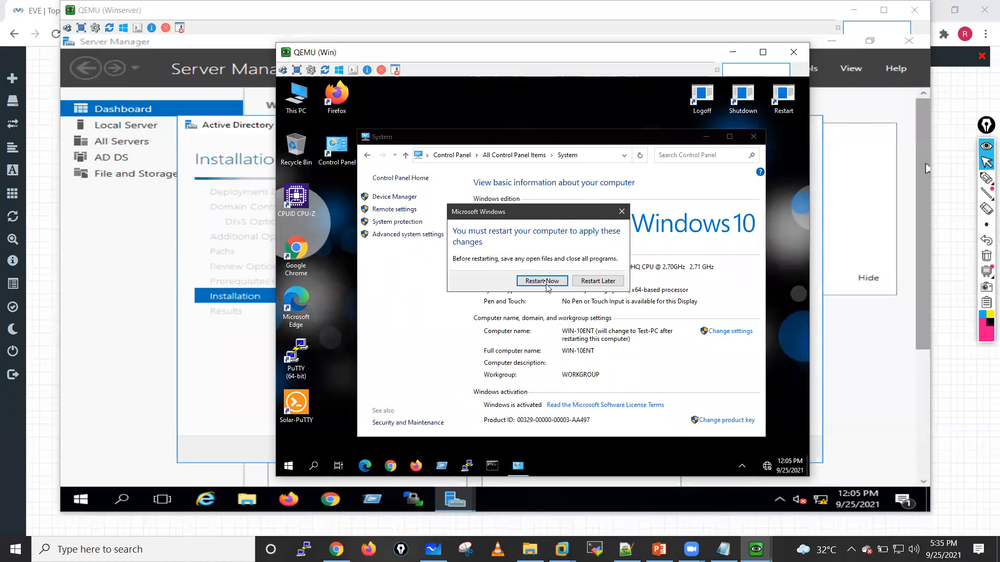
# Step: Restart the Win machine to apply the new computer name, and put its window away
pyautogui.click(545, 284)
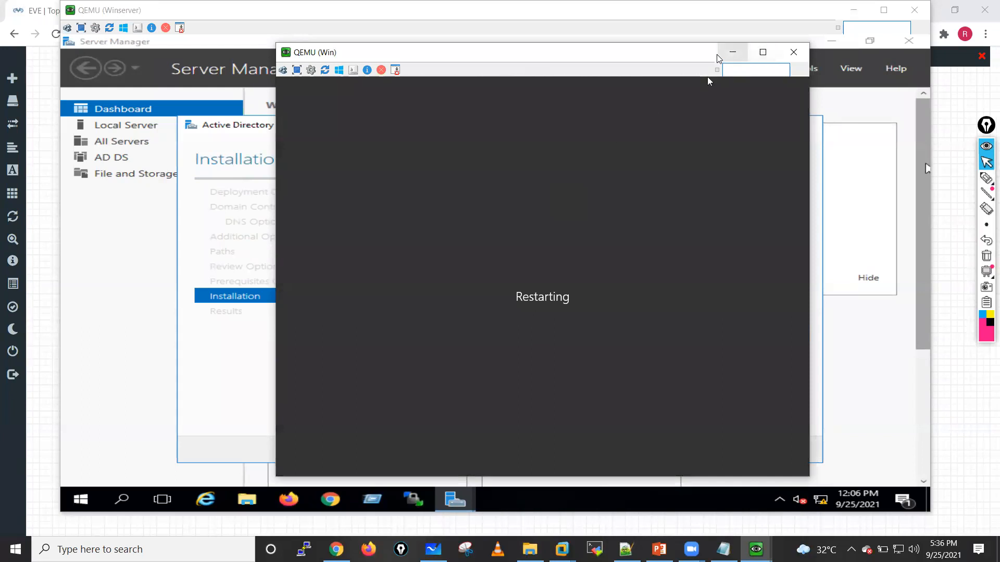
pyautogui.click(731, 57)
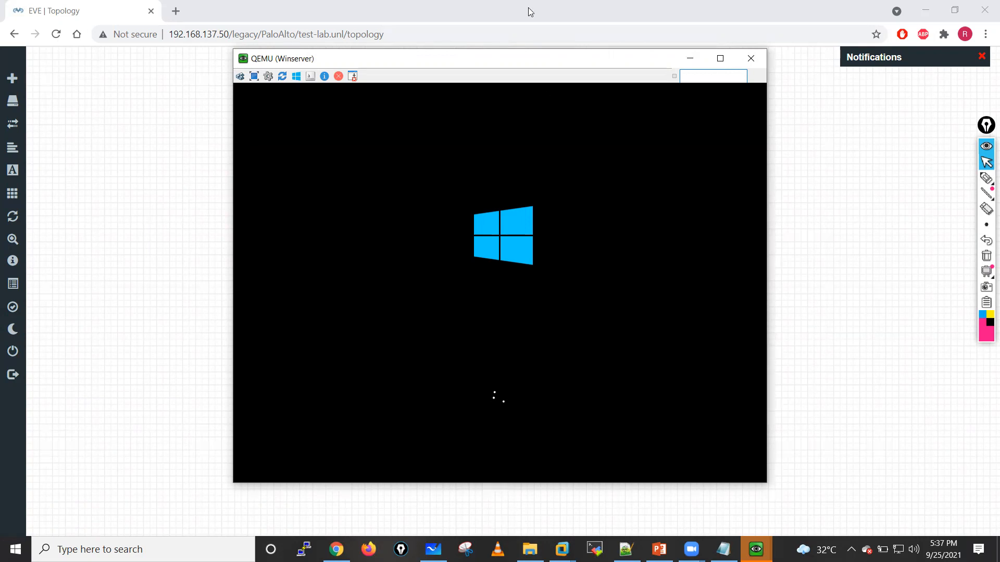
# Step: Bring back the Win machine's window and arrange it beside the Winserver window
pyautogui.moveTo(475, 66); pyautogui.dragTo(305, 77)
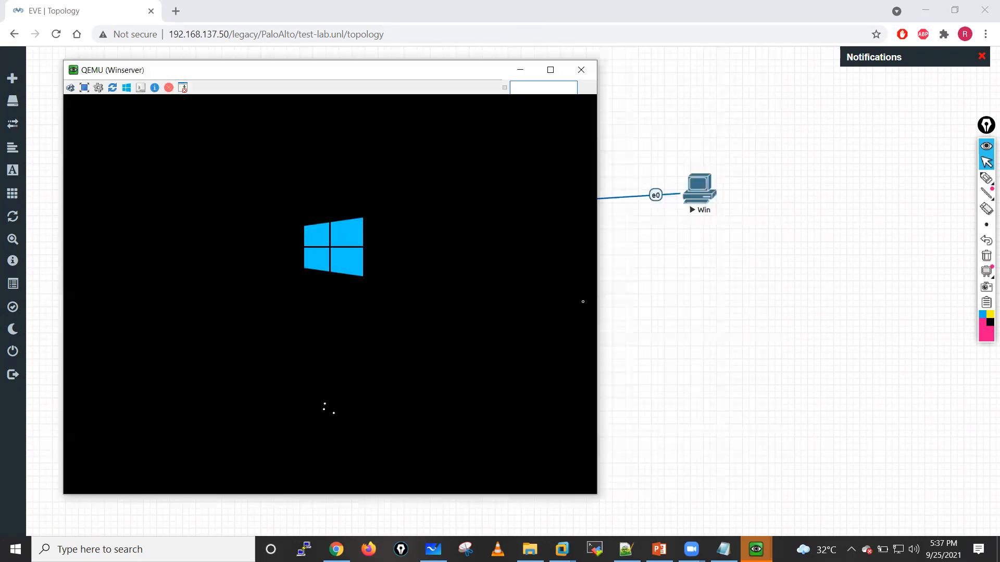
pyautogui.moveTo(756, 549)
pyautogui.click(786, 502)
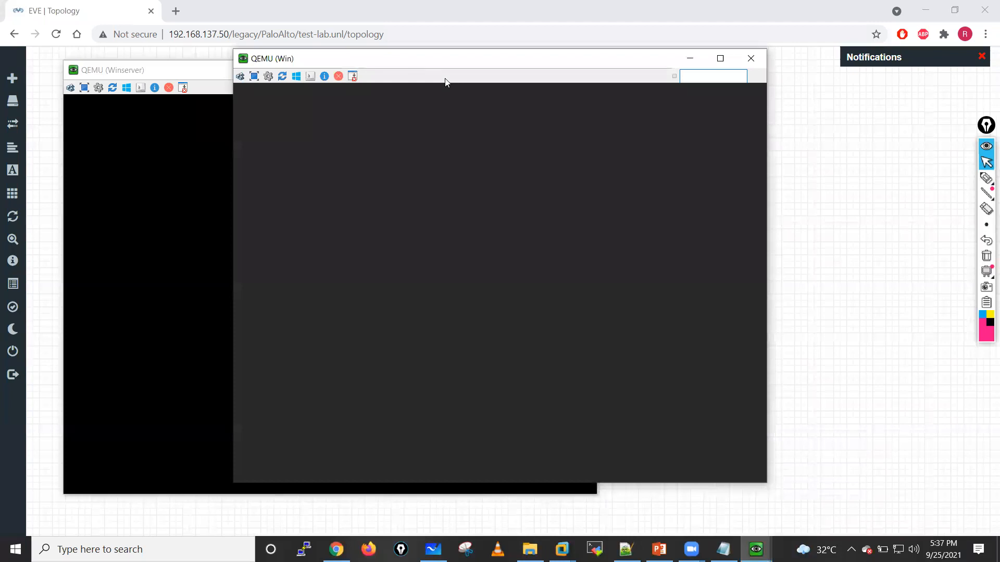
pyautogui.moveTo(418, 67); pyautogui.dragTo(610, 83)
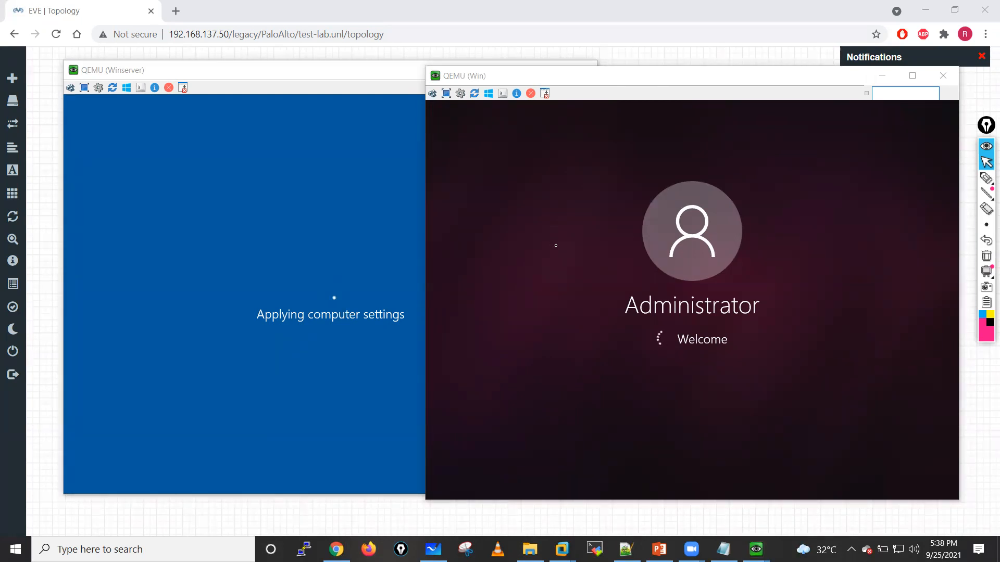
pyautogui.click(295, 248)
pyautogui.click(765, 183)
pyautogui.click(397, 217)
pyautogui.click(672, 229)
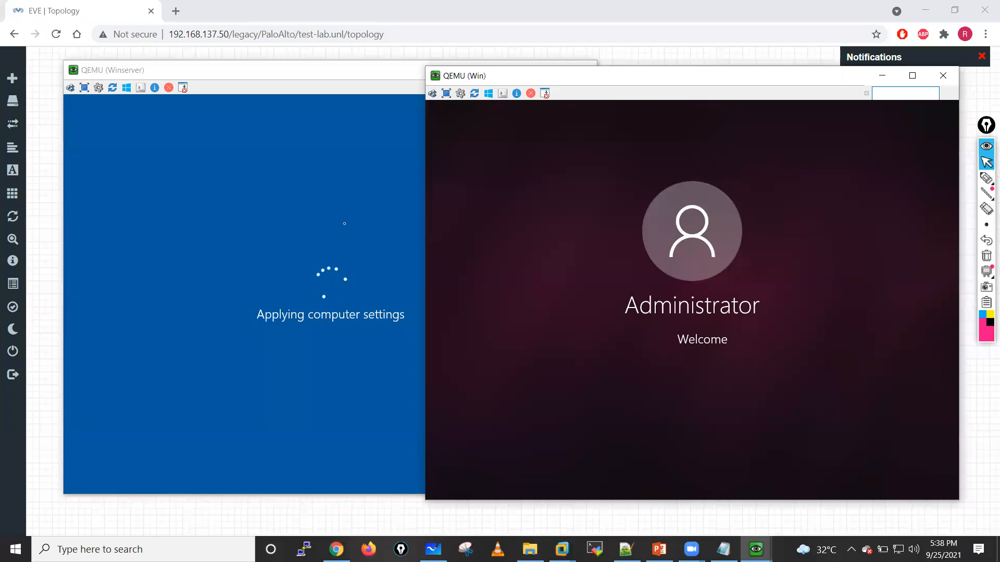
pyautogui.click(344, 226)
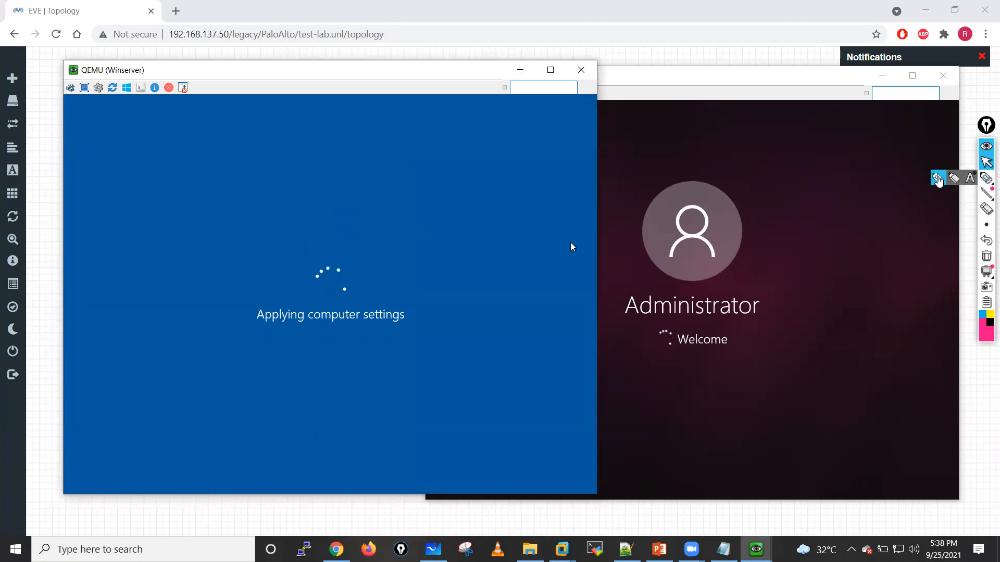
pyautogui.click(986, 177)
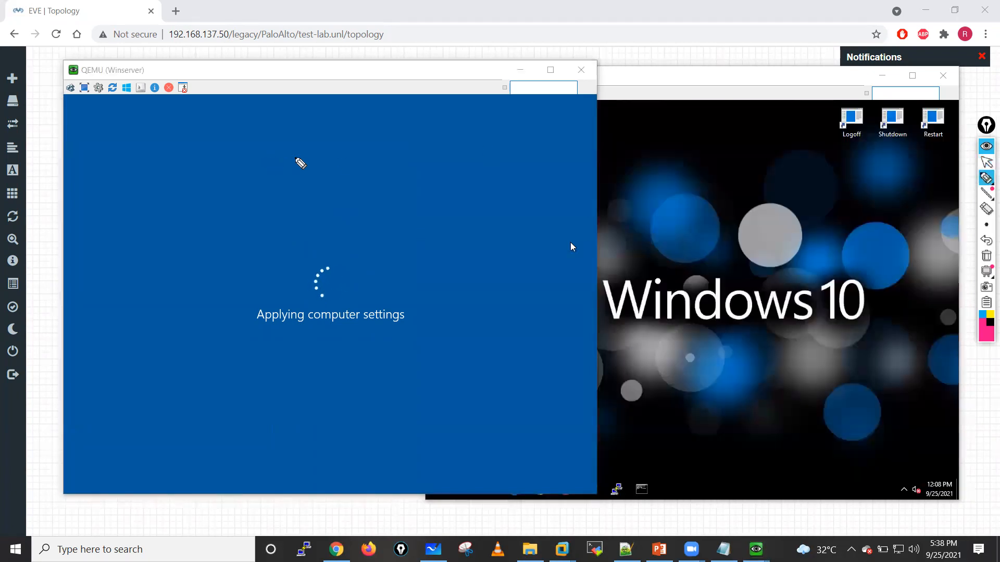
pyautogui.moveTo(147, 221)
pyautogui.mouseDown()
pyautogui.moveTo(157, 254)
pyautogui.moveTo(133, 255)
pyautogui.moveTo(141, 246)
pyautogui.mouseUp()
pyautogui.moveTo(194, 217)
pyautogui.mouseDown()
pyautogui.moveTo(254, 199)
pyautogui.moveTo(243, 190)
pyautogui.mouseUp()
pyautogui.moveTo(167, 293); pyautogui.dragTo(178, 312)
pyautogui.moveTo(170, 286); pyautogui.dragTo(186, 296)
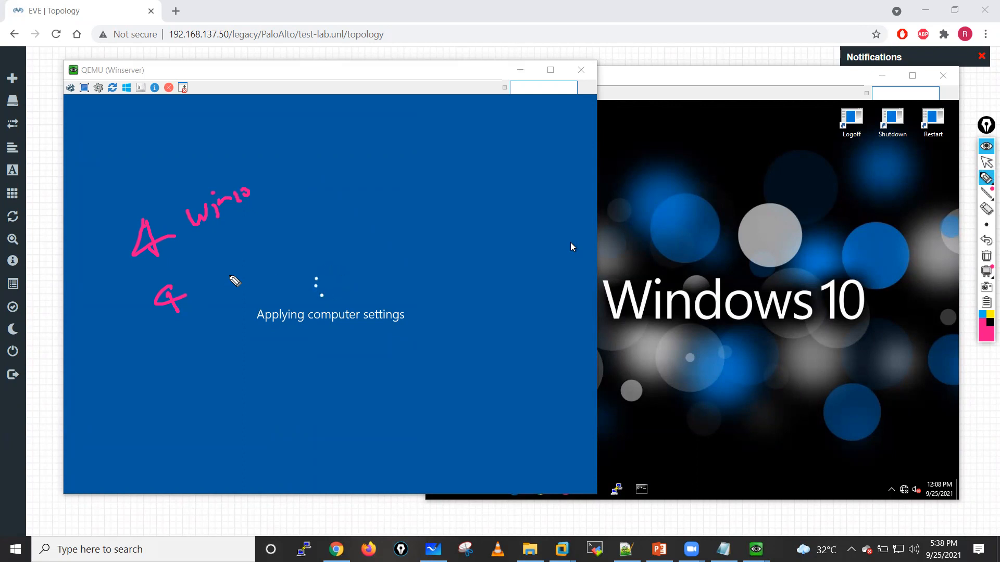
pyautogui.moveTo(227, 272)
pyautogui.mouseDown()
pyautogui.moveTo(246, 278)
pyautogui.moveTo(339, 231)
pyautogui.moveTo(332, 241)
pyautogui.mouseUp()
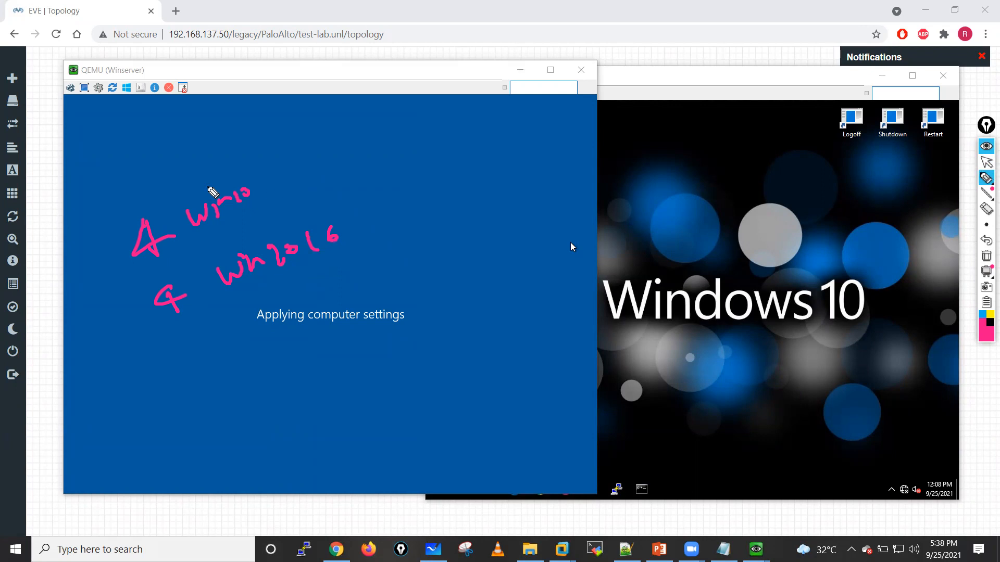
pyautogui.moveTo(101, 232)
pyautogui.mouseDown()
pyautogui.moveTo(366, 231)
pyautogui.moveTo(321, 159)
pyautogui.mouseUp()
pyautogui.moveTo(114, 217)
pyautogui.mouseDown()
pyautogui.moveTo(102, 235)
pyautogui.moveTo(328, 162)
pyautogui.mouseUp()
pyautogui.moveTo(427, 165)
pyautogui.mouseDown()
pyautogui.moveTo(462, 147)
pyautogui.moveTo(470, 130)
pyautogui.moveTo(412, 116)
pyautogui.moveTo(330, 174)
pyautogui.moveTo(381, 177)
pyautogui.moveTo(359, 171)
pyautogui.moveTo(409, 159)
pyautogui.mouseUp()
pyautogui.moveTo(414, 255); pyautogui.dragTo(451, 242)
pyautogui.moveTo(424, 267)
pyautogui.mouseDown()
pyautogui.moveTo(465, 246)
pyautogui.moveTo(489, 251)
pyautogui.mouseUp()
pyautogui.moveTo(509, 227); pyautogui.dragTo(508, 242)
pyautogui.moveTo(508, 207); pyautogui.dragTo(495, 210)
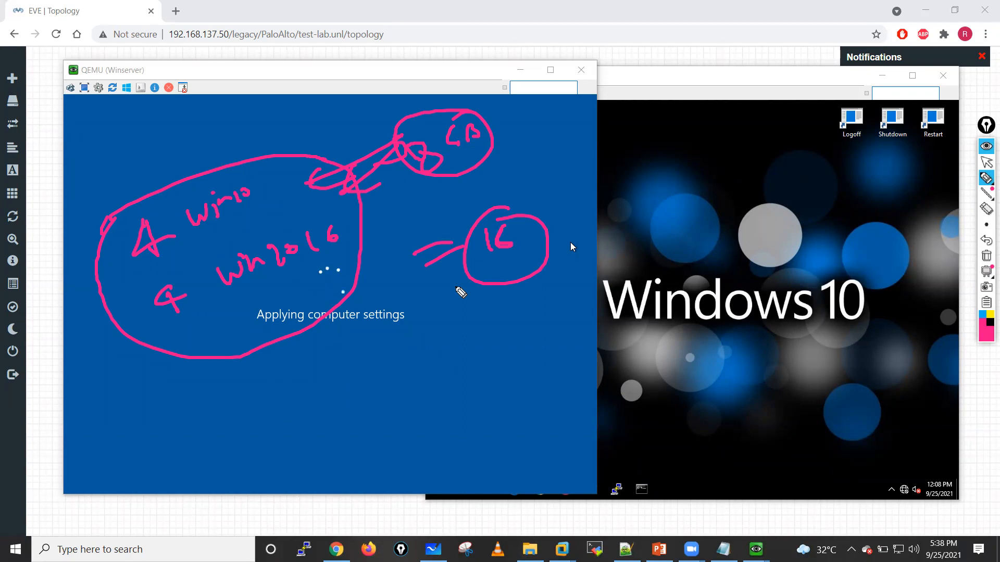
pyautogui.moveTo(170, 336); pyautogui.dragTo(192, 334)
pyautogui.click(201, 338)
pyautogui.moveTo(183, 334)
pyautogui.mouseDown()
pyautogui.moveTo(188, 347)
pyautogui.moveTo(252, 342)
pyautogui.moveTo(267, 311)
pyautogui.moveTo(277, 402)
pyautogui.moveTo(326, 408)
pyautogui.moveTo(349, 398)
pyautogui.moveTo(328, 403)
pyautogui.moveTo(341, 359)
pyautogui.moveTo(306, 383)
pyautogui.mouseUp()
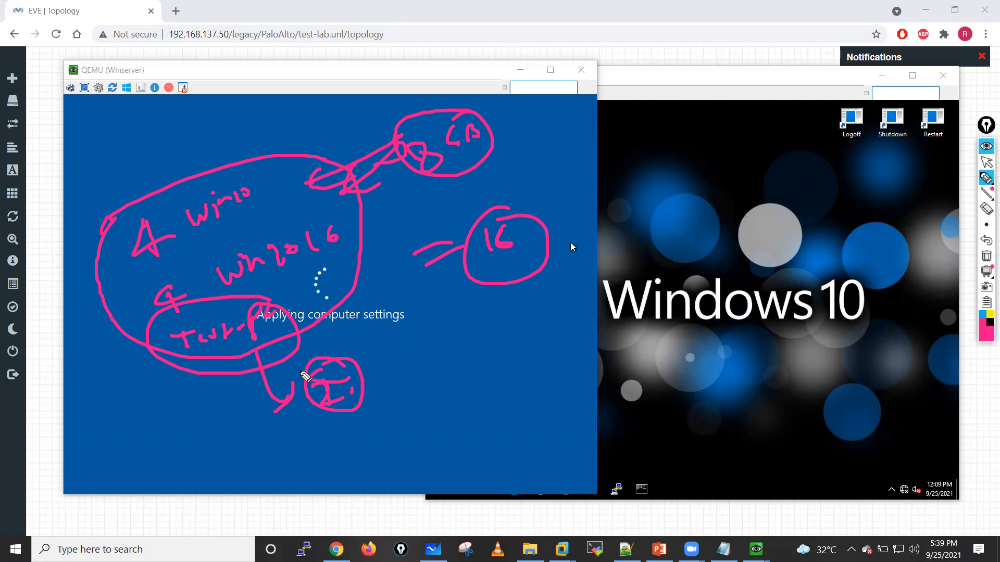
pyautogui.moveTo(188, 366)
pyautogui.mouseDown()
pyautogui.moveTo(210, 367)
pyautogui.moveTo(222, 386)
pyautogui.mouseUp()
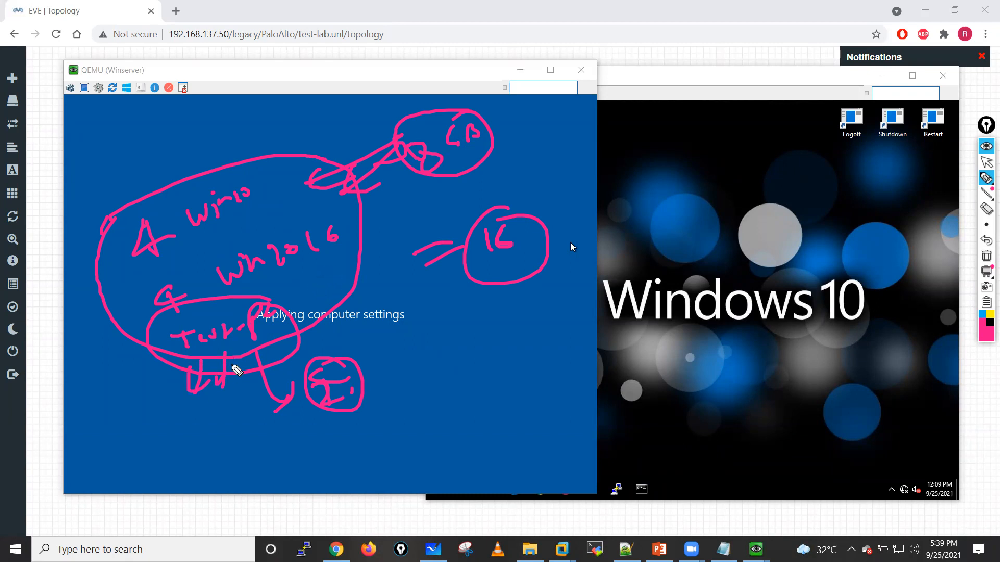
pyautogui.moveTo(261, 137); pyautogui.dragTo(263, 154)
pyautogui.moveTo(234, 148); pyautogui.dragTo(301, 148)
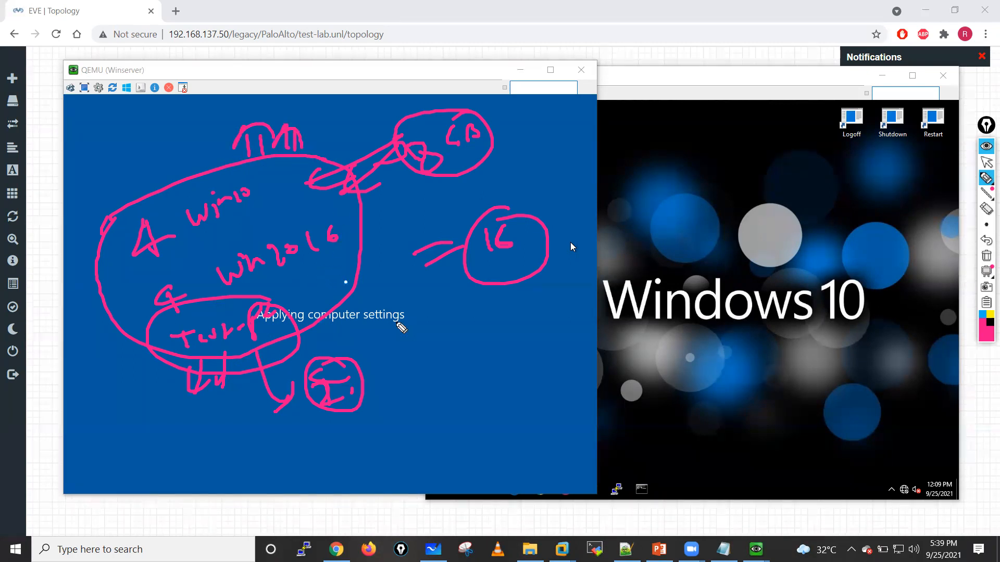
pyautogui.moveTo(453, 385)
pyautogui.mouseDown()
pyautogui.moveTo(443, 386)
pyautogui.moveTo(482, 384)
pyautogui.moveTo(509, 356)
pyautogui.moveTo(479, 337)
pyautogui.mouseUp()
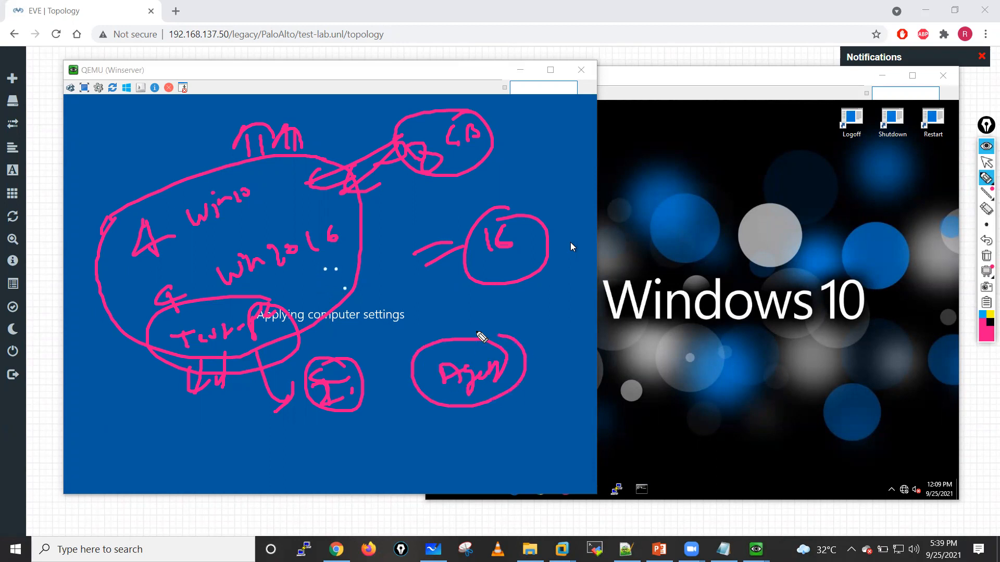
pyautogui.moveTo(463, 412)
pyautogui.mouseDown()
pyautogui.moveTo(448, 450)
pyautogui.moveTo(466, 456)
pyautogui.moveTo(443, 428)
pyautogui.moveTo(461, 458)
pyautogui.moveTo(488, 451)
pyautogui.mouseUp()
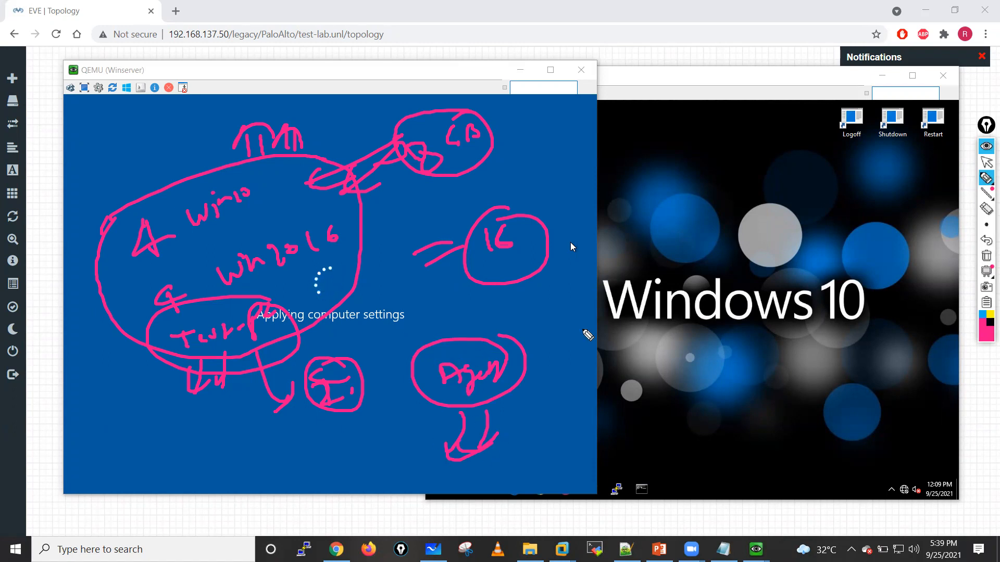
pyautogui.click(986, 258)
pyautogui.click(986, 162)
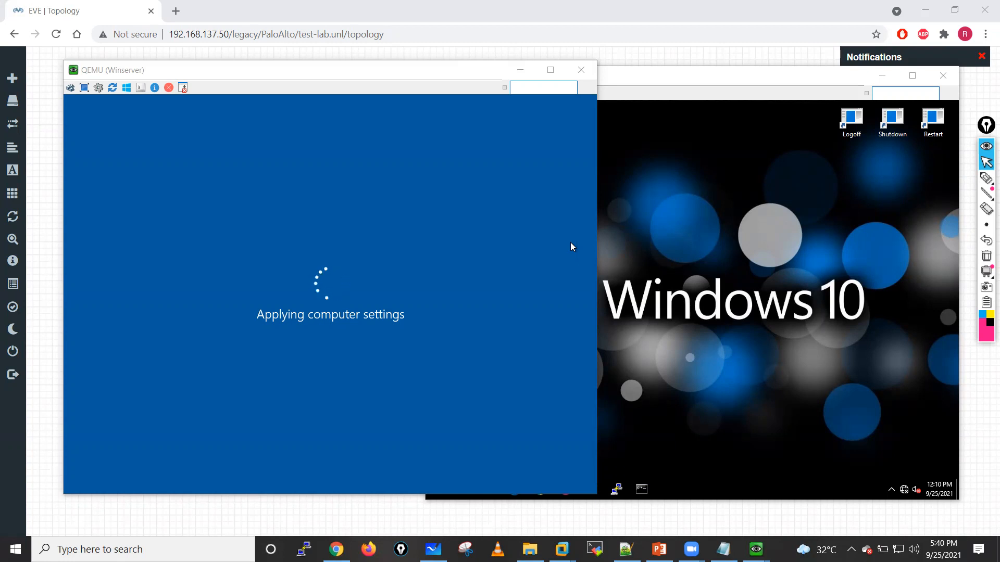
pyautogui.click(985, 178)
pyautogui.moveTo(717, 256)
pyautogui.mouseDown()
pyautogui.moveTo(620, 207)
pyautogui.moveTo(637, 250)
pyautogui.moveTo(701, 260)
pyautogui.moveTo(593, 269)
pyautogui.moveTo(591, 295)
pyautogui.moveTo(583, 274)
pyautogui.mouseUp()
pyautogui.click(566, 256)
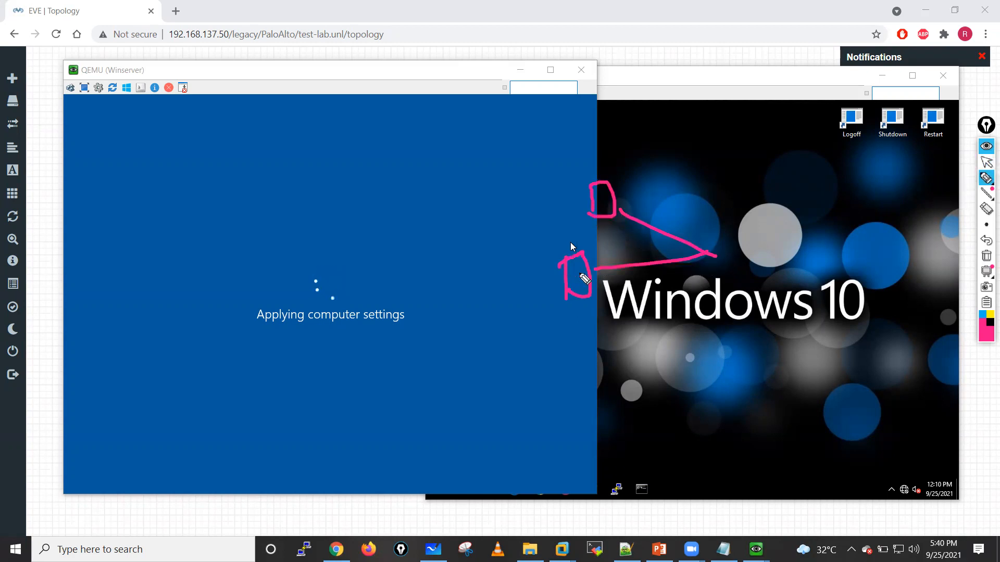
pyautogui.moveTo(709, 255)
pyautogui.mouseDown()
pyautogui.moveTo(752, 252)
pyautogui.moveTo(712, 279)
pyautogui.mouseUp()
pyautogui.click(986, 256)
pyautogui.click(986, 162)
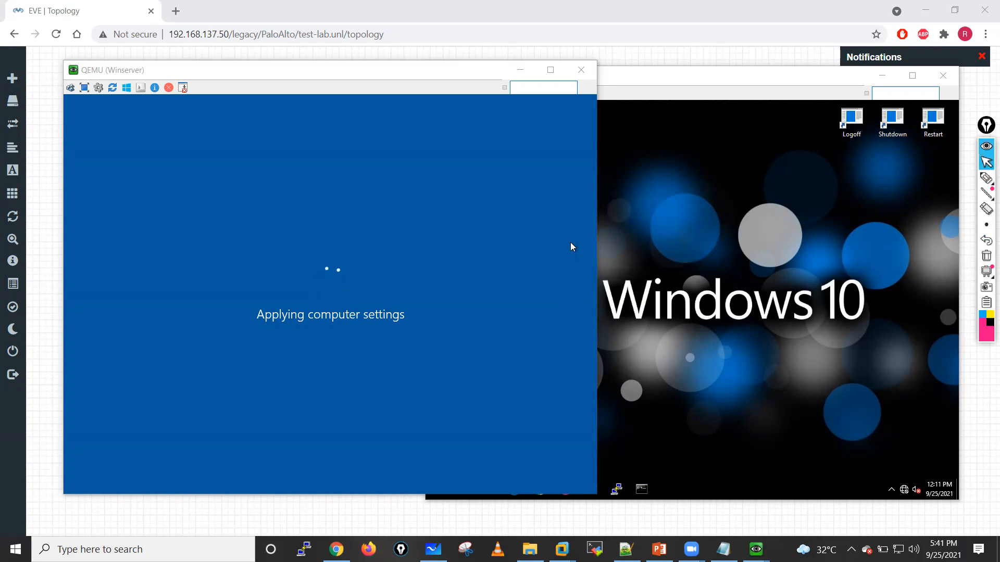
# Step: Check the computer name in the Win machine's system information through Control Panel, and close the window
pyautogui.click(713, 223)
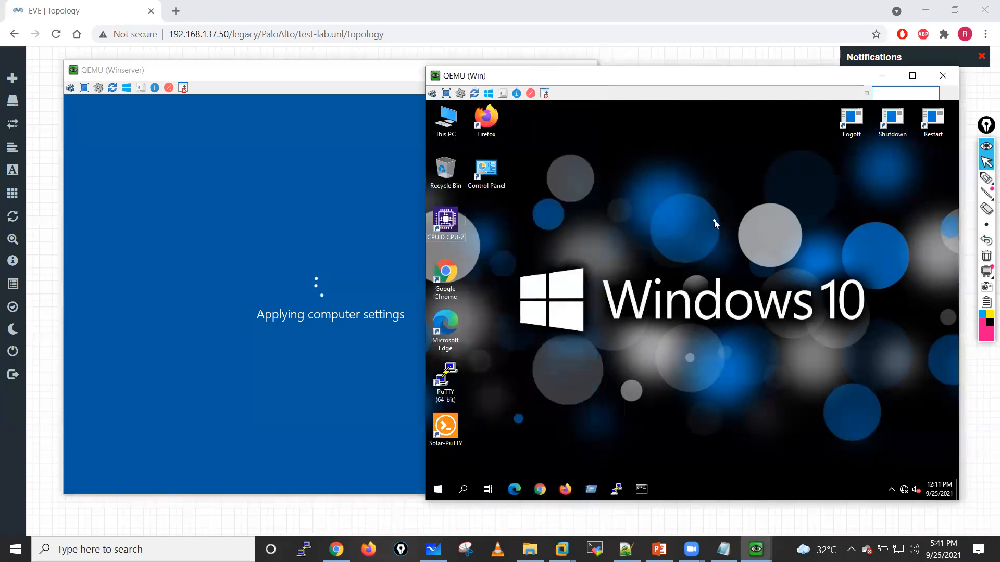
pyautogui.rightClick(624, 199)
pyautogui.click(651, 229)
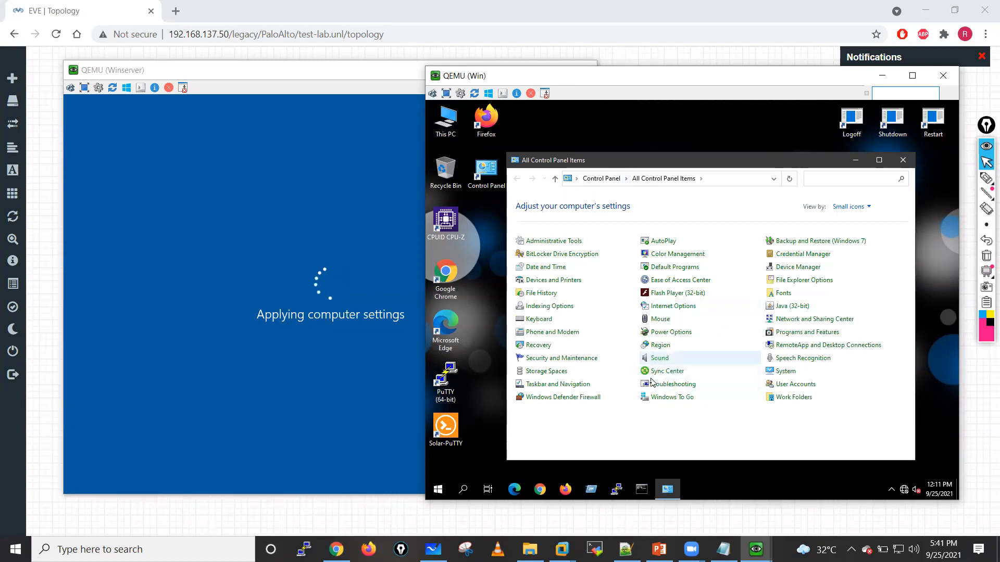
pyautogui.click(785, 371)
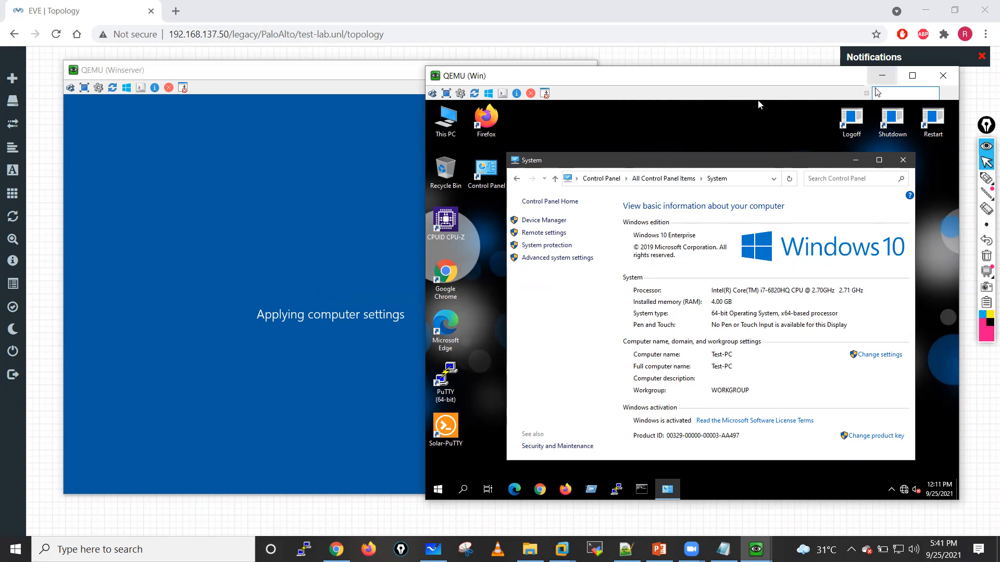
pyautogui.click(903, 161)
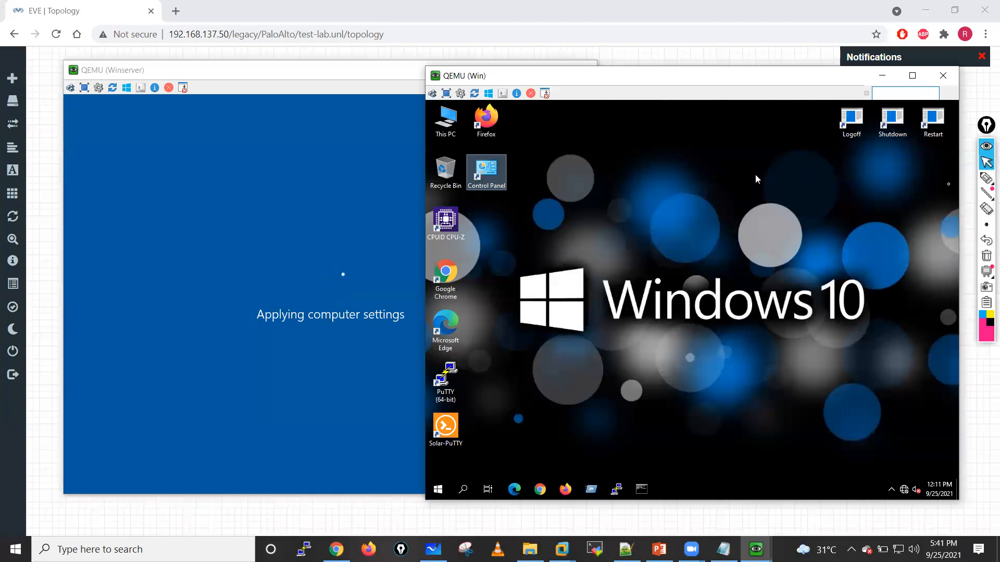
pyautogui.click(986, 178)
pyautogui.moveTo(477, 124); pyautogui.dragTo(470, 119)
pyautogui.moveTo(546, 205); pyautogui.dragTo(616, 196)
pyautogui.moveTo(567, 244); pyautogui.dragTo(621, 228)
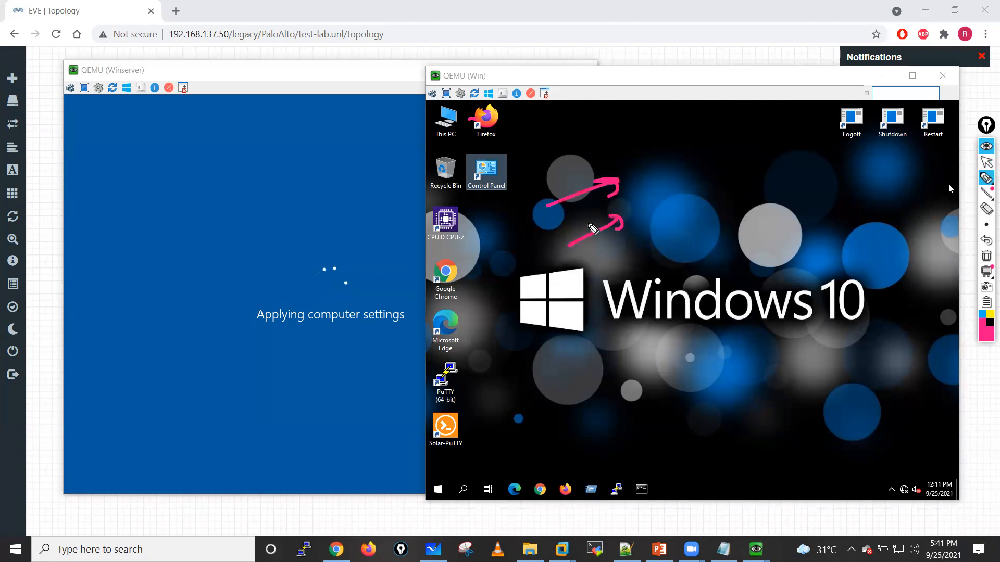
pyautogui.moveTo(663, 190)
pyautogui.mouseDown()
pyautogui.moveTo(670, 179)
pyautogui.moveTo(704, 186)
pyautogui.moveTo(698, 180)
pyautogui.mouseUp()
pyautogui.moveTo(707, 150); pyautogui.dragTo(701, 165)
pyautogui.moveTo(687, 319)
pyautogui.mouseDown()
pyautogui.moveTo(687, 225)
pyautogui.moveTo(707, 246)
pyautogui.mouseUp()
pyautogui.moveTo(747, 304)
pyautogui.mouseDown()
pyautogui.moveTo(734, 229)
pyautogui.moveTo(742, 251)
pyautogui.moveTo(824, 264)
pyautogui.moveTo(832, 283)
pyautogui.mouseUp()
pyautogui.moveTo(762, 363)
pyautogui.mouseDown()
pyautogui.moveTo(781, 286)
pyautogui.moveTo(787, 297)
pyautogui.mouseUp()
pyautogui.moveTo(792, 368)
pyautogui.mouseDown()
pyautogui.moveTo(801, 308)
pyautogui.moveTo(816, 335)
pyautogui.mouseUp()
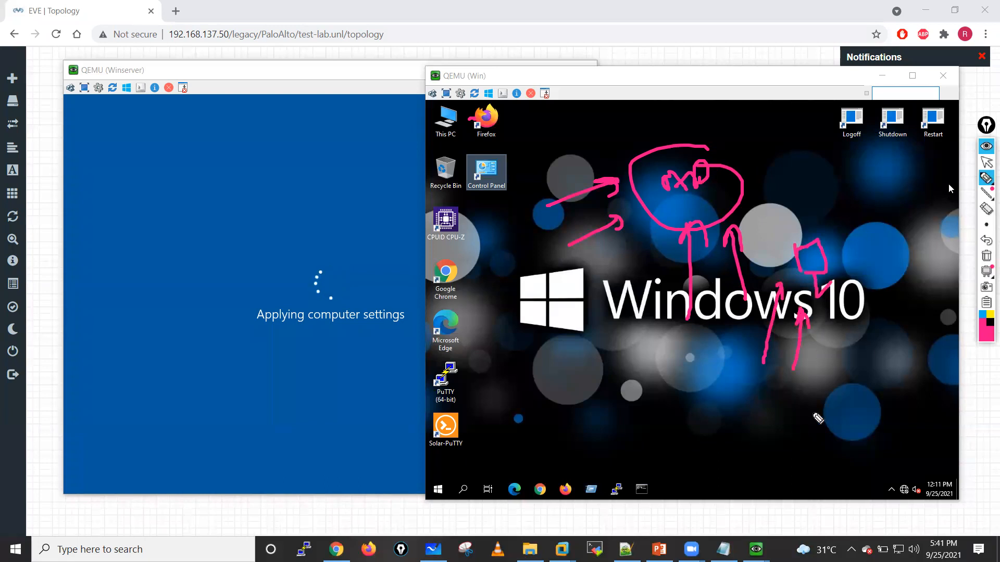
pyautogui.moveTo(792, 409); pyautogui.dragTo(854, 423)
pyautogui.moveTo(783, 459); pyautogui.dragTo(844, 471)
pyautogui.moveTo(835, 378)
pyautogui.mouseDown()
pyautogui.moveTo(824, 391)
pyautogui.moveTo(877, 434)
pyautogui.moveTo(873, 444)
pyautogui.moveTo(897, 410)
pyautogui.moveTo(875, 434)
pyautogui.mouseUp()
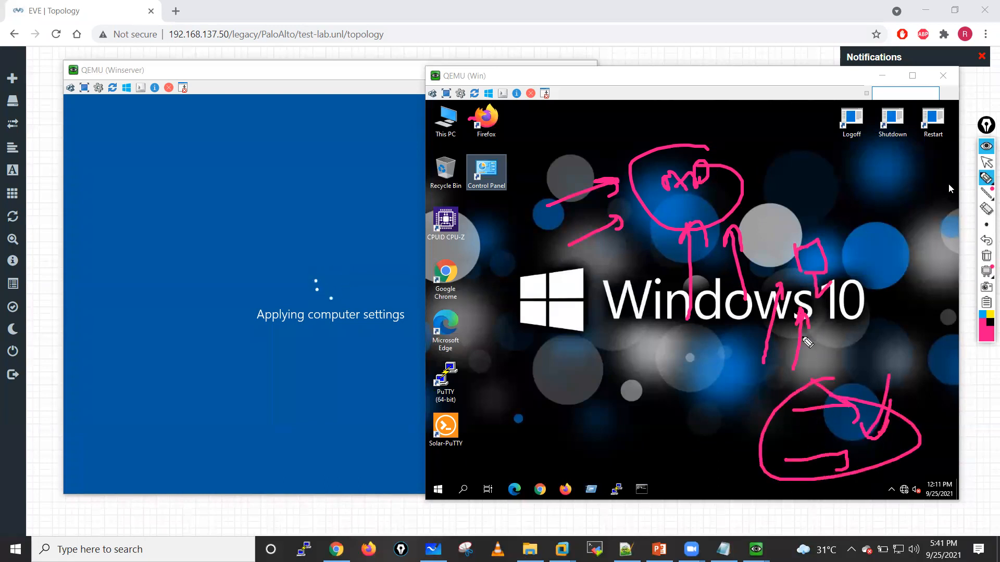
pyautogui.moveTo(852, 253); pyautogui.dragTo(822, 234)
pyautogui.moveTo(768, 276); pyautogui.dragTo(730, 335)
pyautogui.moveTo(855, 259); pyautogui.dragTo(893, 282)
pyautogui.moveTo(851, 214)
pyautogui.mouseDown()
pyautogui.moveTo(844, 200)
pyautogui.moveTo(868, 235)
pyautogui.mouseUp()
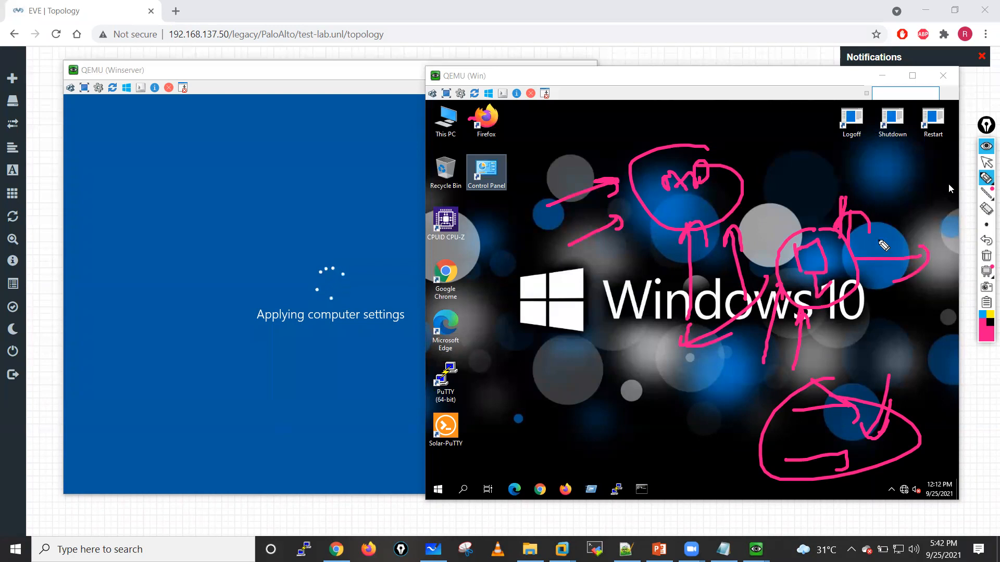
pyautogui.click(985, 255)
pyautogui.click(986, 162)
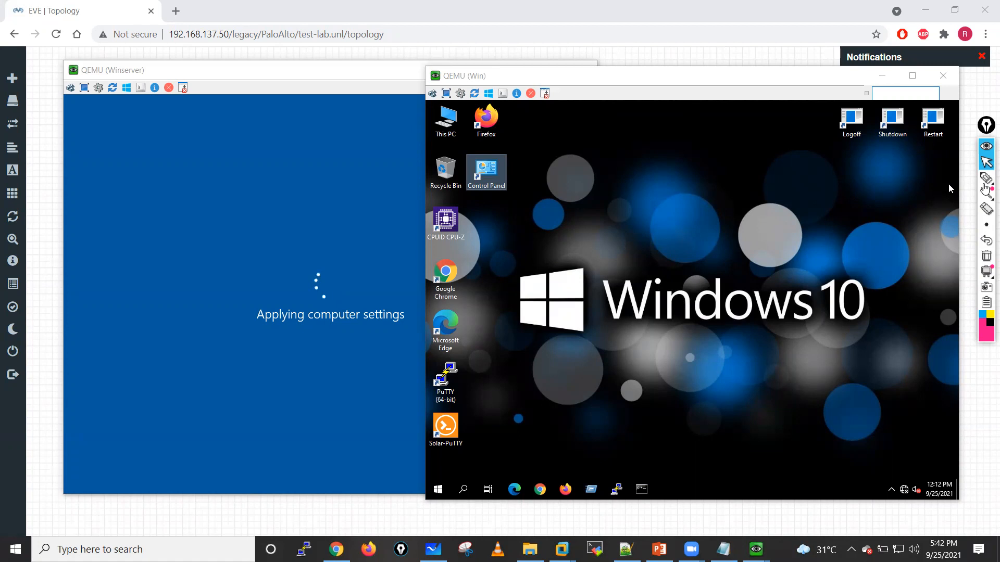
pyautogui.click(986, 178)
pyautogui.moveTo(697, 161)
pyautogui.mouseDown()
pyautogui.moveTo(699, 186)
pyautogui.moveTo(702, 147)
pyautogui.mouseUp()
pyautogui.moveTo(611, 223); pyautogui.dragTo(608, 226)
pyautogui.moveTo(671, 193); pyautogui.dragTo(657, 207)
pyautogui.moveTo(707, 271)
pyautogui.mouseDown()
pyautogui.moveTo(696, 210)
pyautogui.moveTo(724, 227)
pyautogui.moveTo(723, 199)
pyautogui.moveTo(742, 200)
pyautogui.mouseUp()
pyautogui.moveTo(765, 181); pyautogui.dragTo(721, 178)
pyautogui.moveTo(732, 170); pyautogui.dragTo(751, 183)
pyautogui.moveTo(623, 184)
pyautogui.mouseDown()
pyautogui.moveTo(605, 228)
pyautogui.moveTo(706, 211)
pyautogui.moveTo(751, 180)
pyautogui.moveTo(735, 170)
pyautogui.mouseUp()
pyautogui.moveTo(708, 124); pyautogui.dragTo(709, 151)
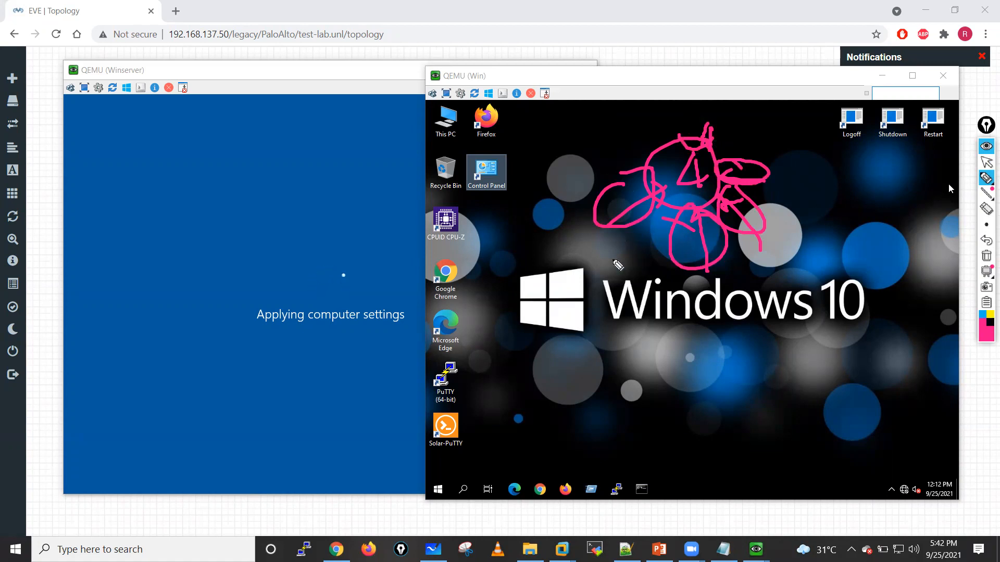
pyautogui.moveTo(620, 375); pyautogui.dragTo(565, 339)
pyautogui.moveTo(556, 274)
pyautogui.mouseDown()
pyautogui.moveTo(595, 223)
pyautogui.moveTo(583, 238)
pyautogui.mouseUp()
pyautogui.moveTo(672, 409); pyautogui.dragTo(710, 250)
pyautogui.moveTo(782, 368)
pyautogui.mouseDown()
pyautogui.moveTo(779, 228)
pyautogui.moveTo(799, 237)
pyautogui.mouseUp()
pyautogui.moveTo(817, 301)
pyautogui.mouseDown()
pyautogui.moveTo(808, 197)
pyautogui.moveTo(758, 181)
pyautogui.mouseUp()
pyautogui.moveTo(657, 287); pyautogui.dragTo(675, 281)
pyautogui.moveTo(739, 274); pyautogui.dragTo(762, 250)
pyautogui.moveTo(814, 153); pyautogui.dragTo(789, 165)
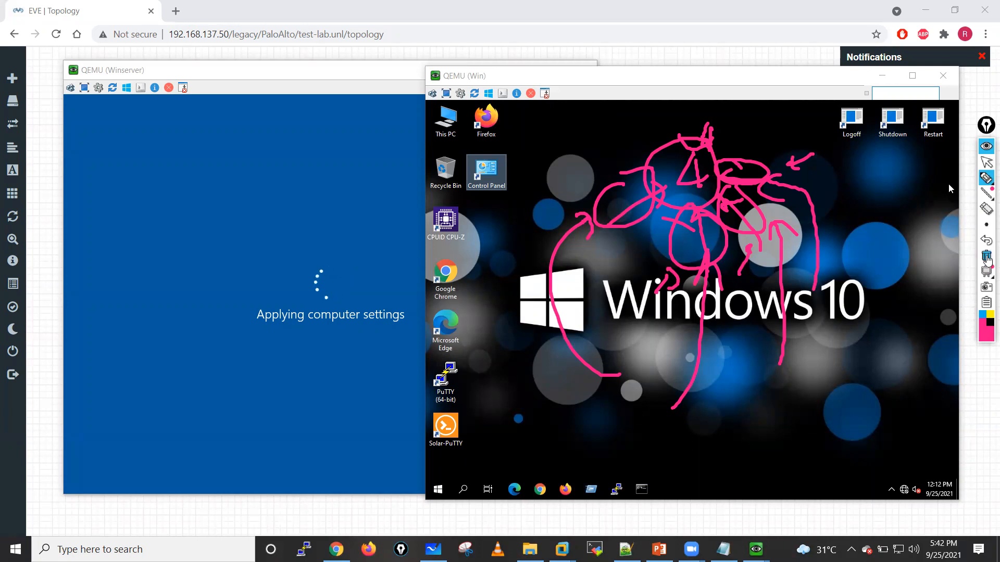
pyautogui.click(986, 256)
pyautogui.click(987, 164)
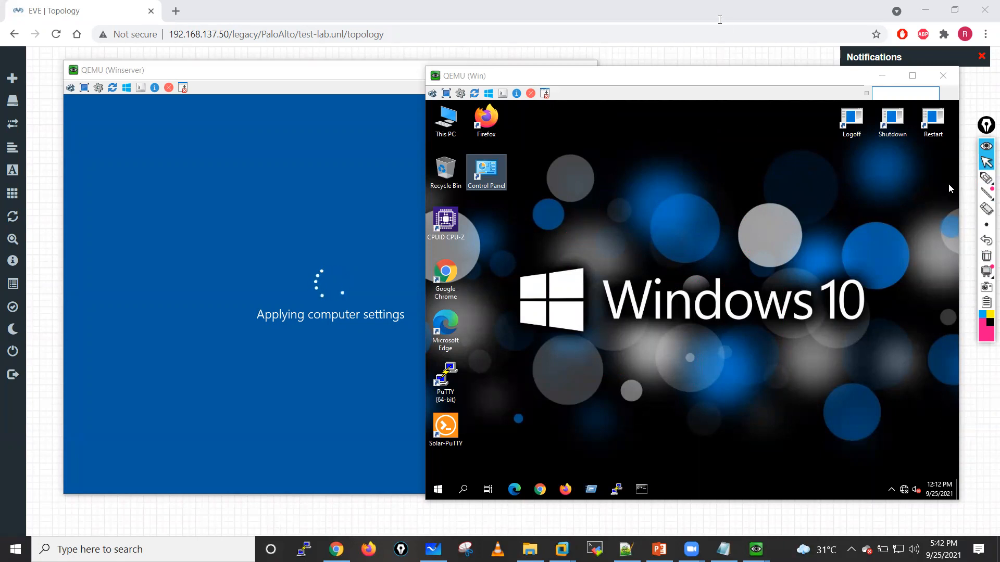
# Step: Return to the EVE topology, inspect the VMENT-01 network's type options in its edit dialog, and close the dialog without changes
pyautogui.click(692, 65)
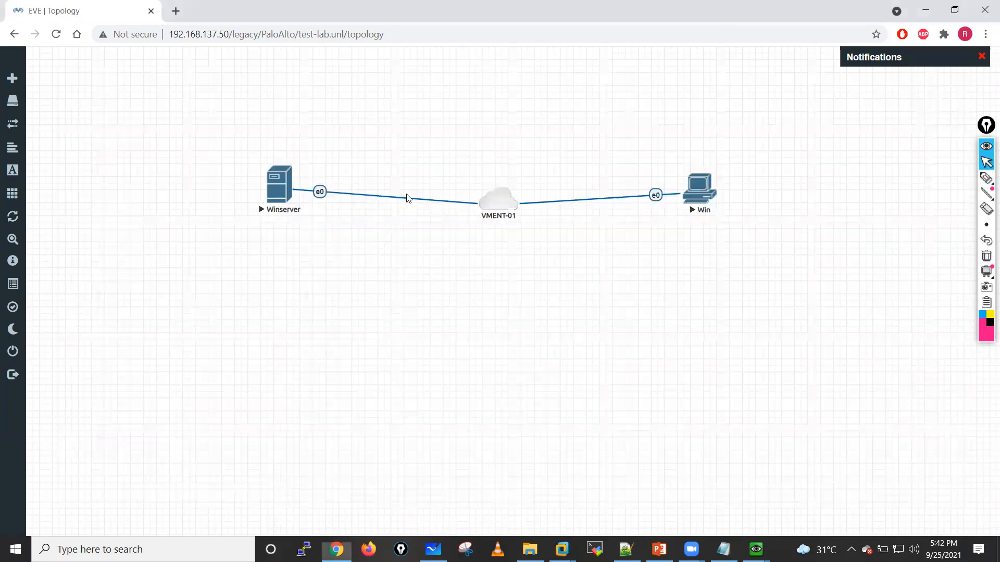
pyautogui.rightClick(501, 200)
pyautogui.click(465, 311)
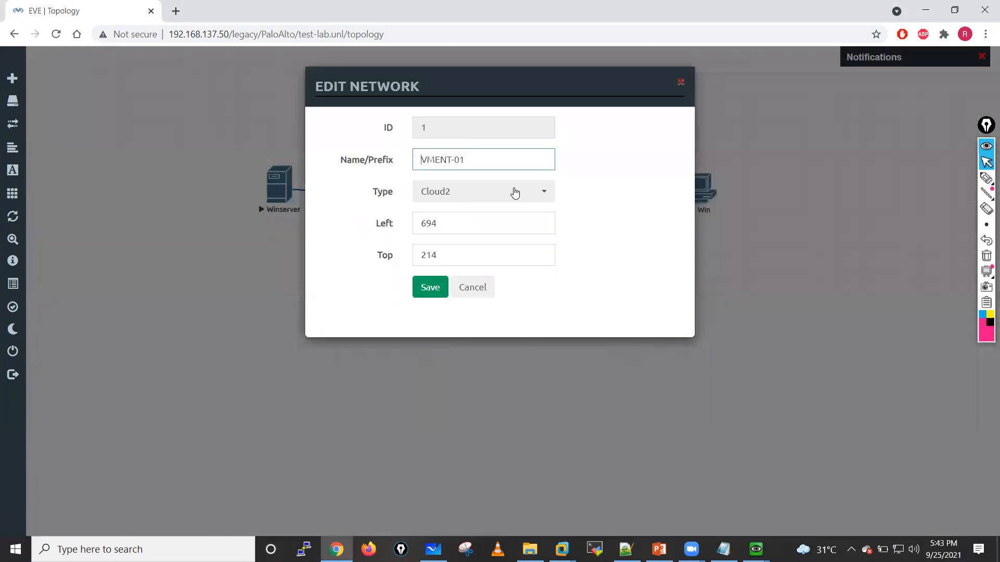
pyautogui.click(514, 193)
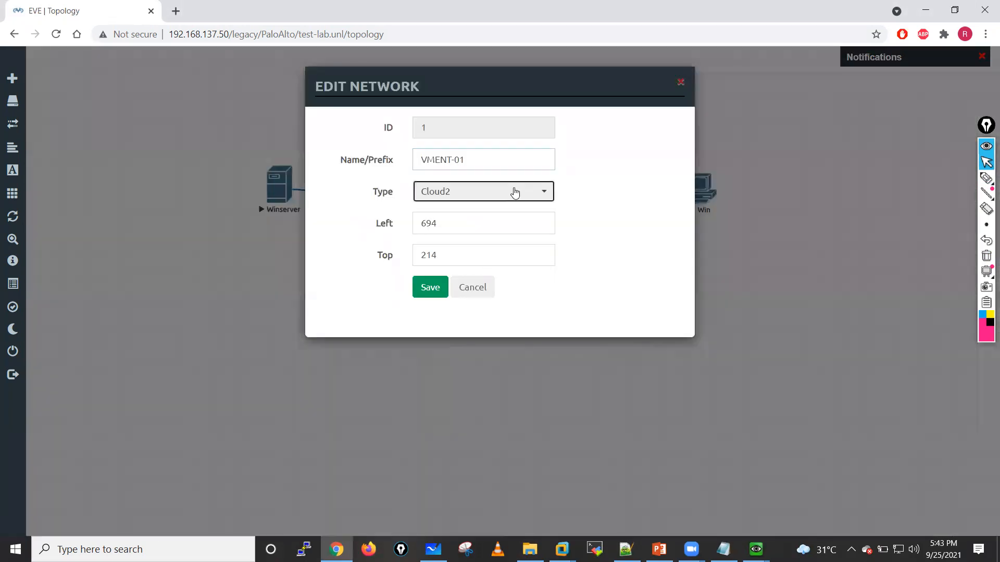
pyautogui.click(677, 83)
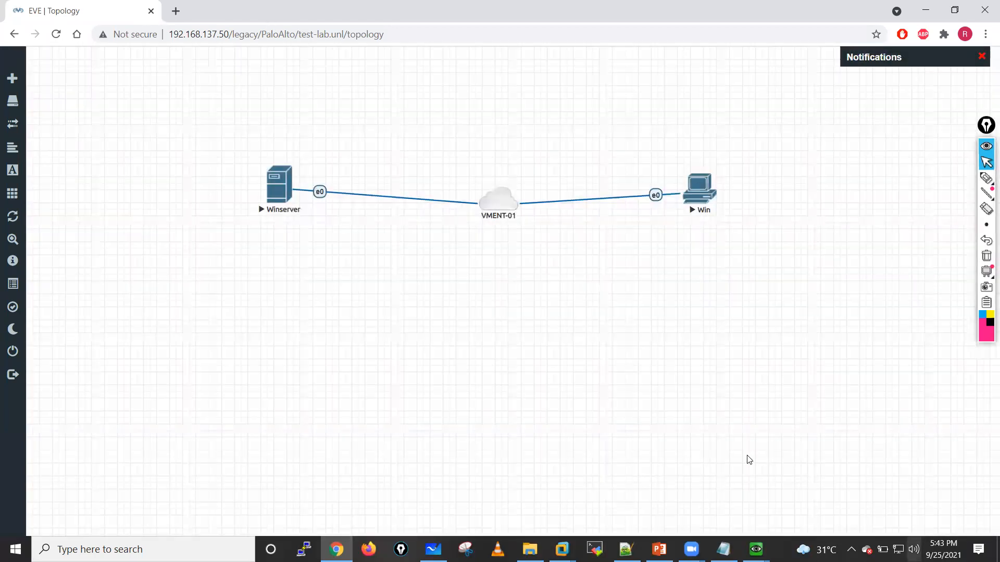
# Step: Switch to the Winserver machine's console and sign in with the Admin account's password
pyautogui.press('super+9')
pyautogui.moveTo(753, 540)
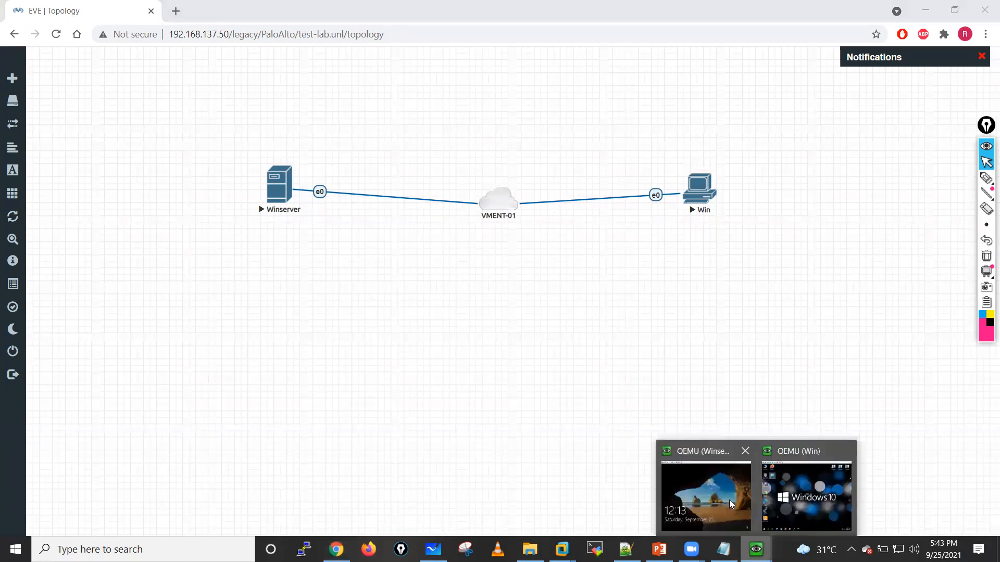
pyautogui.click(690, 481)
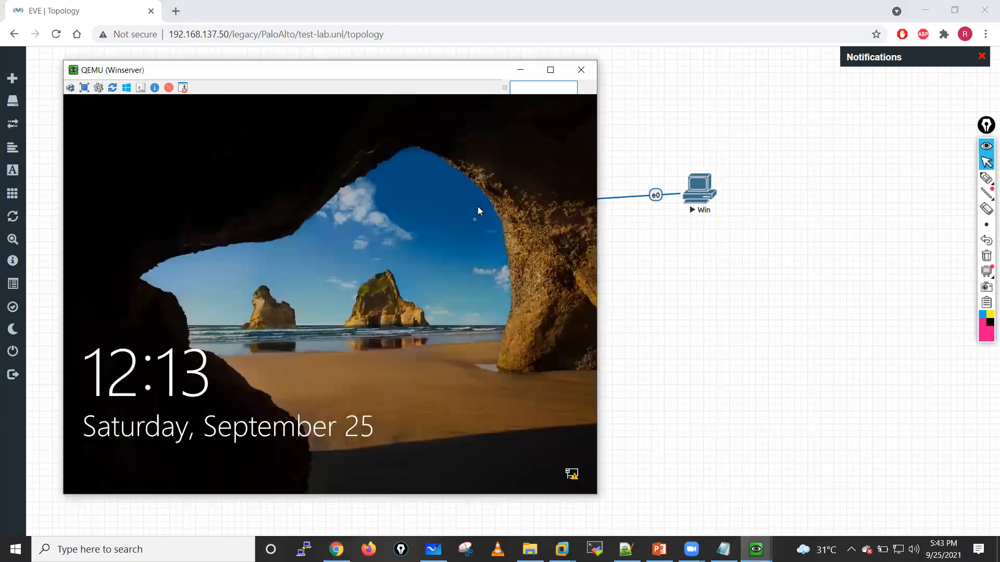
pyautogui.click(426, 292)
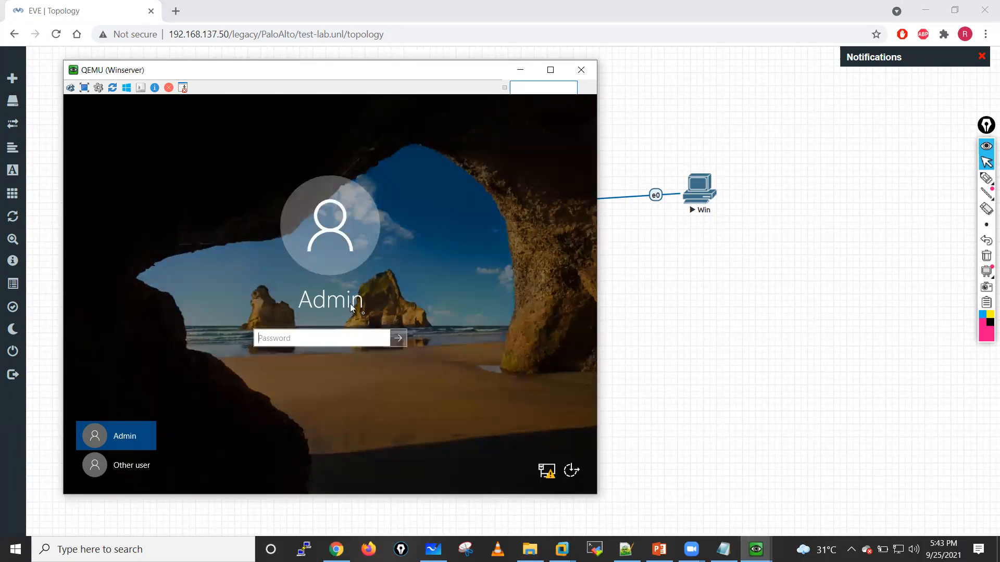
pyautogui.click(401, 339)
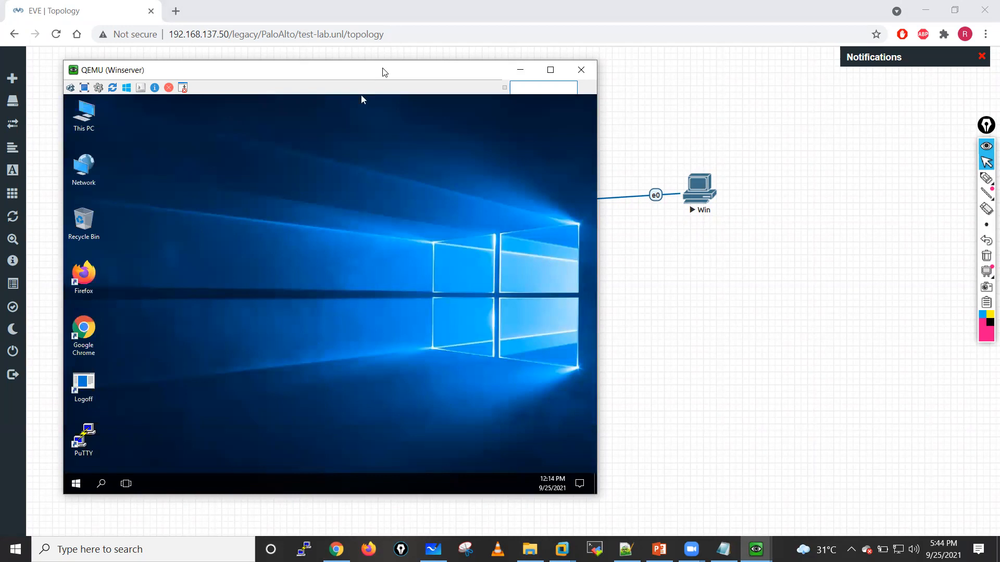
# Step: Open Server Manager on the Winserver machine and reposition the console window
pyautogui.moveTo(383, 72); pyautogui.dragTo(400, 88)
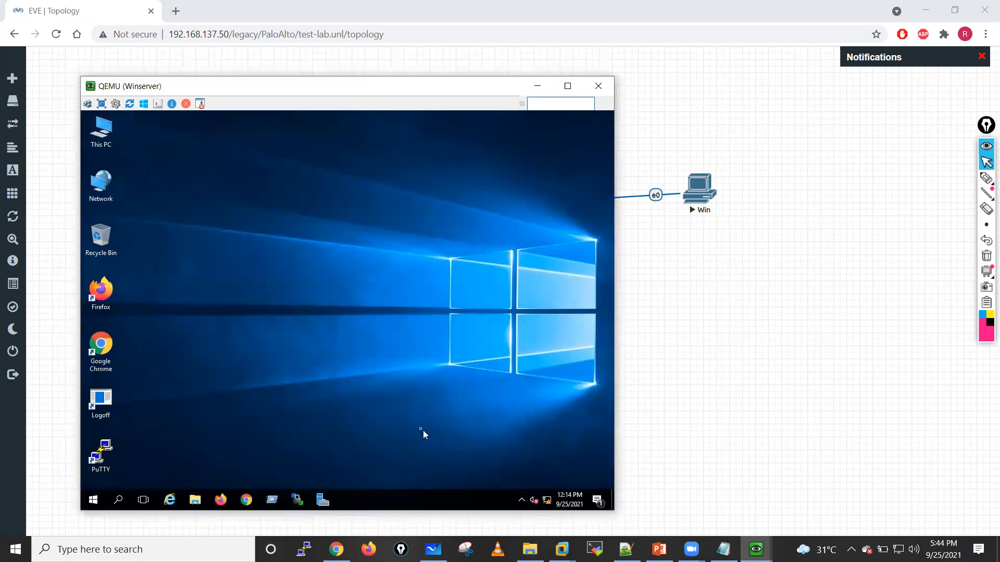
pyautogui.click(322, 502)
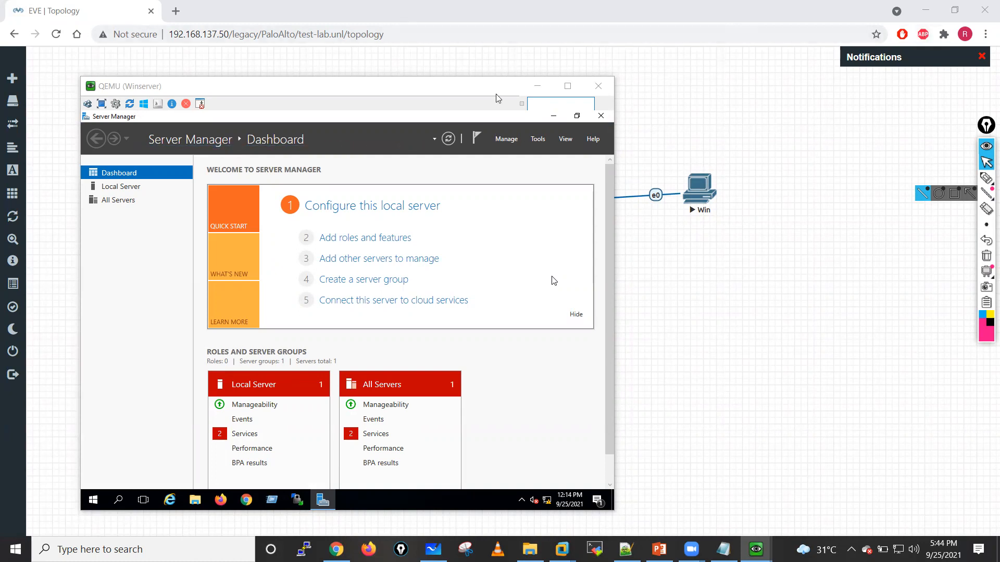
pyautogui.moveTo(363, 87); pyautogui.dragTo(352, 72)
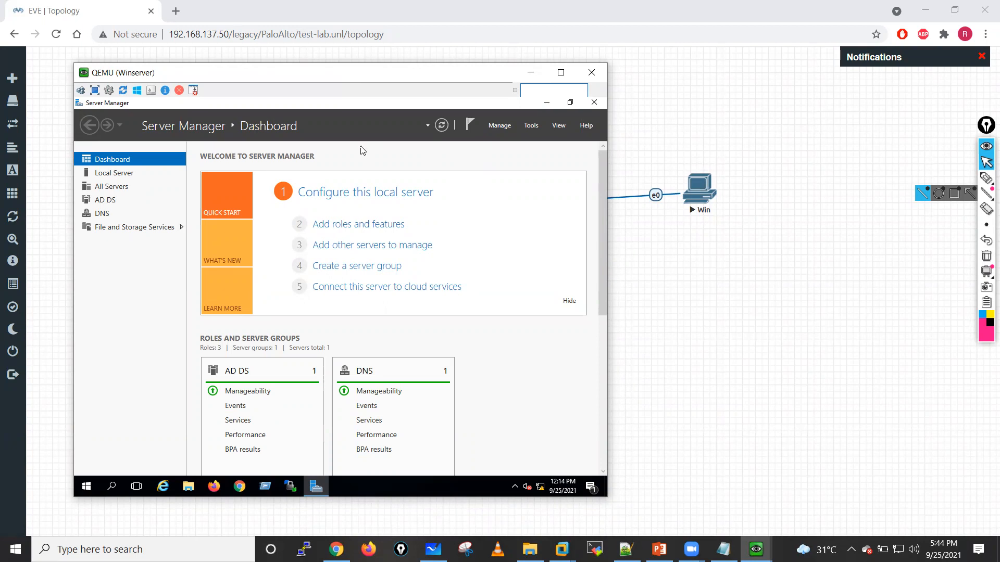
# Step: Enlarge the Winserver console window, bring Server Manager back into view, and move the window fully onto the screen
pyautogui.click(588, 227)
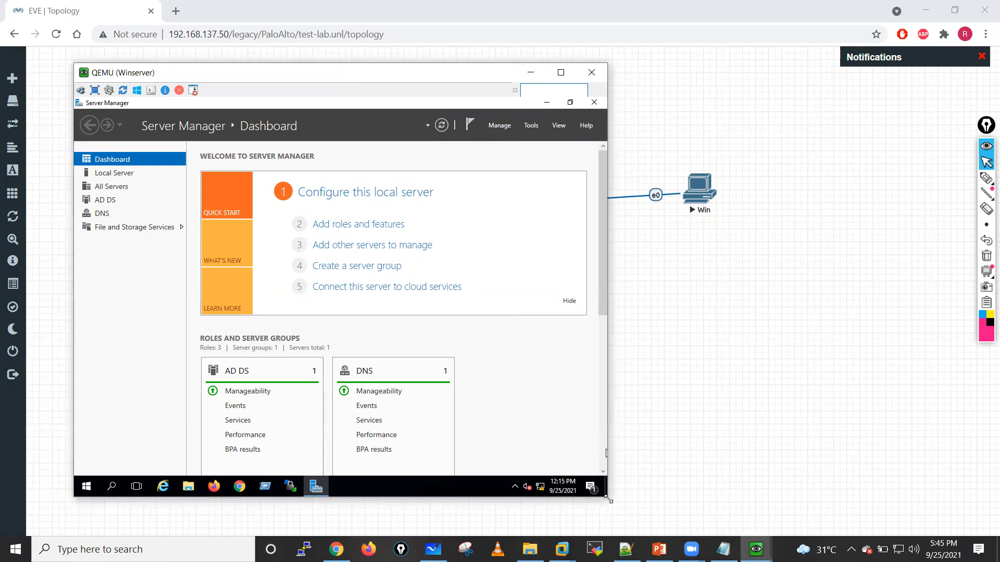
pyautogui.moveTo(609, 499); pyautogui.dragTo(911, 504)
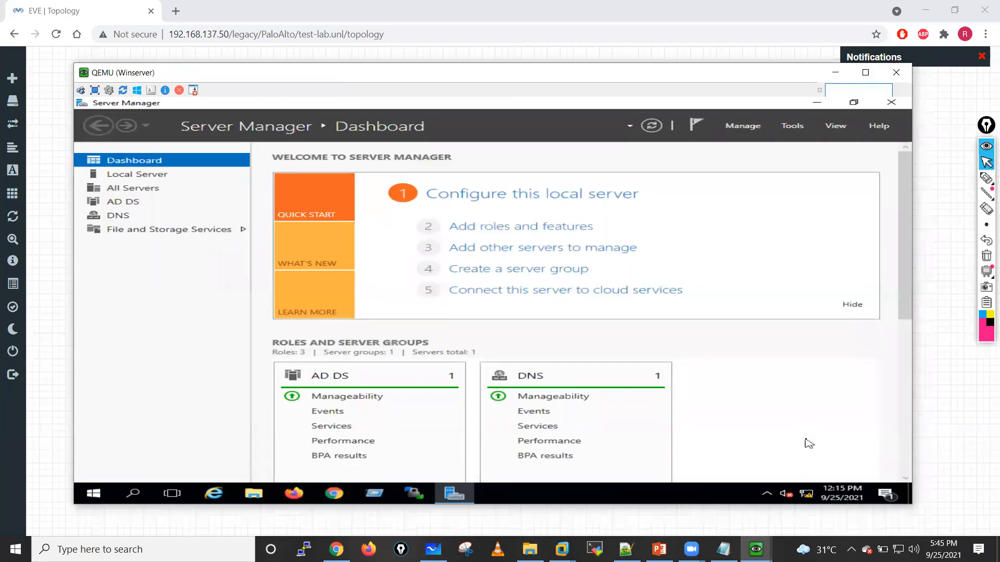
pyautogui.moveTo(908, 505); pyautogui.dragTo(936, 528)
pyautogui.click(910, 501)
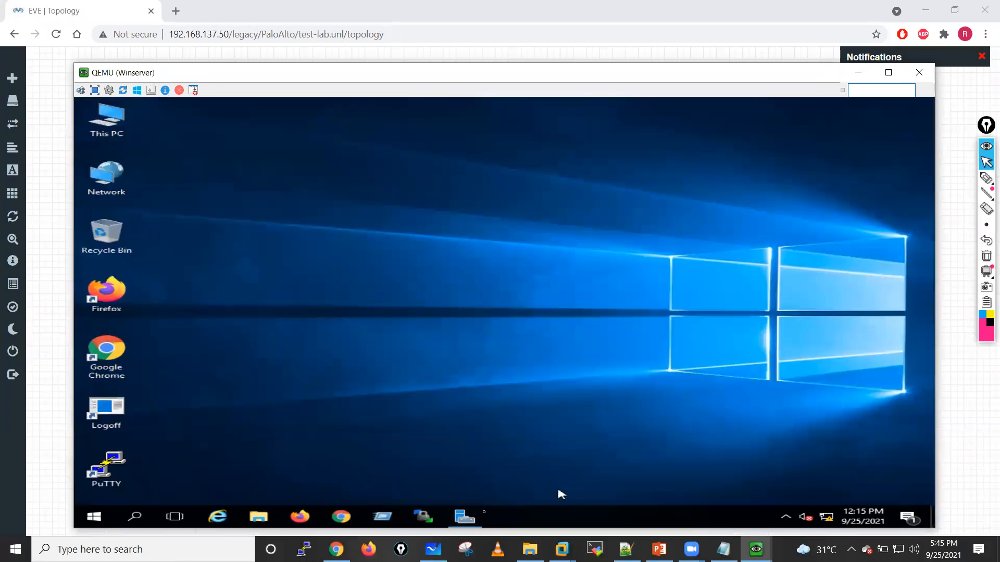
pyautogui.click(463, 516)
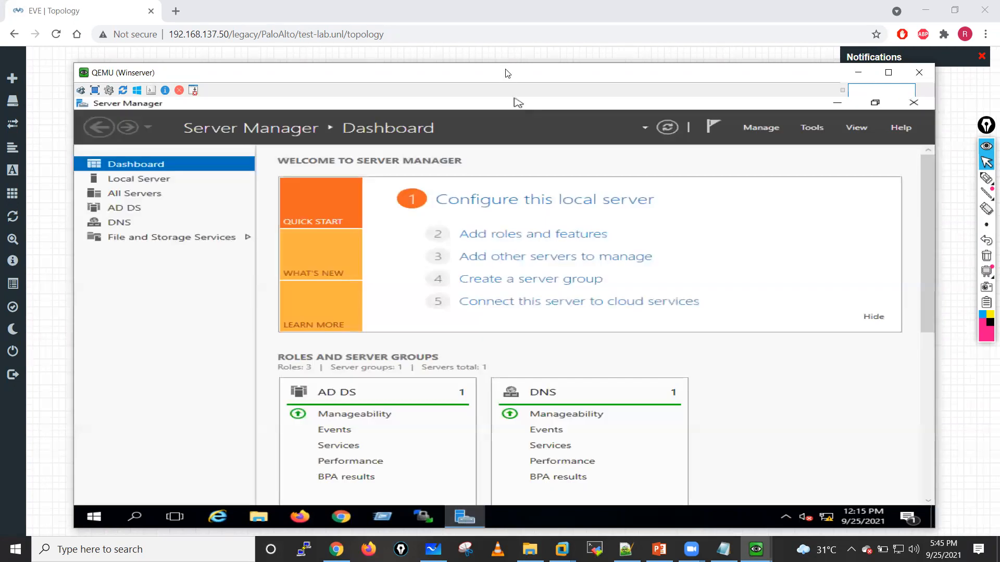
pyautogui.moveTo(509, 77); pyautogui.dragTo(491, 48)
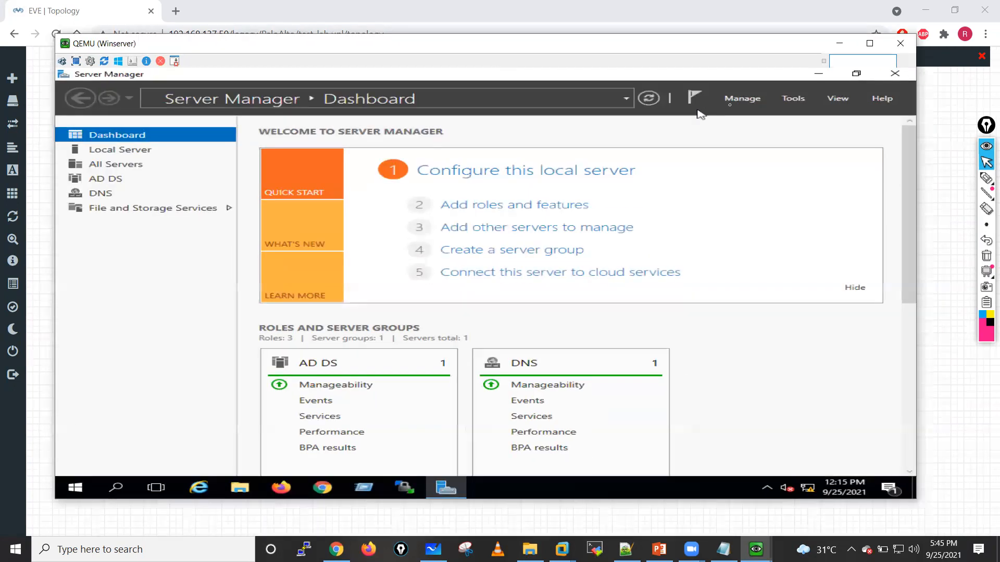
# Step: Launch the Active Directory Users and Computers and DNS consoles from Server Manager
pyautogui.click(794, 99)
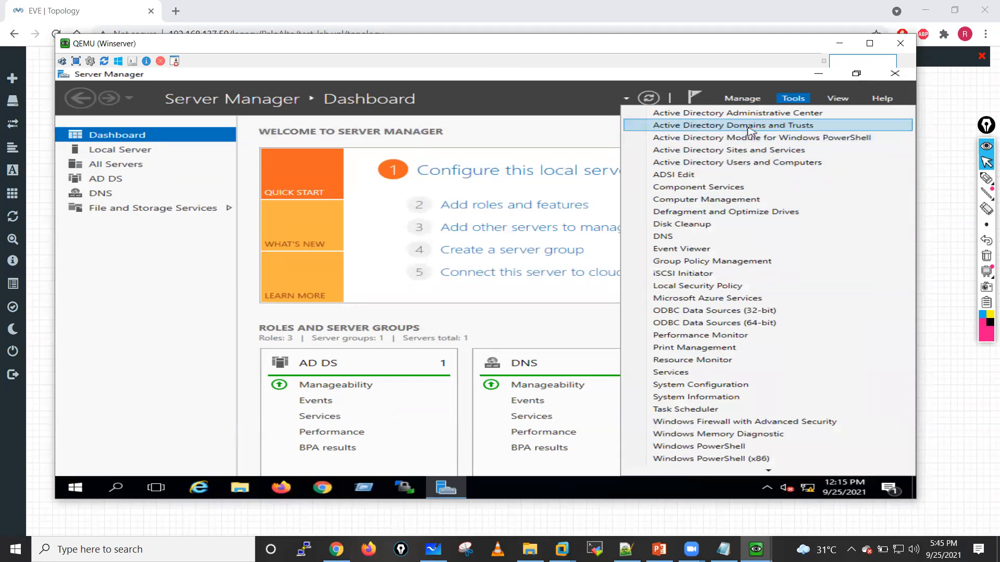
pyautogui.click(772, 164)
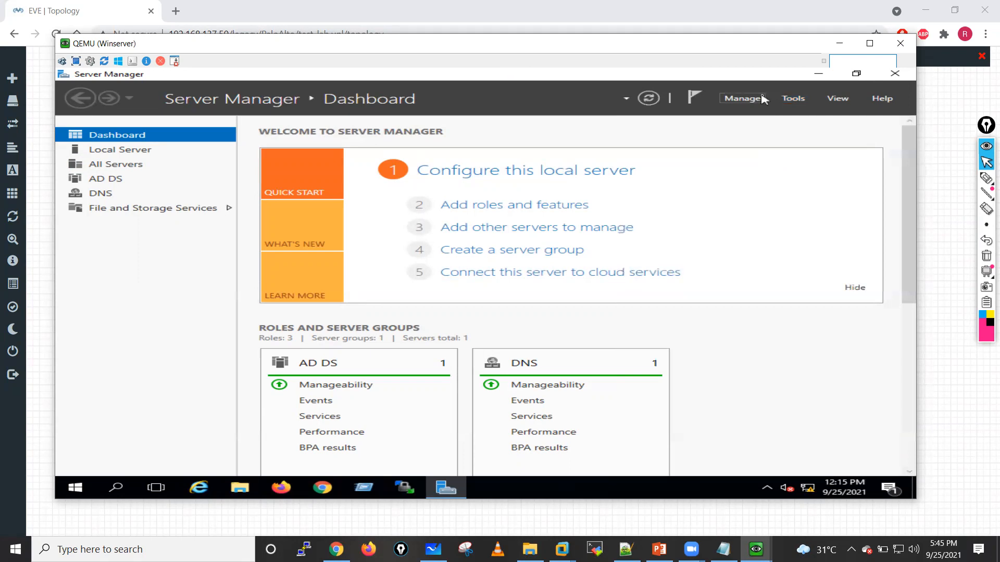
pyautogui.click(794, 99)
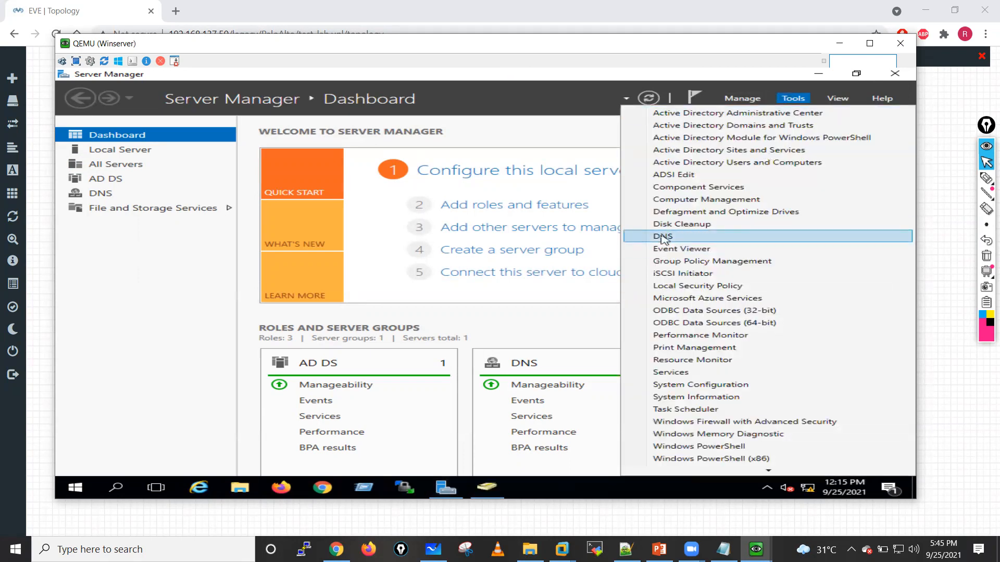
pyautogui.click(665, 238)
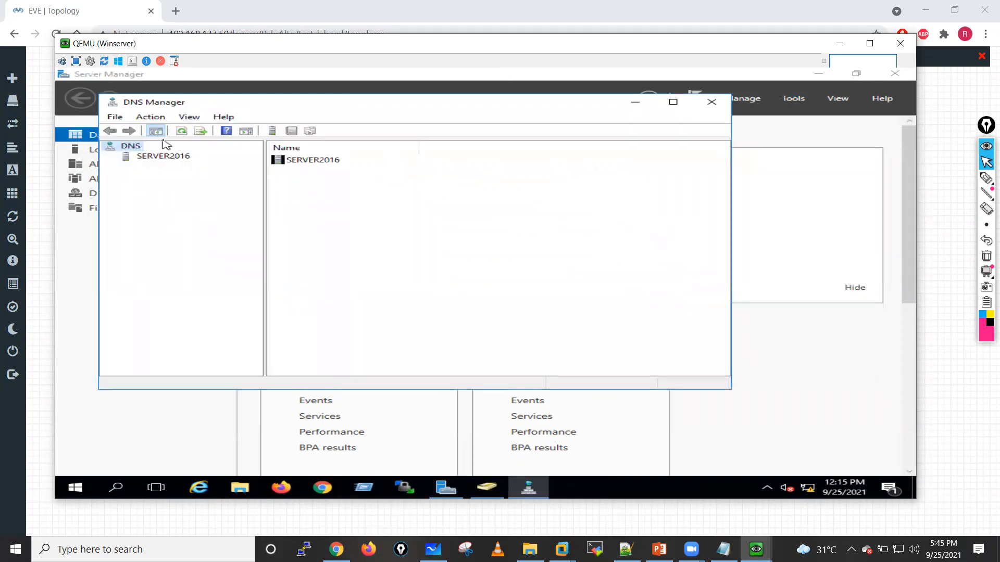
# Step: Examine SERVER2016's forward and reverse lookup zones and the host records of the lab.local zone, and minimize DNS Manager
pyautogui.click(153, 158)
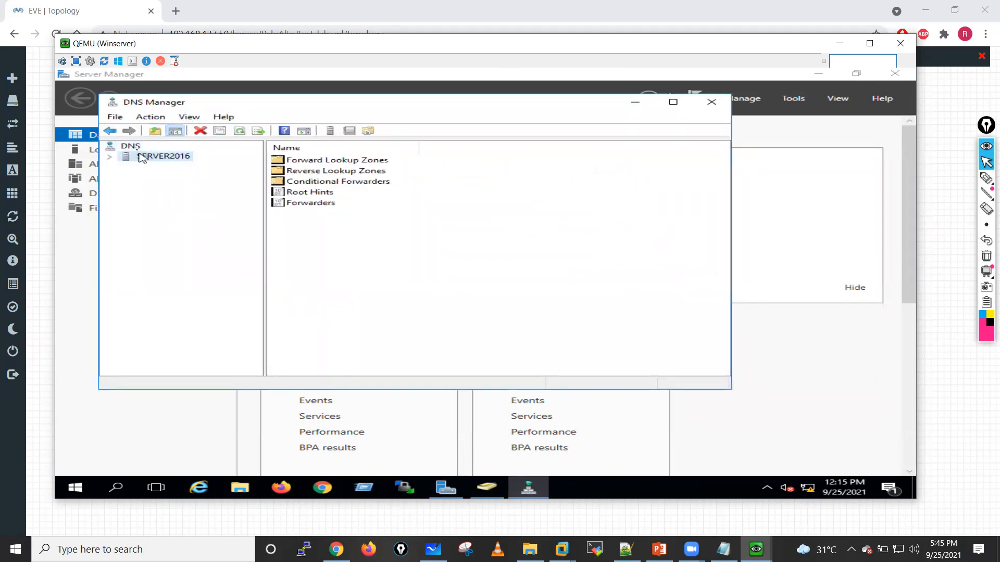
pyautogui.click(109, 158)
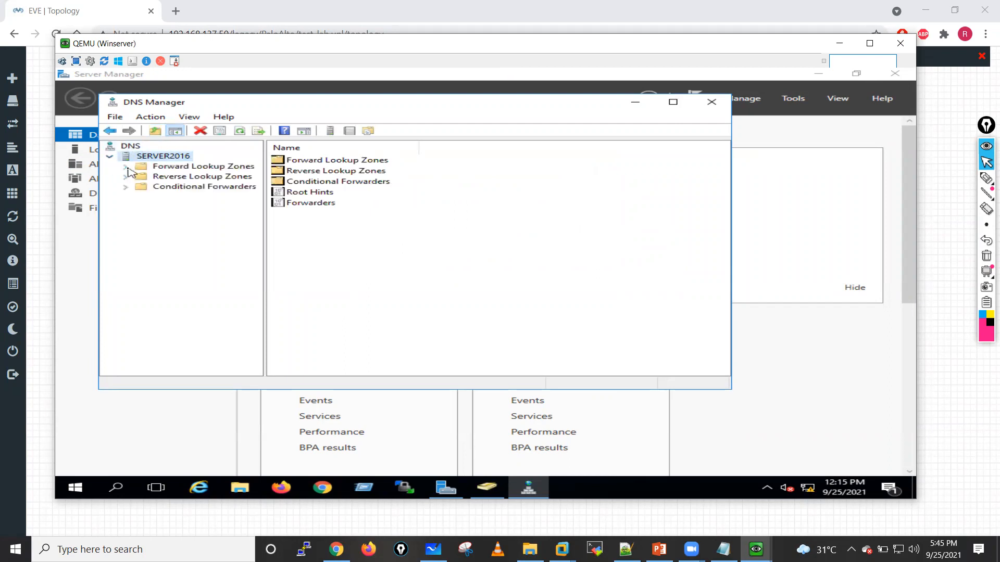
pyautogui.doubleClick(183, 167)
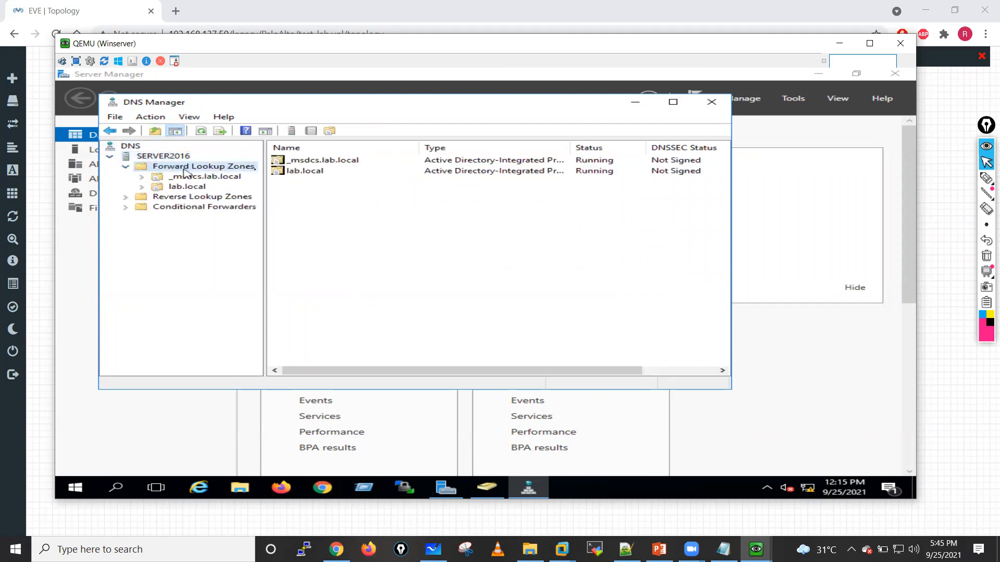
pyautogui.click(130, 198)
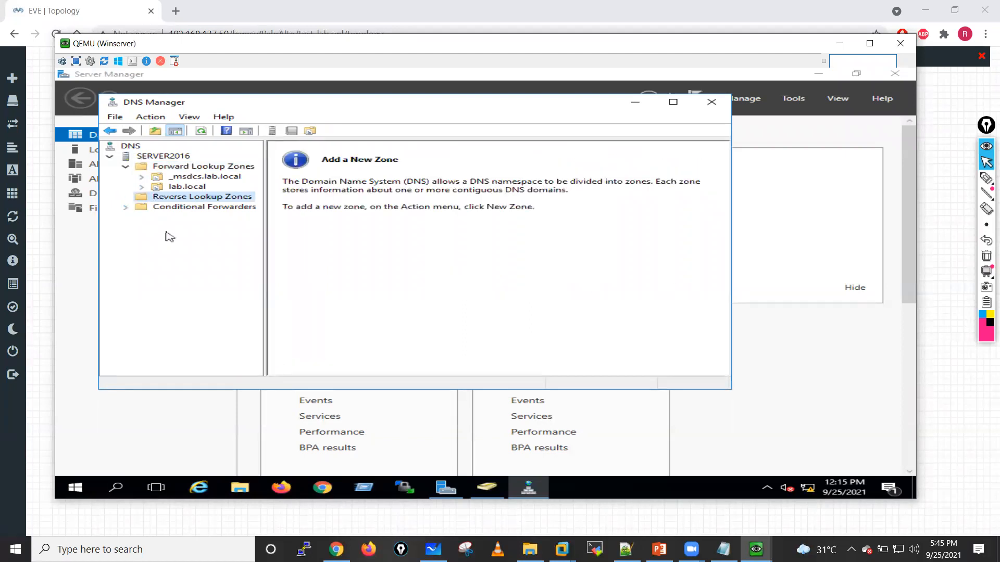
pyautogui.click(176, 189)
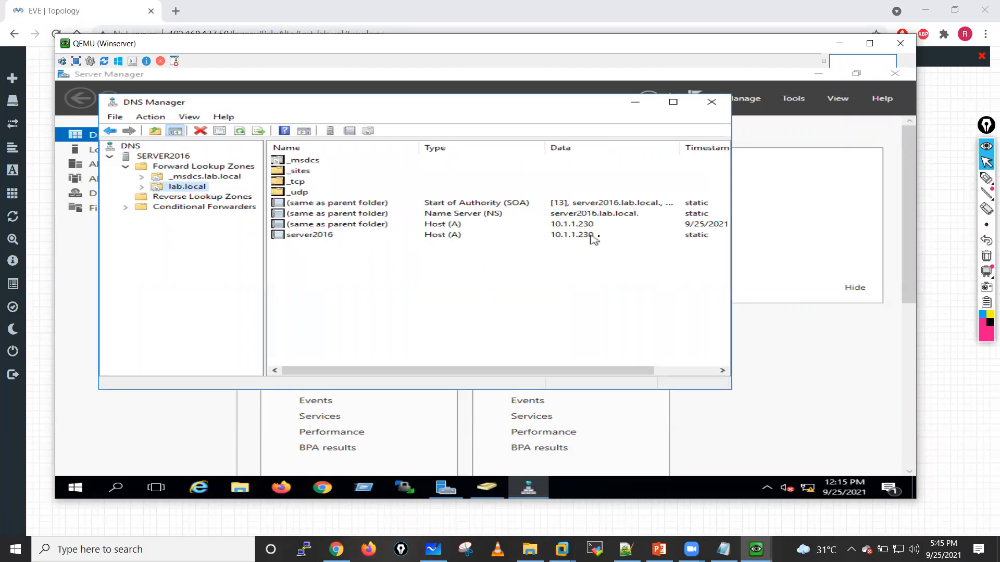
pyautogui.click(447, 228)
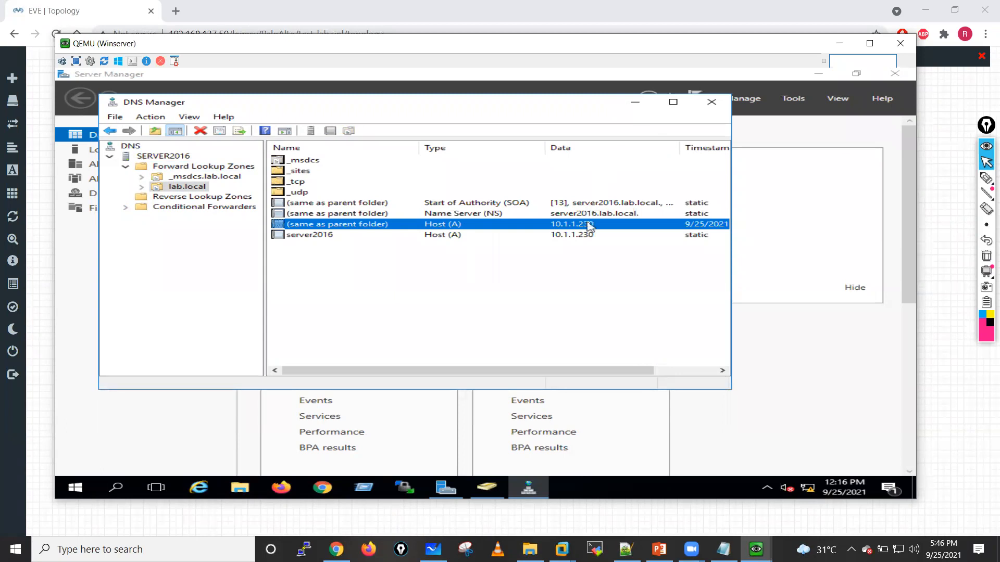
pyautogui.click(635, 102)
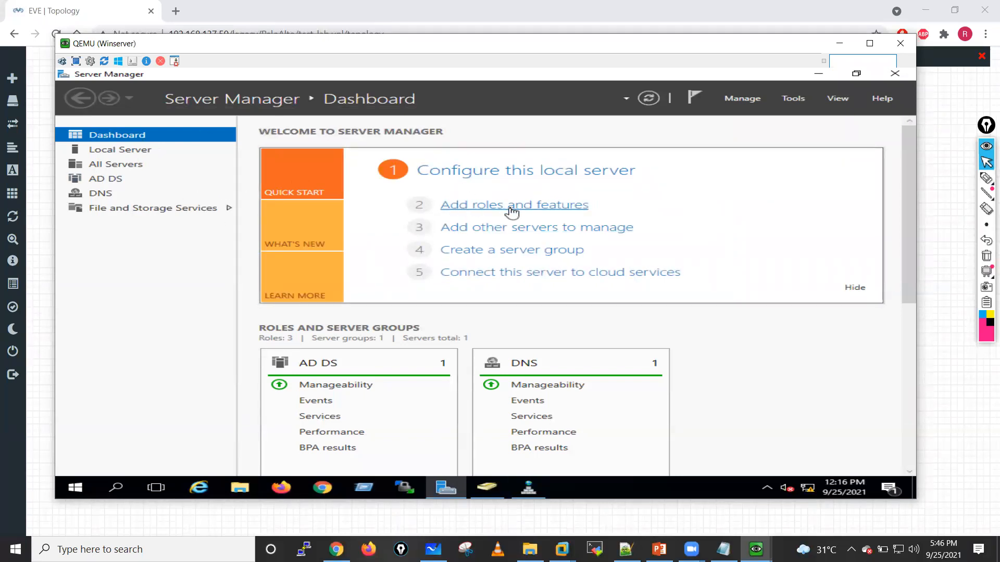
# Step: Bring Active Directory Users and Computers into view by minimizing Server Manager, and expand the lab.local domain in the repositioned console
pyautogui.click(818, 73)
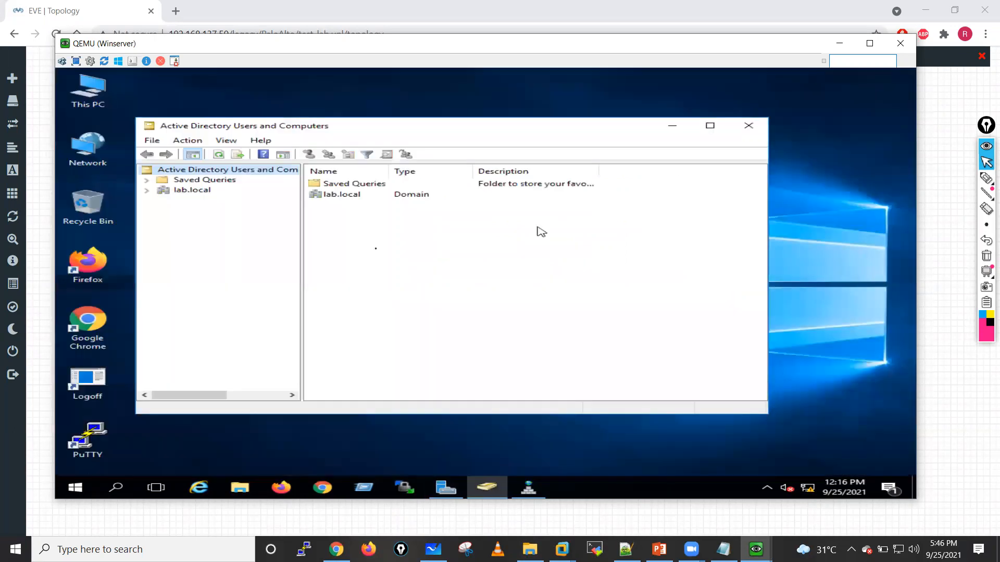
pyautogui.click(148, 190)
pyautogui.moveTo(769, 418); pyautogui.dragTo(818, 471)
pyautogui.moveTo(434, 125); pyautogui.dragTo(431, 91)
pyautogui.moveTo(391, 383); pyautogui.dragTo(365, 444)
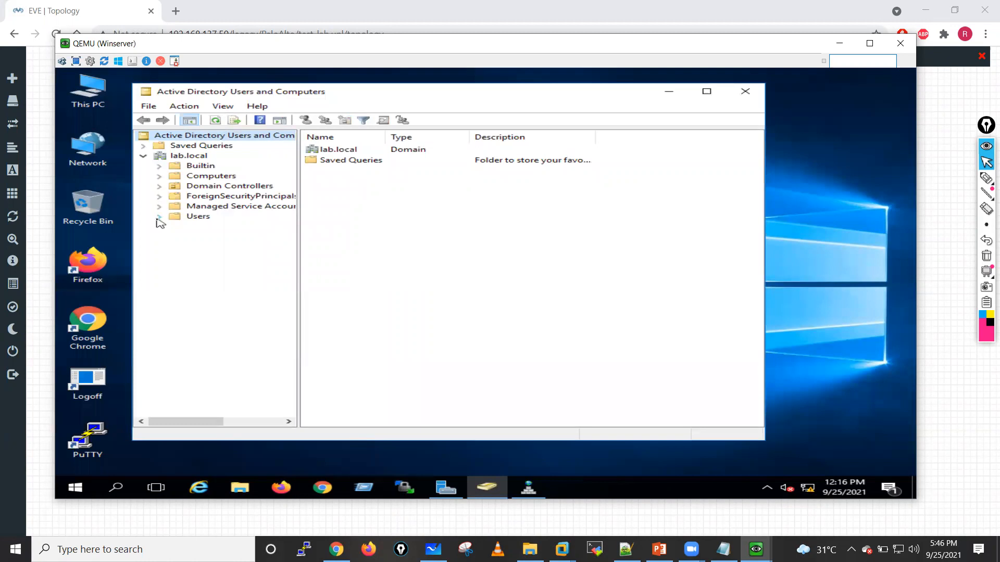
# Step: Start a new user in the lab.local Users container with first name and logon name paagent, and proceed to the password settings
pyautogui.click(196, 217)
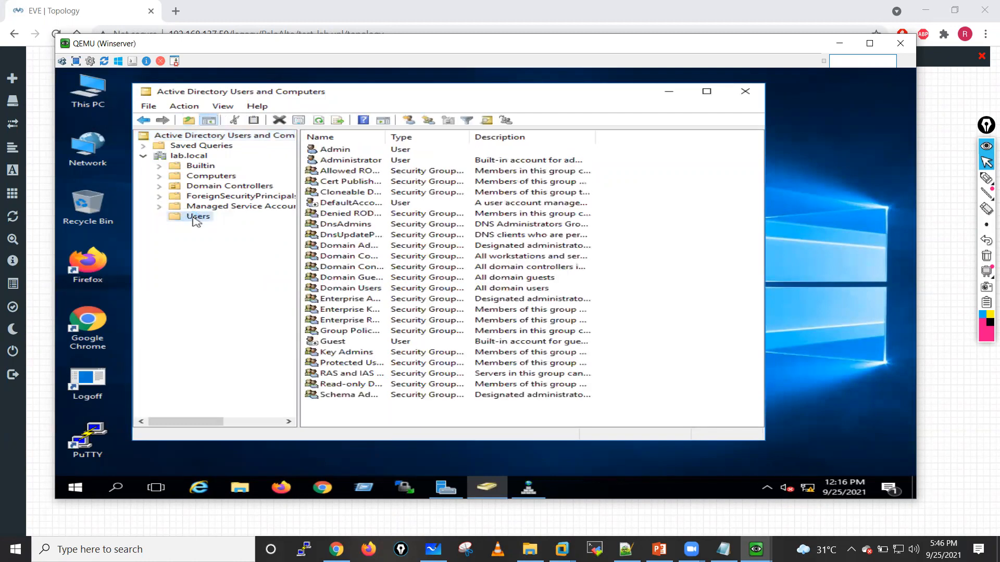
pyautogui.rightClick(196, 218)
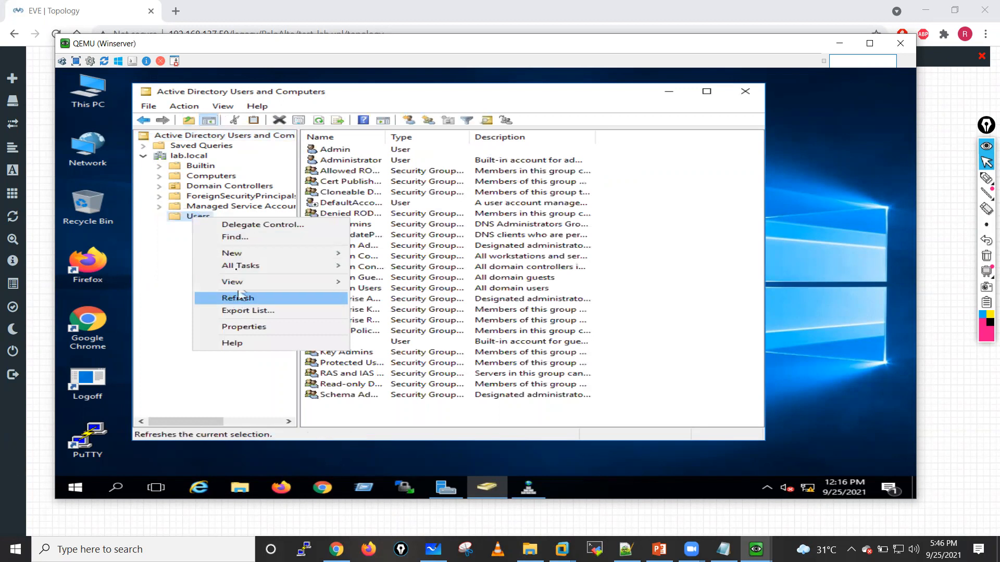
pyautogui.moveTo(233, 259)
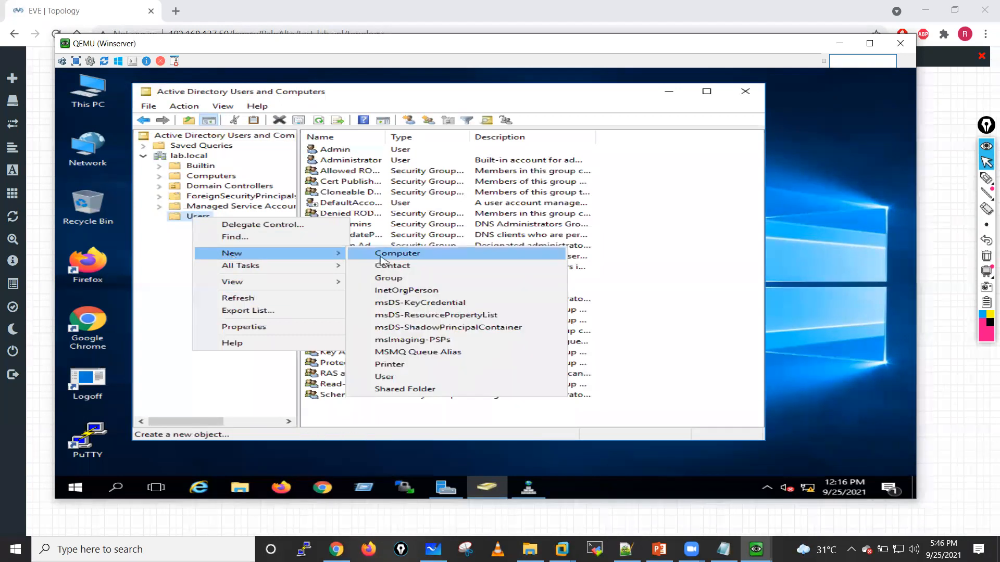
pyautogui.click(400, 383)
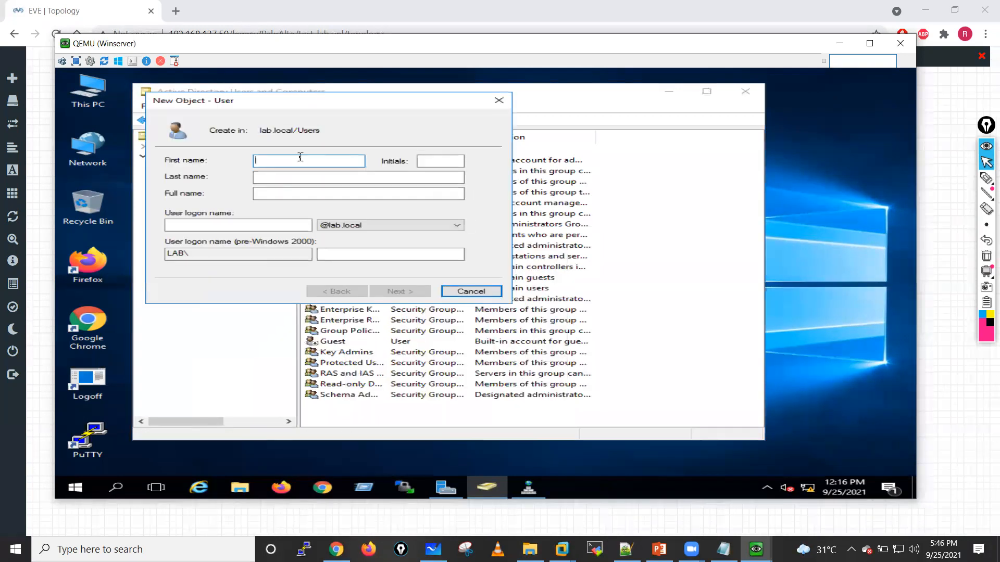
pyautogui.write('paagent')
pyautogui.click(225, 229)
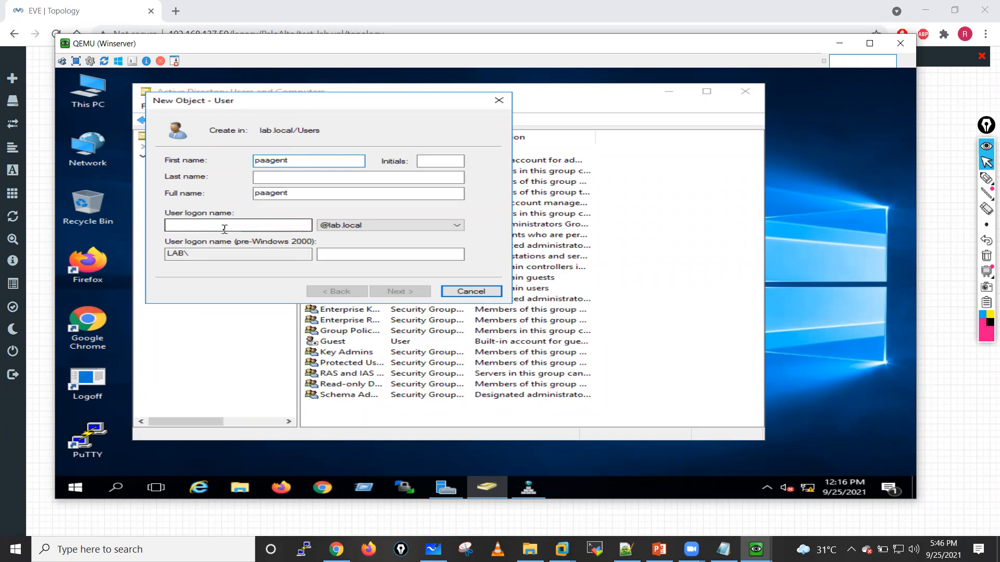
pyautogui.click(224, 228)
pyautogui.write('p')
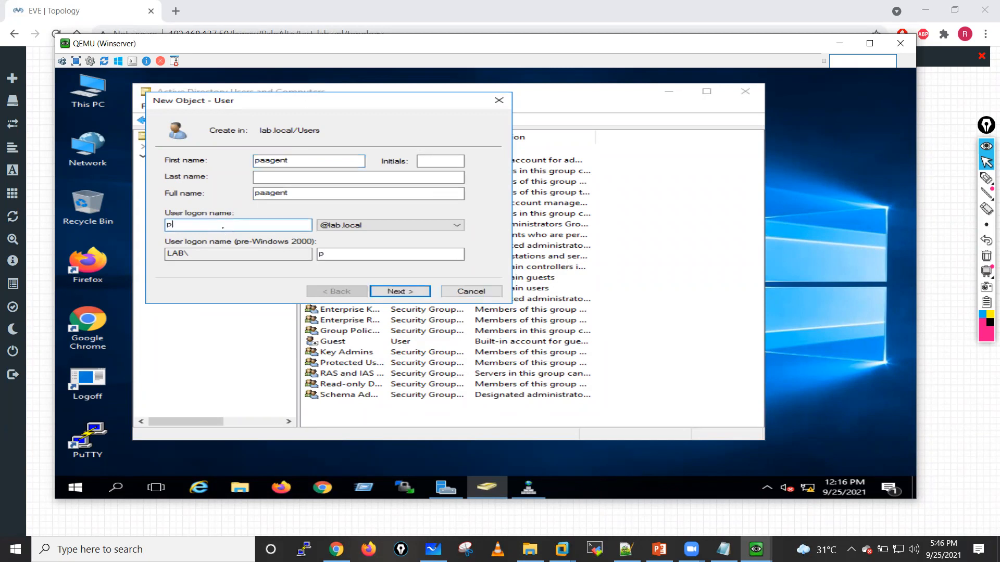
pyautogui.write('aagent')
pyautogui.click(396, 292)
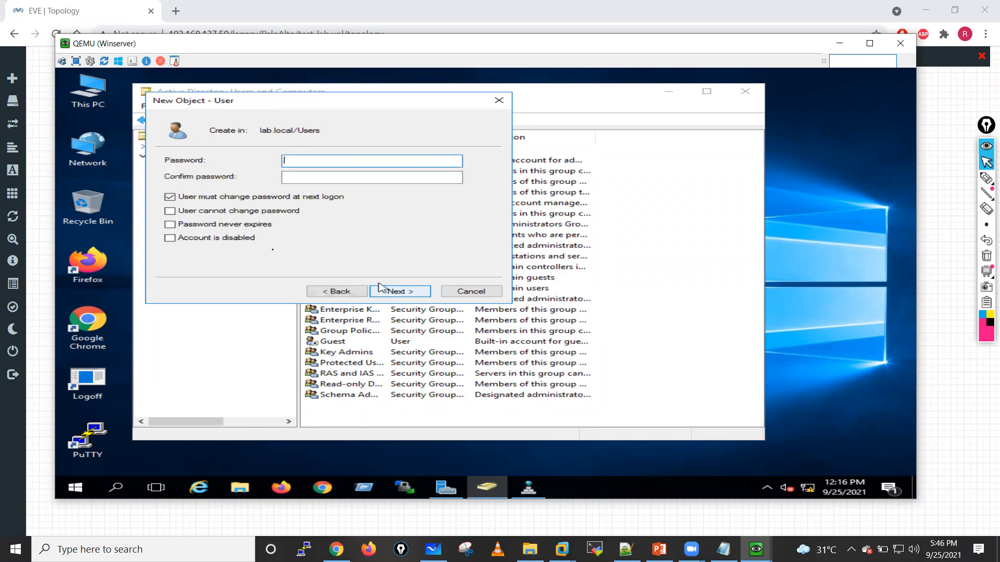
# Step: Enter and confirm paagent's account password, set it to never expire without a change at next logon, and create the user
pyautogui.click(170, 198)
pyautogui.click(173, 224)
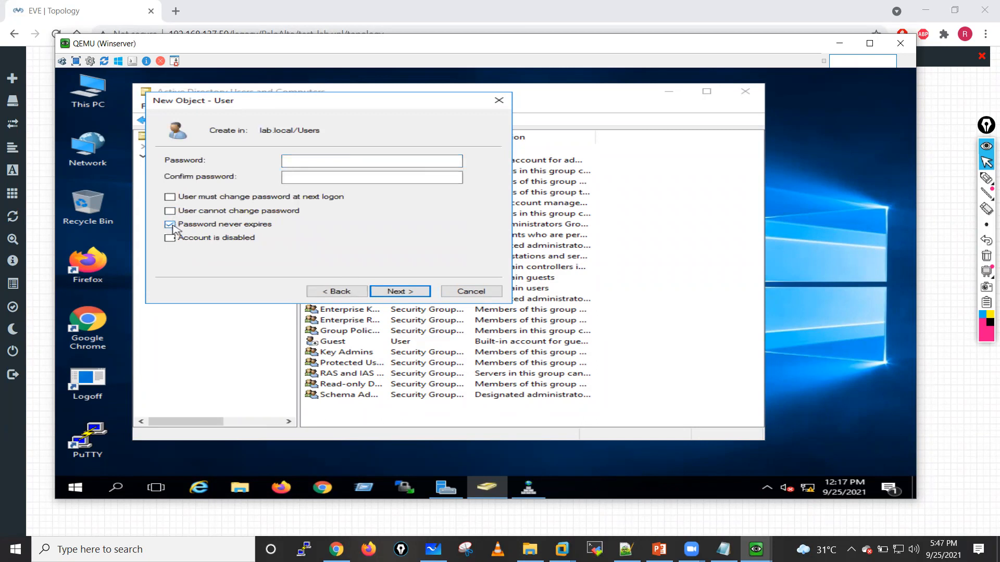
pyautogui.click(320, 166)
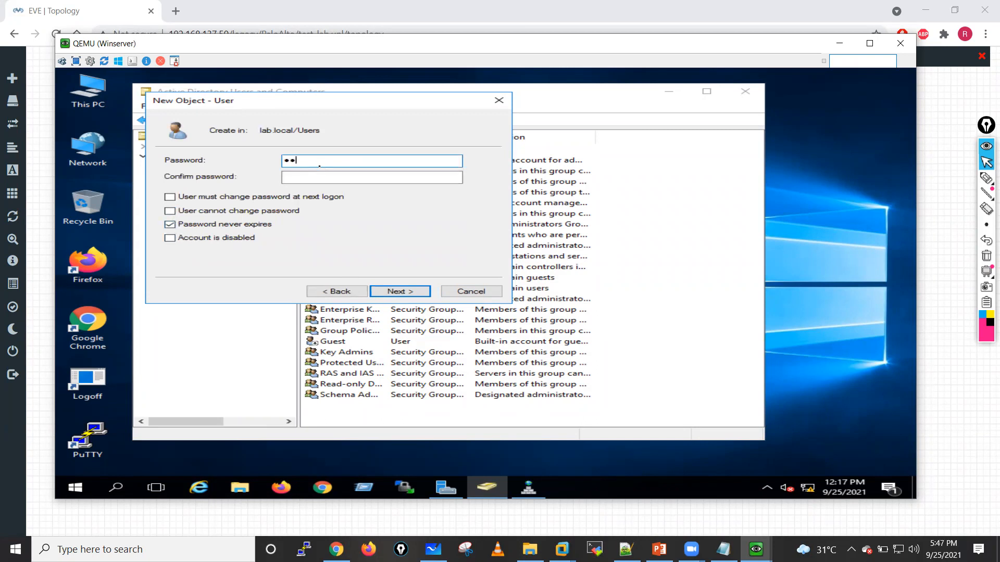
pyautogui.write('•••••••••')
pyautogui.click(321, 177)
pyautogui.write('•••')
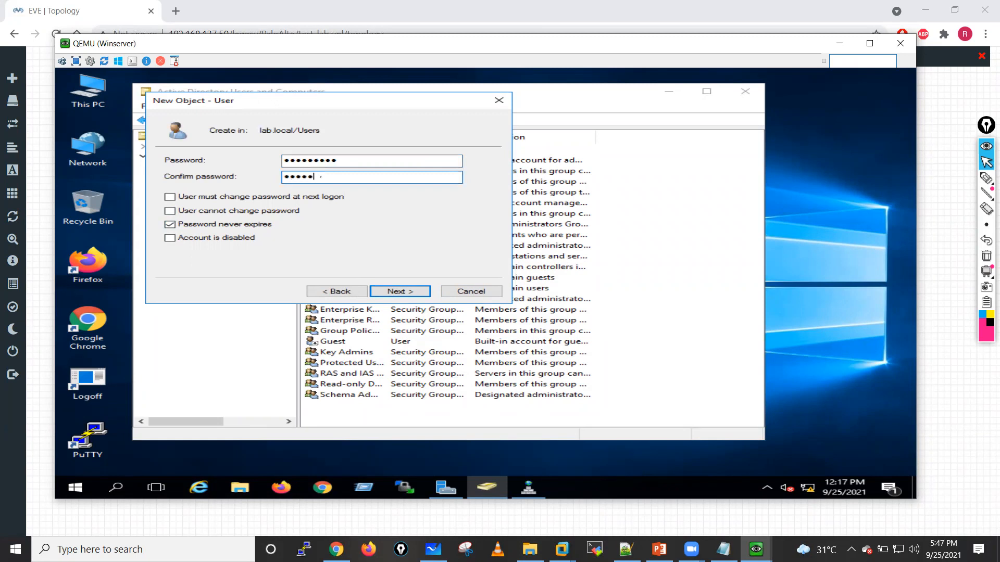
pyautogui.write('••••••')
pyautogui.click(410, 293)
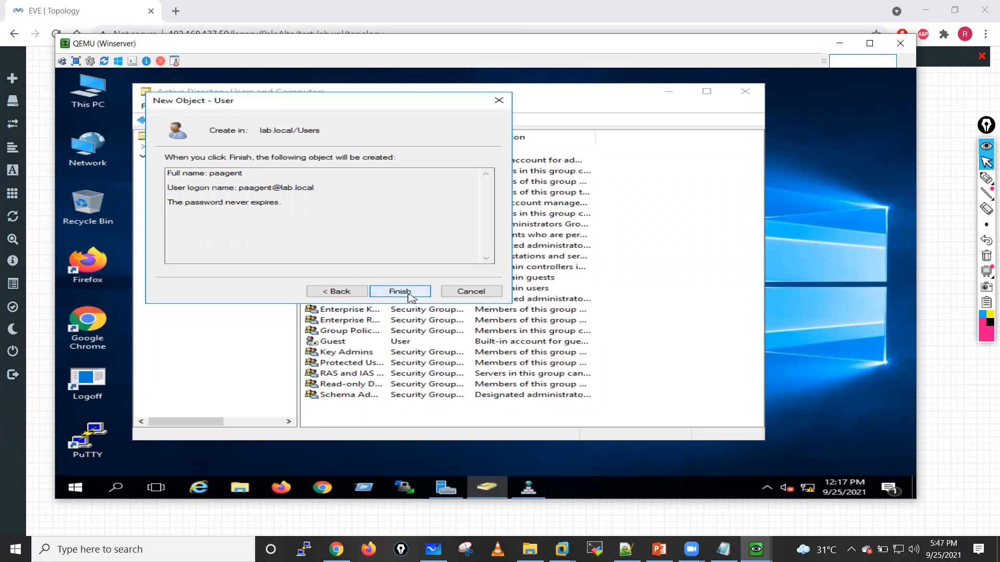
pyautogui.click(400, 291)
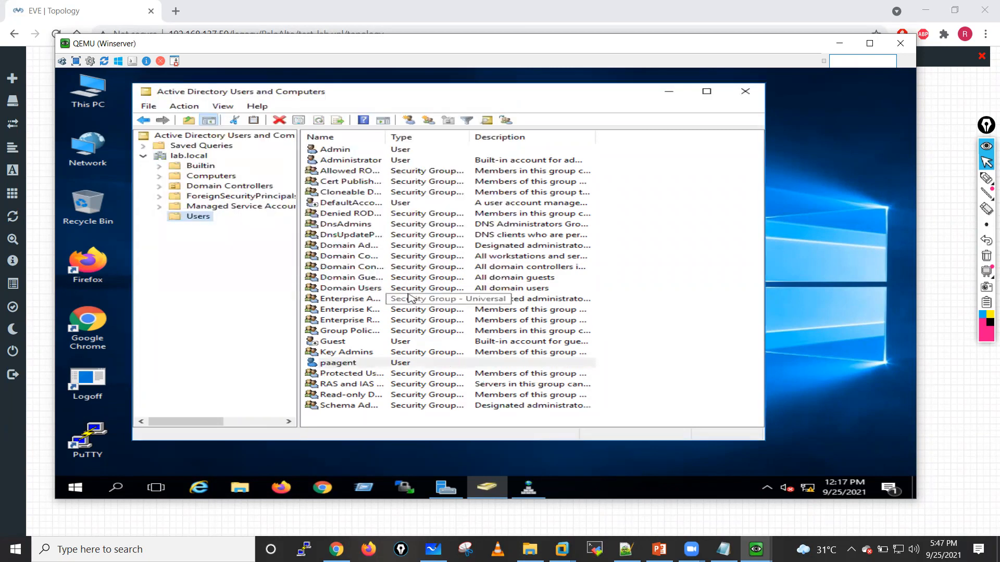
# Step: Add the paagent user to the Event Log Readers, Distributed COM Users and Server Operators groups and apply the membership
pyautogui.doubleClick(341, 364)
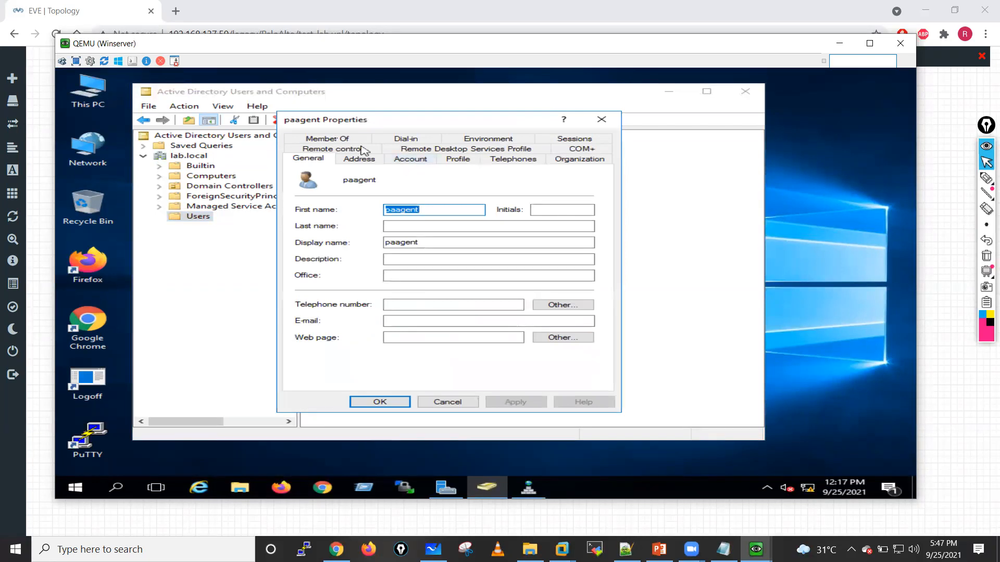
pyautogui.click(341, 139)
pyautogui.click(325, 294)
pyautogui.write('eve')
pyautogui.click(618, 222)
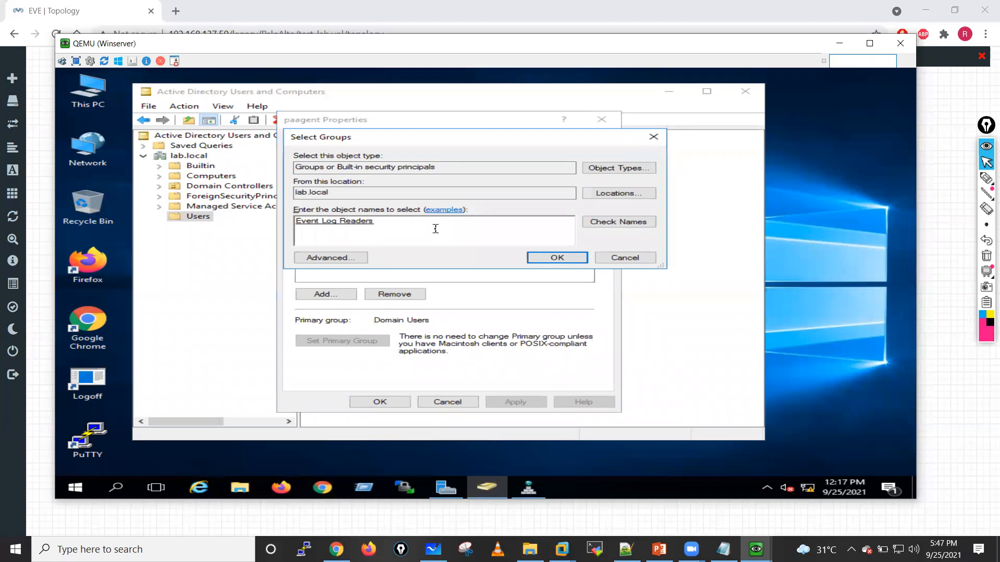
pyautogui.click(627, 224)
pyautogui.write('sers; Server Operators')
pyautogui.click(610, 225)
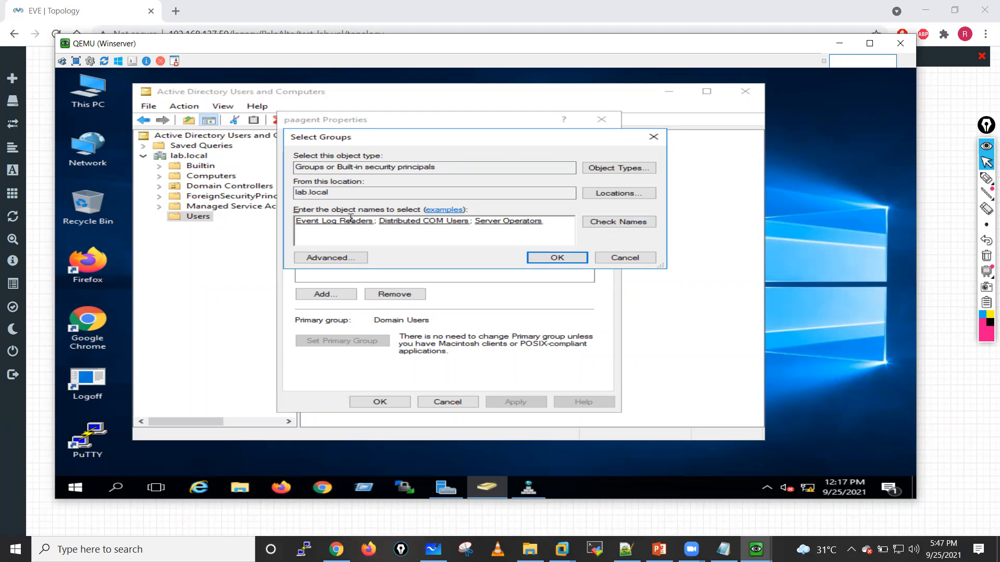
pyautogui.click(549, 257)
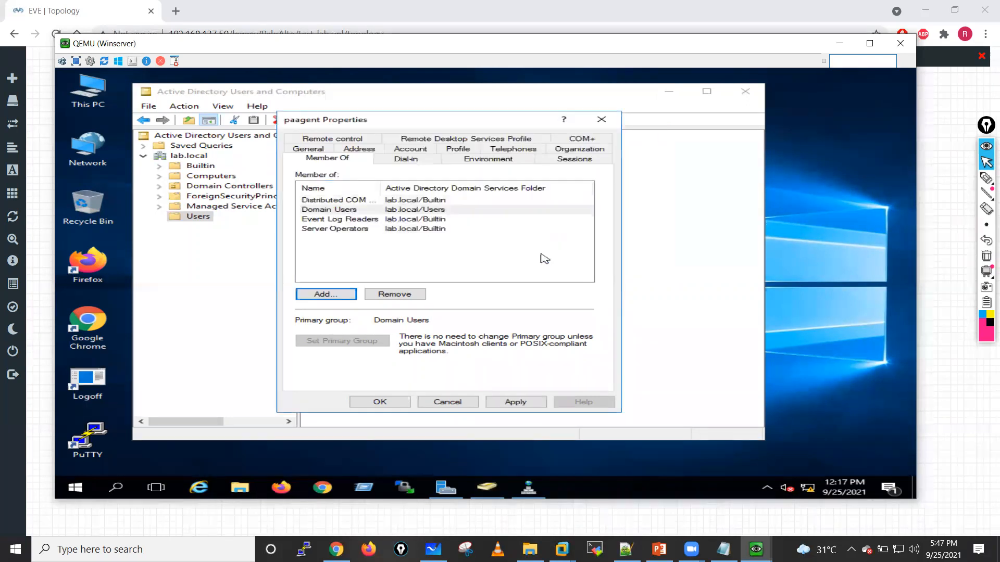
pyautogui.click(515, 402)
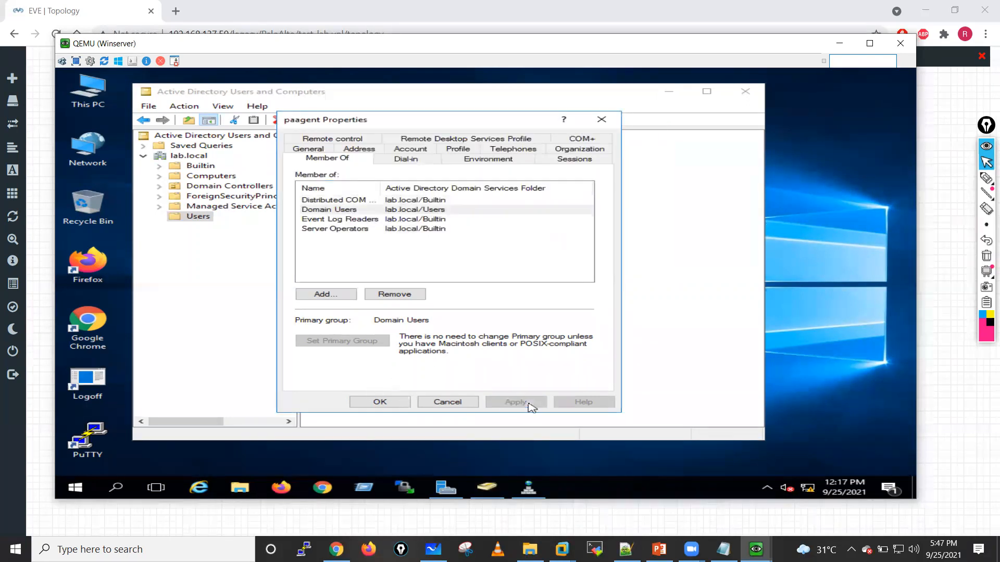
pyautogui.click(379, 403)
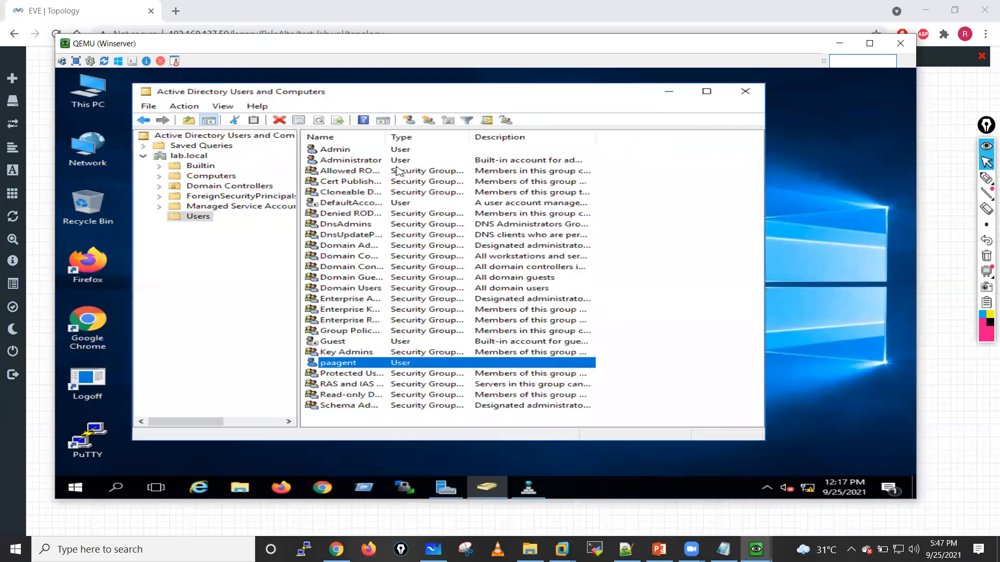
# Step: Add the built-in Administrator account to the Event Log Readers, Distributed COM Users and Server Operators groups
pyautogui.doubleClick(367, 160)
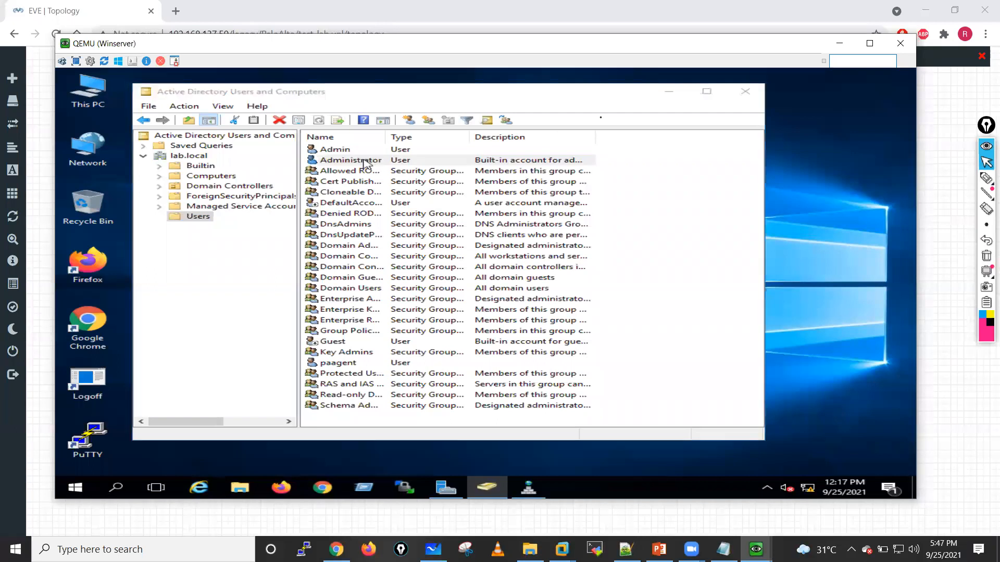
pyautogui.click(601, 119)
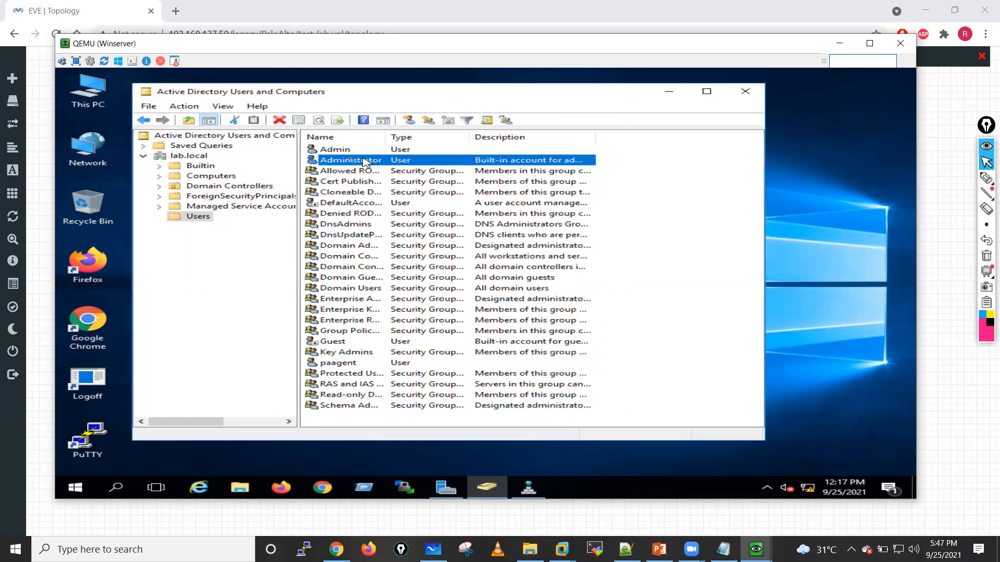
pyautogui.click(346, 150)
pyautogui.click(350, 162)
pyautogui.doubleClick(350, 161)
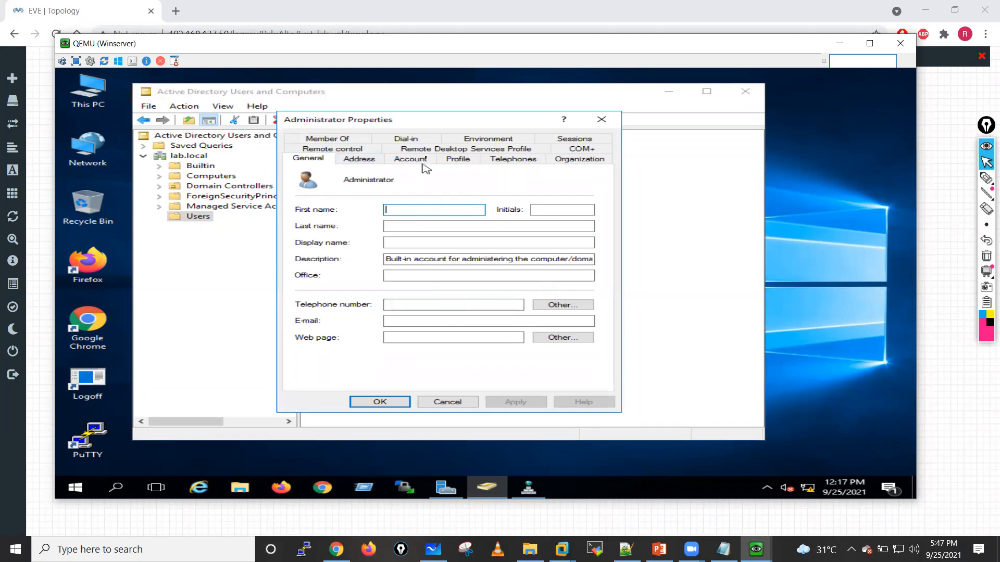
pyautogui.click(330, 140)
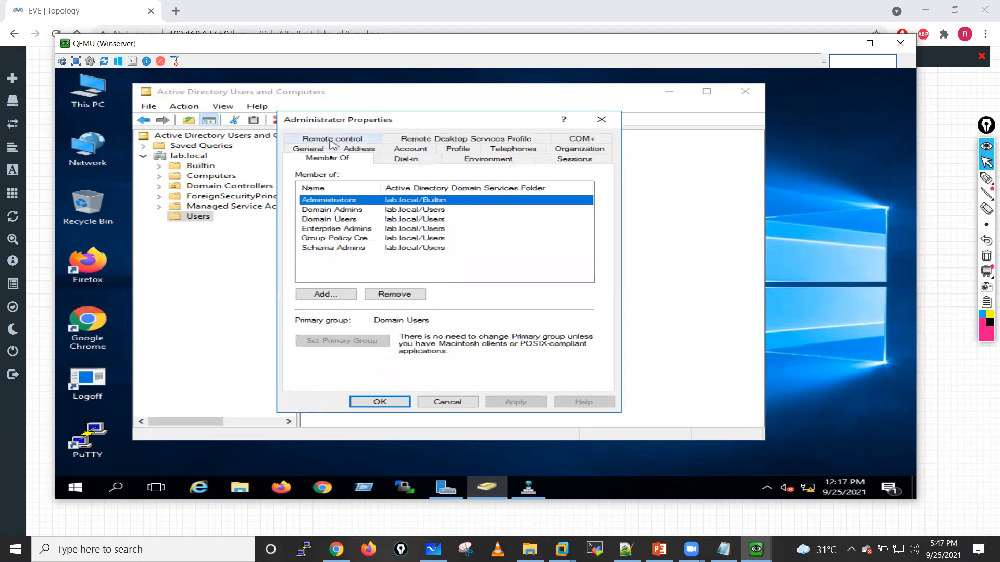
pyautogui.click(324, 294)
pyautogui.write('eve')
pyautogui.click(619, 224)
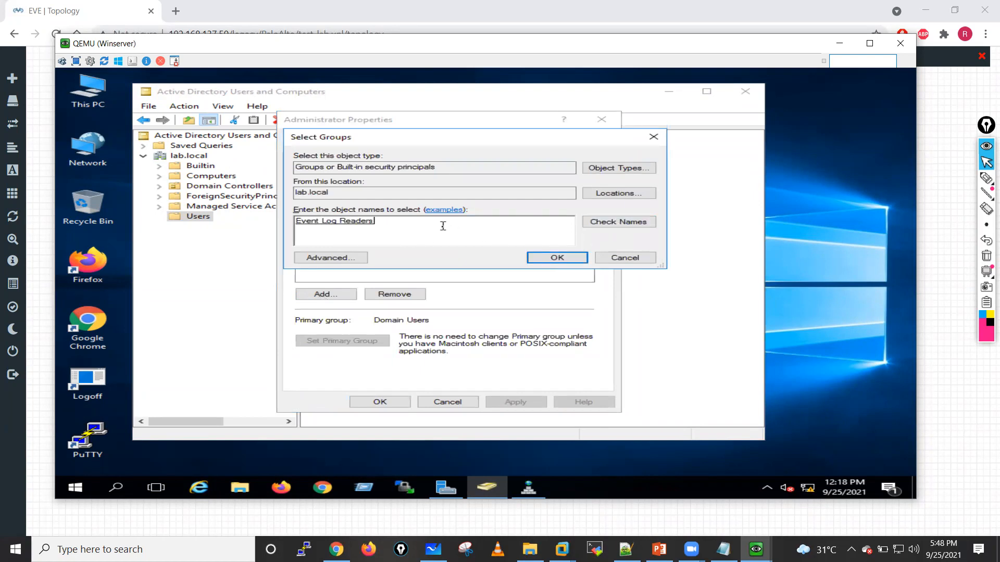
pyautogui.write('distr')
pyautogui.click(585, 222)
pyautogui.write(';ser')
pyautogui.click(619, 224)
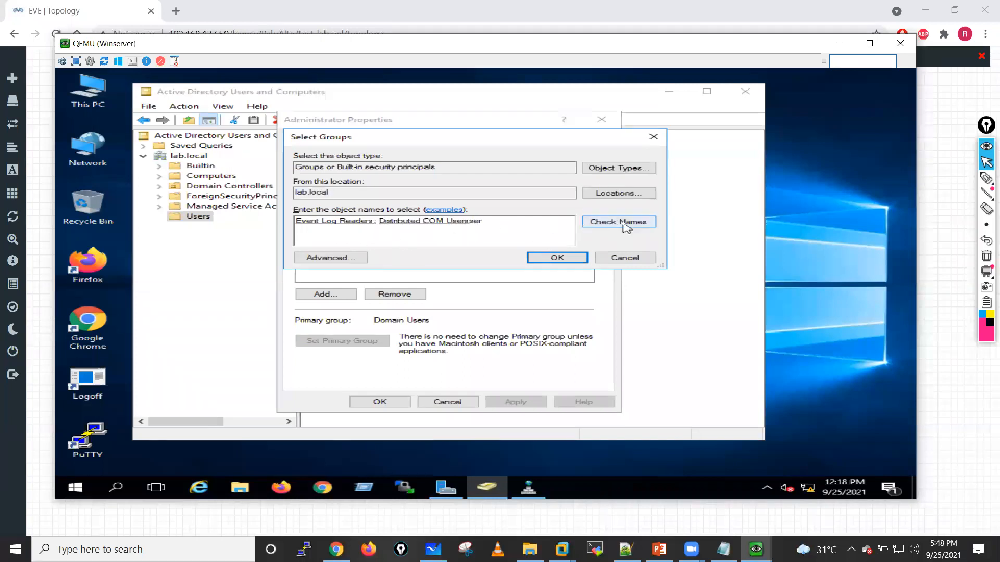
pyautogui.click(542, 257)
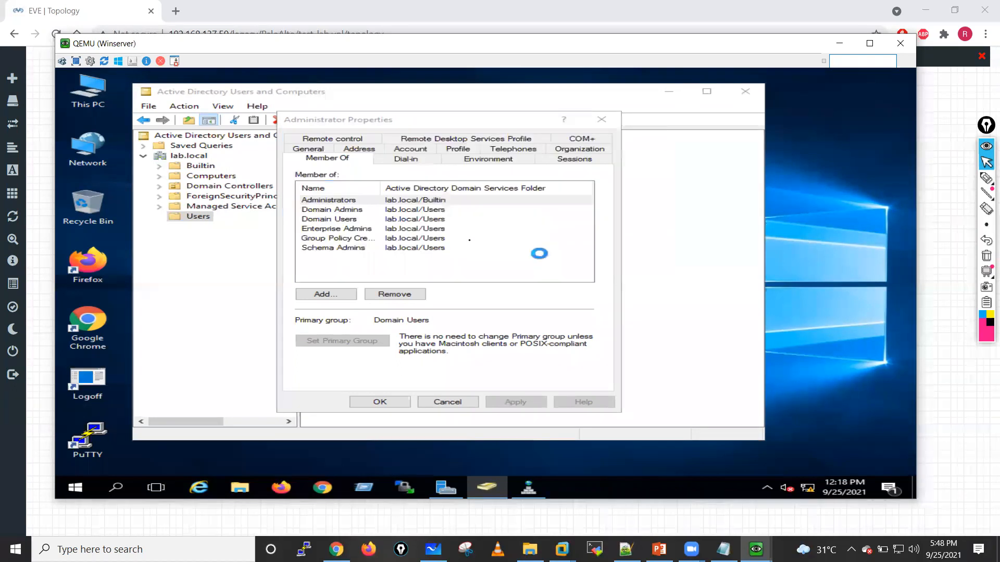
pyautogui.click(512, 402)
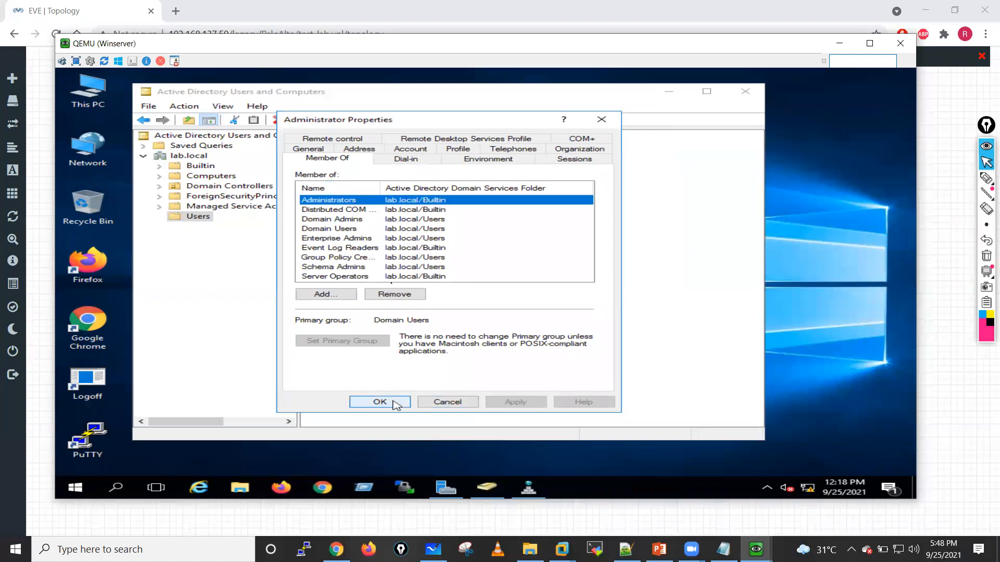
pyautogui.click(380, 402)
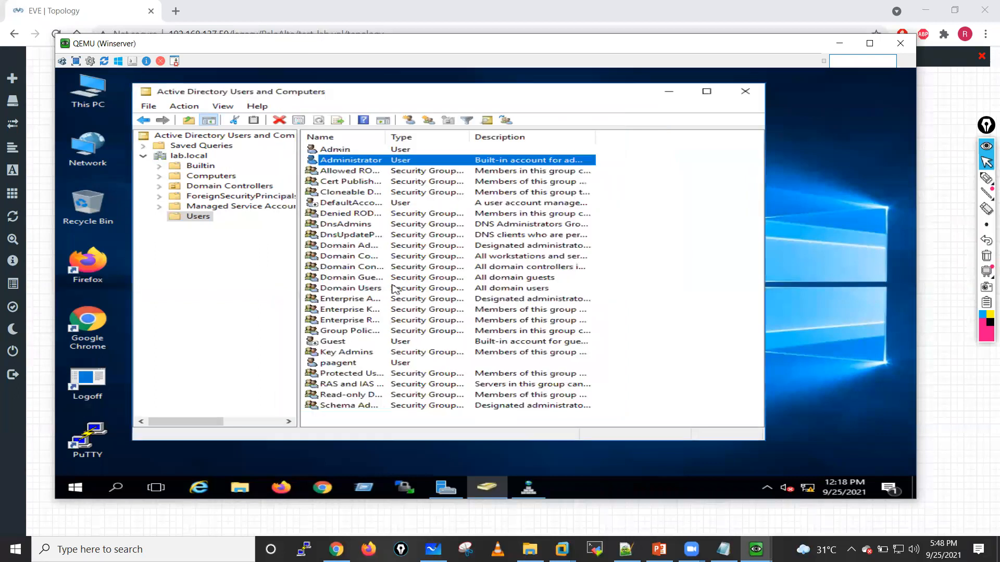
# Step: Make the Admin user a member of the Distributed COM Users, Event Log Readers and Server Operators groups
pyautogui.doubleClick(340, 150)
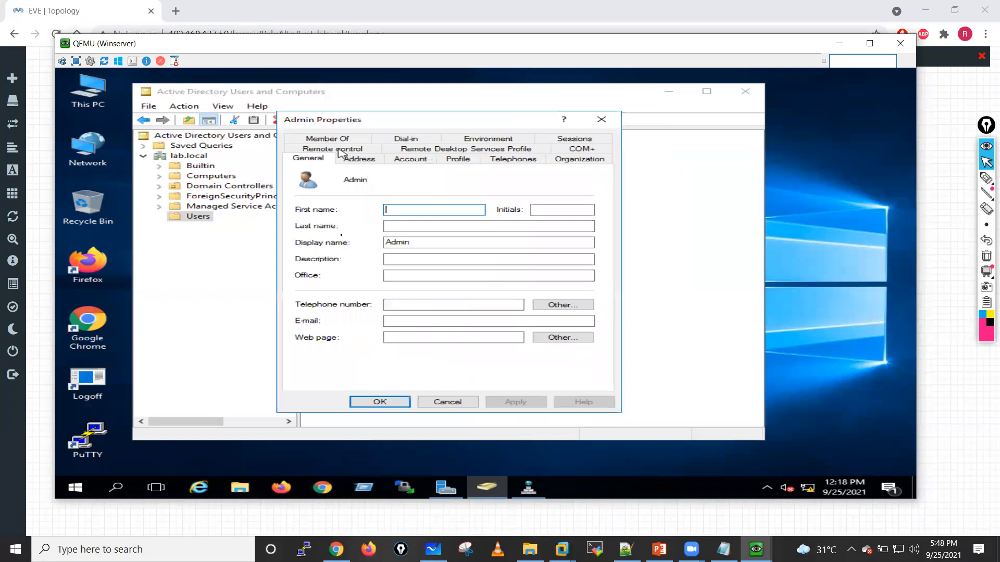
pyautogui.click(341, 139)
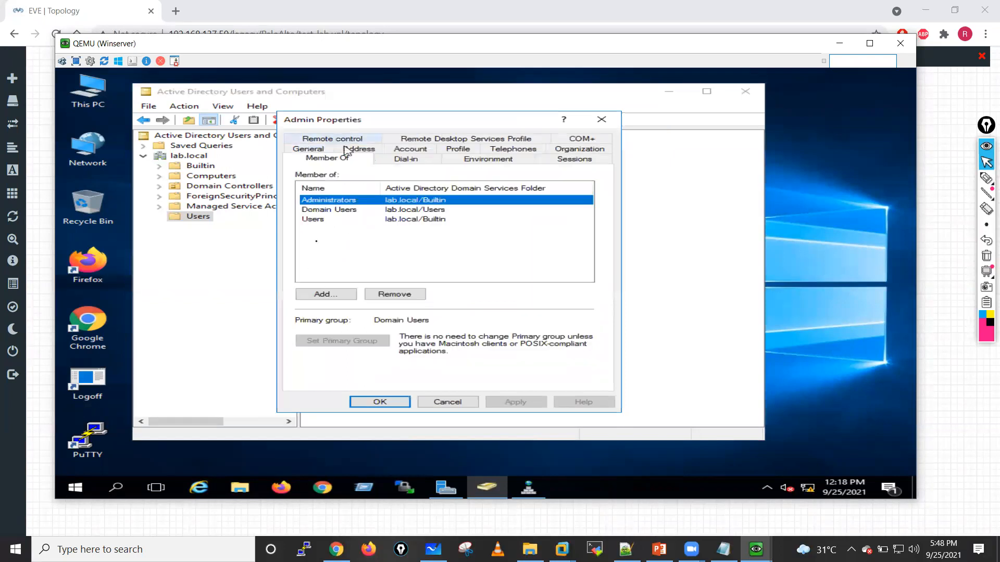
pyautogui.click(352, 237)
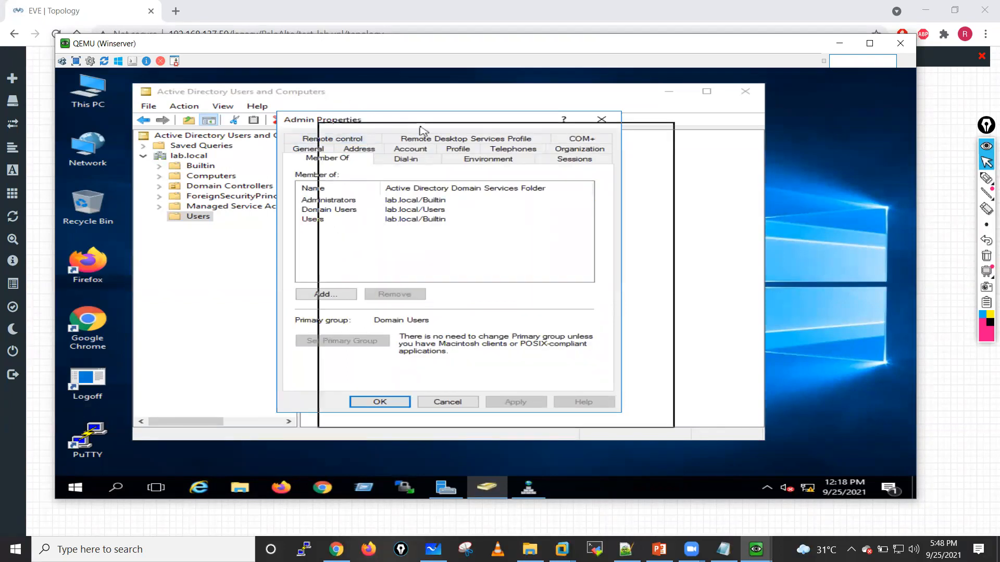
pyautogui.moveTo(422, 131); pyautogui.dragTo(424, 131)
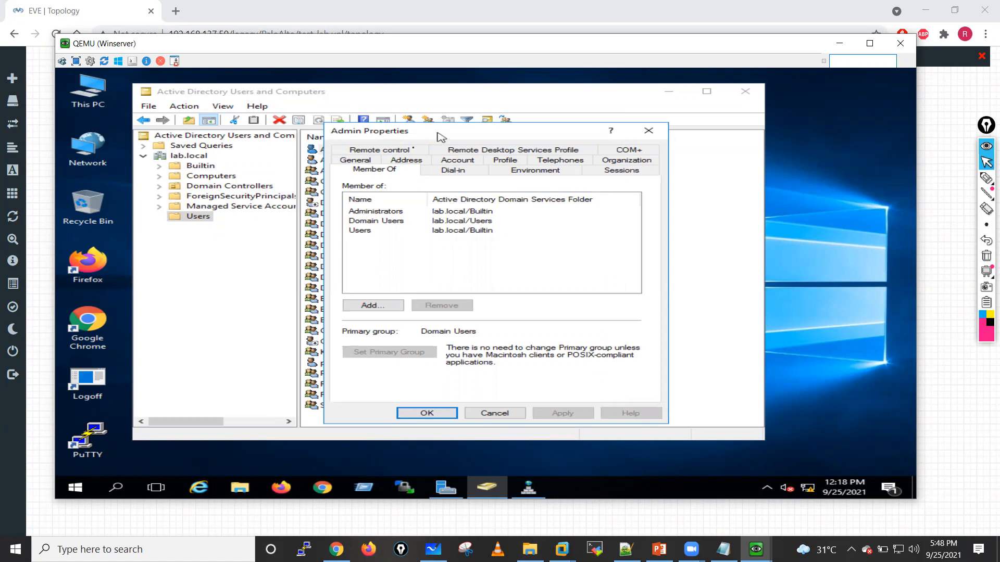
pyautogui.click(373, 306)
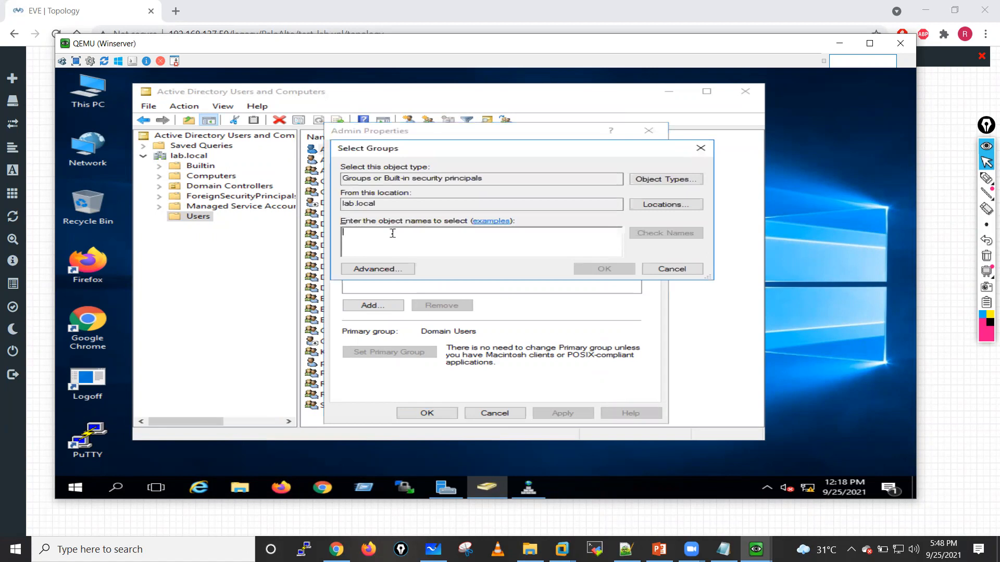
pyautogui.write('distr')
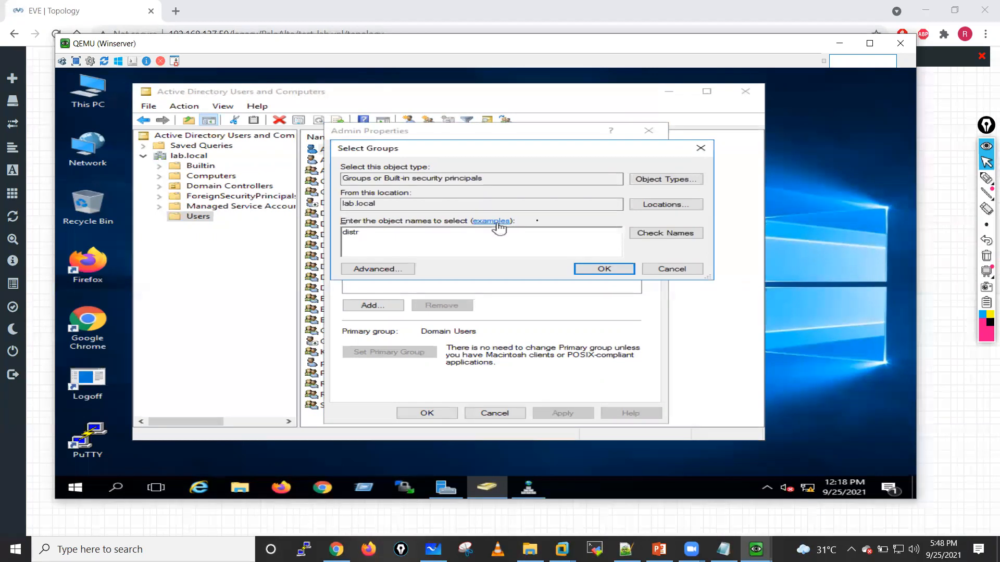
pyautogui.click(694, 237)
pyautogui.write('e')
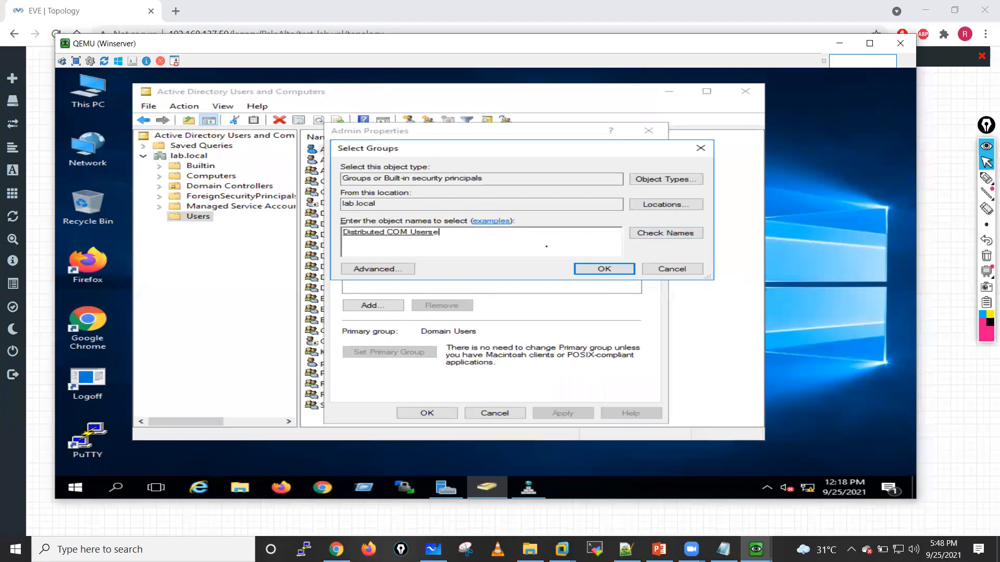
pyautogui.write('vent Log Readersser')
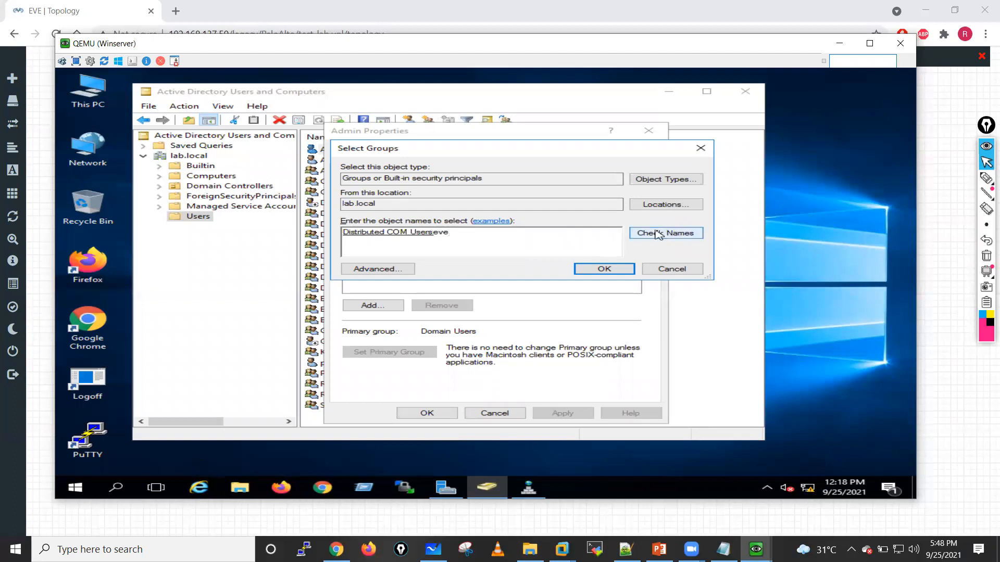
pyautogui.click(657, 234)
pyautogui.write('ser')
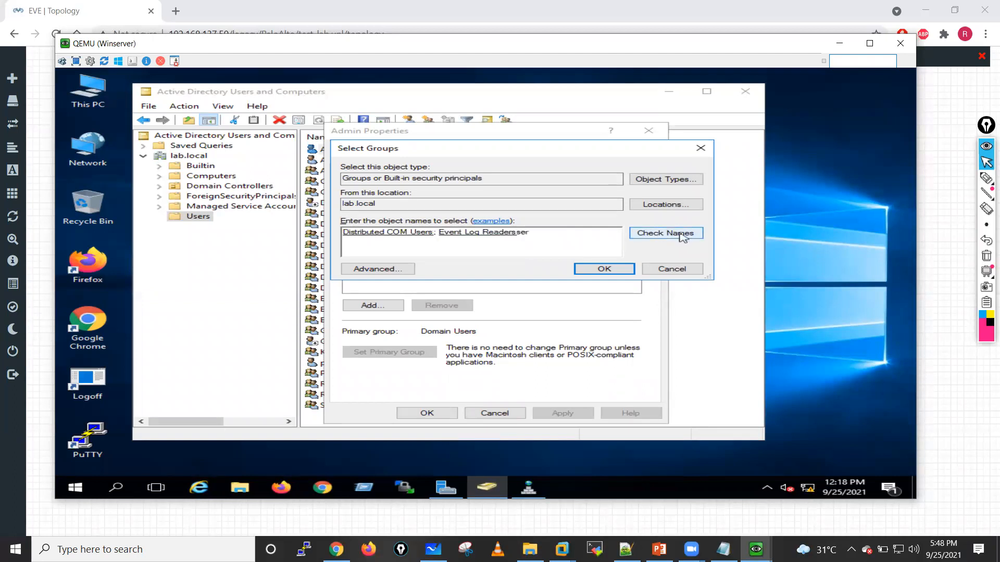
pyautogui.click(681, 234)
pyautogui.click(601, 269)
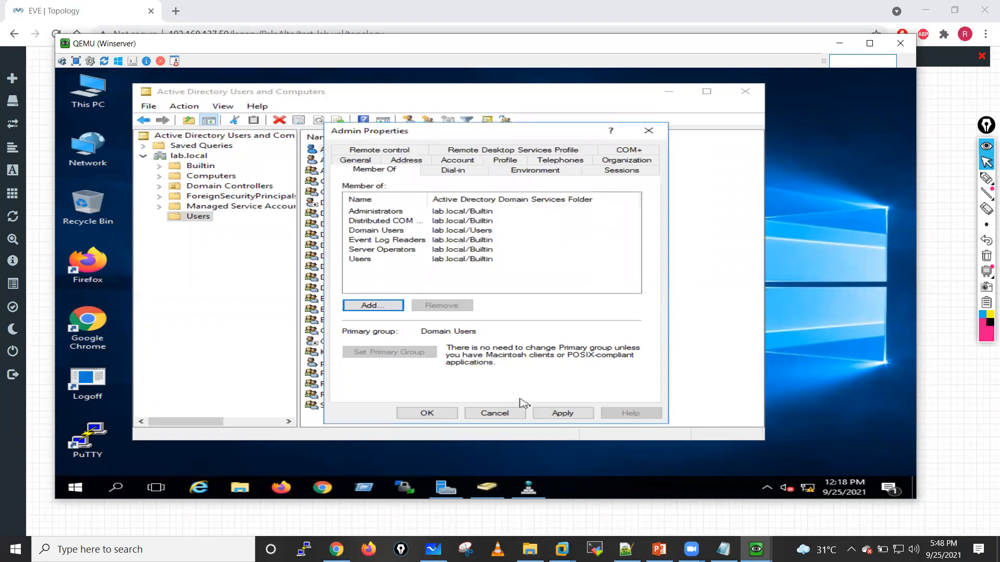
pyautogui.click(563, 413)
pyautogui.click(426, 412)
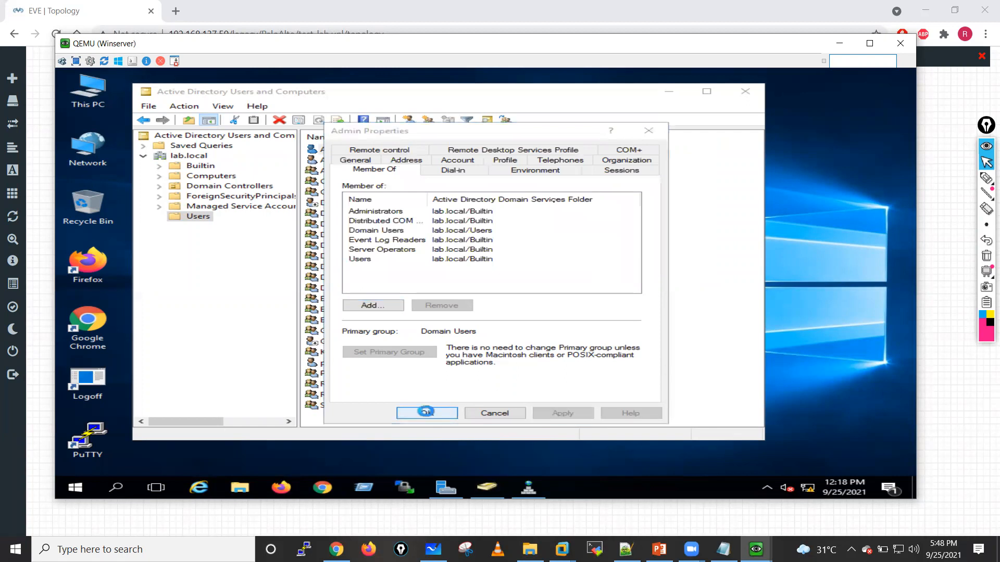
# Step: Start a new user in the lab.local Users container with a first name, last name and a logon name of first initial plus last name
pyautogui.rightClick(188, 218)
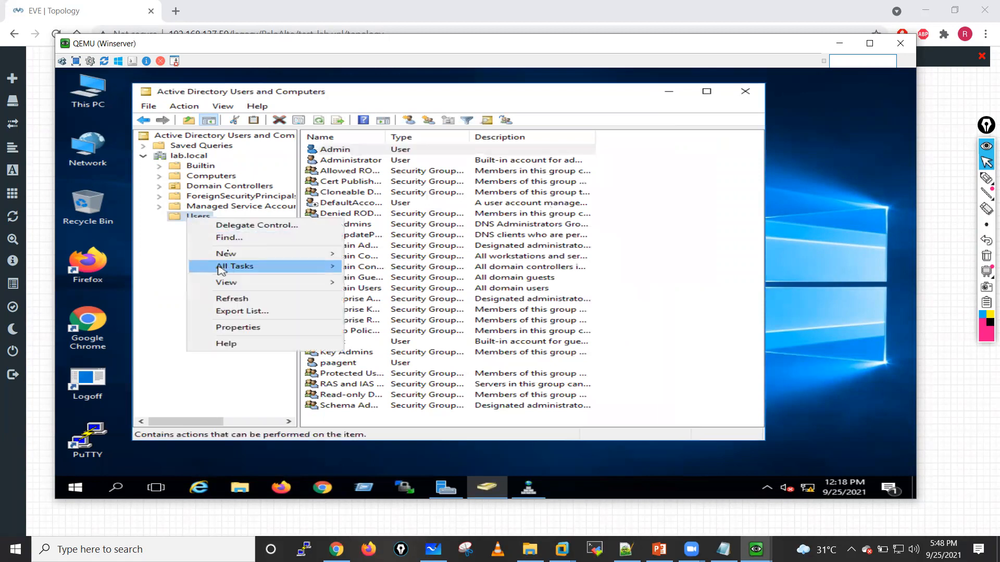
pyautogui.moveTo(229, 253)
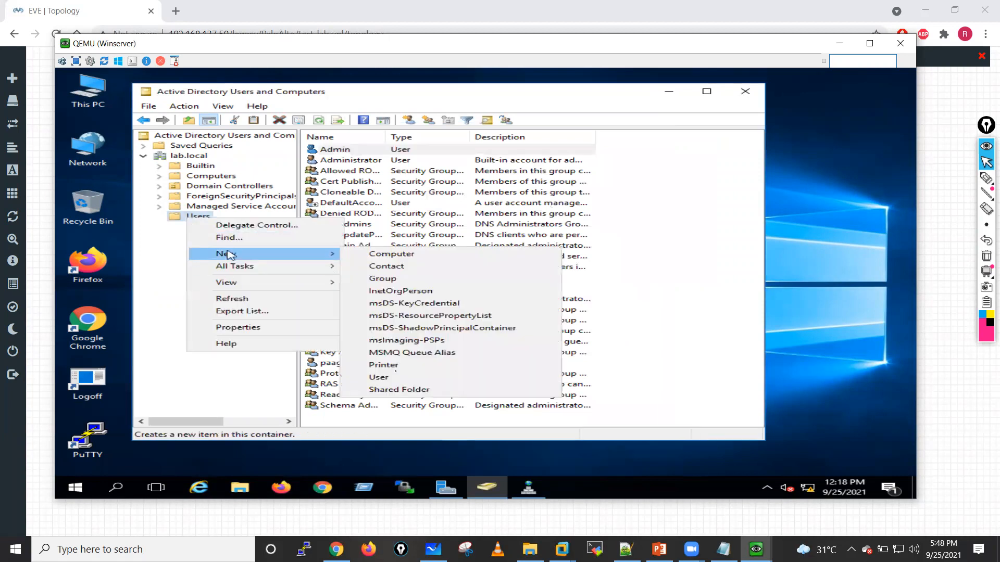
pyautogui.click(394, 378)
pyautogui.click(300, 176)
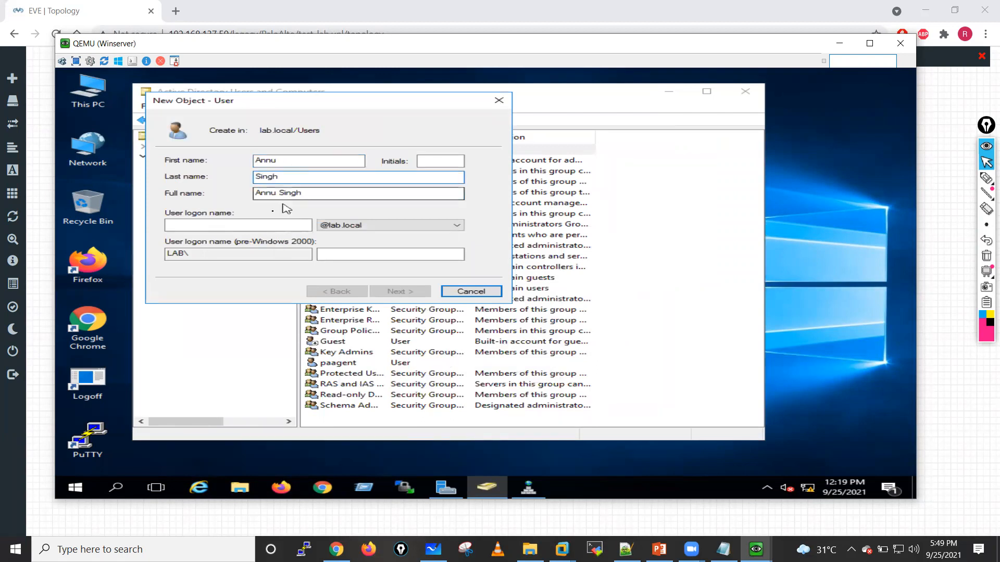
pyautogui.click(183, 225)
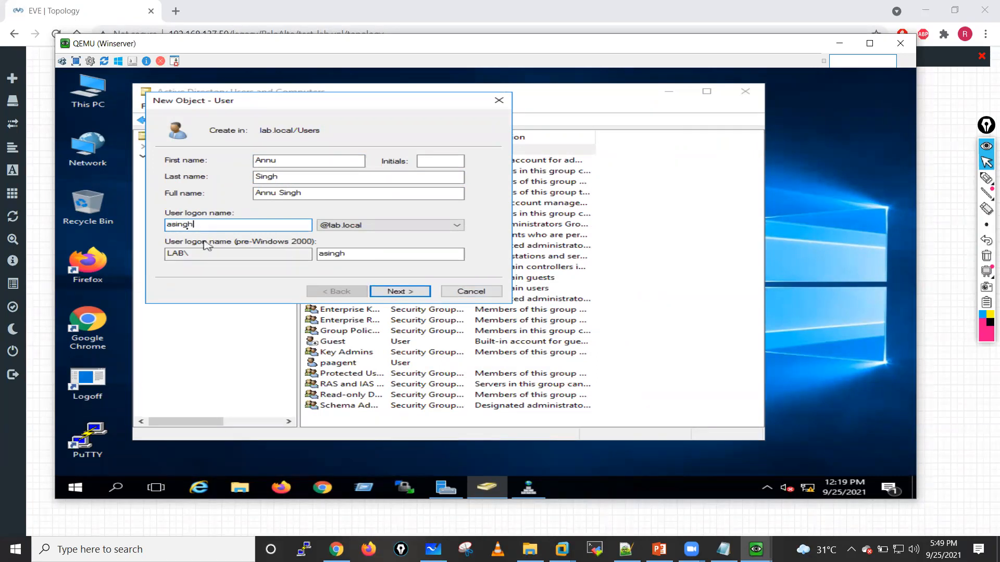
pyautogui.click(398, 291)
# Step: Enter and confirm the new user's password, set it to never expire without a change at next logon, and create the account
pyautogui.click(170, 196)
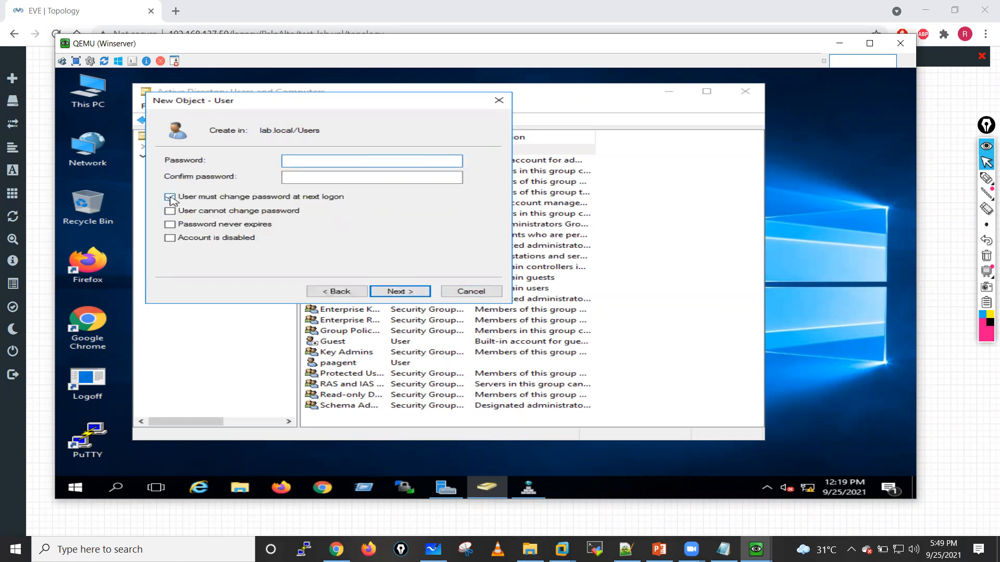
pyautogui.click(170, 225)
pyautogui.click(312, 162)
pyautogui.write('*********')
pyautogui.click(307, 178)
pyautogui.write('*********')
pyautogui.click(400, 291)
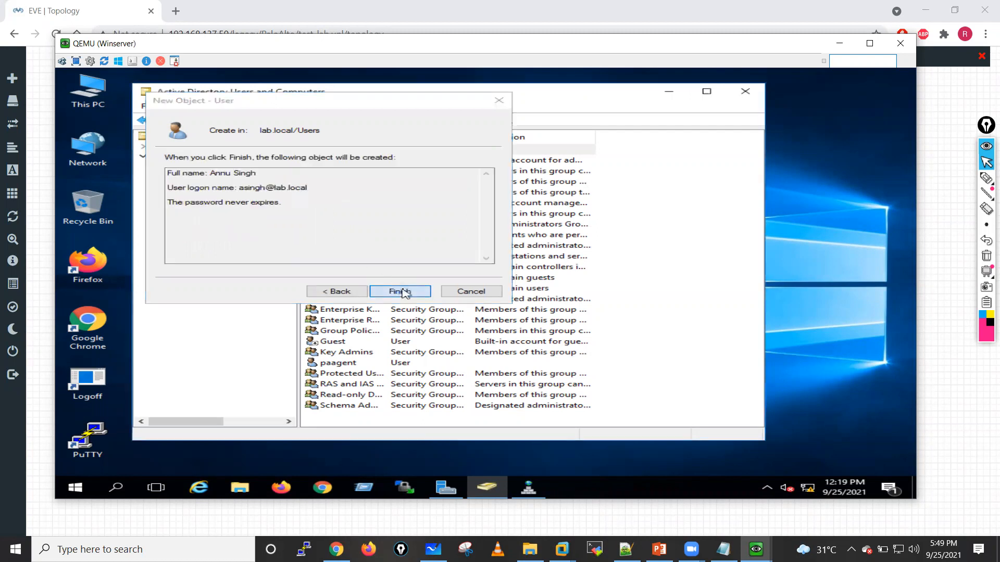
pyautogui.click(403, 292)
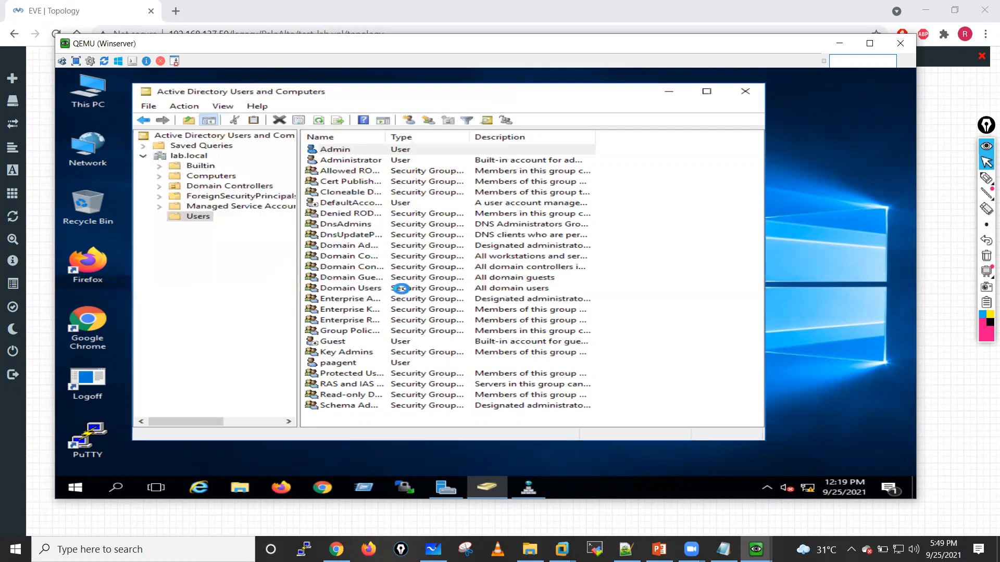
# Step: Start a second test user in the Users container, filling in the first name, last name and an initial-plus-surname logon name
pyautogui.rightClick(210, 219)
pyautogui.moveTo(252, 285)
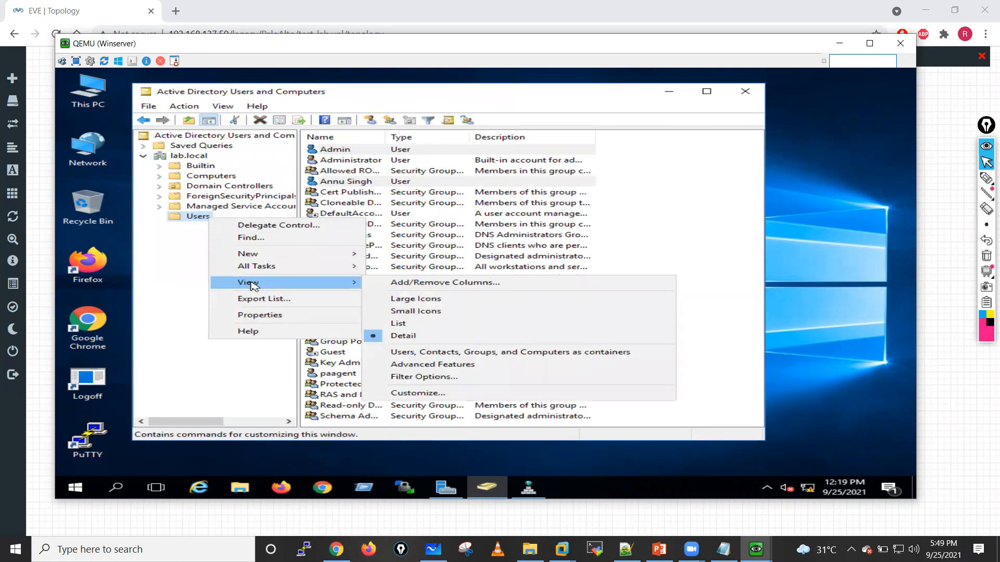
pyautogui.moveTo(253, 259)
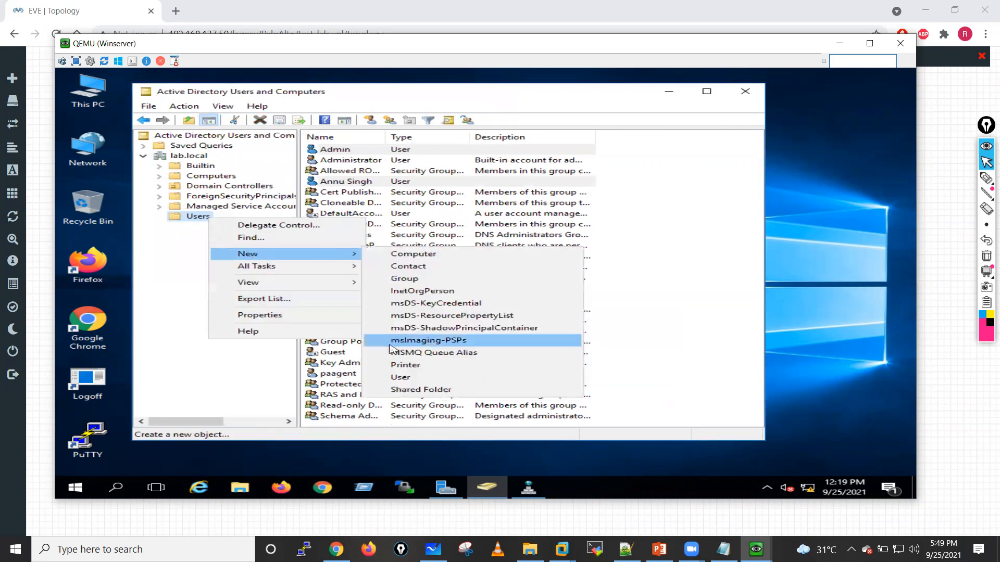
pyautogui.click(403, 370)
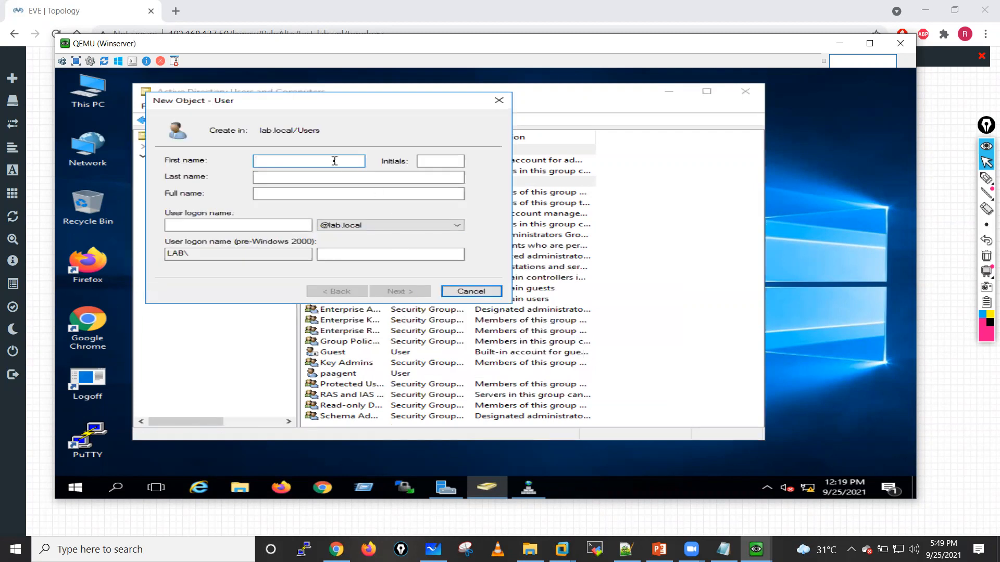
pyautogui.click(354, 177)
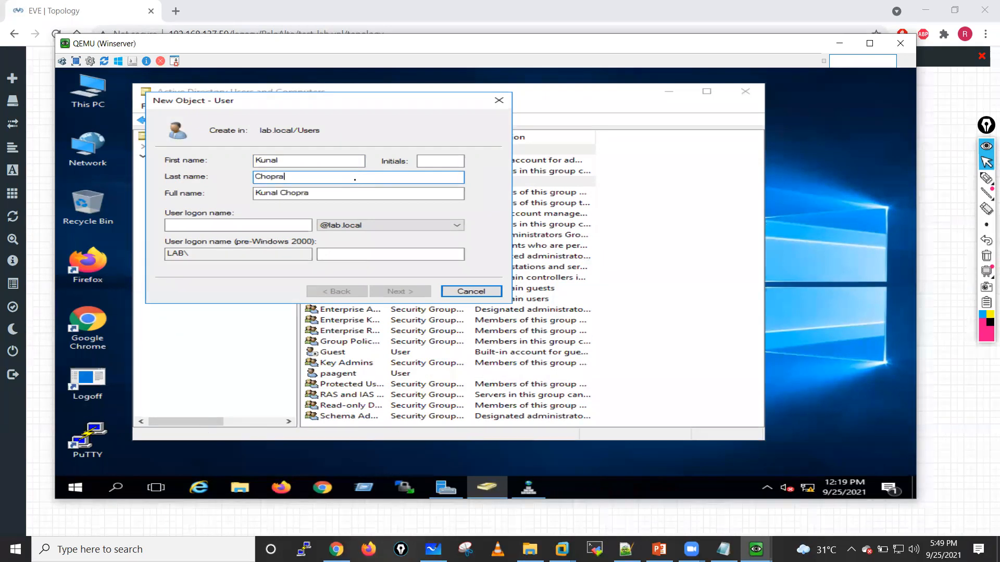
pyautogui.click(257, 225)
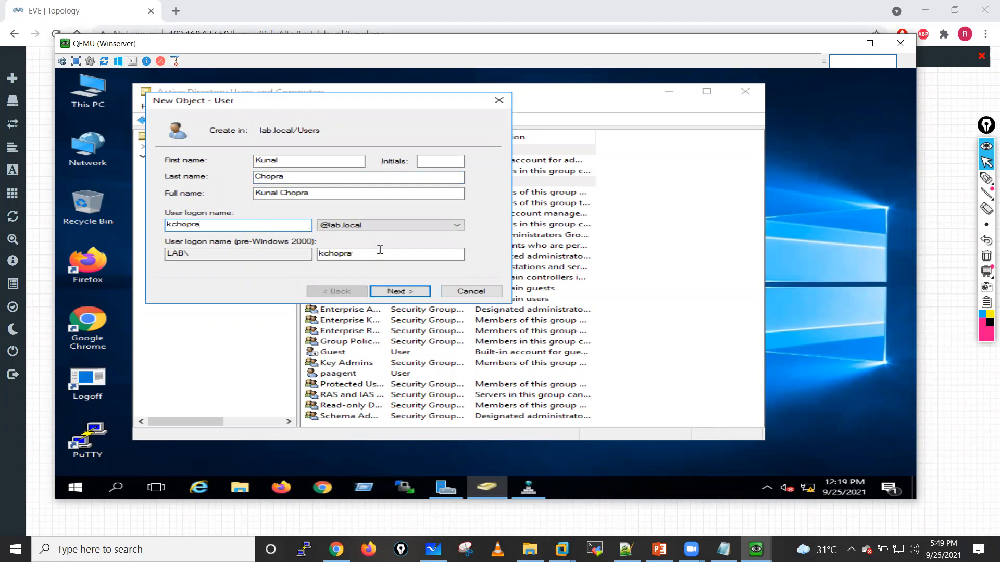
pyautogui.click(402, 292)
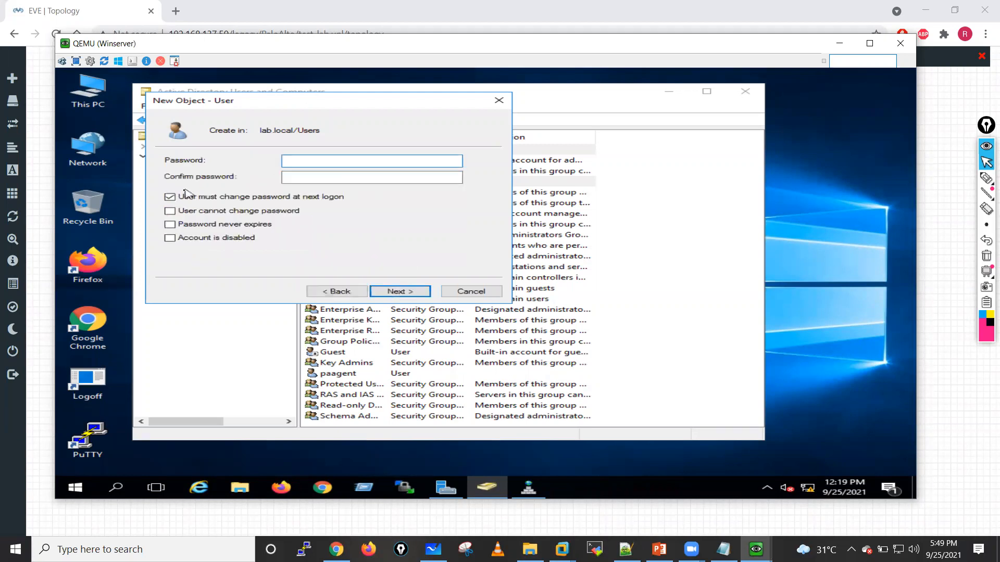
# Step: Enter and confirm the second test user's password, make it never expire with no change at next logon, and create the user
pyautogui.click(169, 197)
pyautogui.click(170, 225)
pyautogui.click(318, 162)
pyautogui.write('•••••••••')
pyautogui.click(315, 179)
pyautogui.write('•••••')
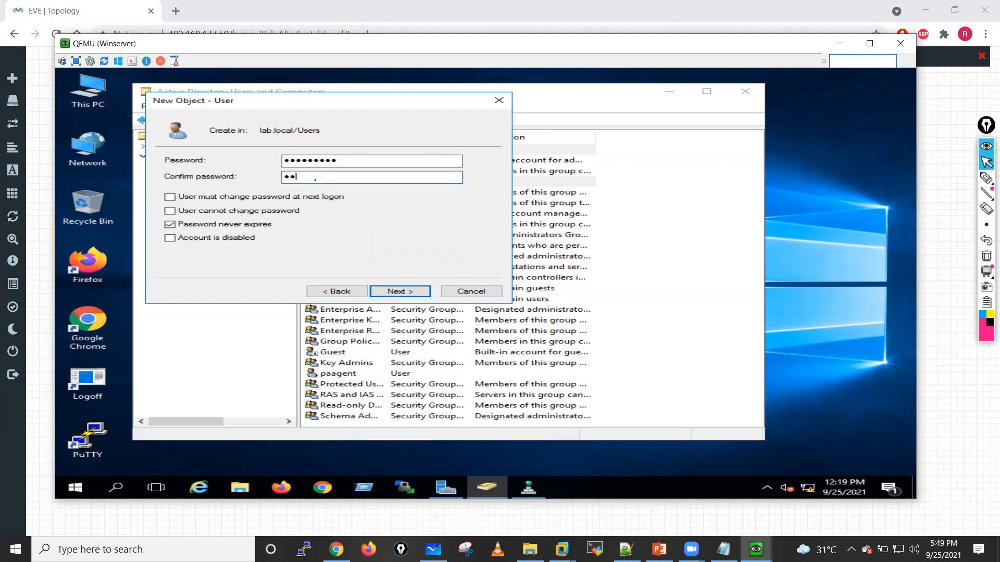
pyautogui.write('•••••')
pyautogui.click(408, 292)
pyautogui.click(408, 292)
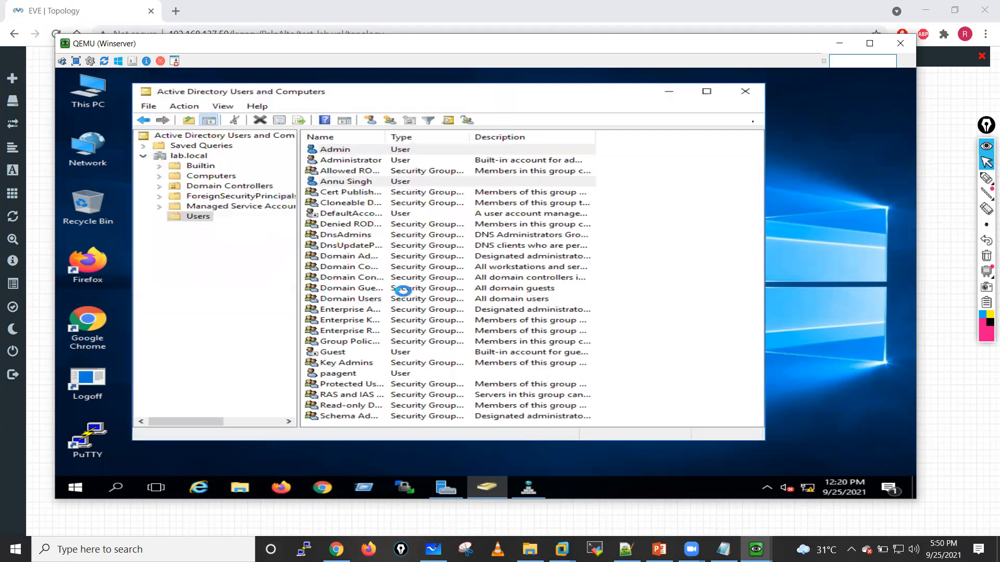
pyautogui.hotkey('alt', 'Tab')
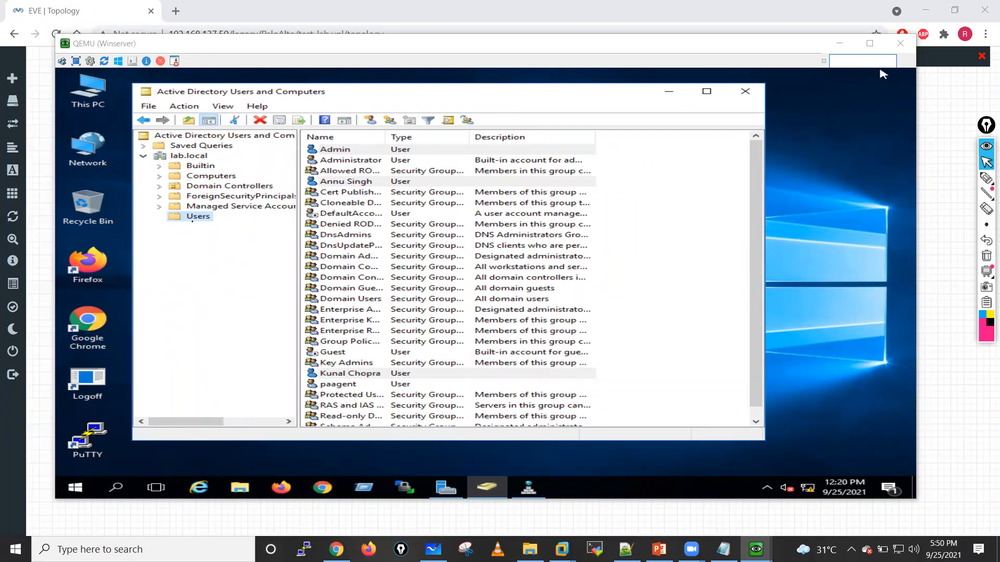
# Step: Start a third test user in the Users container with only a first name, using that first name as the logon name
pyautogui.rightClick(196, 220)
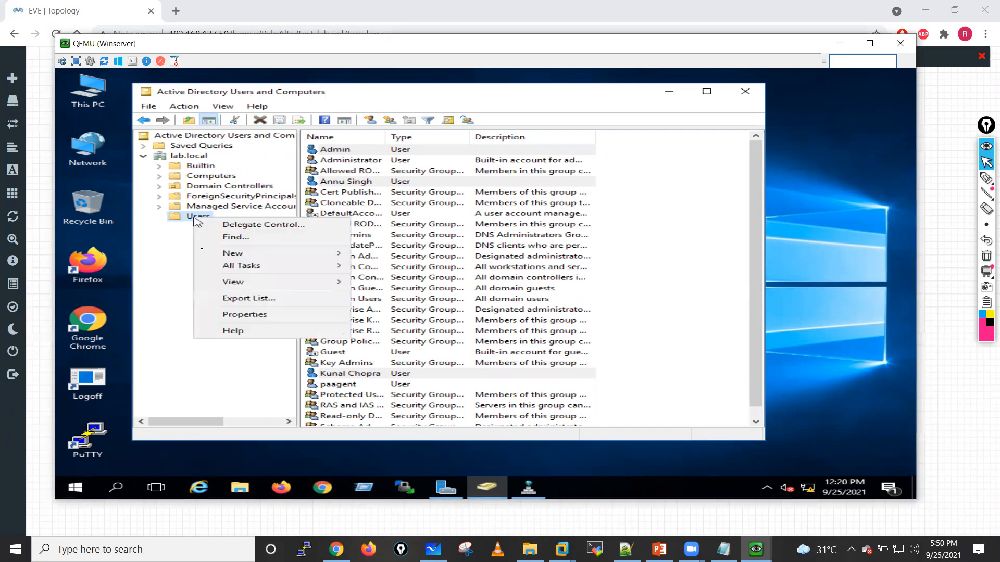
pyautogui.moveTo(249, 255)
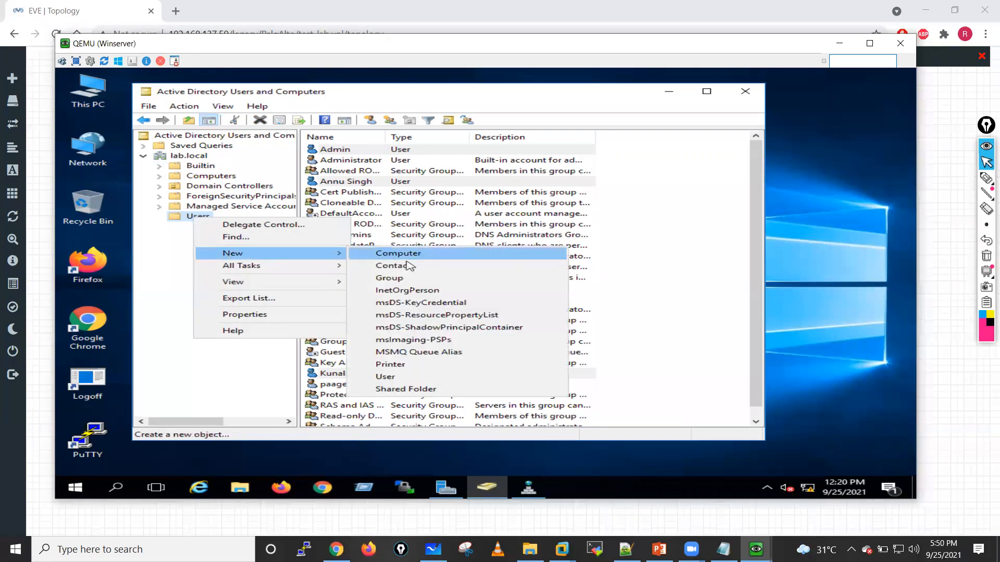
pyautogui.click(395, 375)
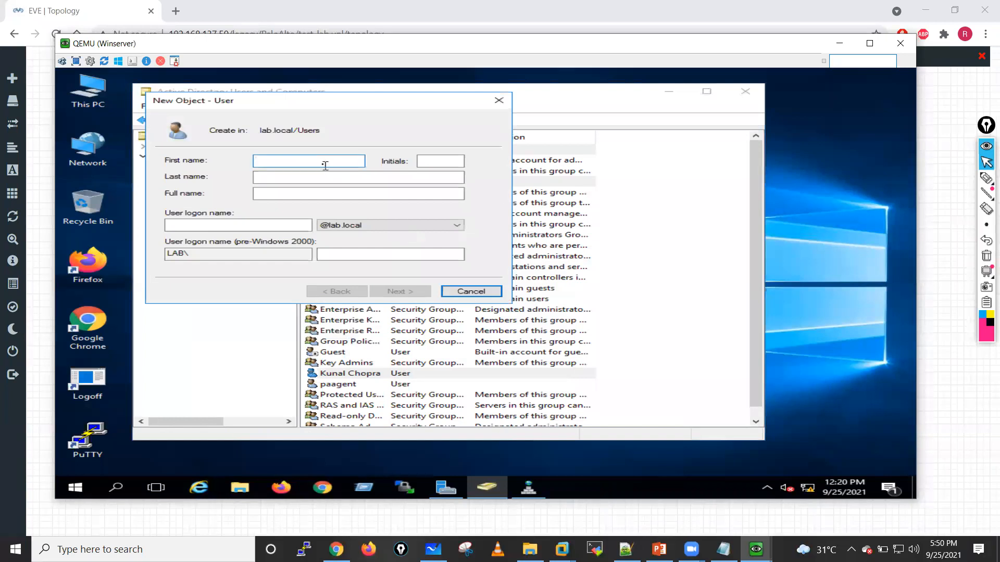
pyautogui.write('vid')
pyautogui.click(271, 225)
pyautogui.write('vidi')
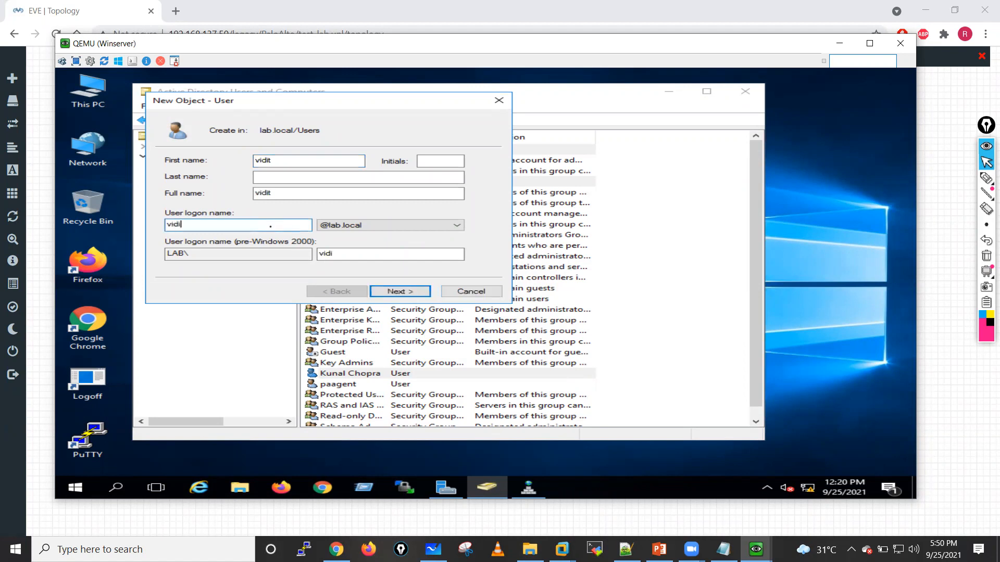
pyautogui.click(399, 293)
# Step: Enter and confirm the third test user's password, set it to never expire without a forced change, and create the user
pyautogui.click(170, 197)
pyautogui.click(170, 224)
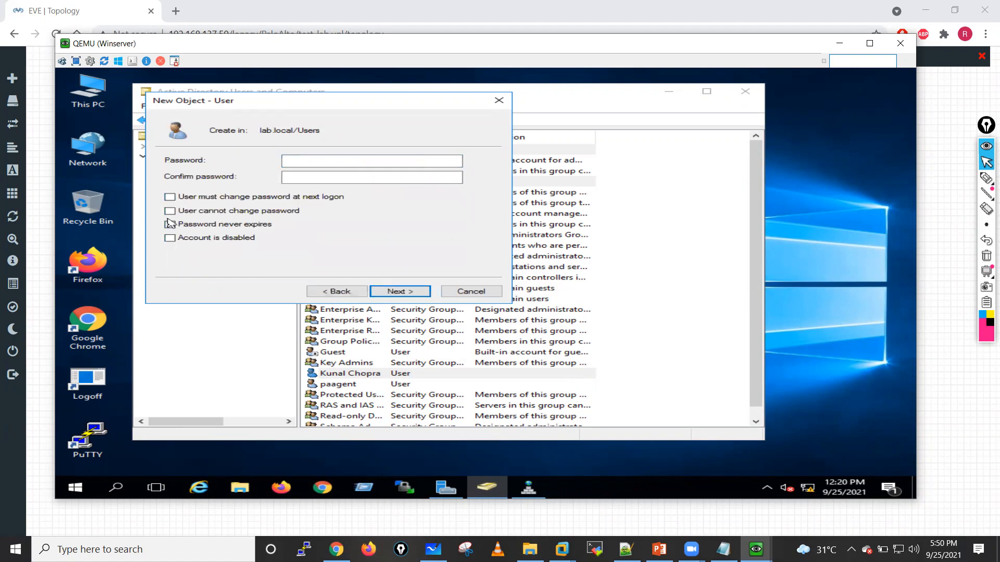
pyautogui.click(323, 158)
pyautogui.write('••••••••••')
pyautogui.click(316, 178)
pyautogui.write('••••••••••')
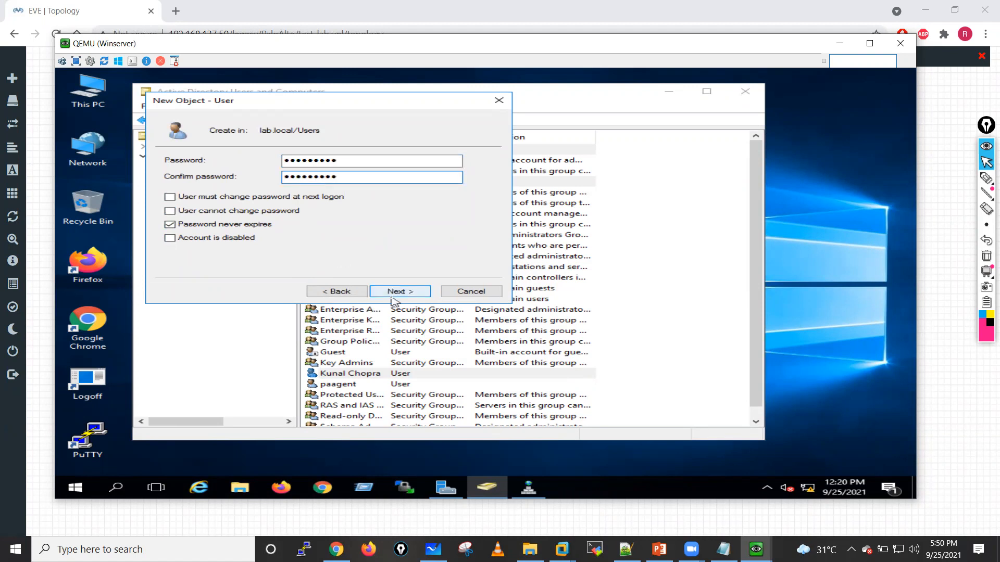
pyautogui.click(393, 293)
pyautogui.click(394, 293)
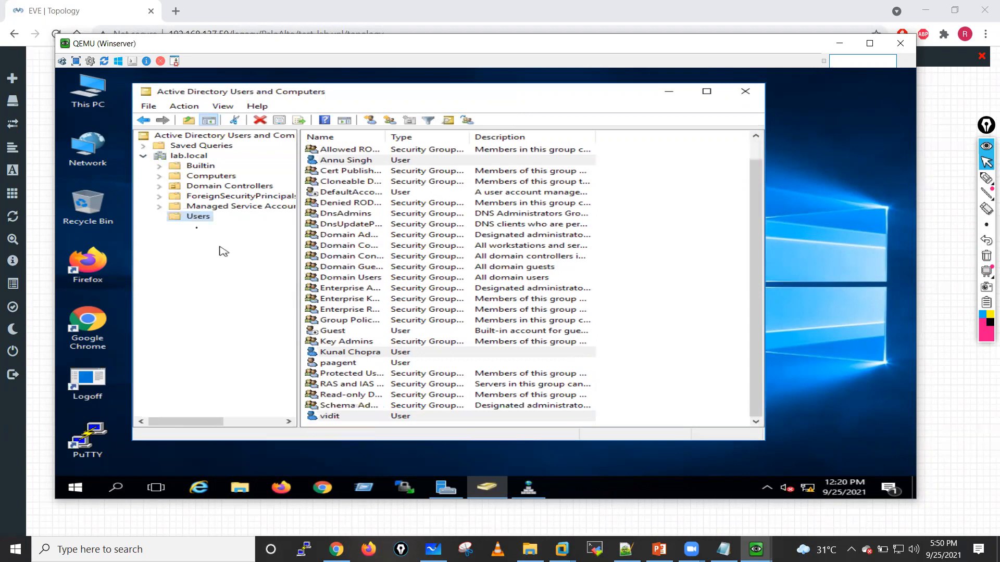
# Step: Start a fourth test user in the Users container, entering a first name and the same name as the logon name
pyautogui.rightClick(188, 217)
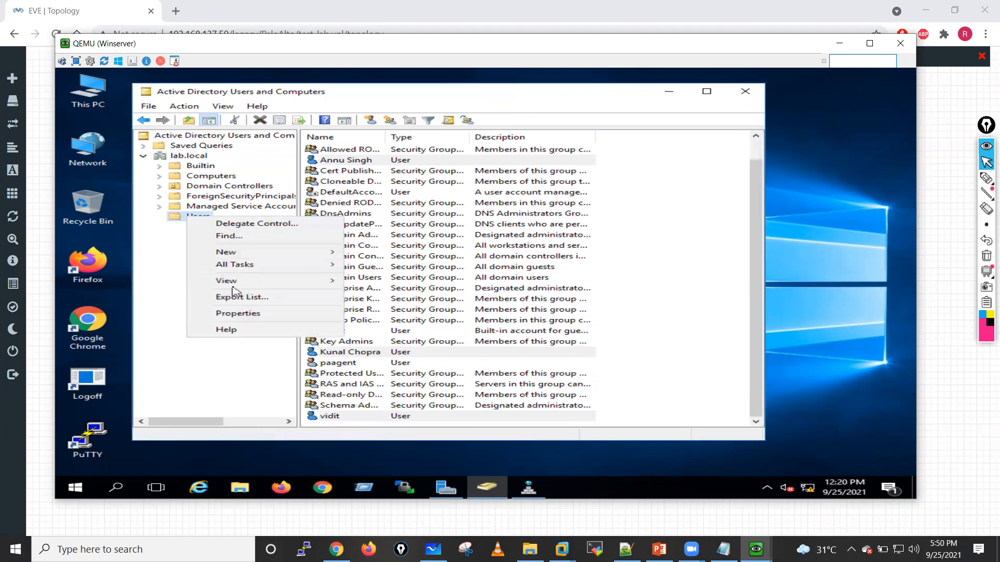
pyautogui.moveTo(234, 253)
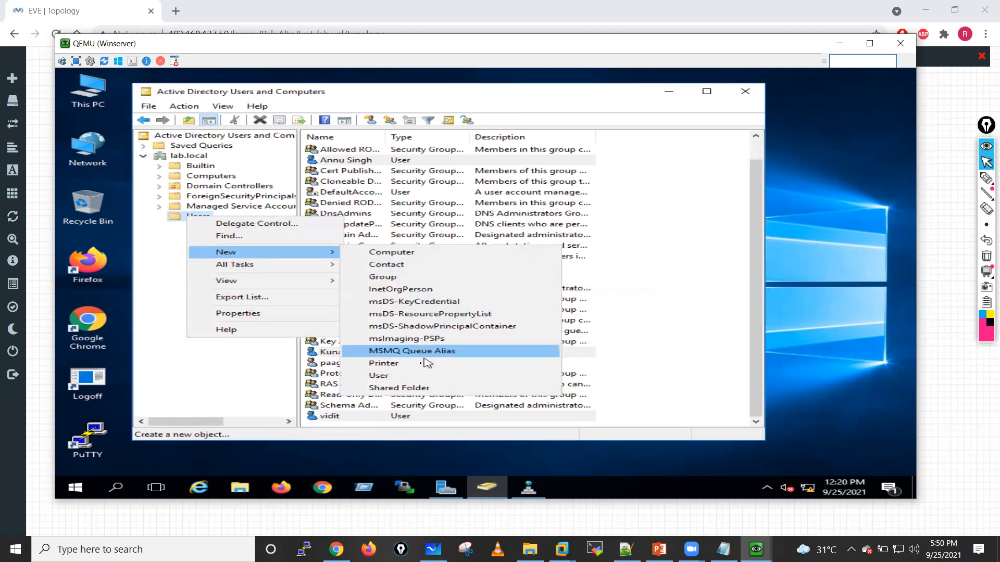
pyautogui.click(412, 375)
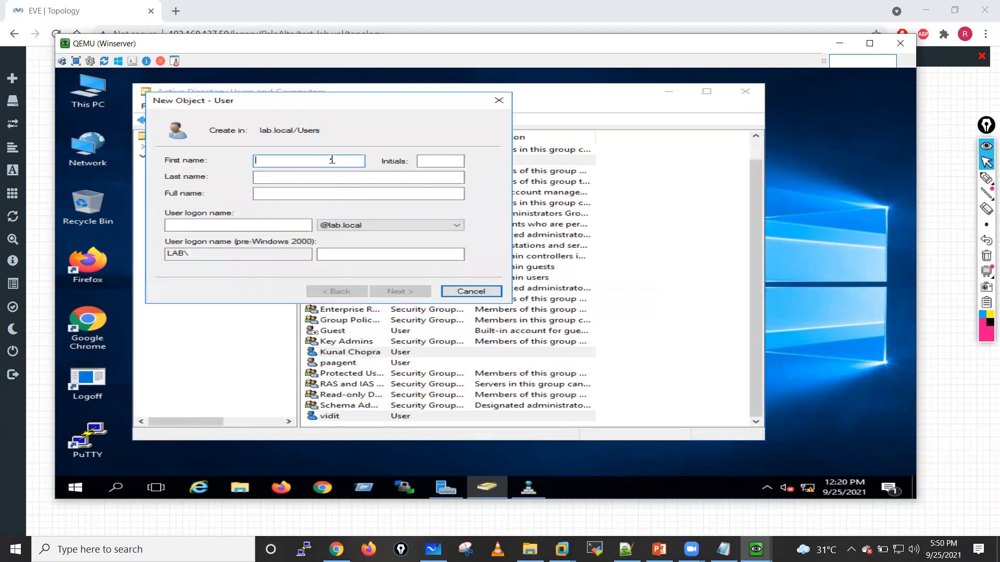
pyautogui.write('hemu')
pyautogui.click(273, 227)
pyautogui.write('hemu')
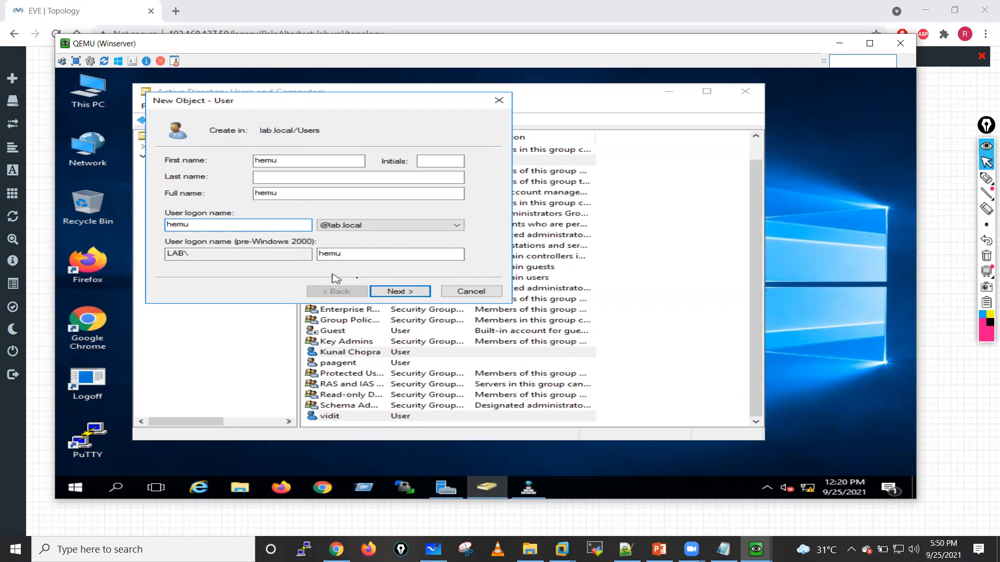
pyautogui.click(396, 294)
# Step: Enter and confirm the fourth test user's password, set it to never expire without a change at next logon, and create the user
pyautogui.click(169, 197)
pyautogui.click(315, 161)
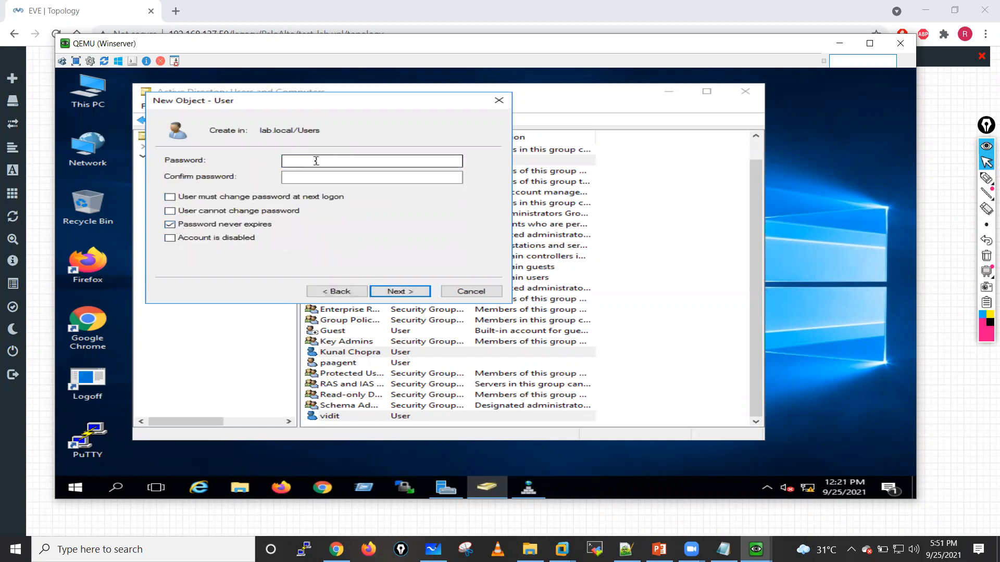
pyautogui.write('P@ssw0rd1')
pyautogui.click(302, 182)
pyautogui.write('P@ssw0rd1')
pyautogui.click(394, 291)
pyautogui.click(394, 291)
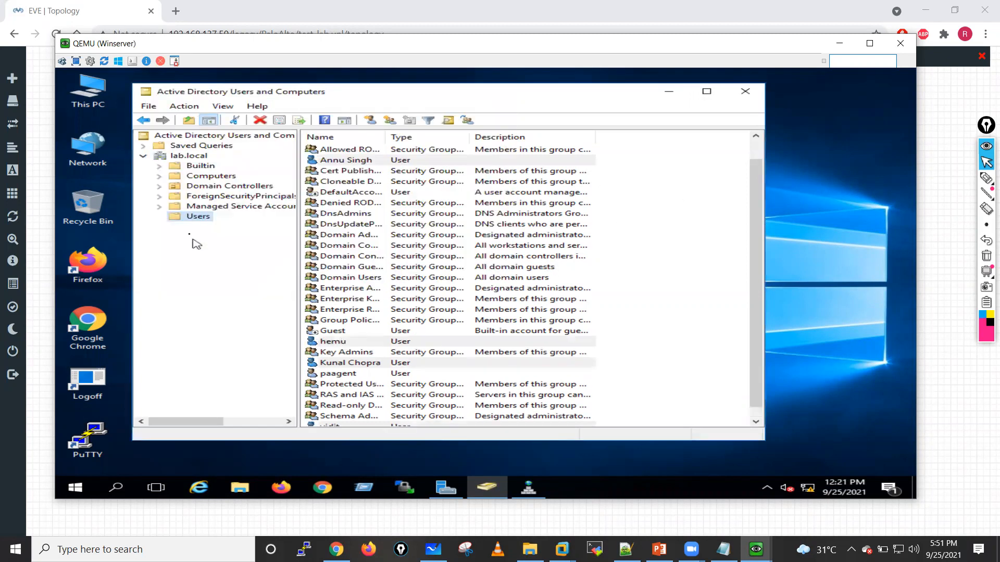
# Step: Create a global security group named HR in the Users container
pyautogui.rightClick(605, 217)
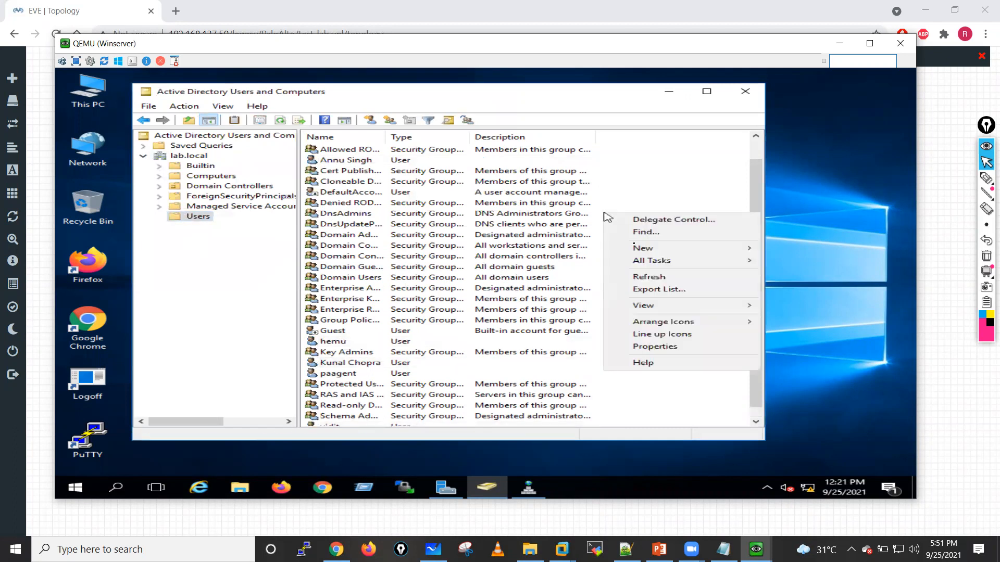
pyautogui.moveTo(637, 250)
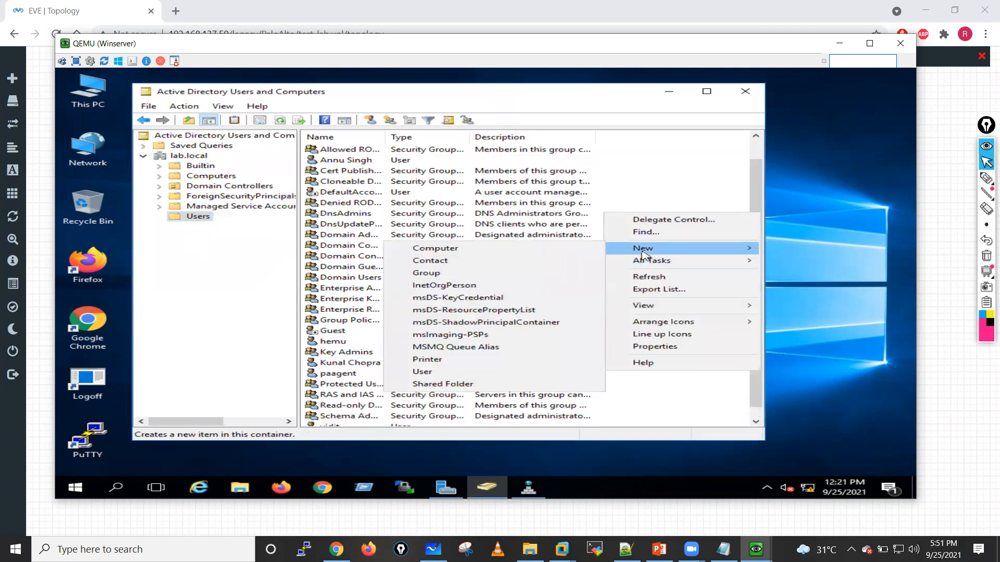
pyautogui.click(454, 273)
pyautogui.write('HR')
pyautogui.click(399, 291)
# Step: Create a global security group named Sales in the Users container
pyautogui.rightClick(658, 211)
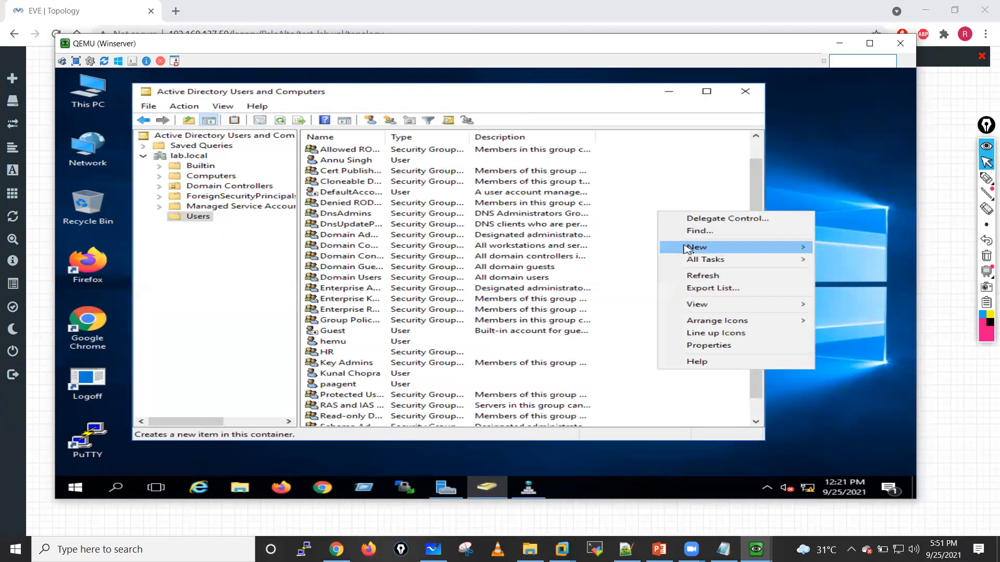
pyautogui.moveTo(693, 252)
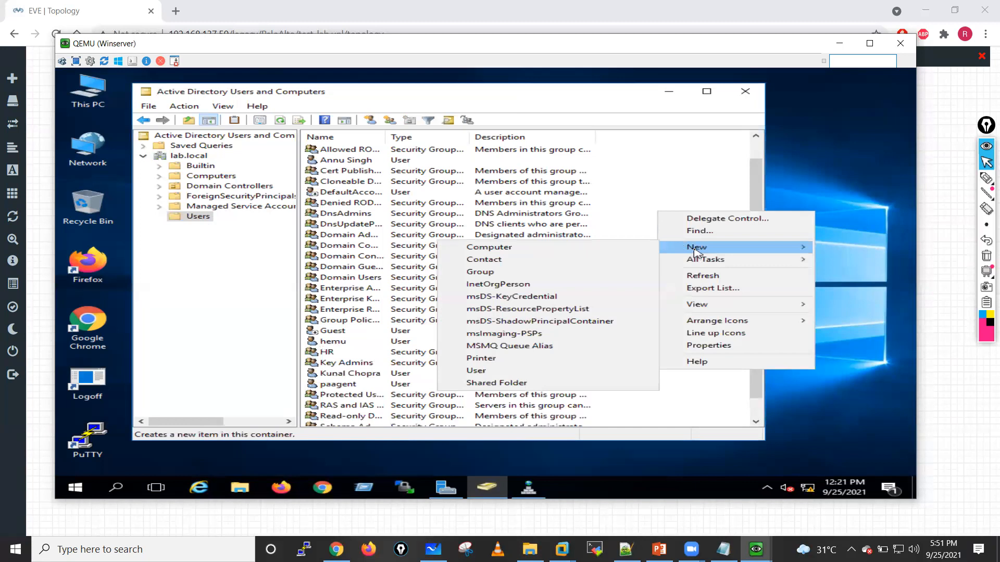
pyautogui.click(515, 272)
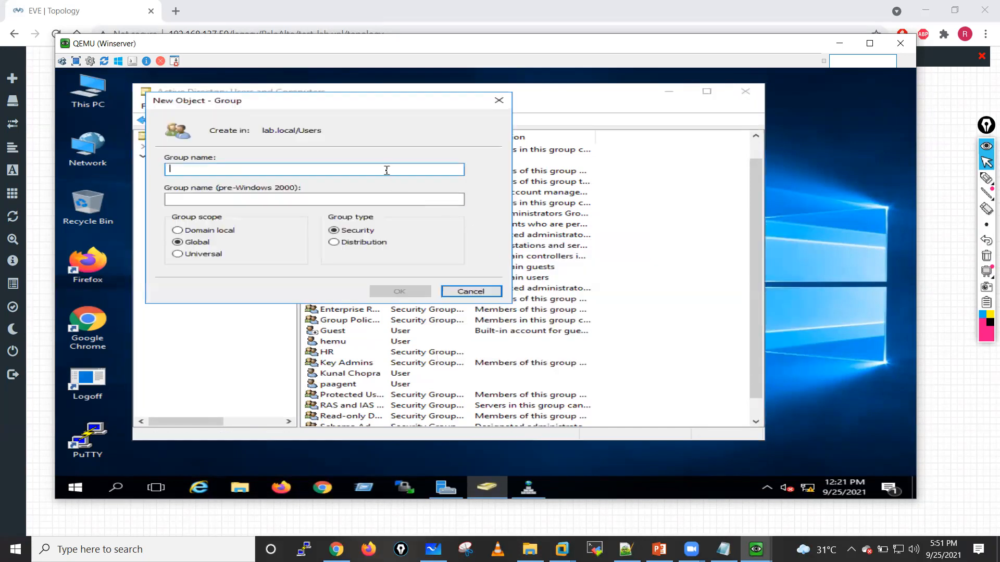
pyautogui.write('Sales')
pyautogui.click(380, 291)
# Step: Create a global security group named IT in the Users container
pyautogui.rightClick(637, 227)
pyautogui.moveTo(669, 262)
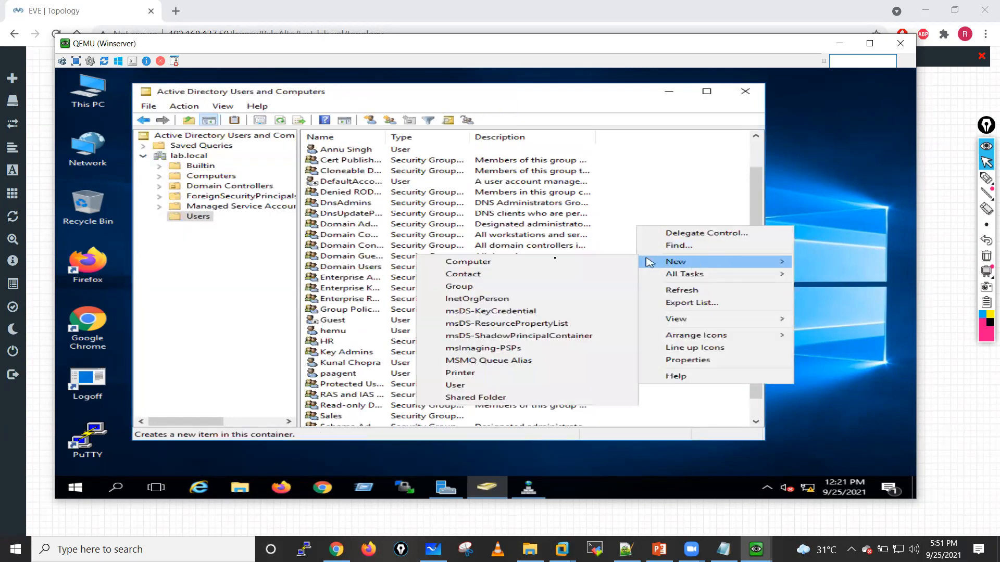
pyautogui.click(458, 286)
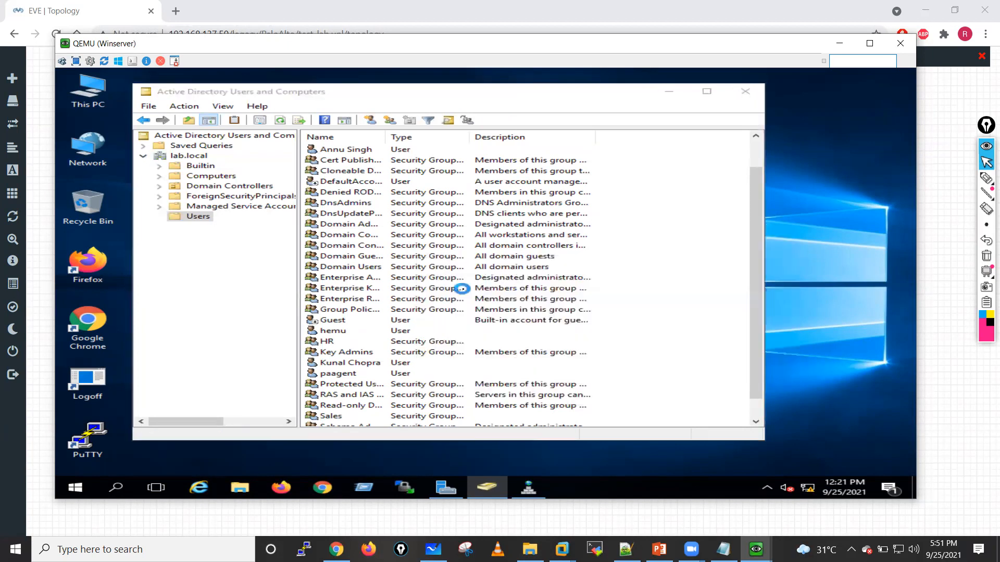
pyautogui.write('IT-Admin')
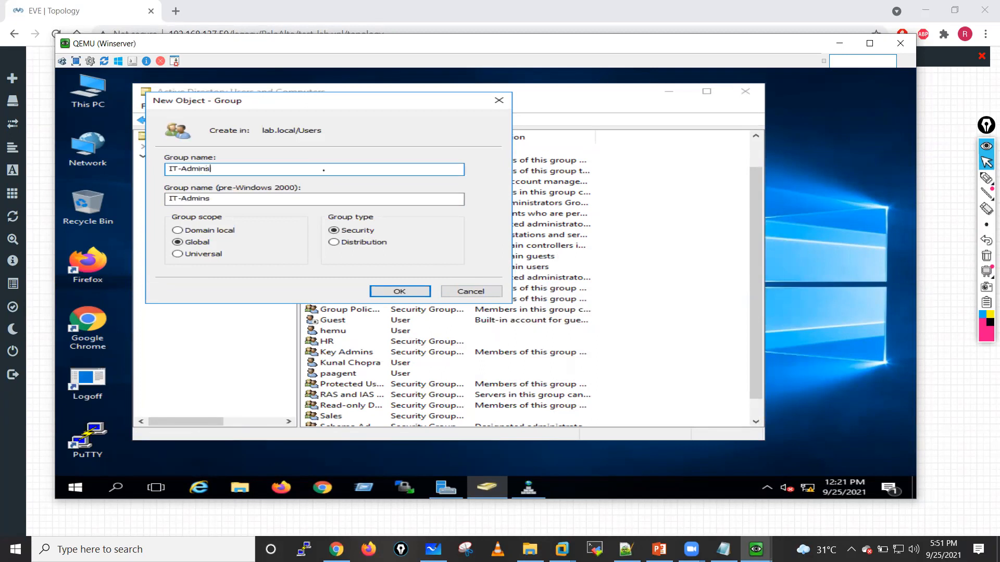
pyautogui.write('s')
pyautogui.press('BackSpace')
pyautogui.press('BackSpace')
pyautogui.press('BackSpace')
pyautogui.press('BackSpace')
pyautogui.press('BackSpace')
pyautogui.press('BackSpace')
pyautogui.press('BackSpace')
pyautogui.press('BackSpace')
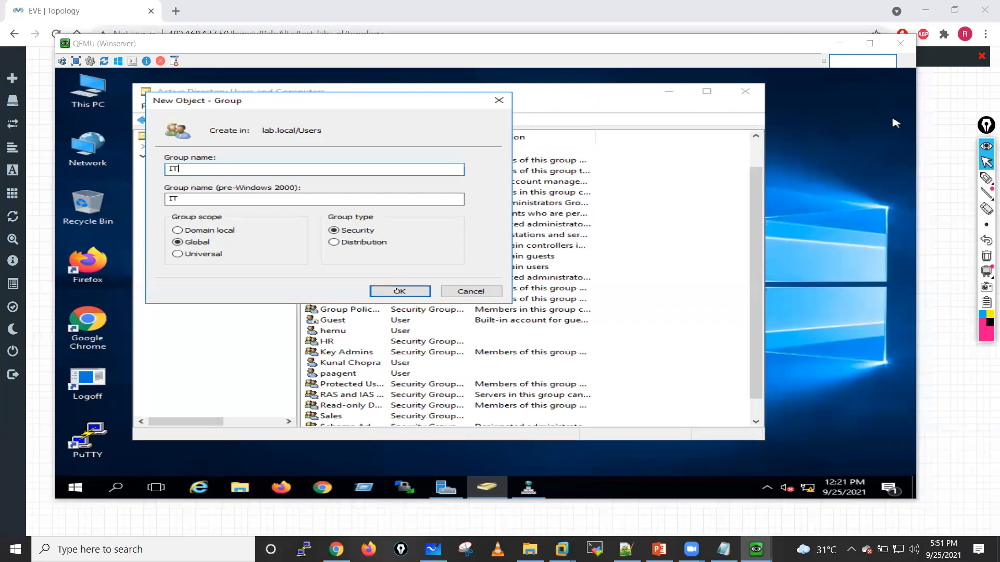
pyautogui.click(399, 291)
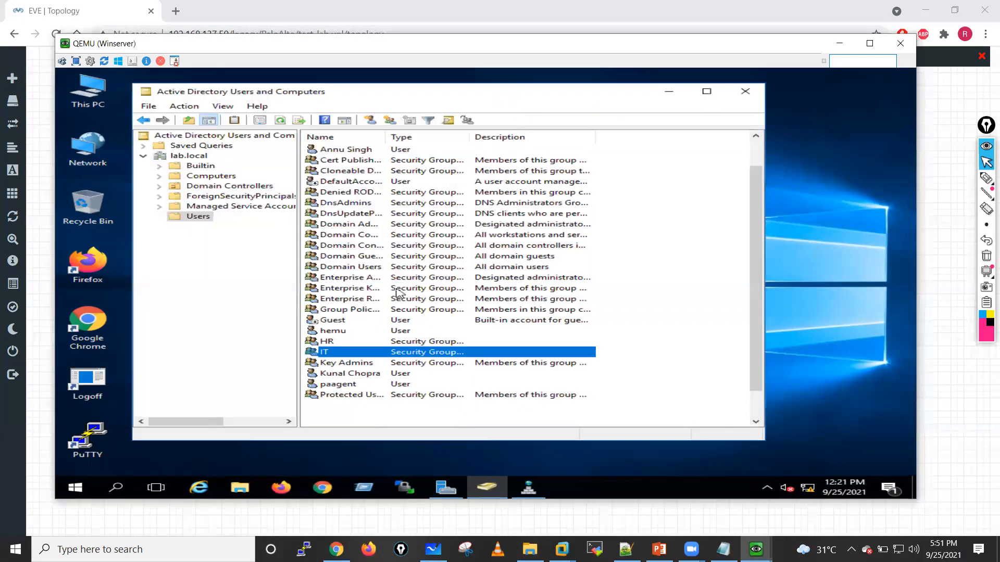
# Step: Add the test user listed directly above the HR group to the IT group, checking the group name first
pyautogui.click(332, 332)
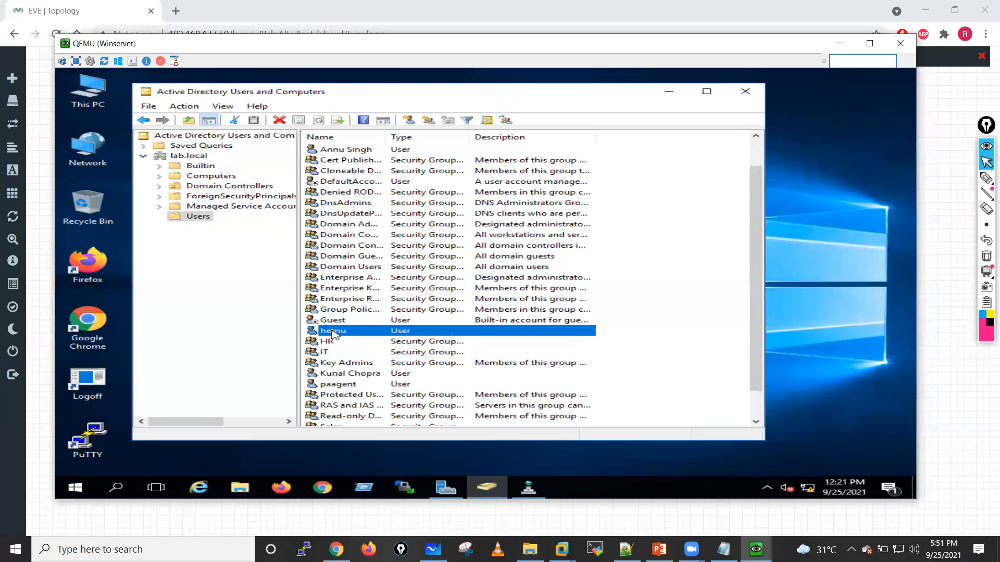
pyautogui.rightClick(332, 331)
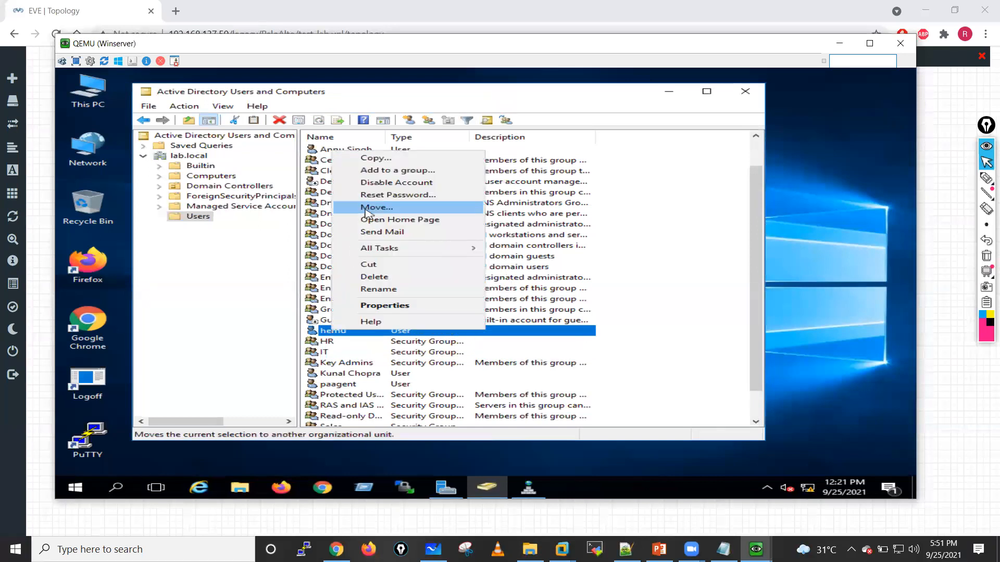
pyautogui.click(388, 170)
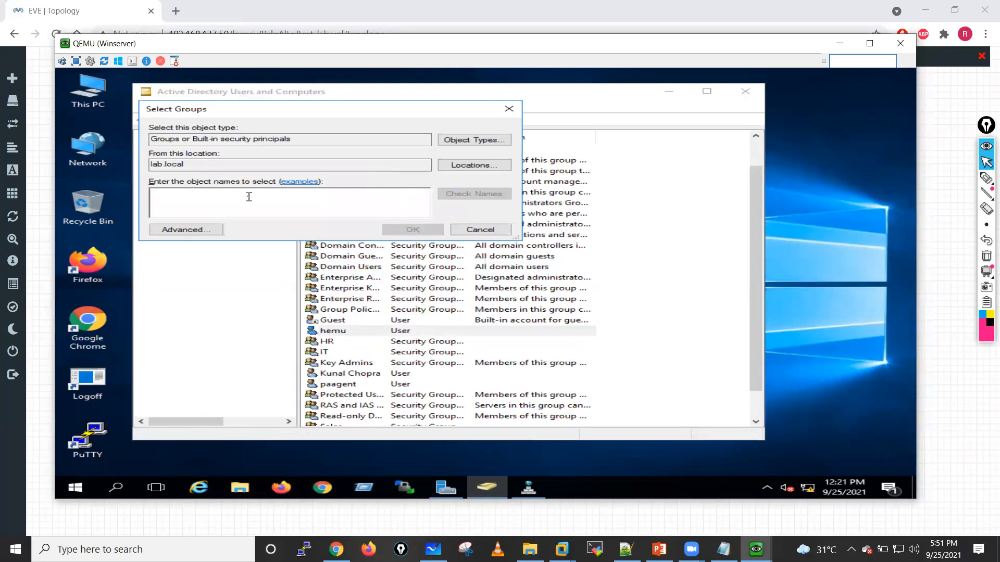
pyautogui.write('IT')
pyautogui.click(476, 194)
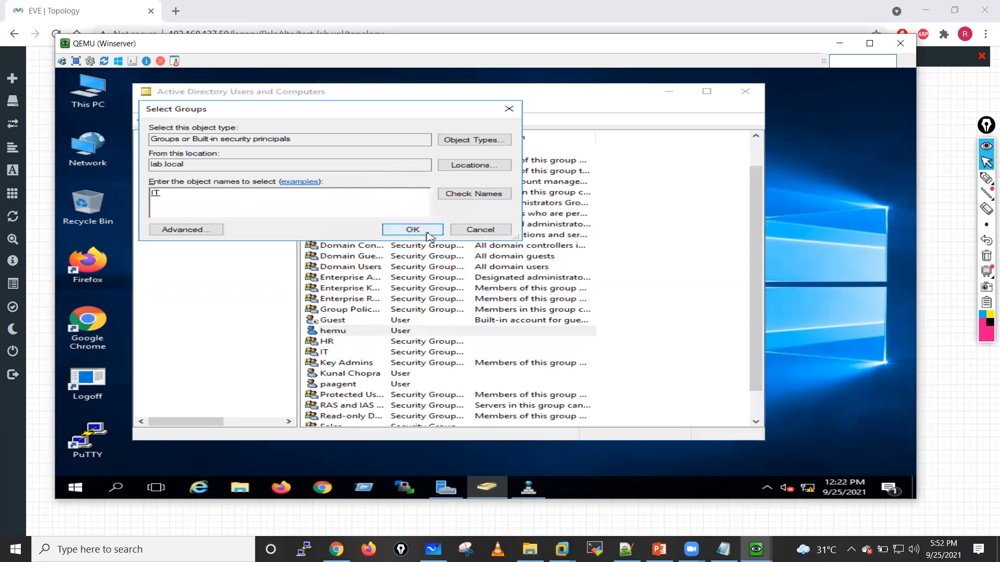
pyautogui.click(428, 232)
pyautogui.click(611, 323)
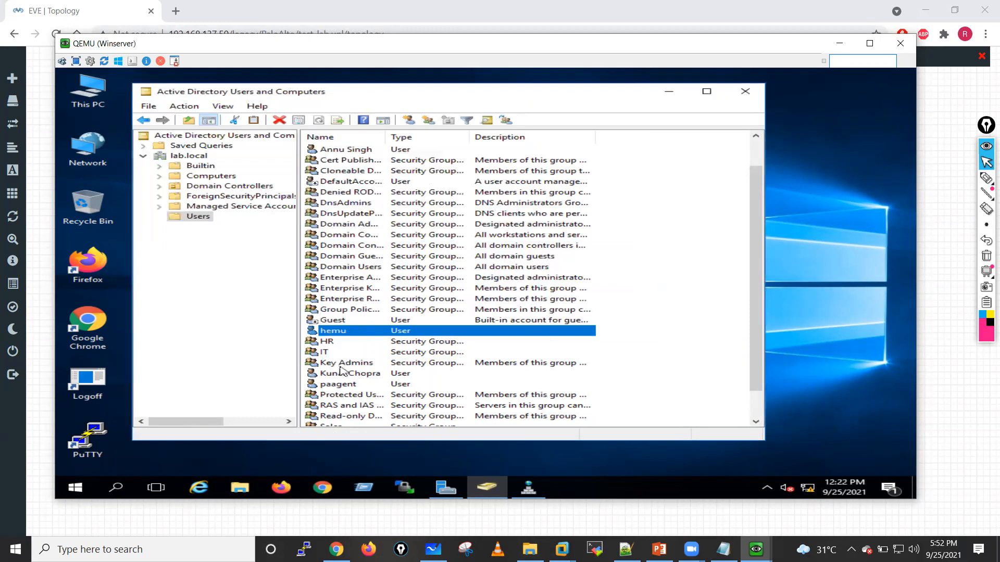
# Step: Add the test user at the very end of the Users container to the IT group
pyautogui.scroll(-1, 341, 370)
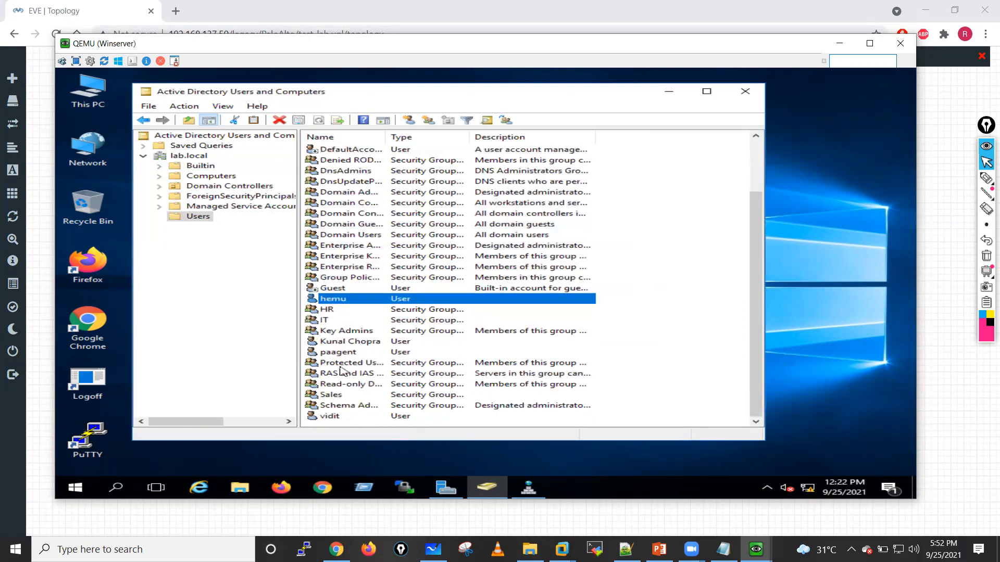
pyautogui.click(333, 417)
pyautogui.rightClick(333, 416)
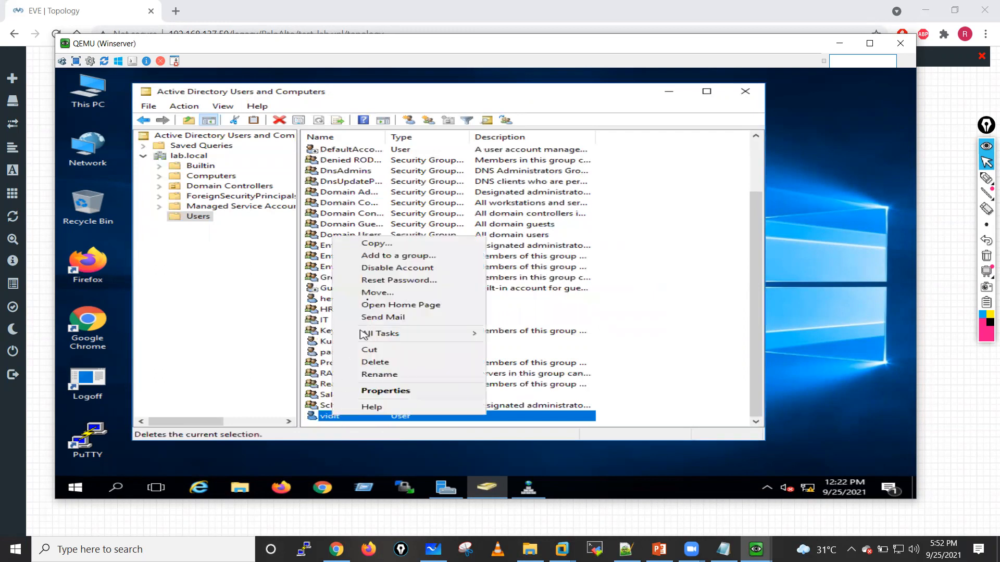
pyautogui.click(381, 257)
pyautogui.write('IT')
pyautogui.click(458, 193)
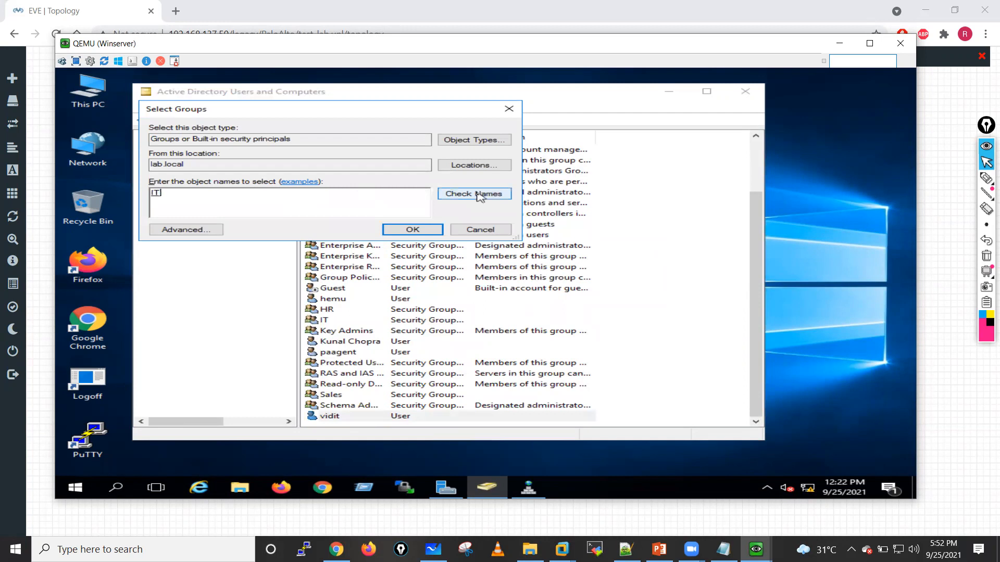
pyautogui.click(415, 229)
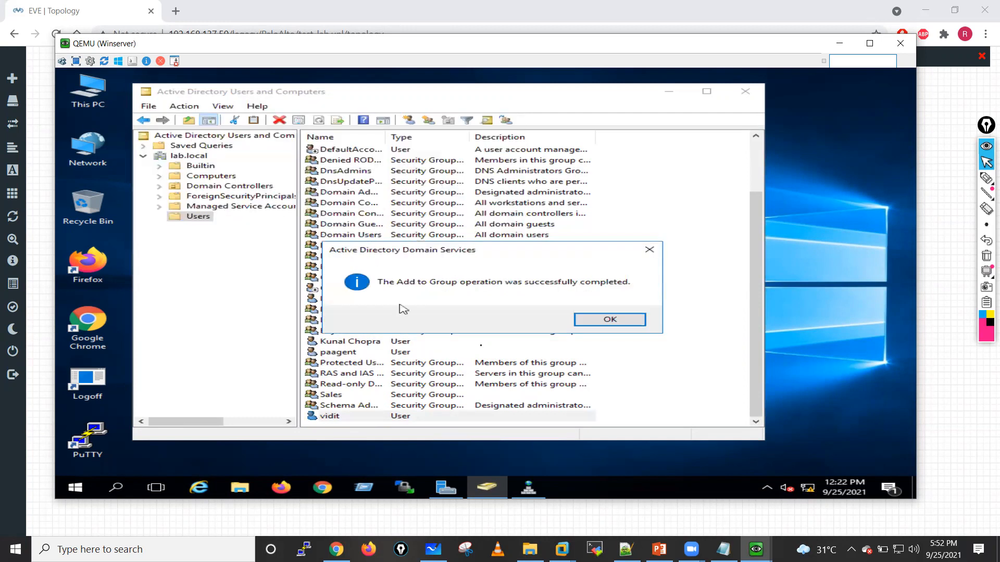
pyautogui.click(605, 323)
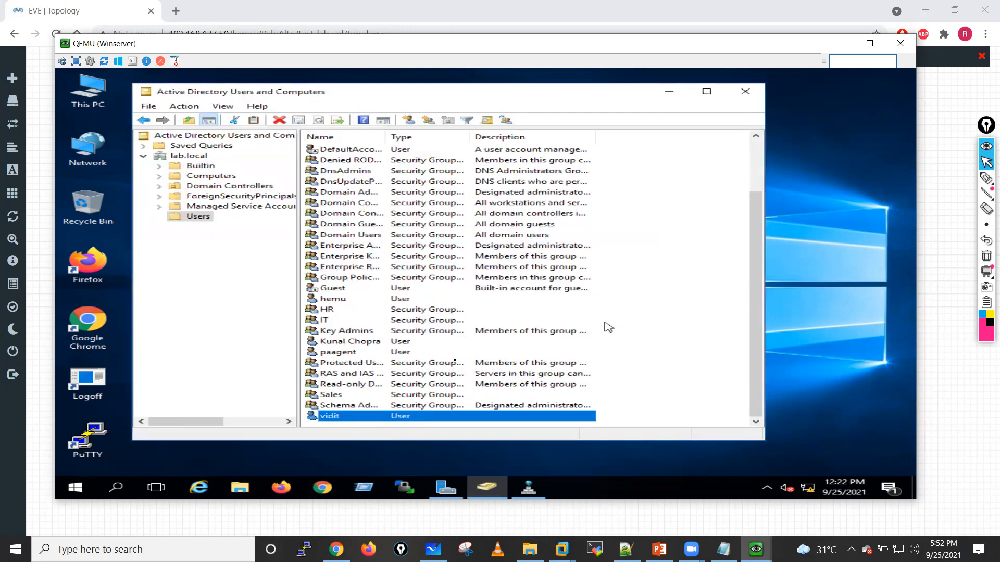
# Step: Add the test user listed directly above paagent to the Sales group
pyautogui.click(337, 345)
pyautogui.rightClick(338, 345)
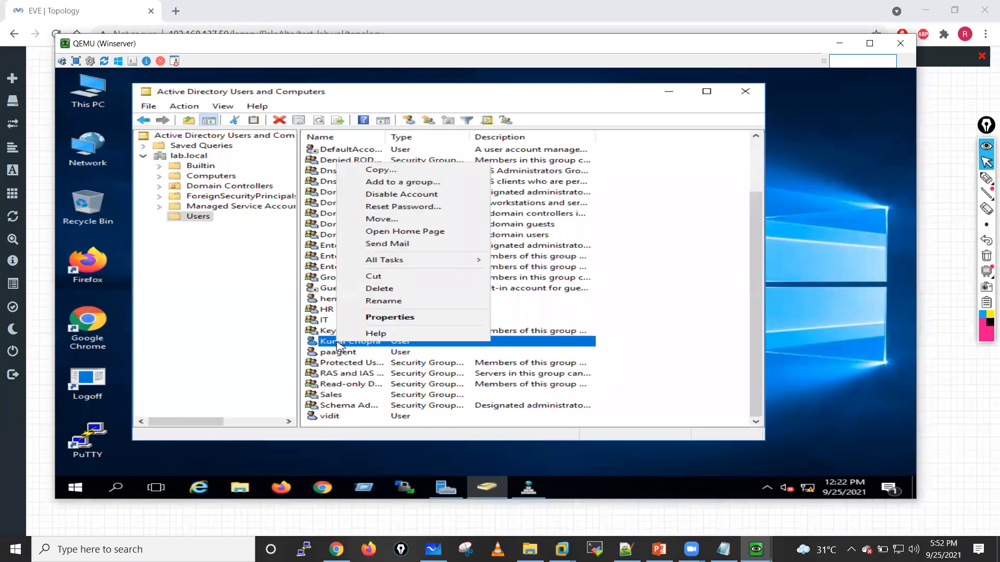
pyautogui.click(362, 182)
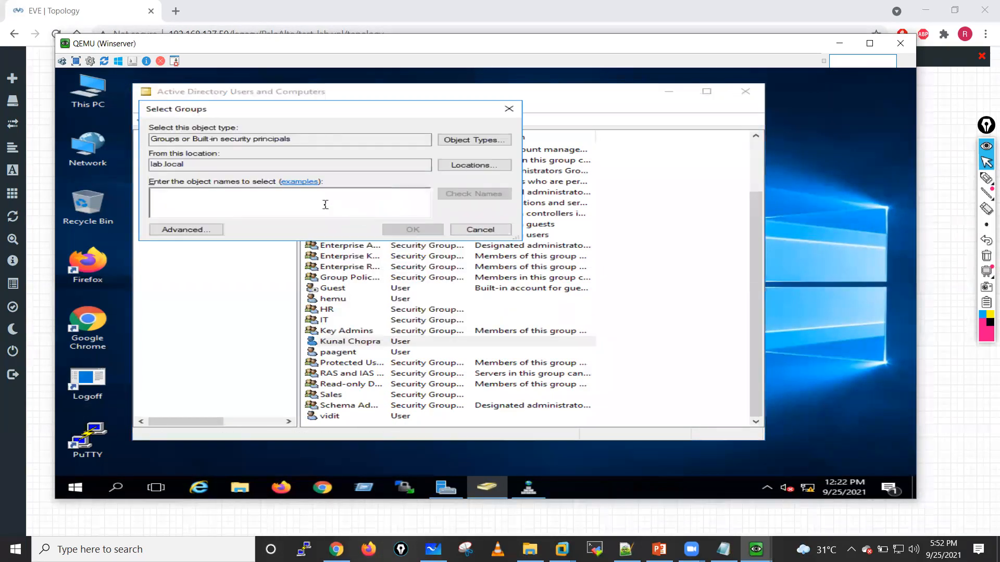
pyautogui.write('Sa')
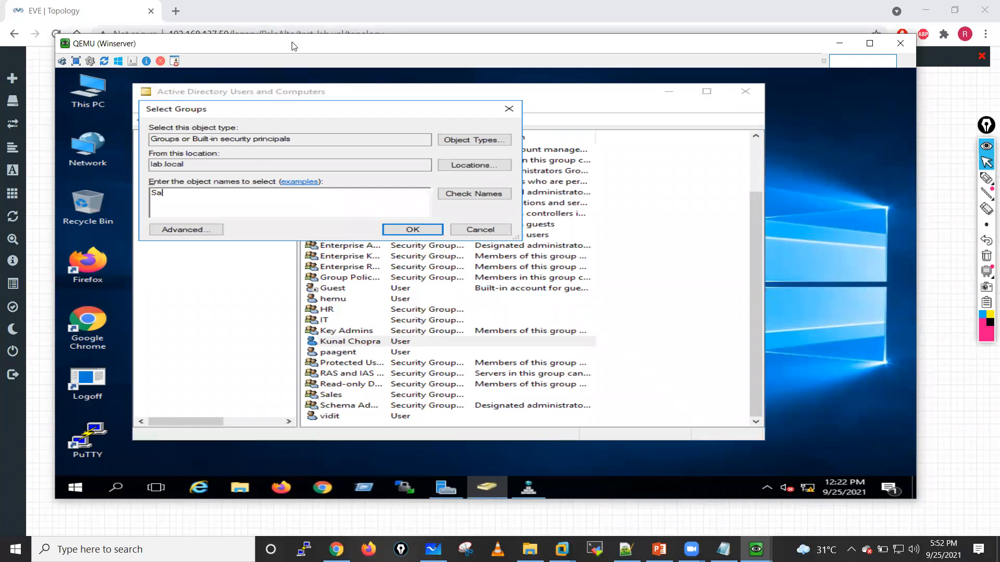
pyautogui.press('shift')
pyautogui.press('shift')
pyautogui.press('shift')
pyautogui.press('shift')
pyautogui.press('shift')
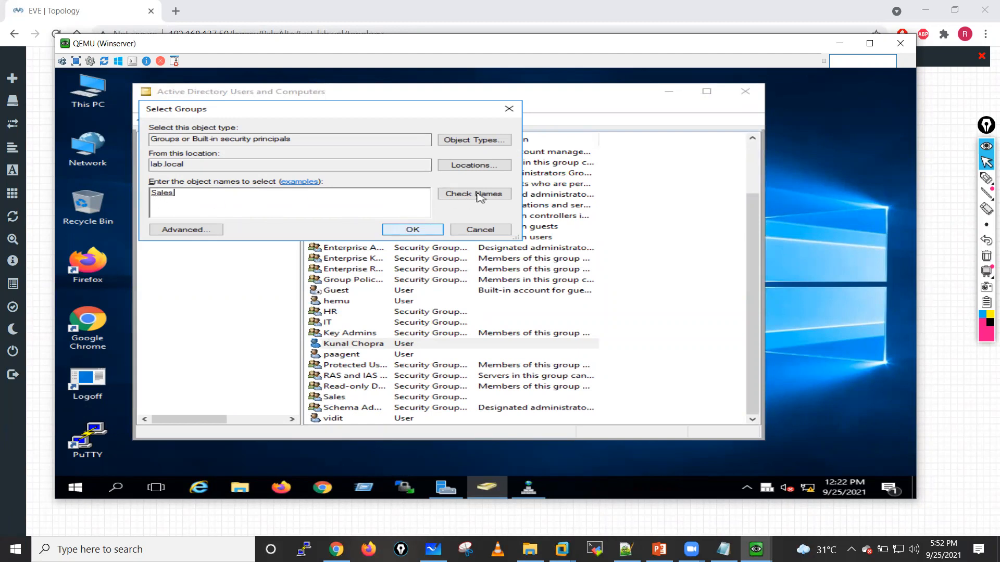
pyautogui.click(413, 232)
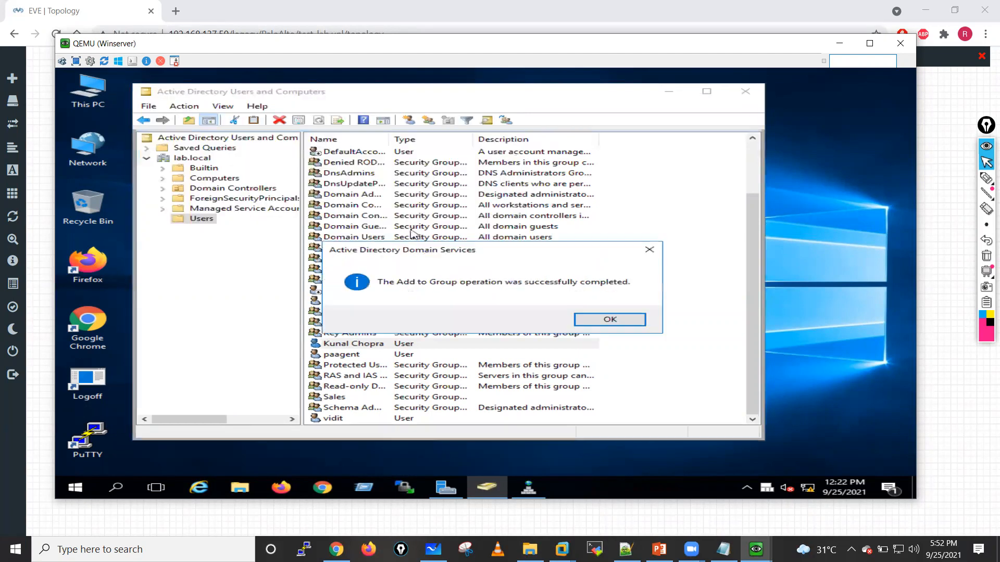
pyautogui.click(617, 318)
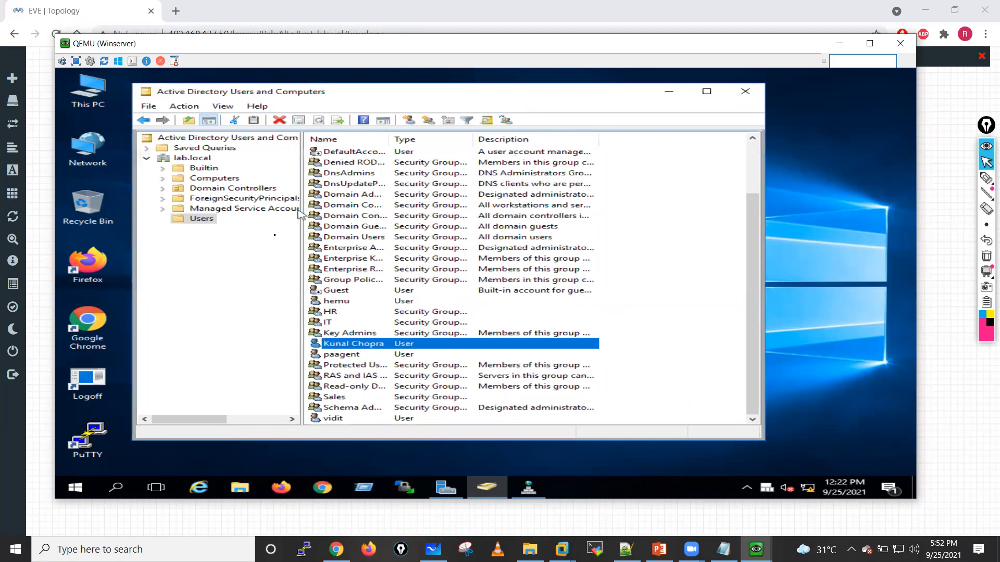
# Step: Add HR to the group memberships in the properties of the test user listed just above Cert Publishers, and apply the change
pyautogui.scroll(2, 342, 204)
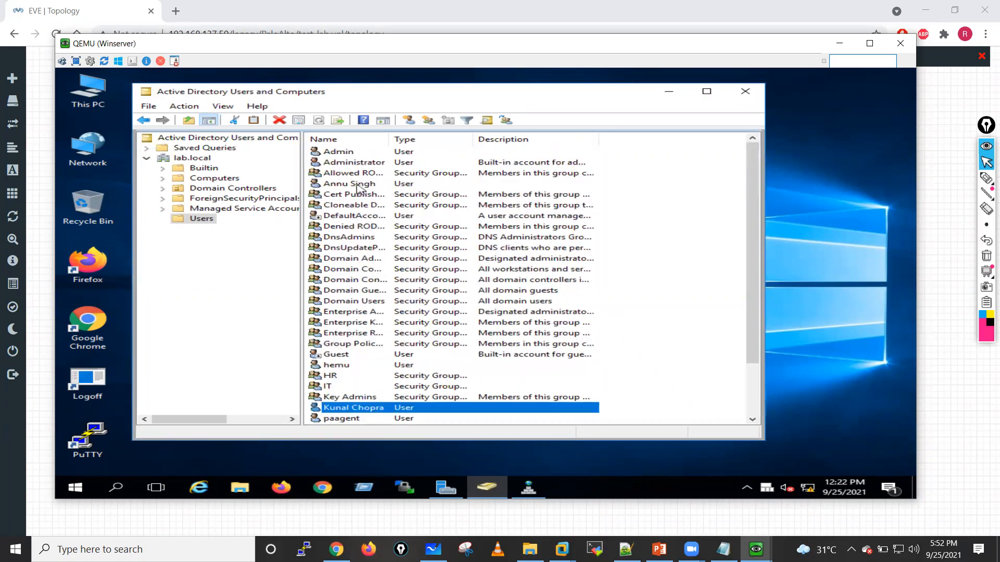
pyautogui.doubleClick(354, 185)
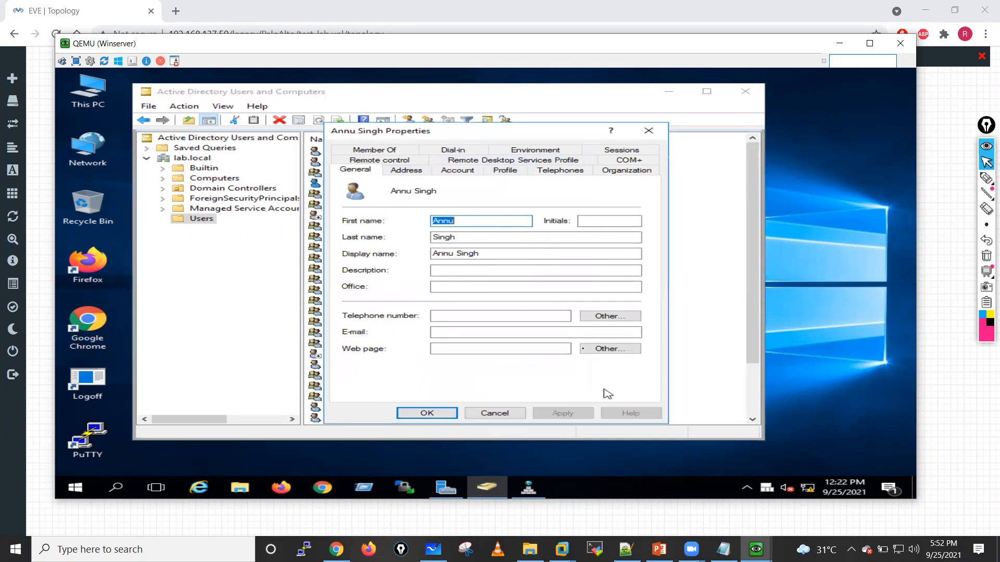
pyautogui.click(373, 151)
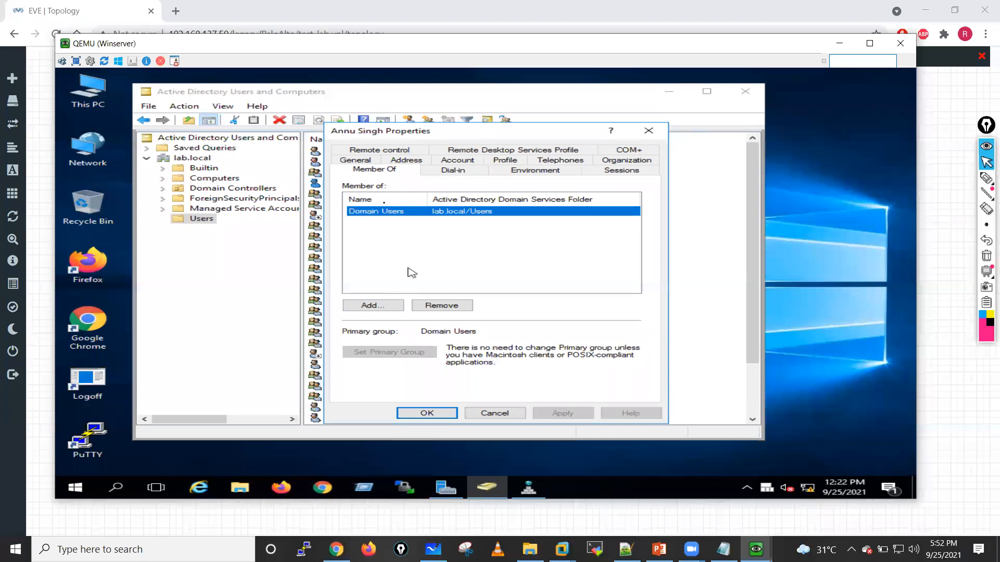
pyautogui.click(382, 305)
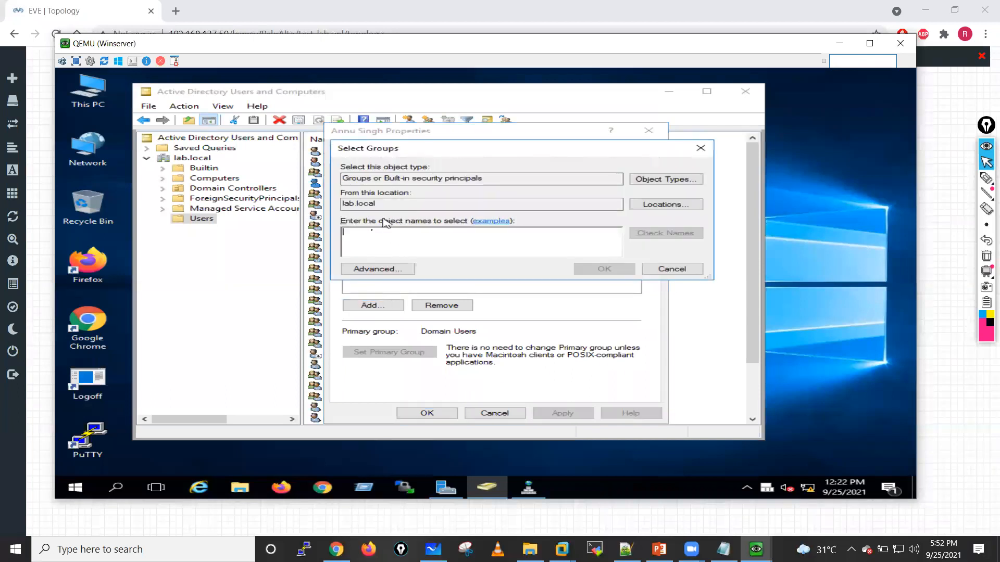
pyautogui.write('HR')
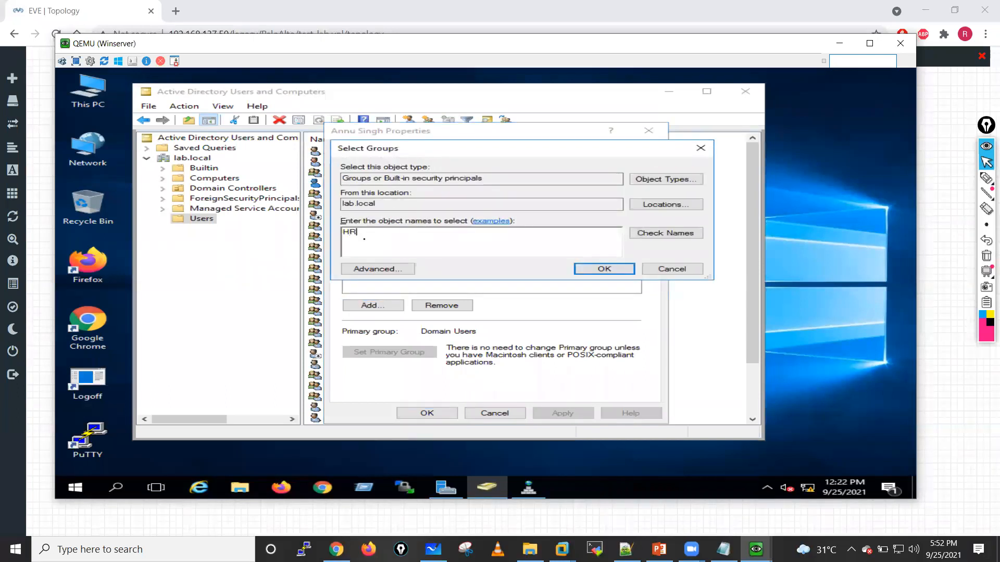
pyautogui.click(667, 232)
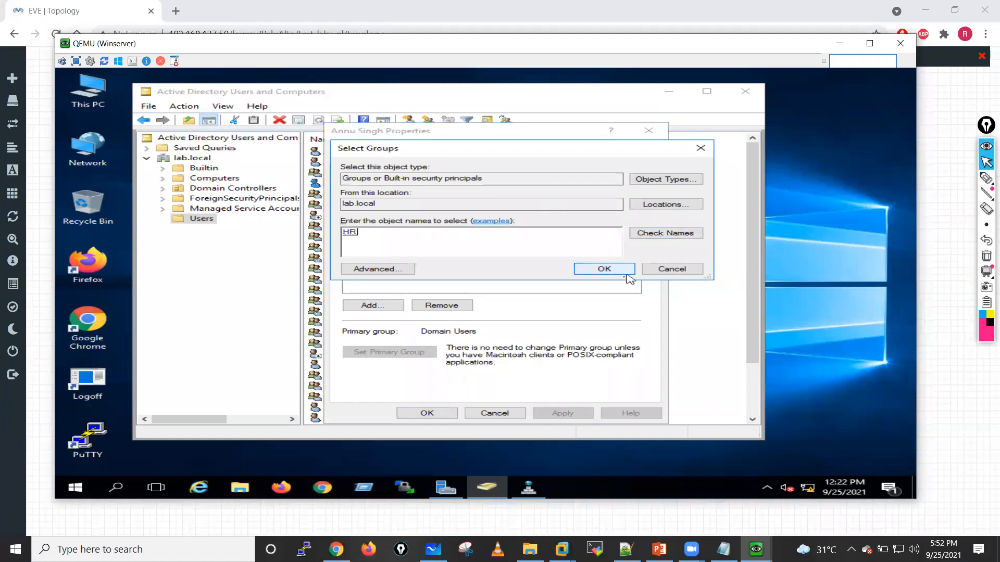
pyautogui.click(604, 269)
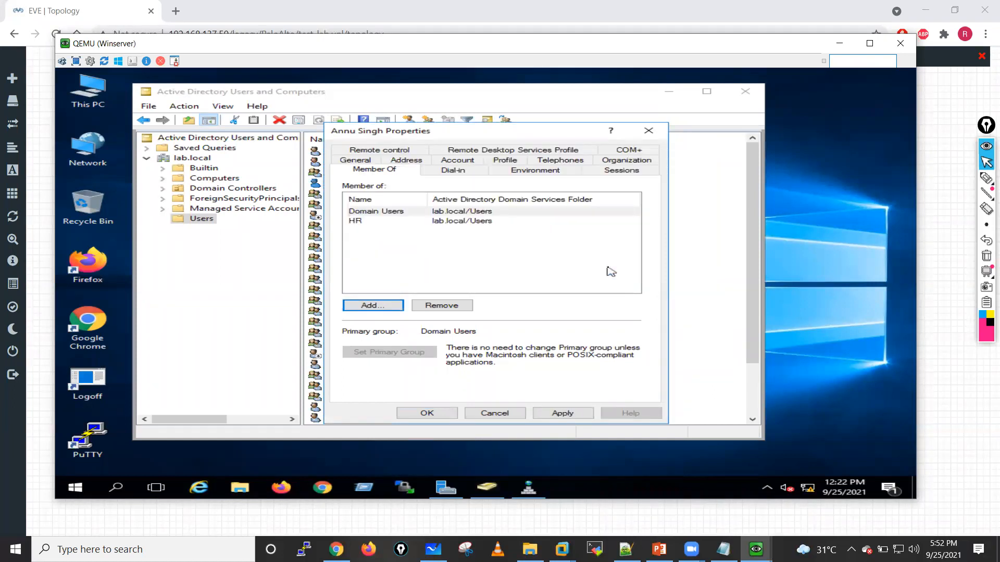
pyautogui.click(564, 414)
pyautogui.click(417, 415)
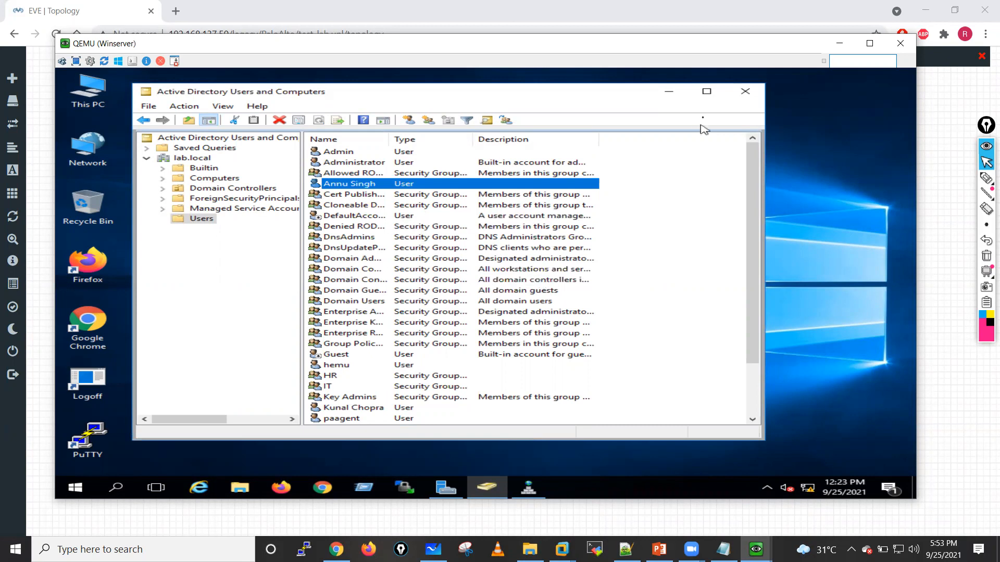
# Step: Minimize Active Directory Users and Computers, switch to the QEMU Win client, and open a Command Prompt there
pyautogui.click(669, 93)
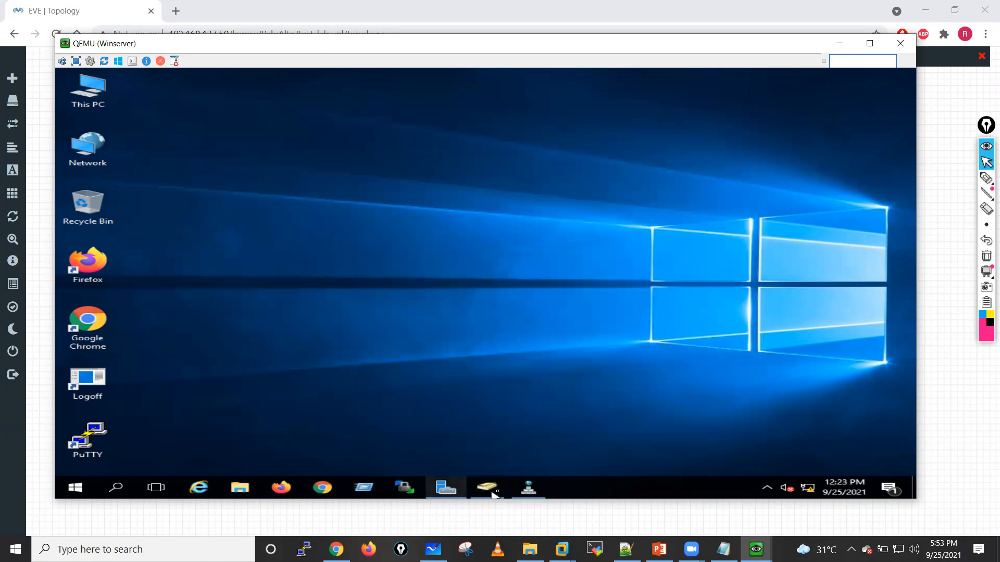
pyautogui.moveTo(526, 490)
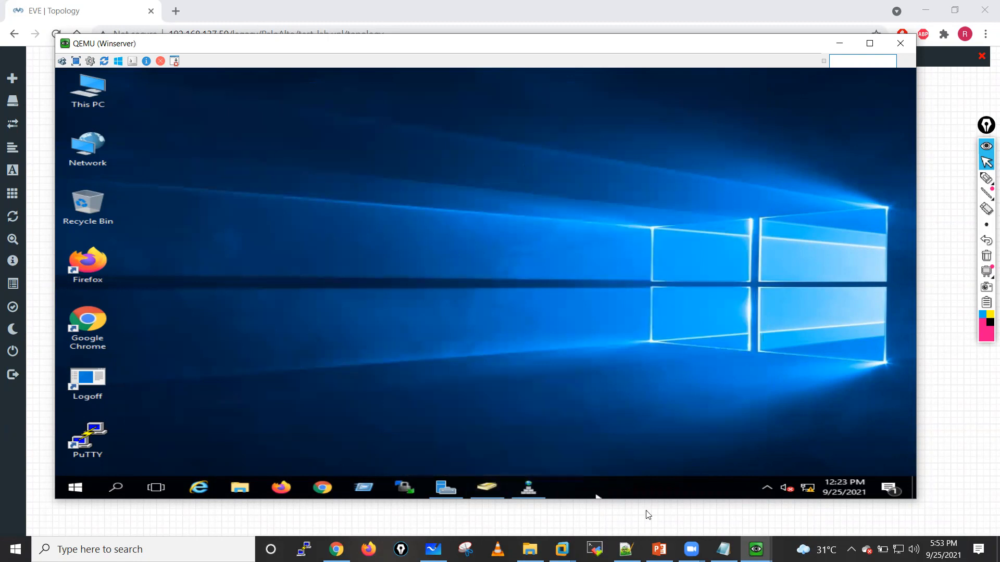
pyautogui.moveTo(755, 550)
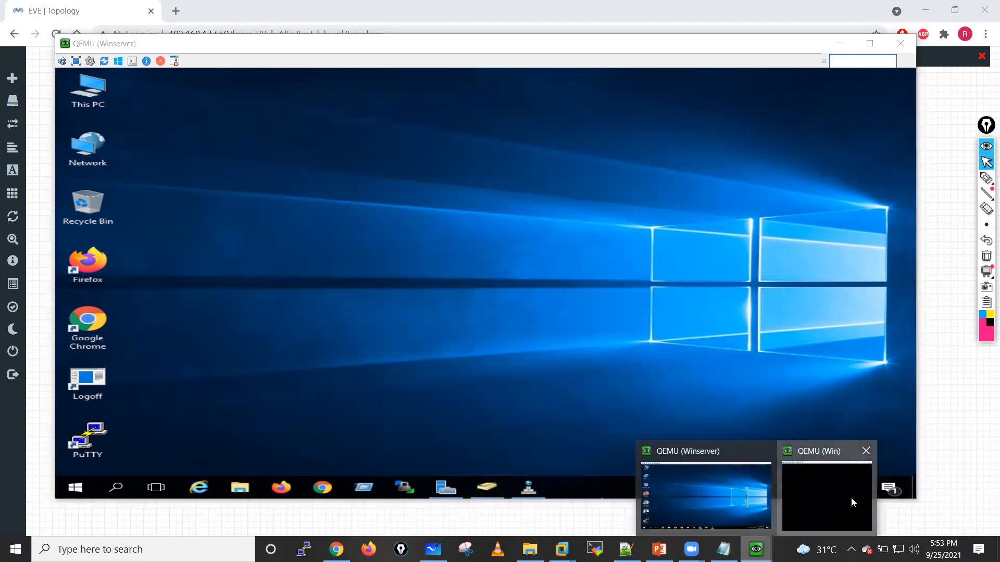
pyautogui.click(851, 498)
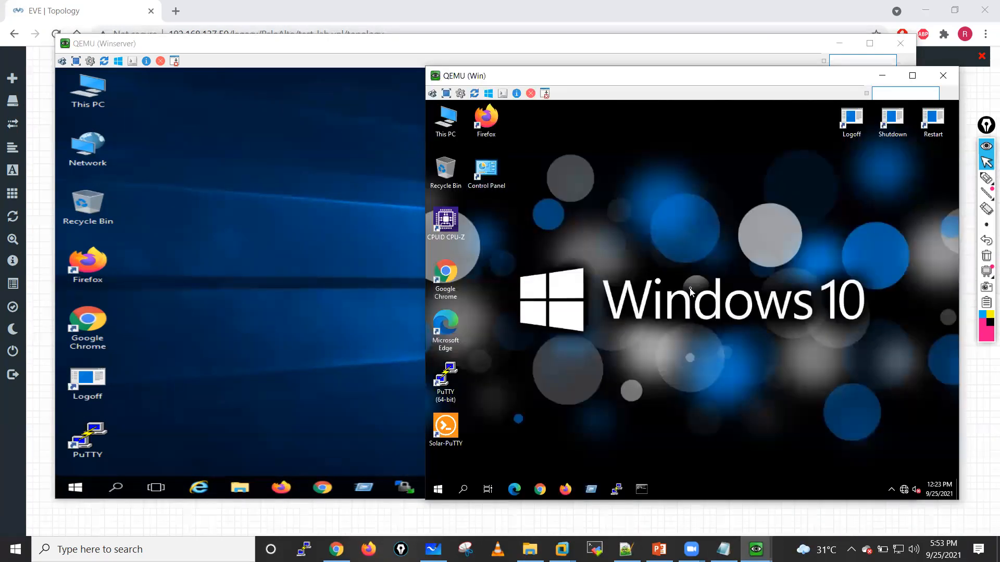
pyautogui.click(641, 489)
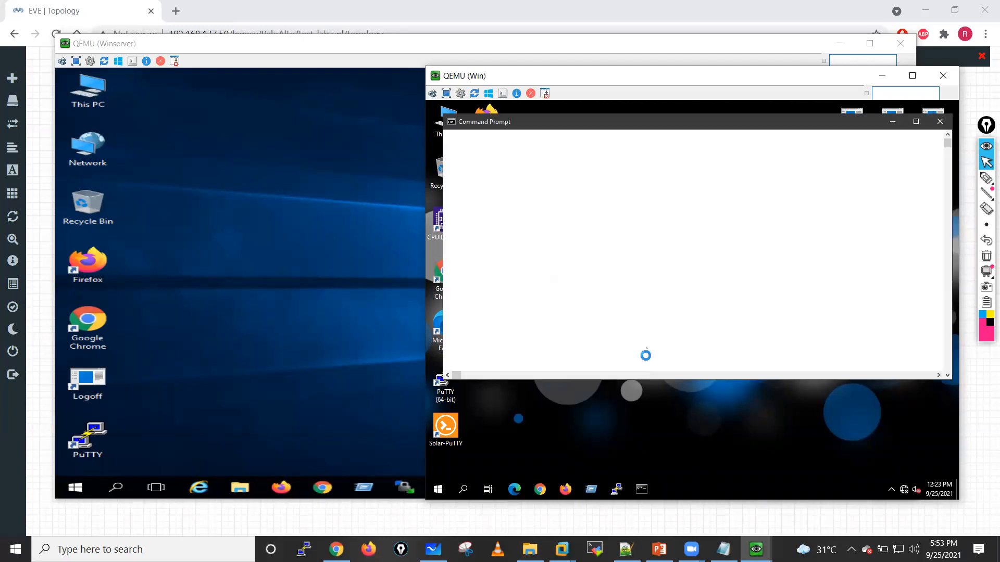
pyautogui.click(616, 258)
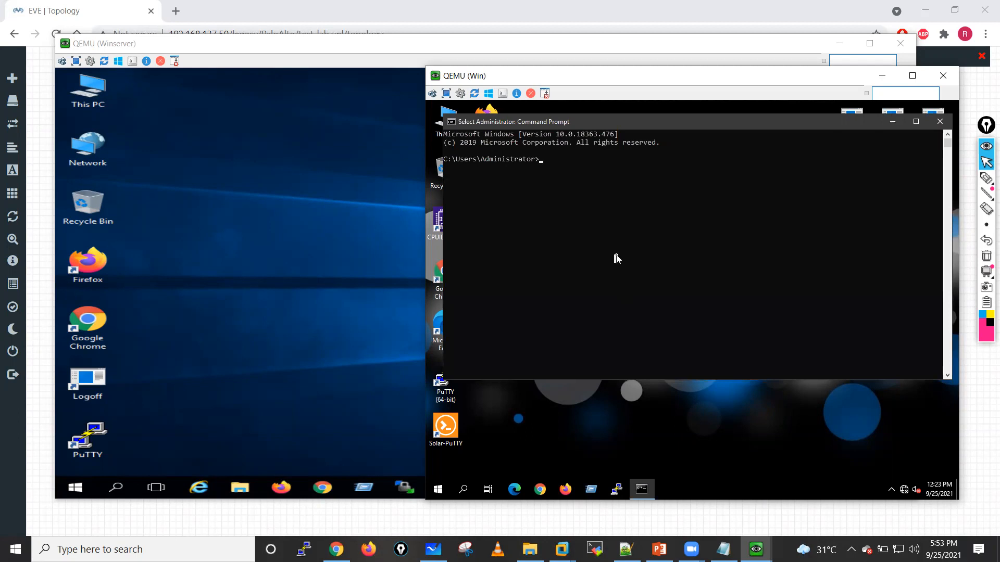
# Step: Test connectivity from the client to the server by pinging 10.1.1.230, stopping the ping after a few replies
pyautogui.write('ping 10.1.1')
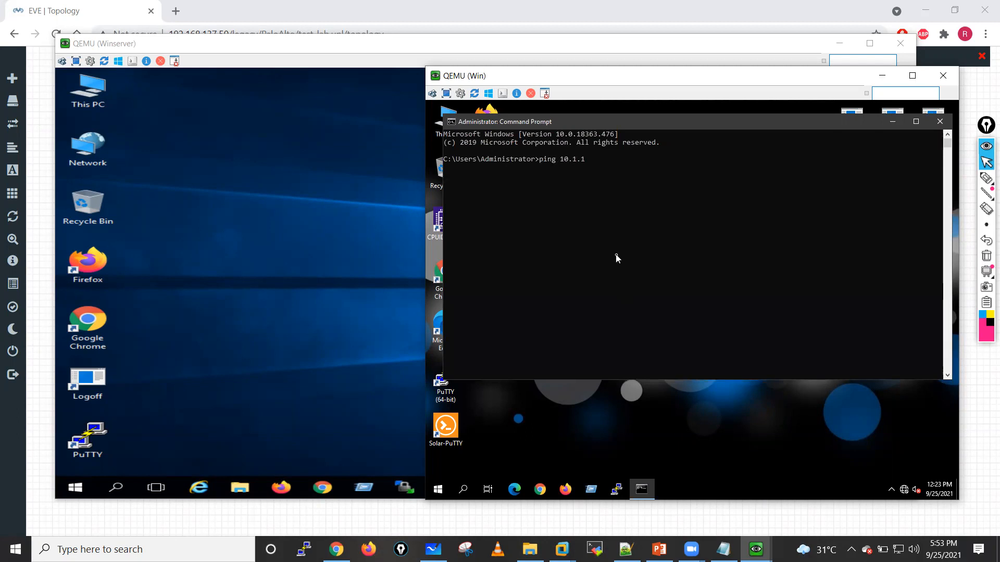
pyautogui.write('.230')
pyautogui.press('Return')
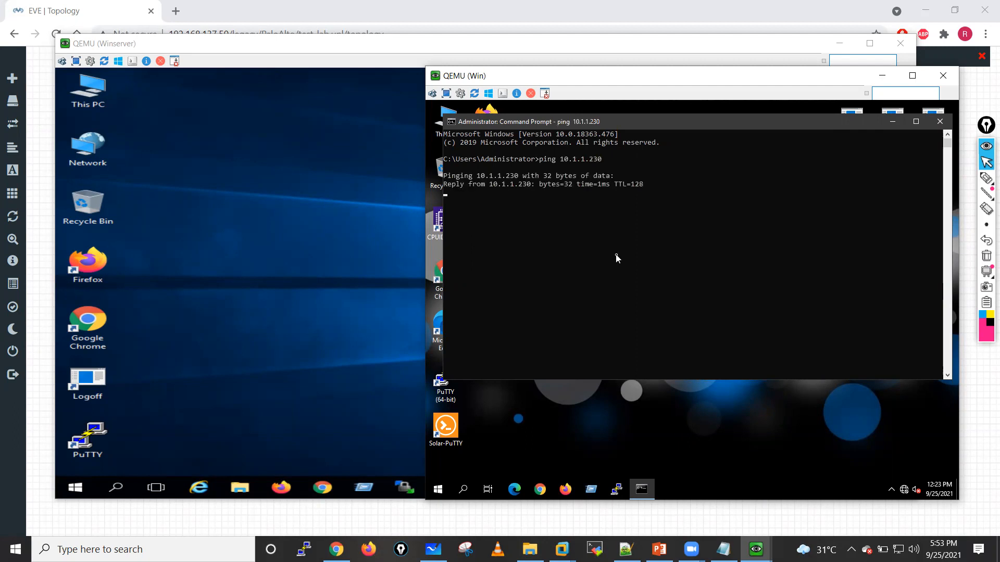
pyautogui.hotkey('ctrl', 'c')
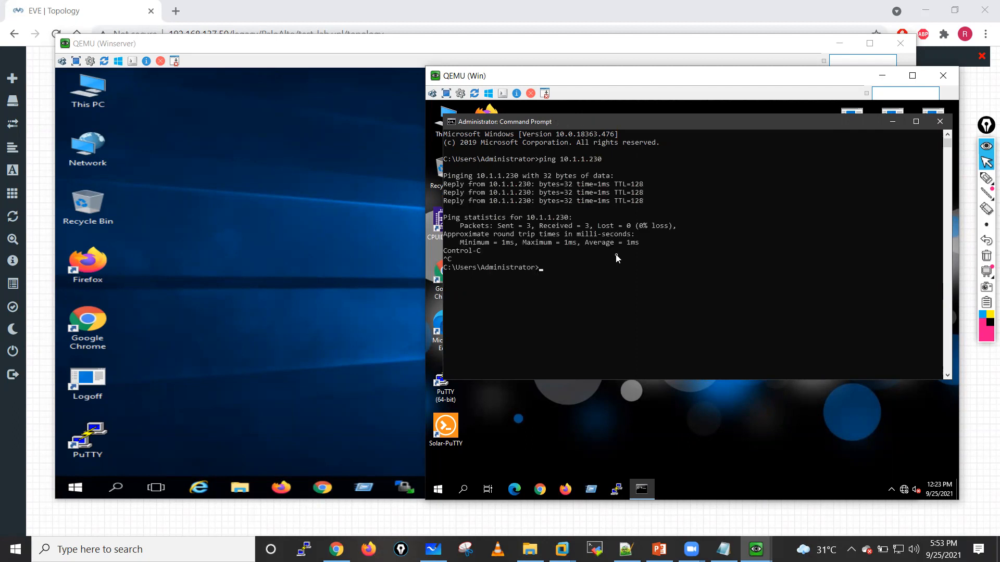
# Step: Test name resolution of the domain by pinging lab.local, and stop the ping early
pyautogui.write('ping lab.local')
pyautogui.press('Return')
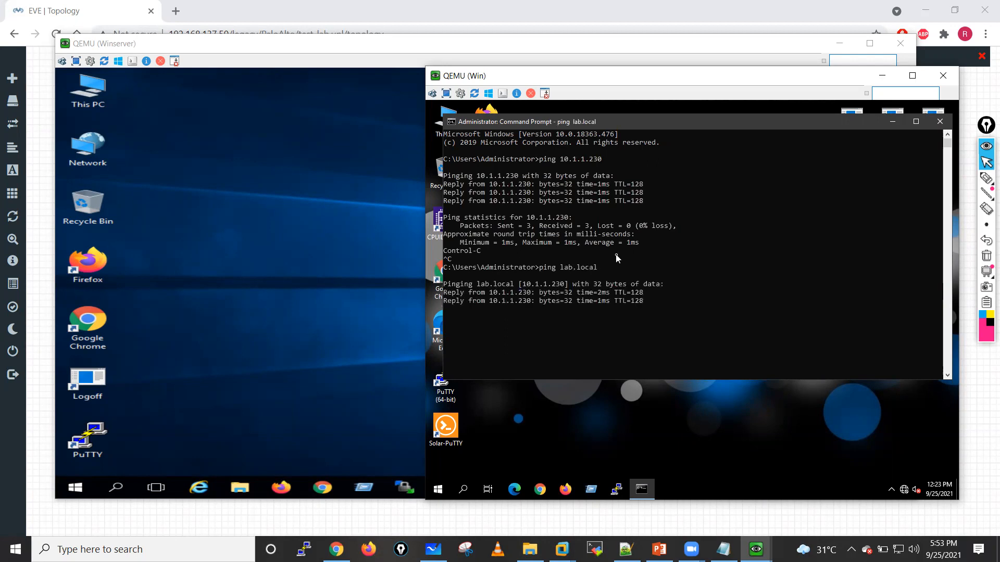
pyautogui.hotkey('ctrl', 'c')
pyautogui.press('Return')
pyautogui.press('Return')
pyautogui.press('Return')
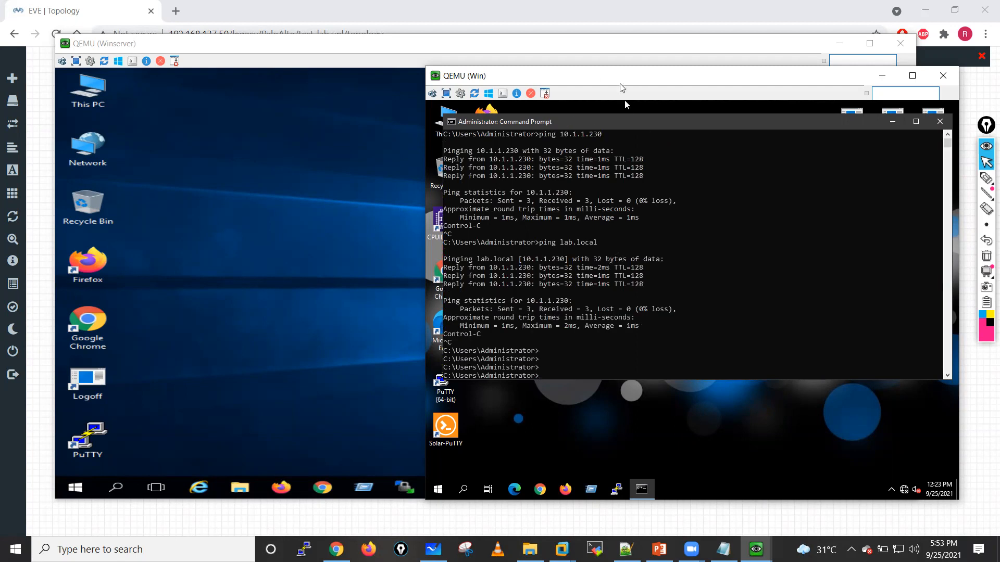
# Step: Minimize the Command Prompt and open the computer name and domain change settings from the client's Control Panel system settings
pyautogui.moveTo(630, 82); pyautogui.dragTo(582, 82)
pyautogui.click(892, 120)
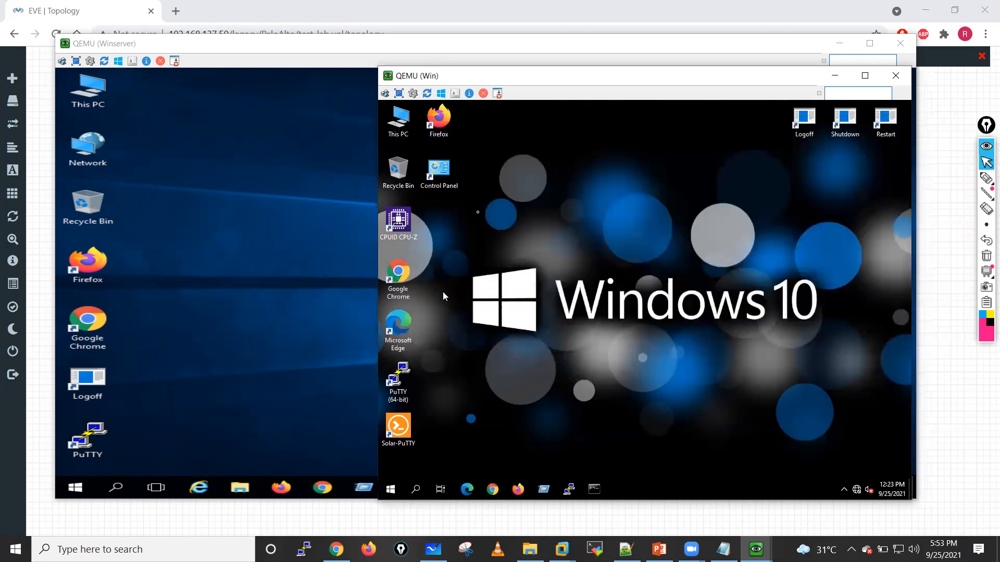
pyautogui.doubleClick(437, 178)
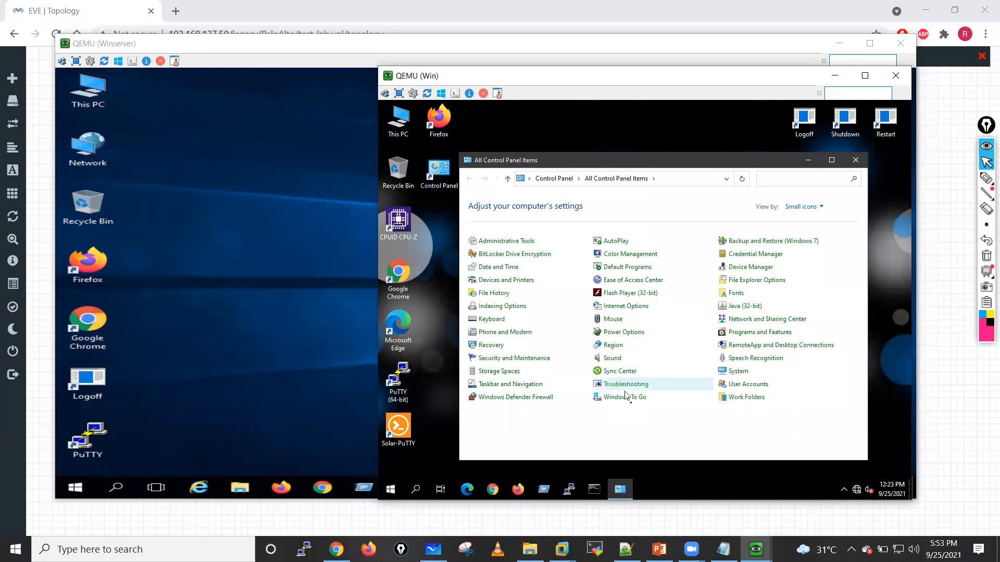
pyautogui.click(739, 373)
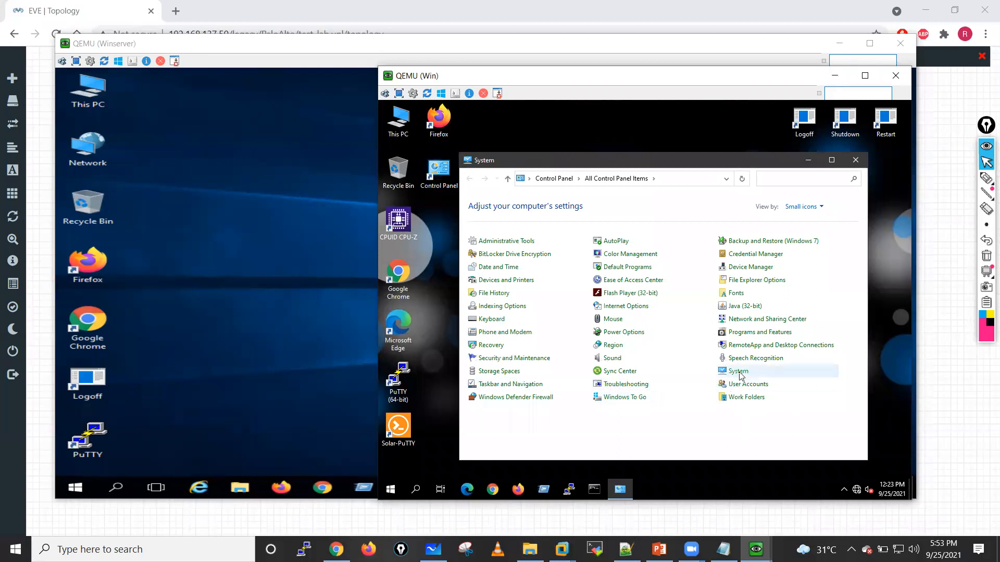
pyautogui.click(821, 358)
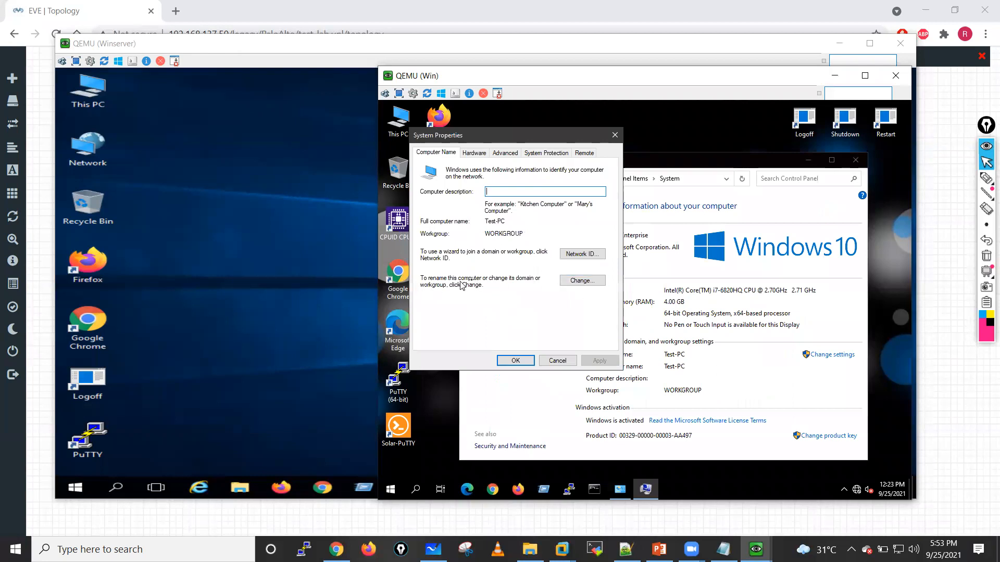
pyautogui.click(581, 281)
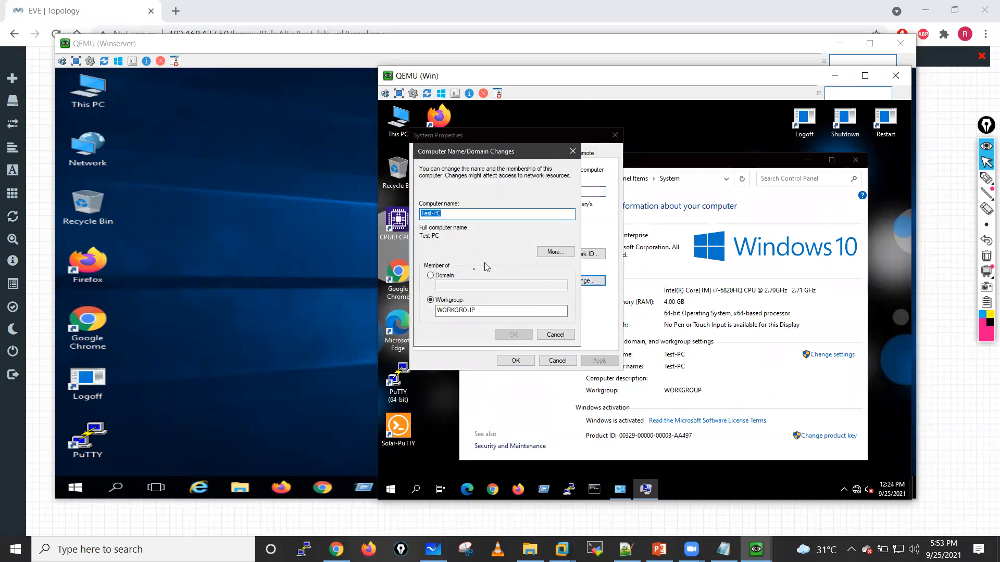
# Step: Change the computer's membership from workgroup to the domain lab.local and submit the change
pyautogui.click(430, 275)
pyautogui.click(456, 286)
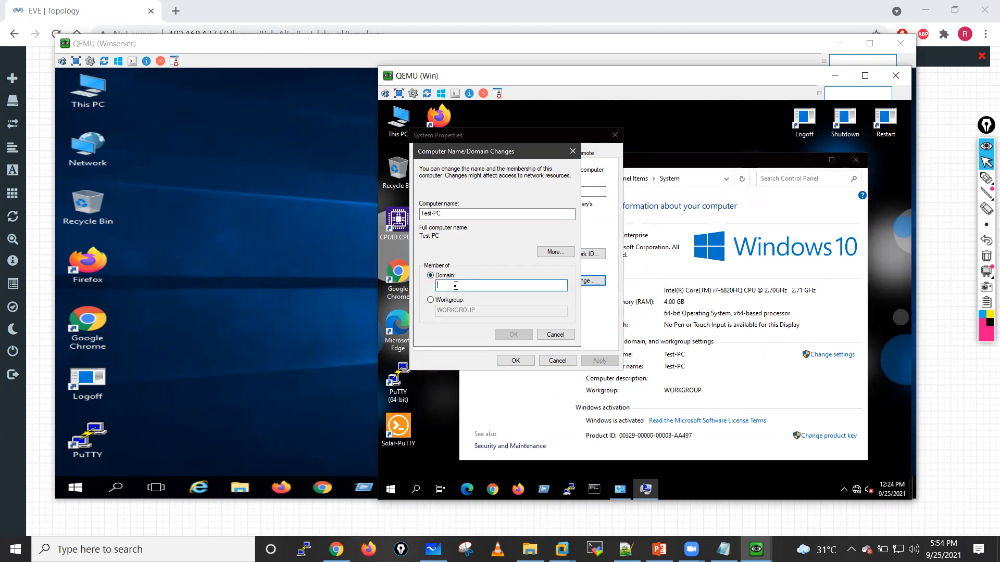
pyautogui.write('lab.local')
pyautogui.click(512, 335)
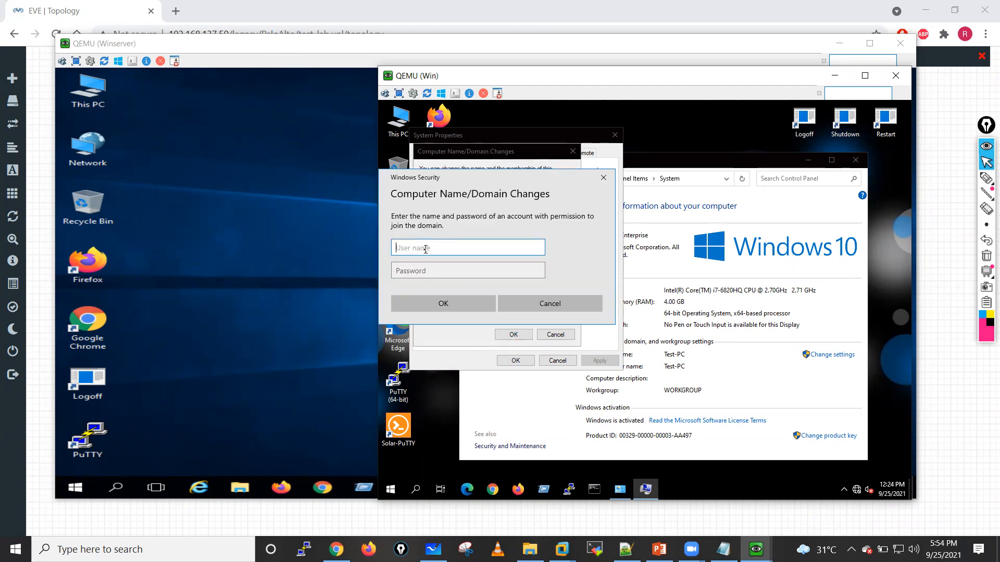
# Step: Try to authorize the domain join as Administrator with the account password, and dismiss the resulting message
pyautogui.write('Administrator')
pyautogui.click(448, 272)
pyautogui.write('••••••••')
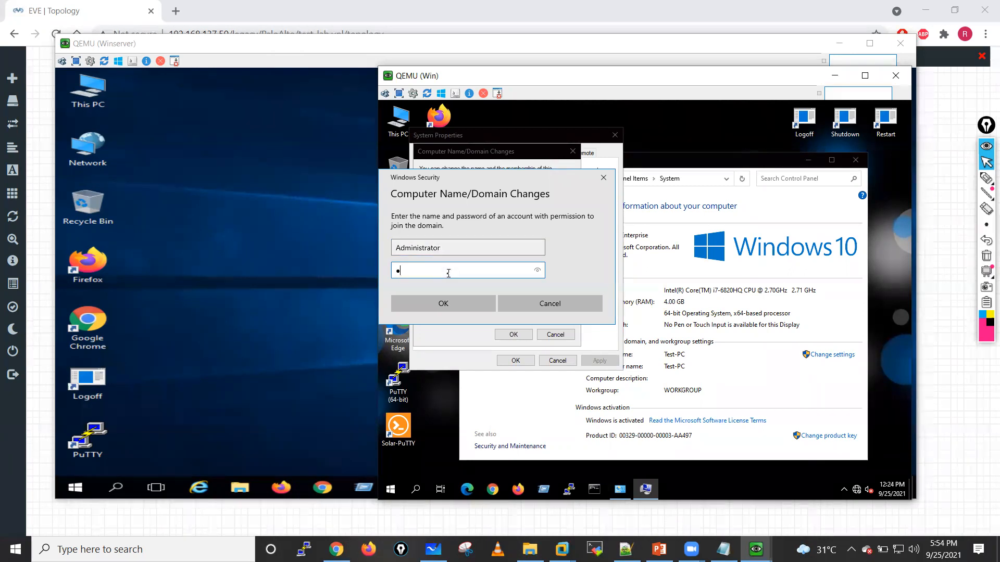
pyautogui.write('•••')
pyautogui.click(536, 272)
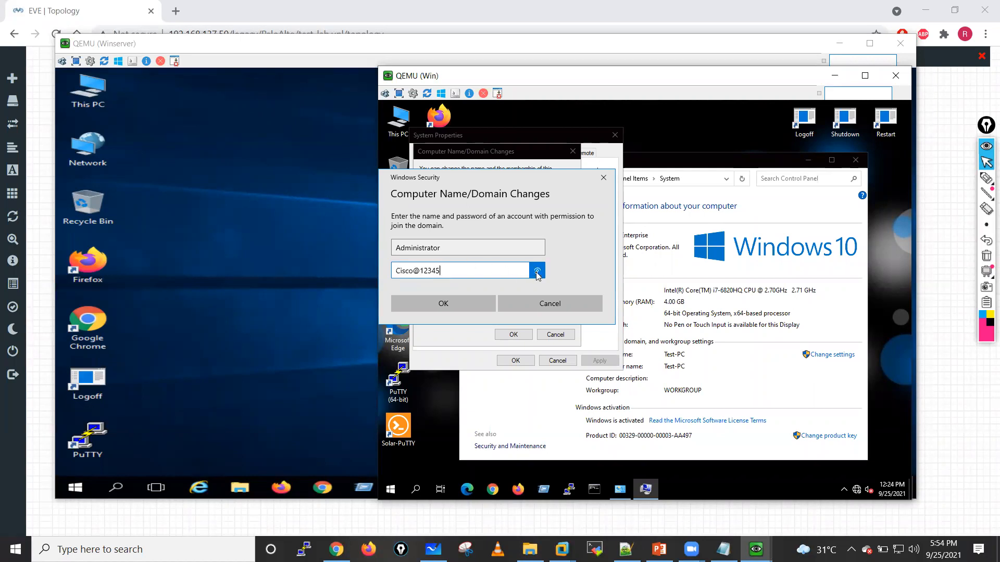
pyautogui.click(444, 304)
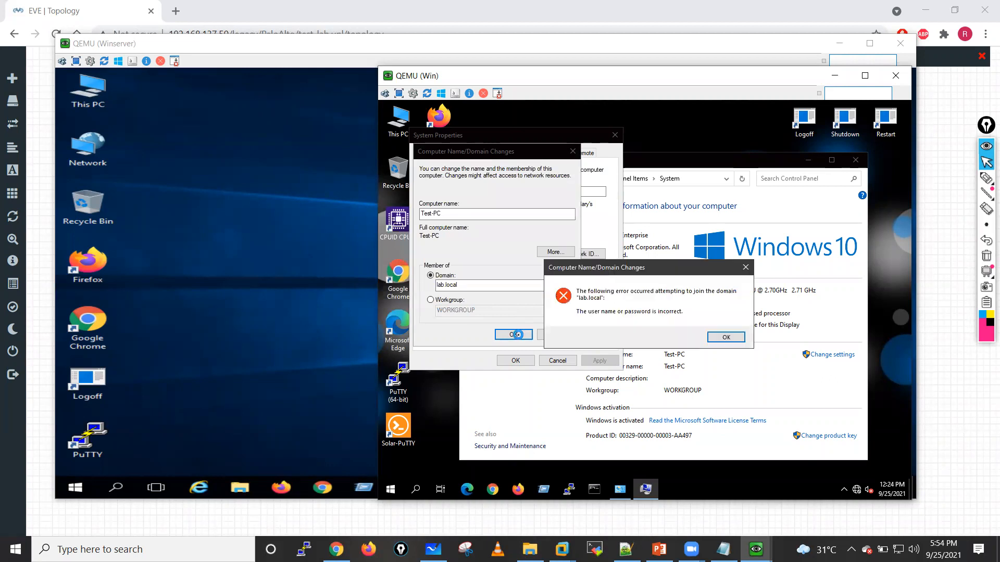
pyautogui.click(725, 338)
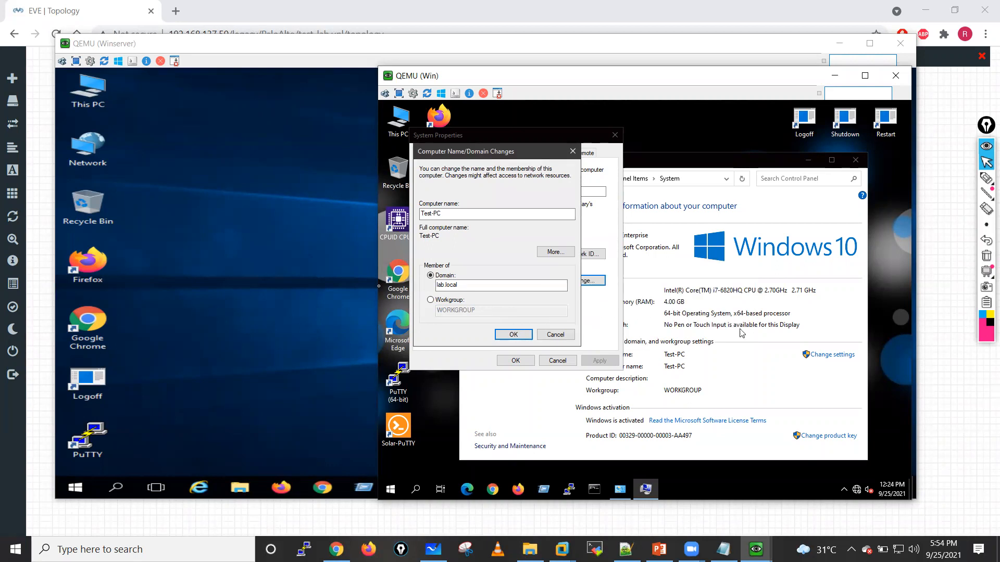
# Step: Switch to the QEMU Winserver and reset the built-in Administrator's password in Active Directory Users and Computers, entering the new password
pyautogui.click(187, 280)
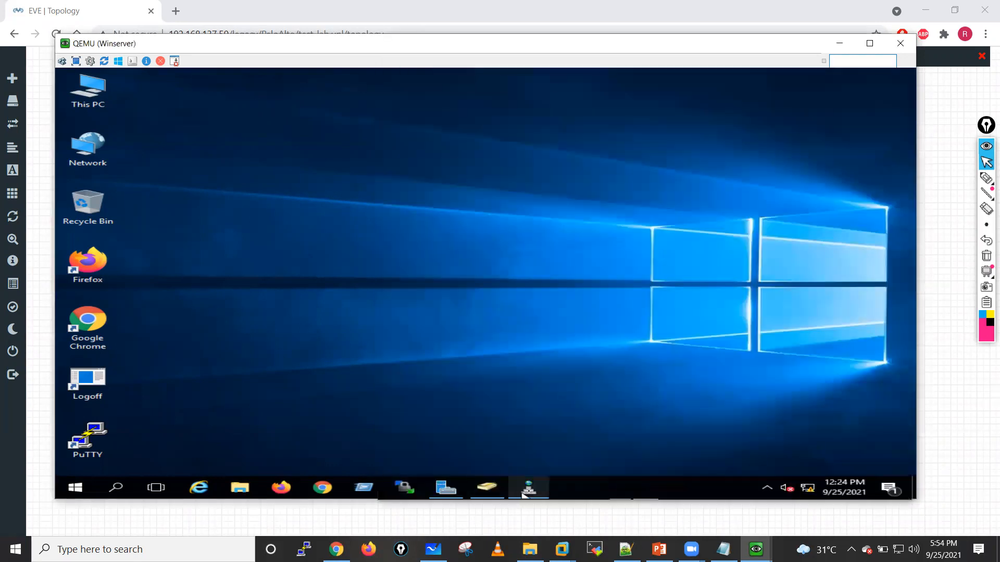
pyautogui.click(486, 486)
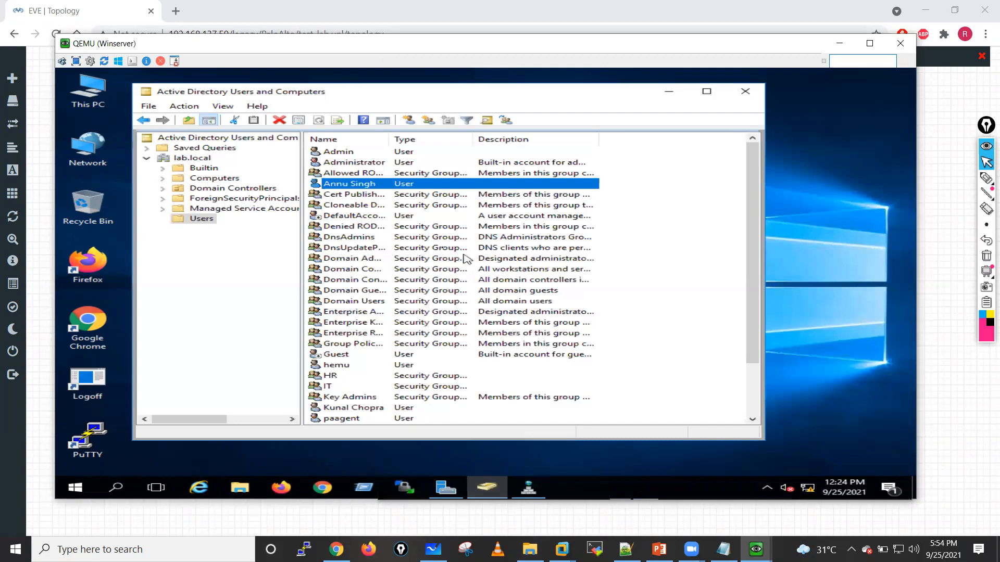
pyautogui.rightClick(347, 164)
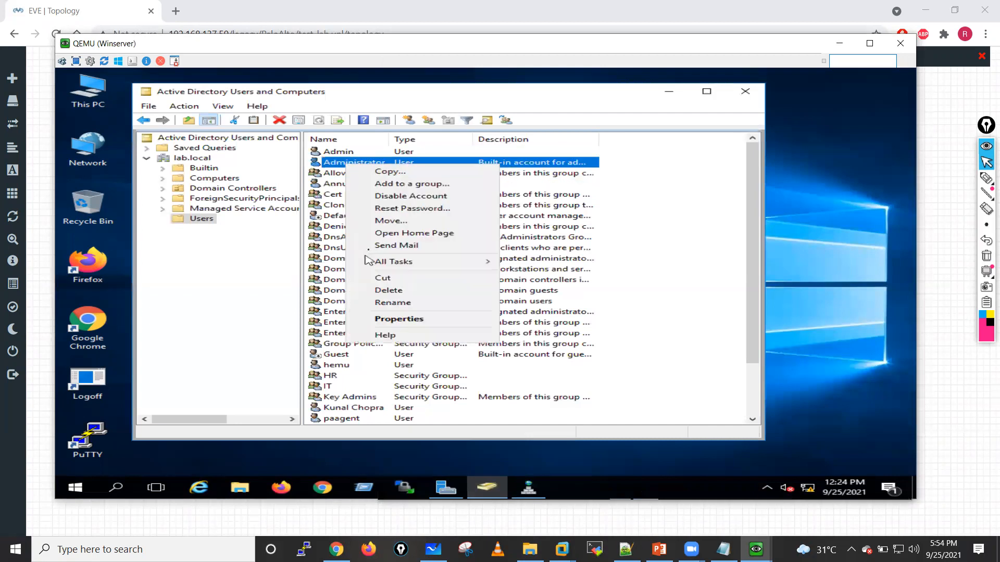
pyautogui.click(400, 209)
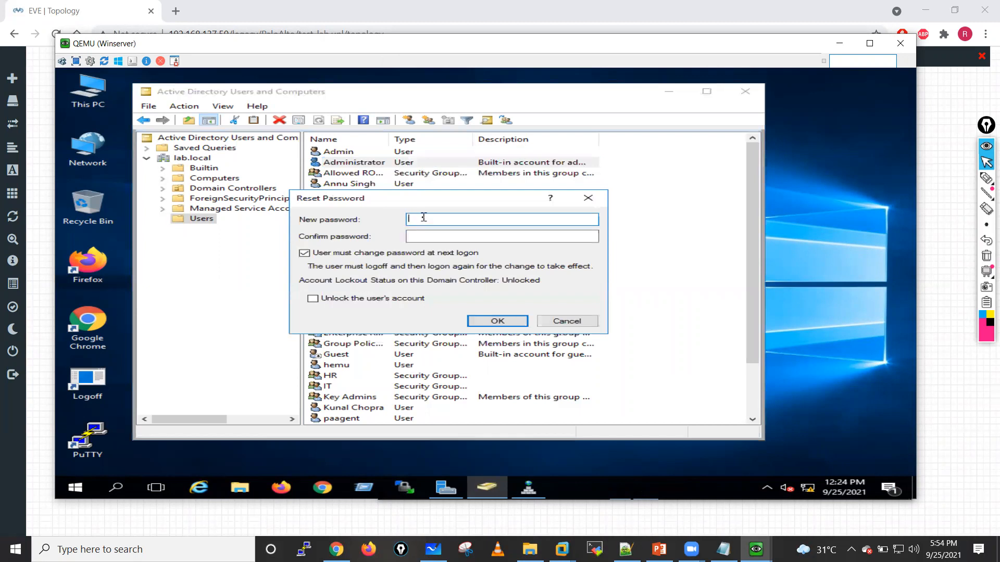
pyautogui.write('•')
pyautogui.press('shift')
pyautogui.press('shift')
pyautogui.press('shift')
pyautogui.press('shift')
pyautogui.press('shift')
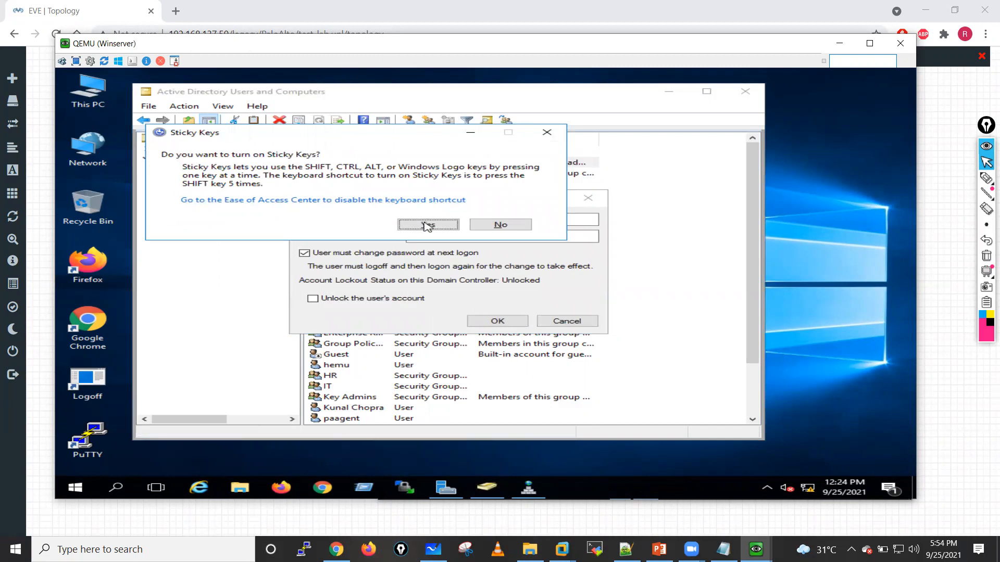
pyautogui.click(426, 225)
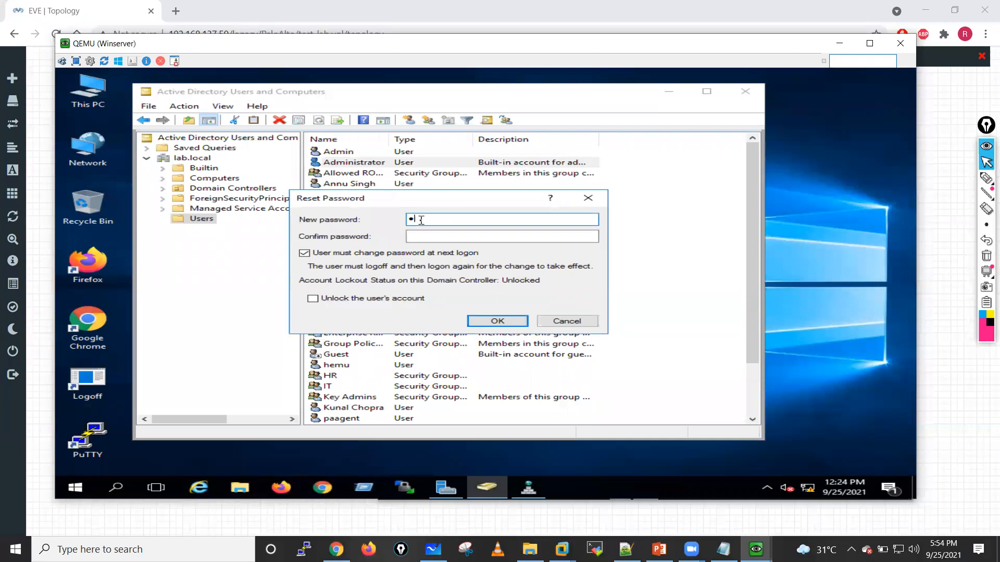
# Step: Submit the Administrator account's password reset and start re-entering the new password
pyautogui.press('Return')
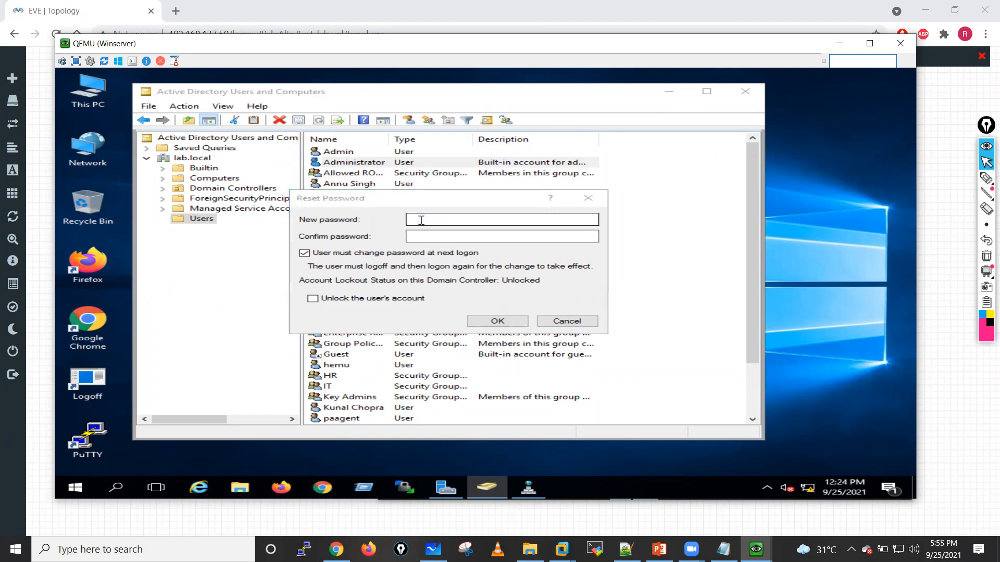
pyautogui.click(425, 224)
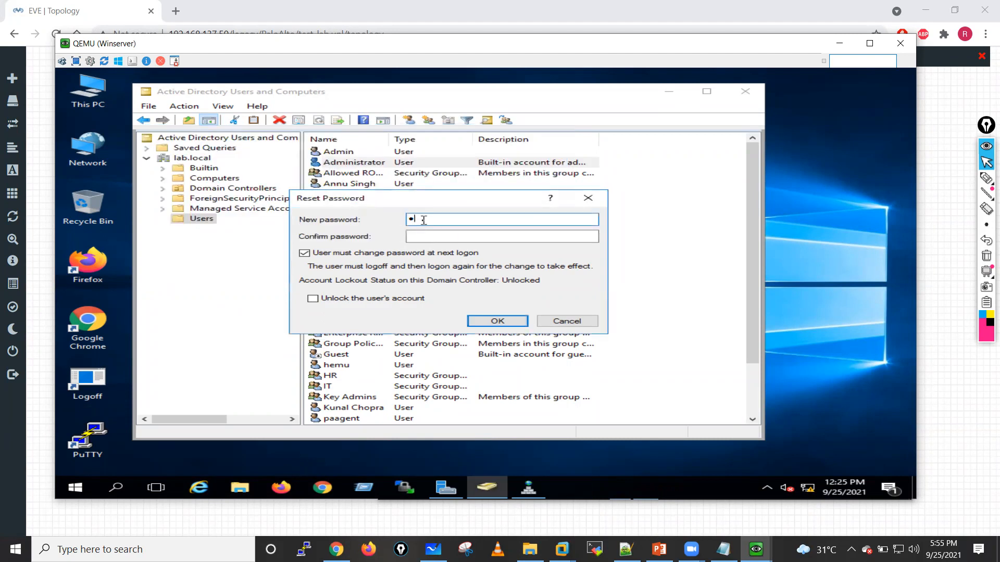
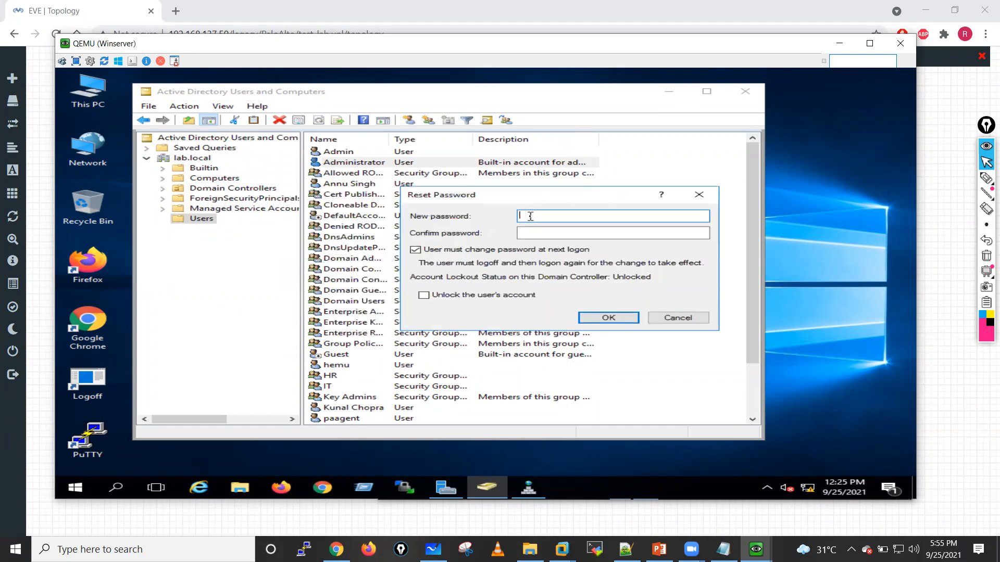
# Step: Reset the Administrator account's password, entering and confirming the new password without requiring a change at next logon
pyautogui.write('••••••••••••')
pyautogui.click(536, 234)
pyautogui.write('••••••••••••')
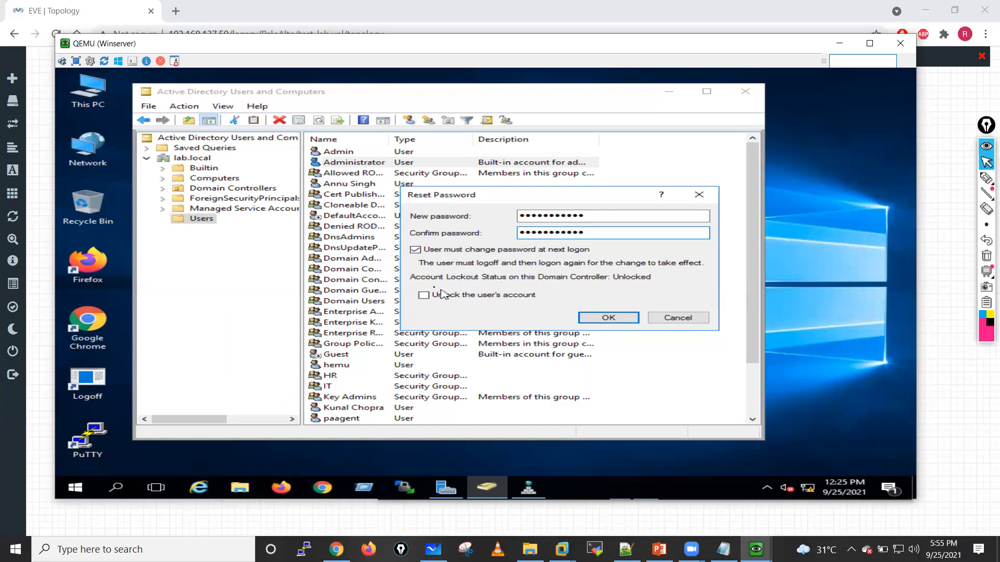
pyautogui.click(596, 318)
pyautogui.click(595, 319)
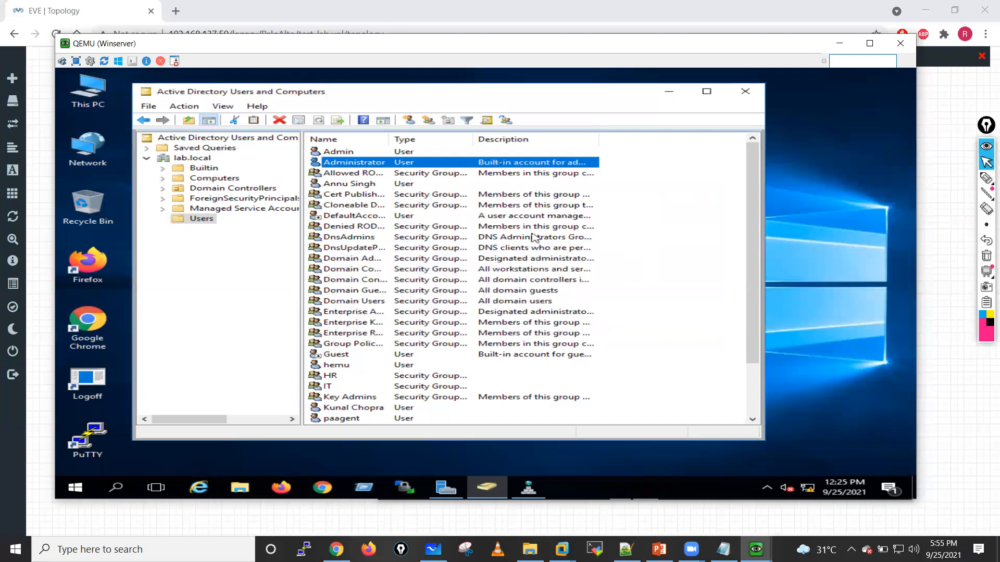
# Step: View the Admin user's properties, close them, and reset that account's password by entering and confirming the new password
pyautogui.doubleClick(344, 152)
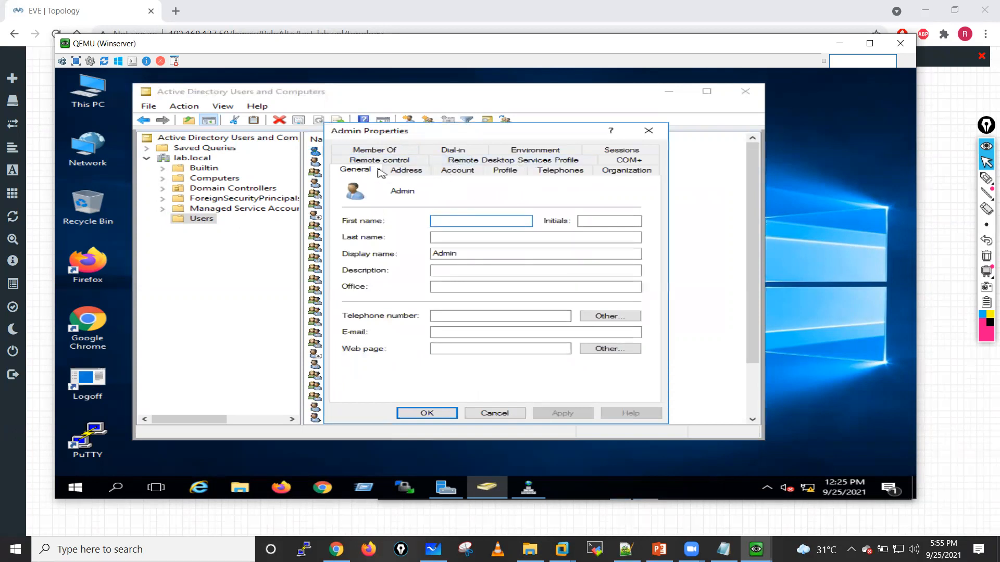
pyautogui.click(648, 130)
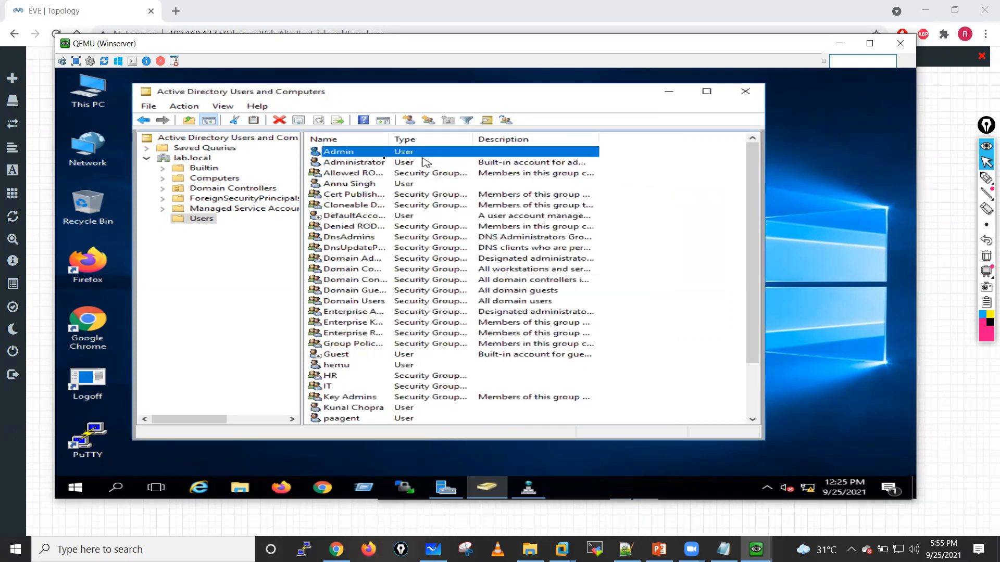
pyautogui.rightClick(369, 156)
pyautogui.click(419, 199)
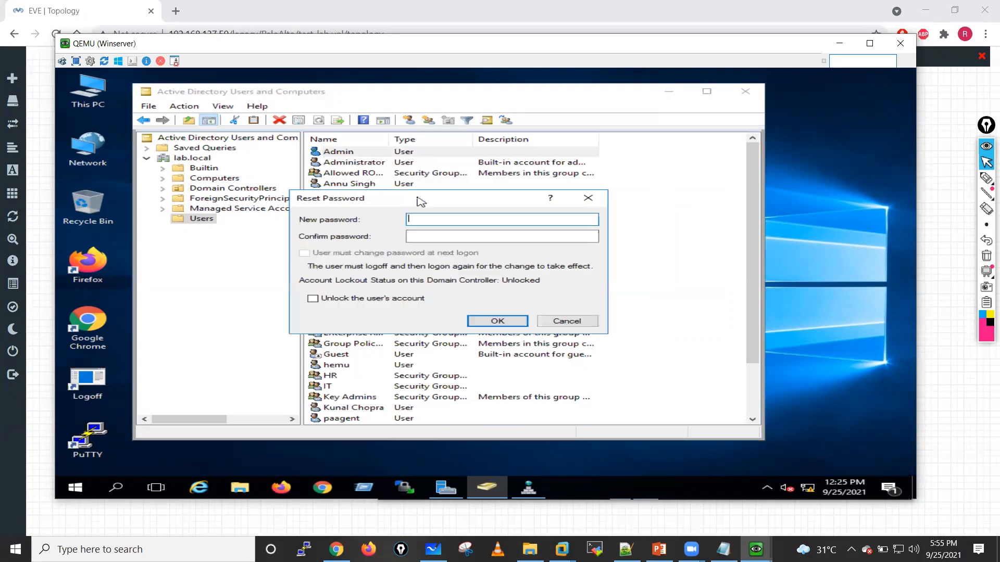
pyautogui.write('•')
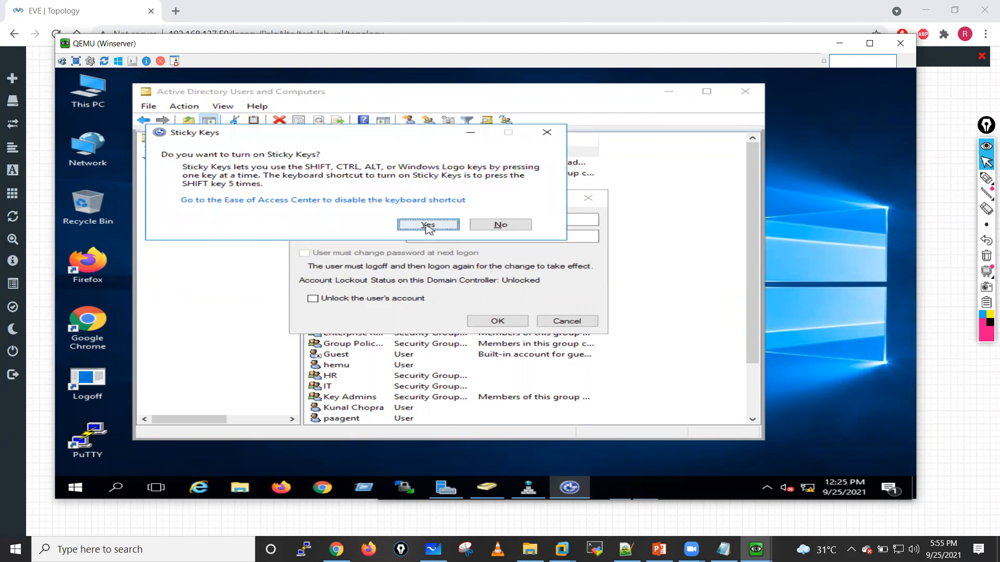
pyautogui.click(426, 225)
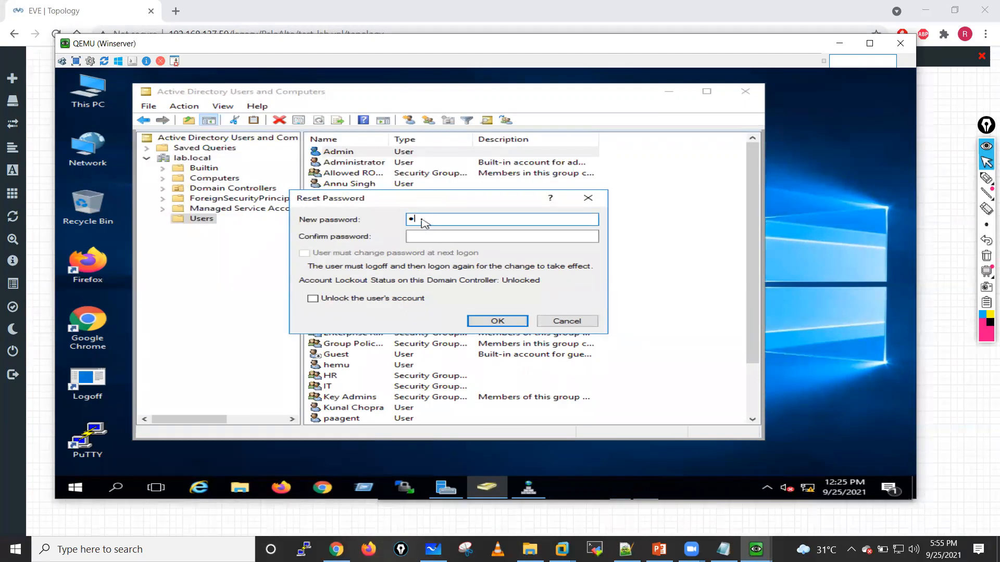
pyautogui.press('BackSpace')
pyautogui.write('***********')
pyautogui.click(433, 237)
pyautogui.write('***********')
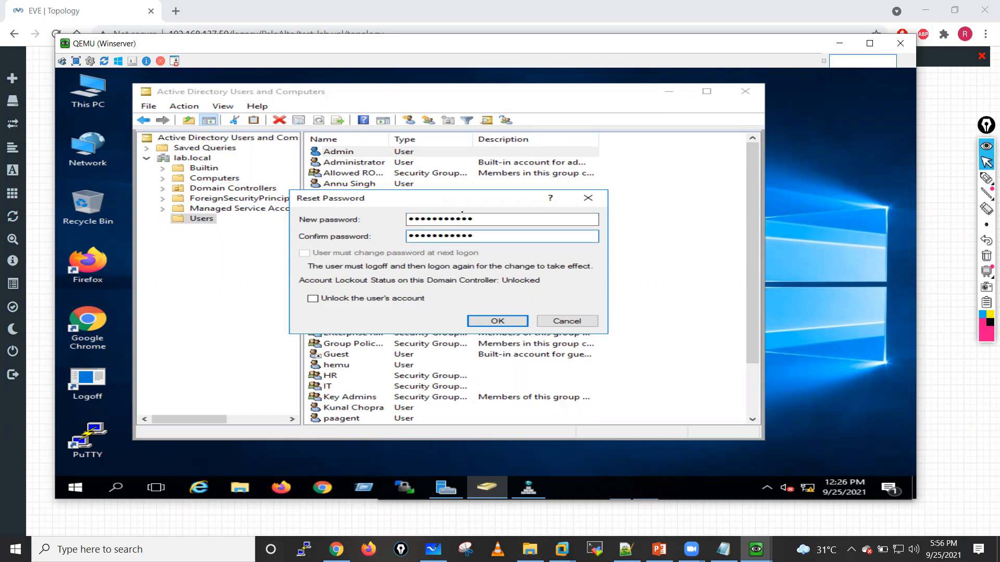
pyautogui.click(471, 321)
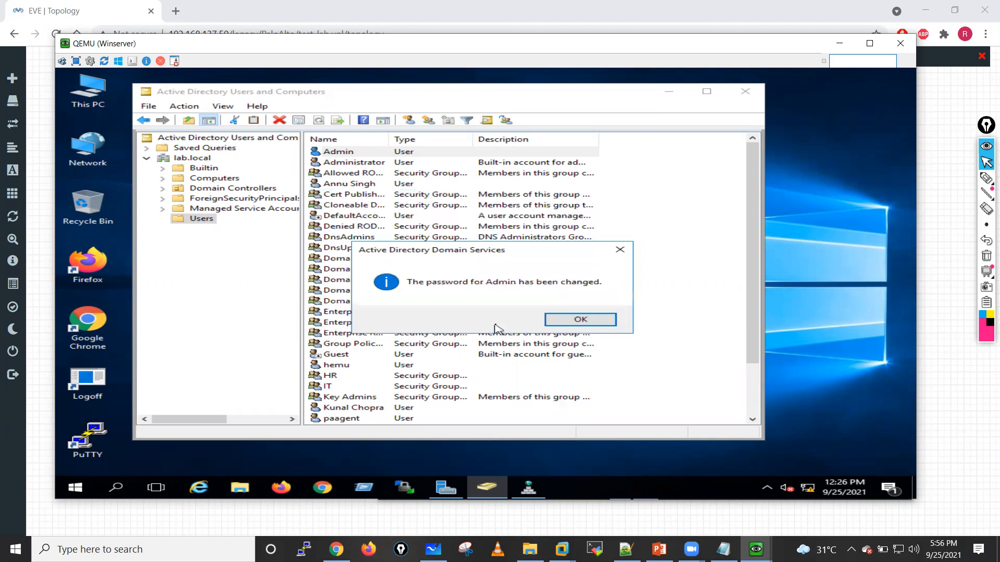
pyautogui.click(564, 320)
# Step: Switch to the Win client and authorize the domain join with the Administrator user name and account password
pyautogui.moveTo(754, 547)
pyautogui.click(859, 485)
pyautogui.click(522, 338)
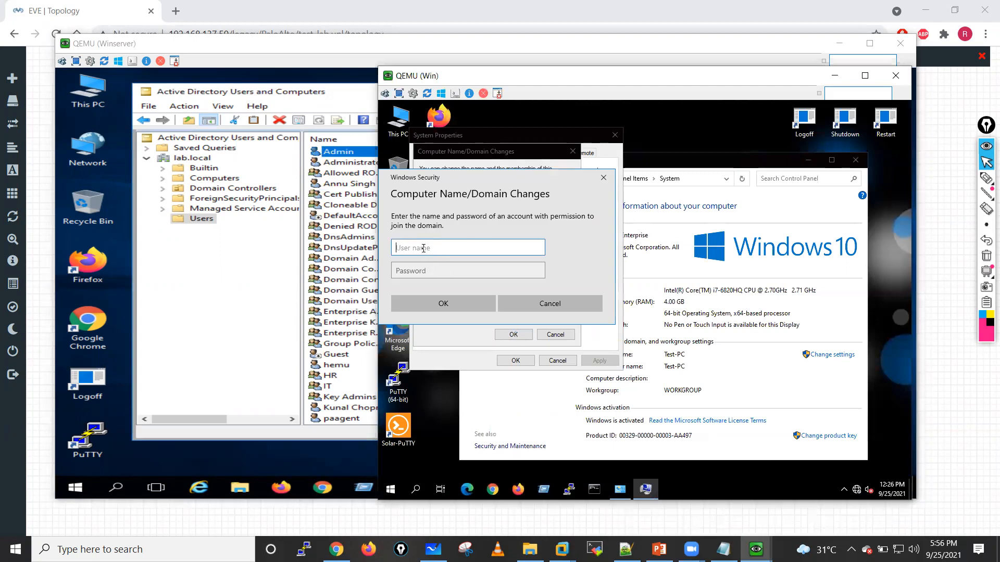
pyautogui.write('Administrator')
pyautogui.click(415, 273)
pyautogui.write('****')
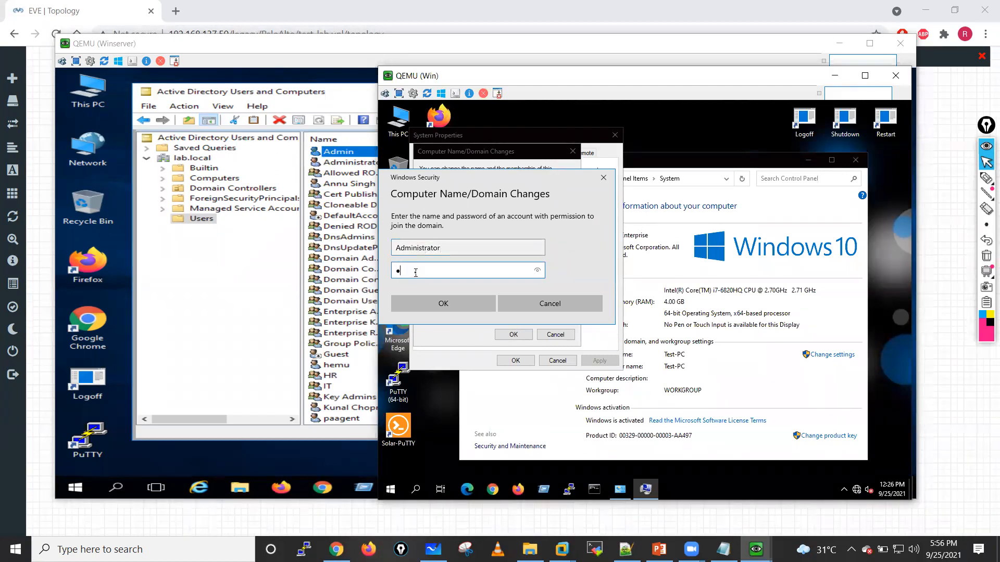
pyautogui.write('******')
pyautogui.press('Return')
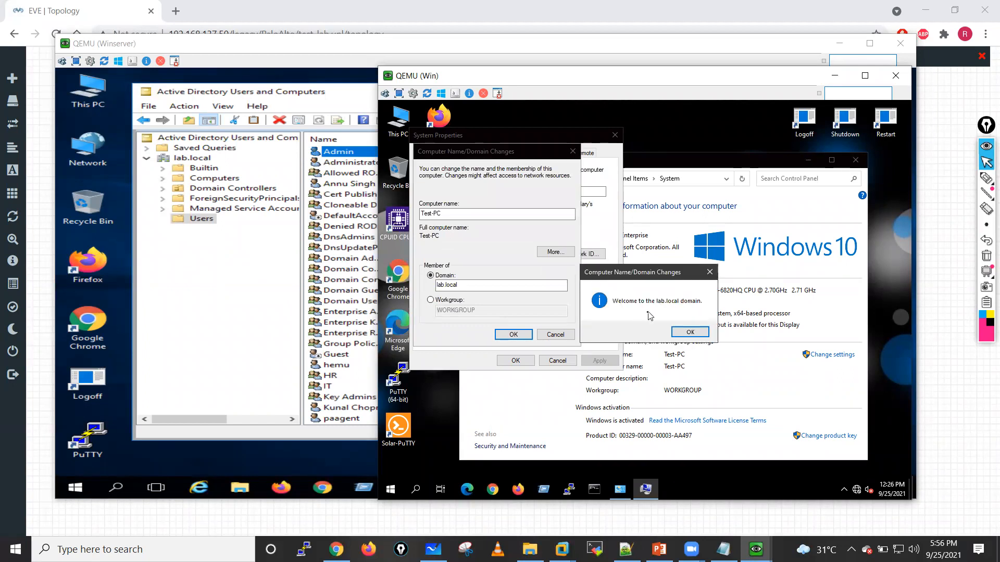
# Step: Complete the client's lab.local domain change and restart the computer immediately to apply it
pyautogui.click(690, 332)
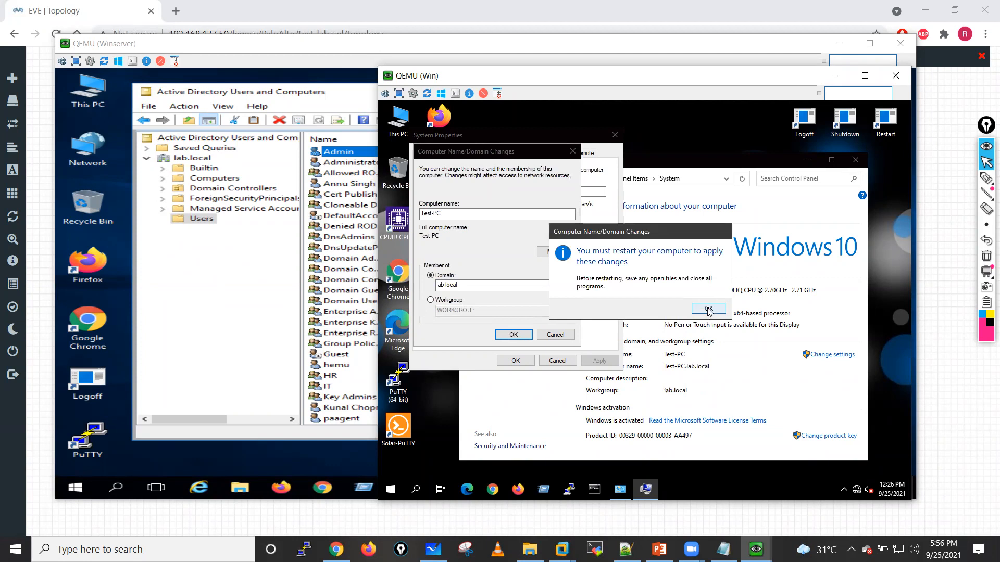
pyautogui.click(708, 309)
pyautogui.click(511, 362)
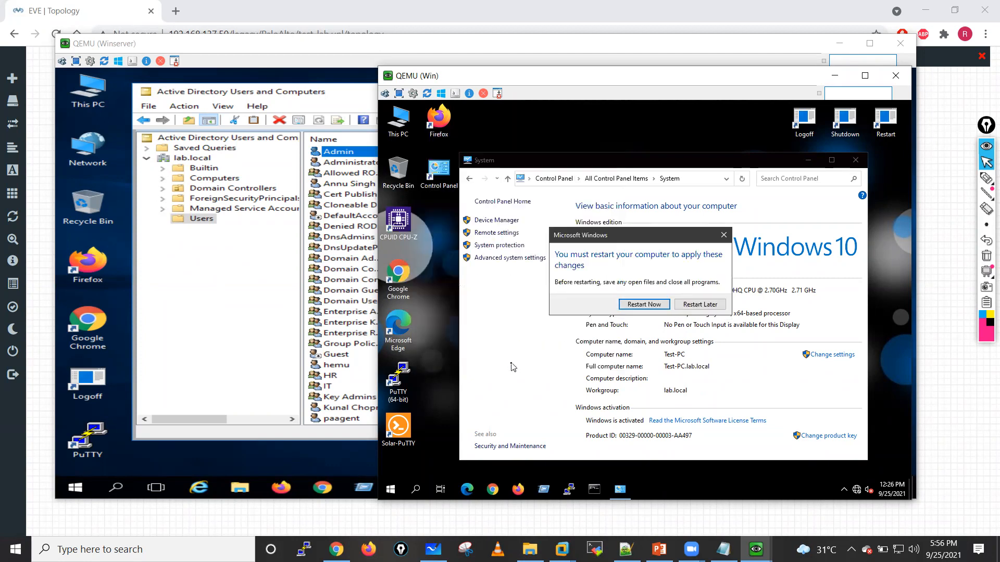
pyautogui.click(645, 306)
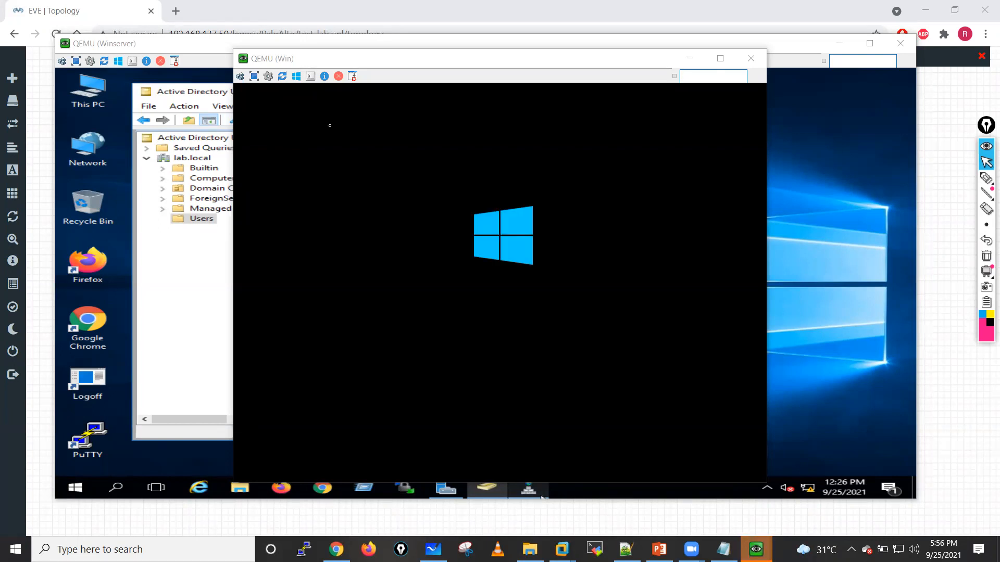
pyautogui.moveTo(397, 59); pyautogui.dragTo(467, 40)
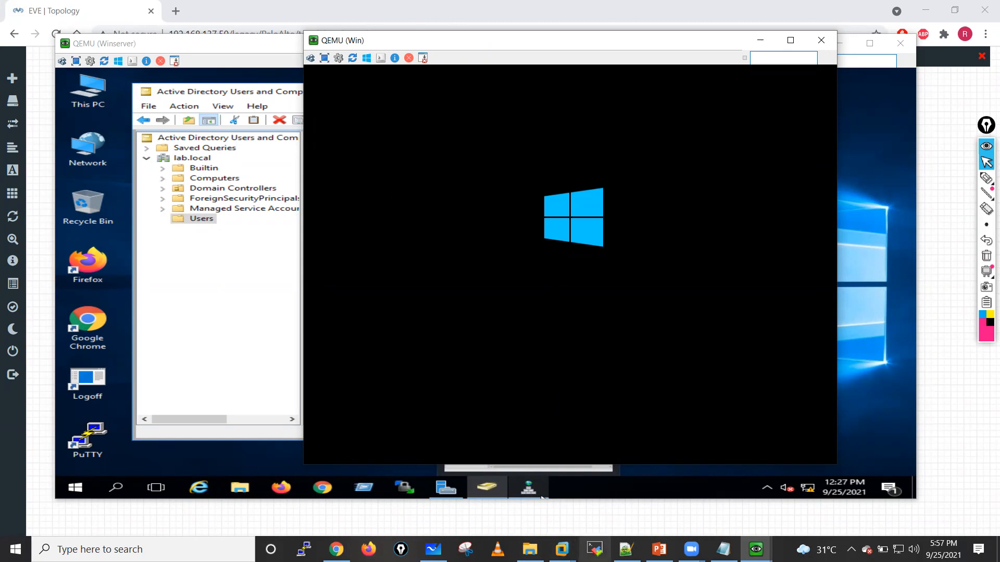
# Step: Power on the PA-FW-10 virtual machine in VMware Workstation and minimize the application
pyautogui.click(564, 549)
pyautogui.click(475, 479)
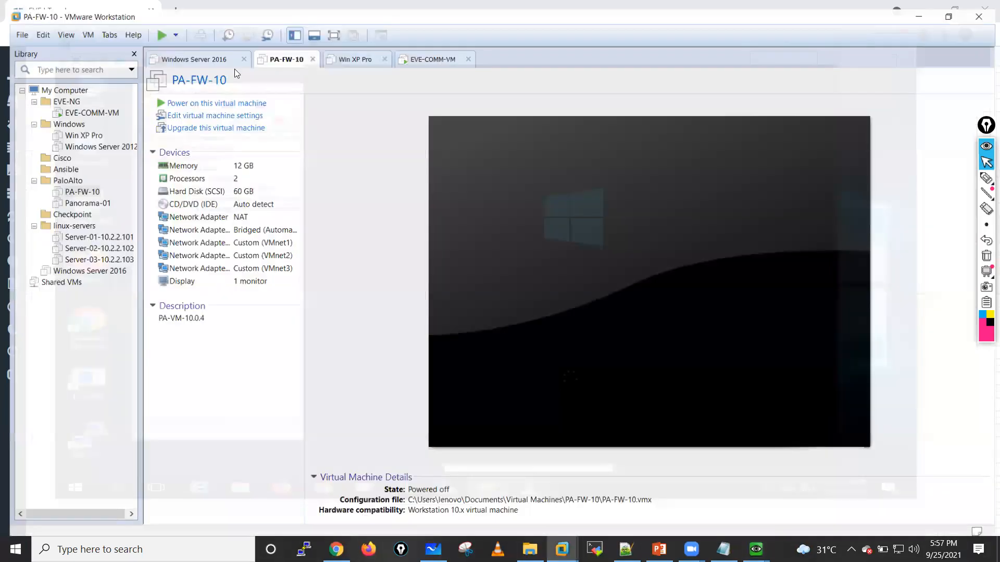
pyautogui.click(214, 94)
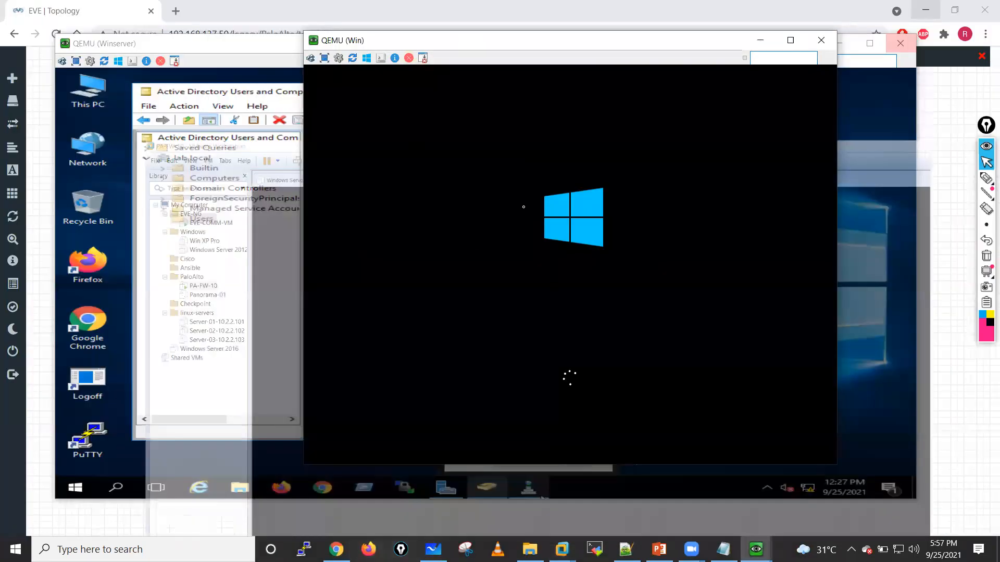
pyautogui.click(921, 8)
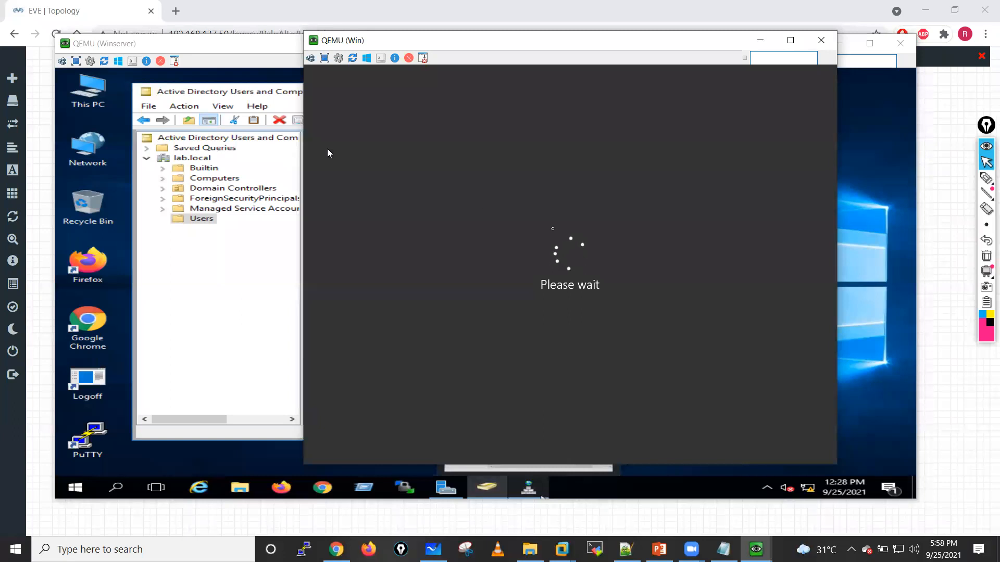
# Step: Return to the Winserver, launch Event Viewer from Server Manager, and open the Windows Security log
pyautogui.moveTo(519, 47); pyautogui.dragTo(545, 45)
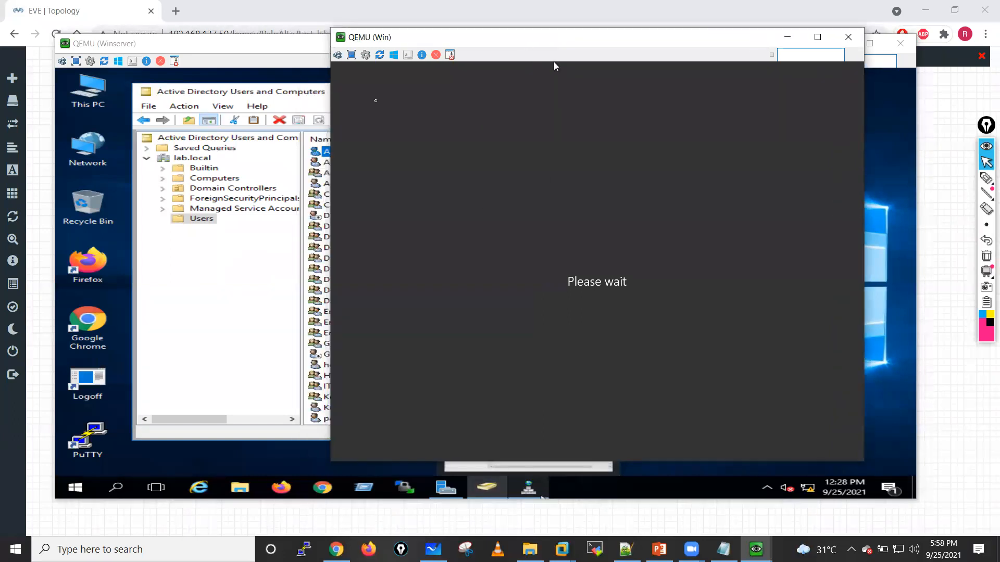
pyautogui.click(332, 114)
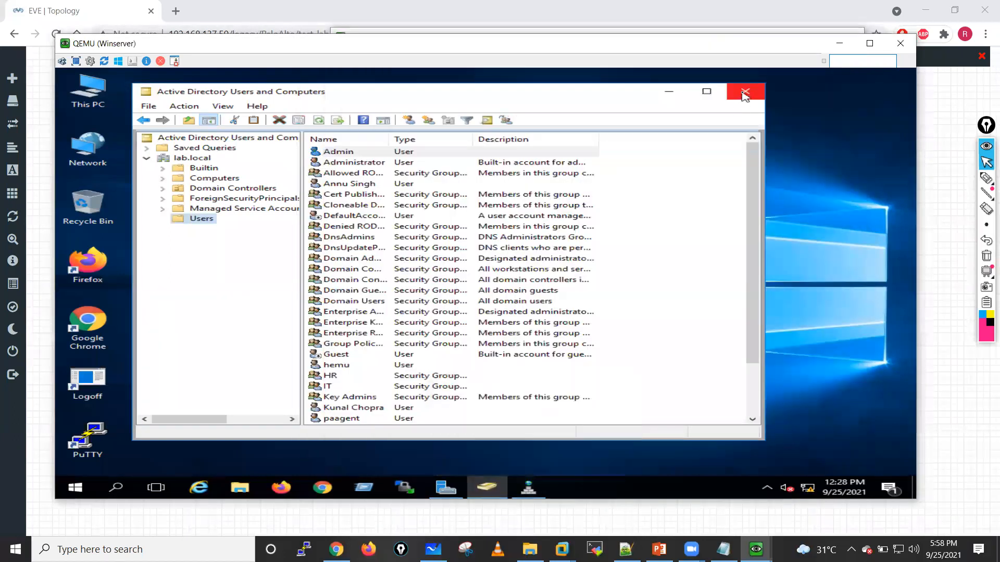
pyautogui.click(668, 92)
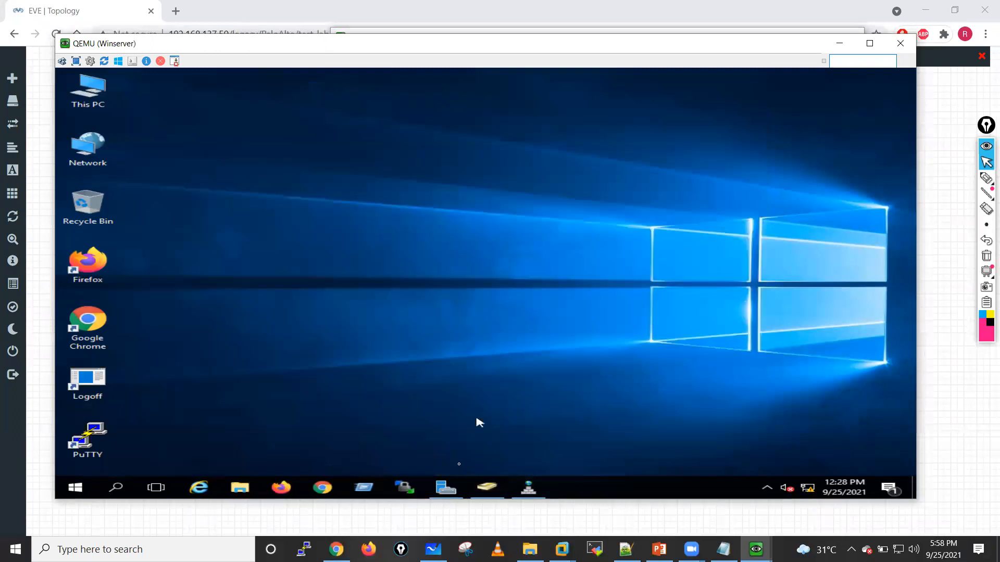
pyautogui.click(442, 490)
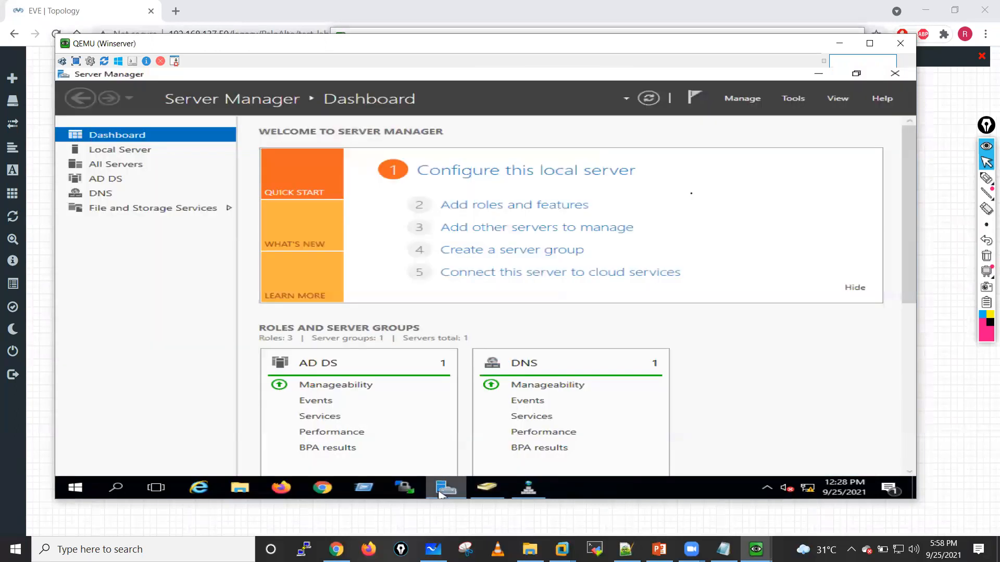
pyautogui.click(795, 98)
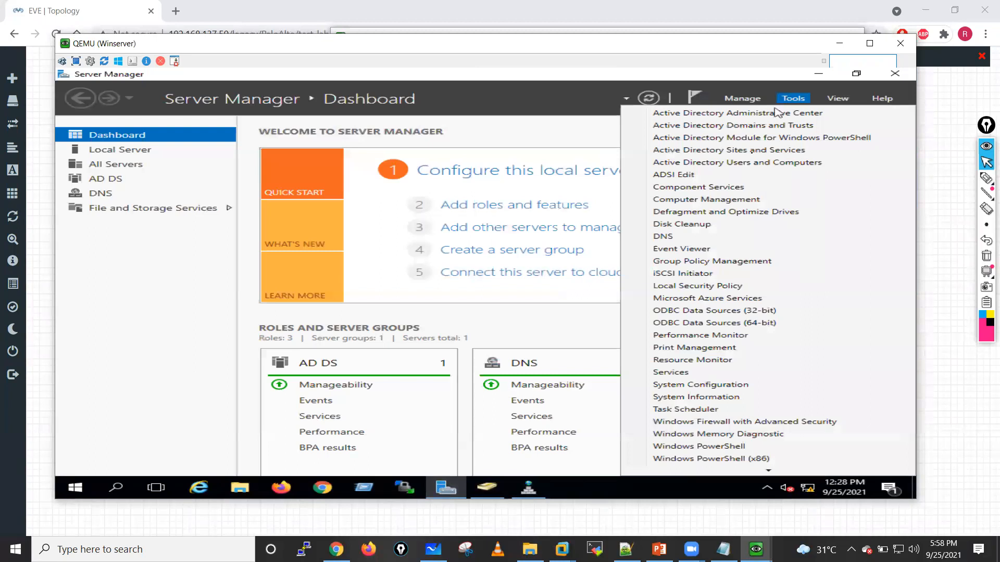
pyautogui.click(681, 248)
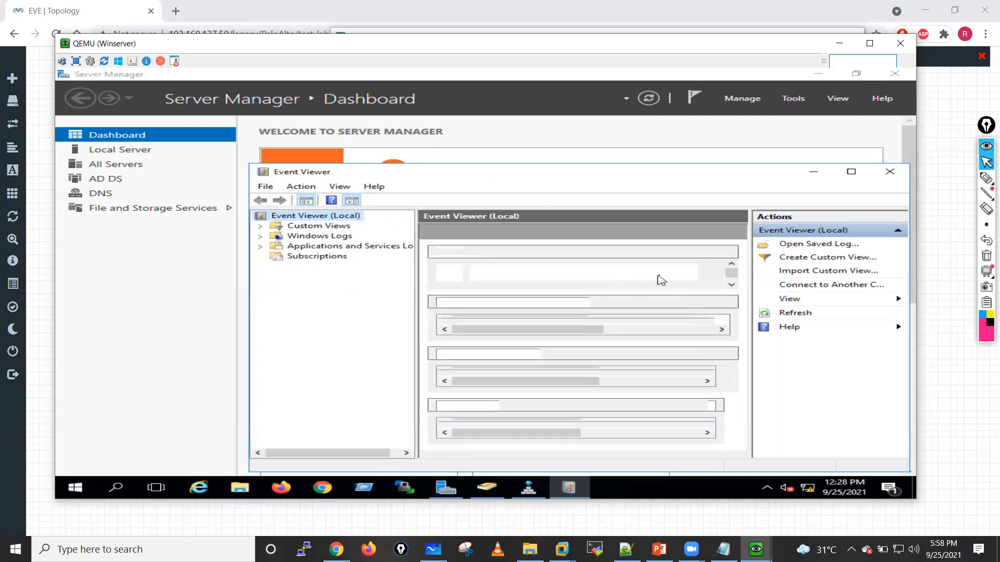
pyautogui.click(261, 237)
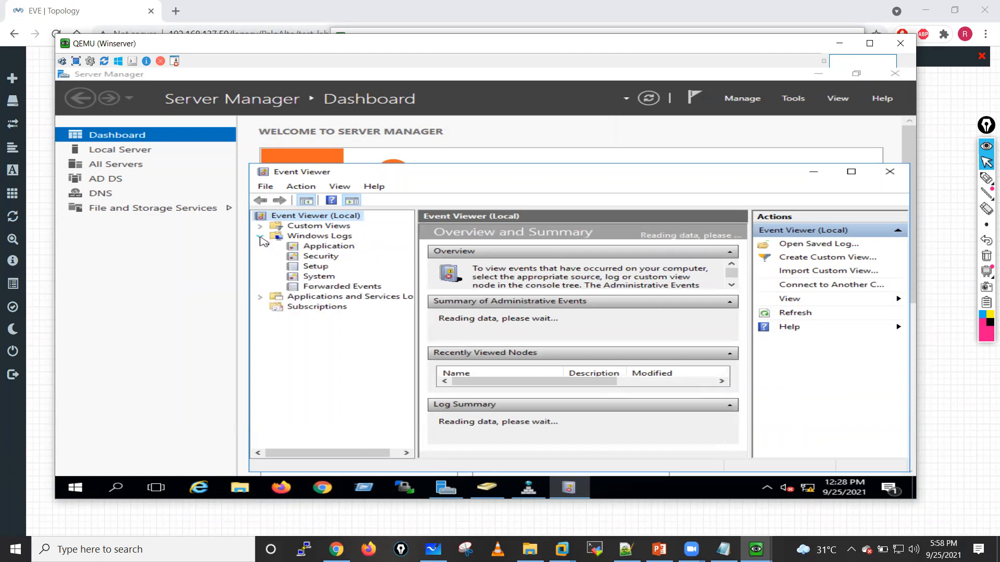
pyautogui.click(329, 258)
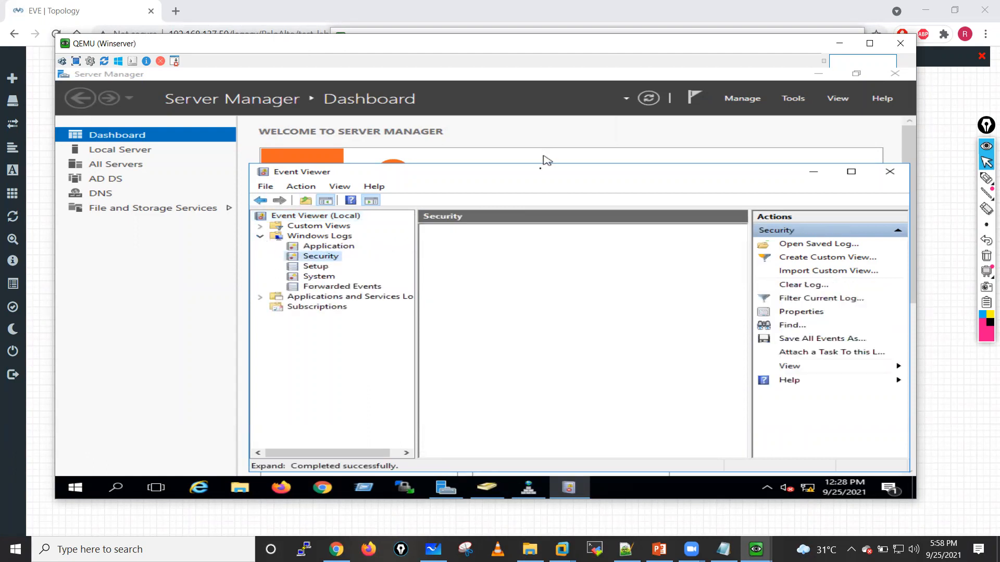
# Step: Reposition and enlarge the Event Viewer window, and widen the Security log's Keywords, Source and Task Category columns
pyautogui.moveTo(446, 166); pyautogui.dragTo(351, 92)
pyautogui.moveTo(746, 391)
pyautogui.mouseDown()
pyautogui.moveTo(911, 440)
pyautogui.moveTo(935, 460)
pyautogui.moveTo(900, 462)
pyautogui.mouseUp()
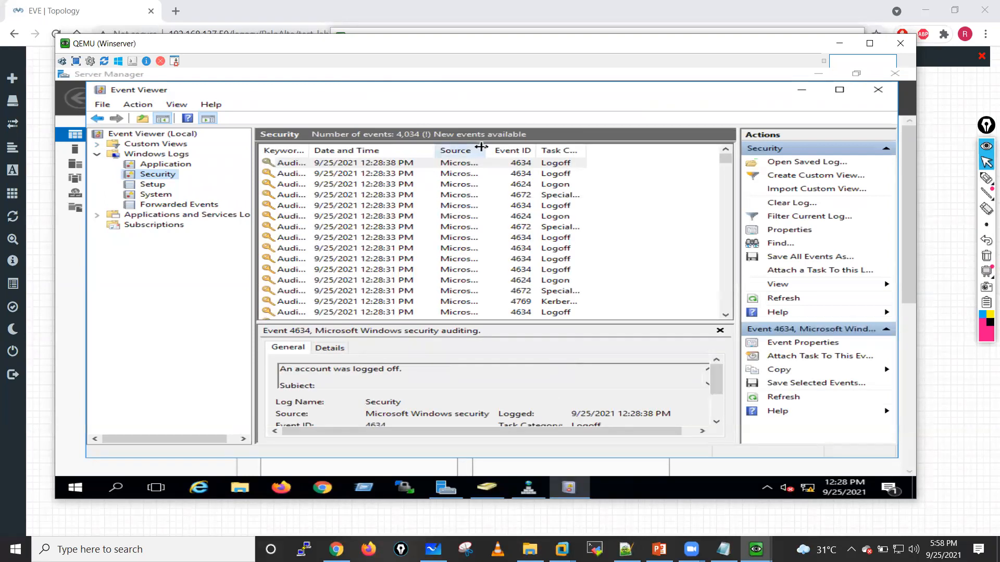
pyautogui.moveTo(485, 150); pyautogui.dragTo(523, 150)
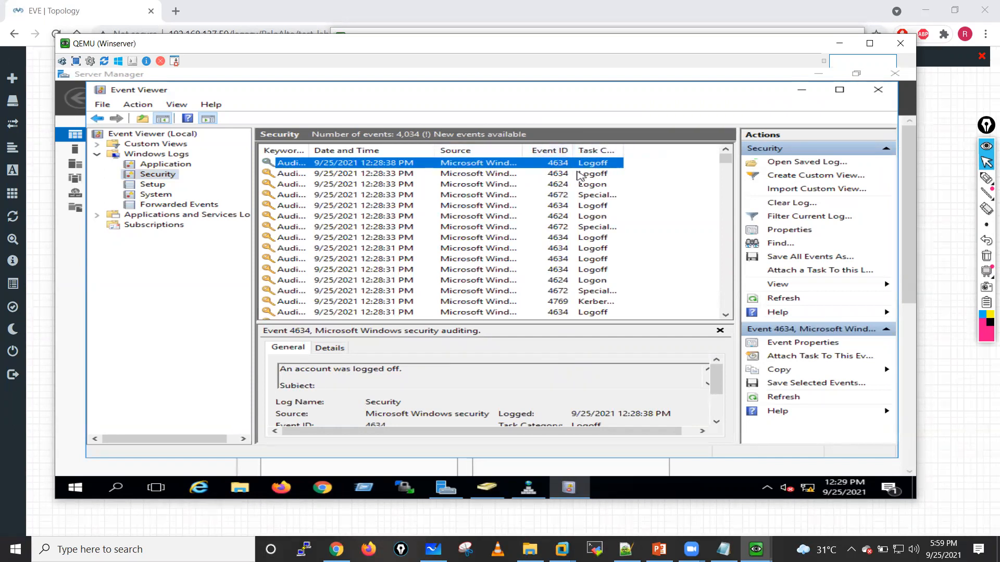
pyautogui.moveTo(575, 150); pyautogui.dragTo(676, 150)
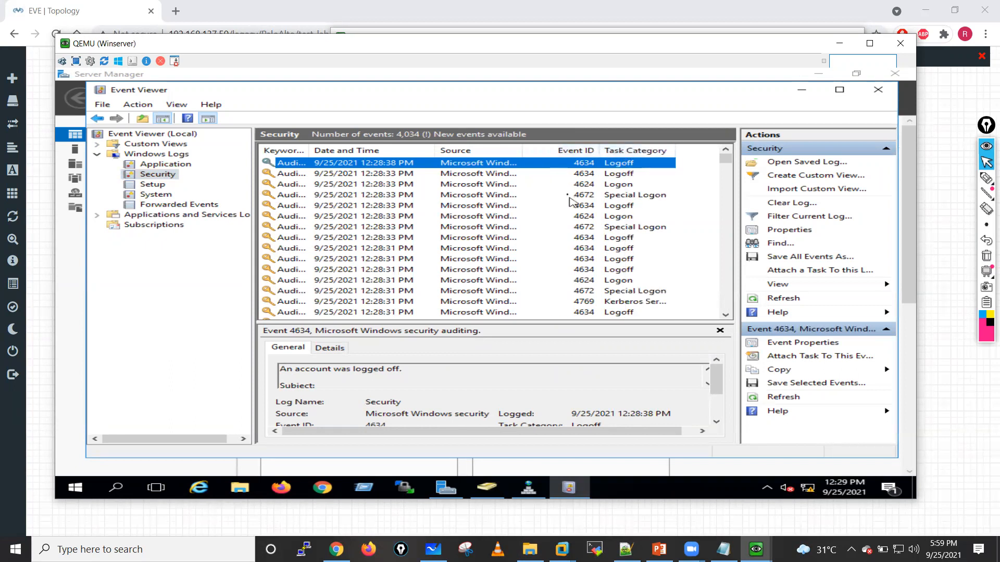
pyautogui.moveTo(319, 151); pyautogui.dragTo(340, 151)
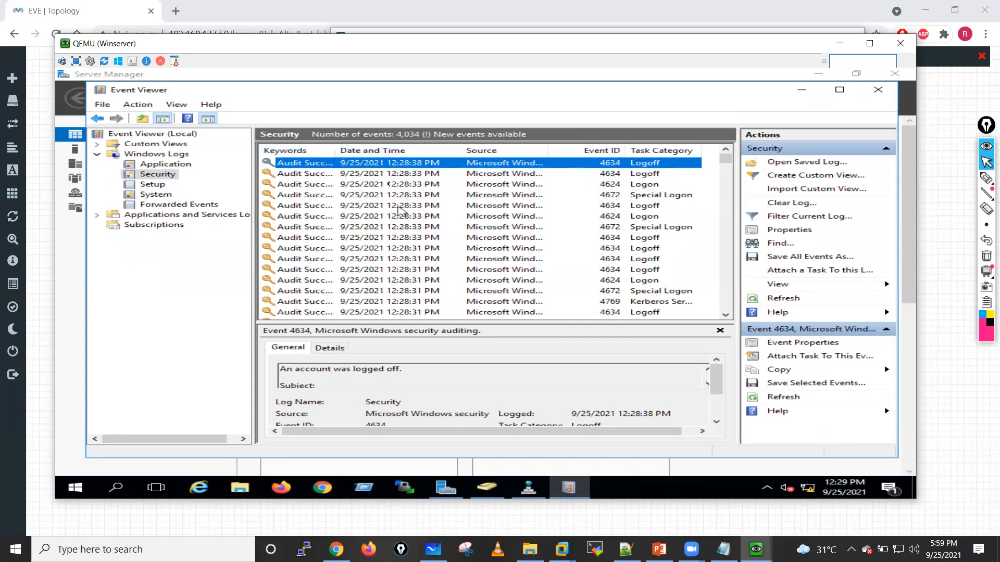
pyautogui.moveTo(341, 152)
pyautogui.mouseDown()
pyautogui.moveTo(367, 155)
pyautogui.moveTo(342, 150)
pyautogui.moveTo(354, 150)
pyautogui.mouseUp()
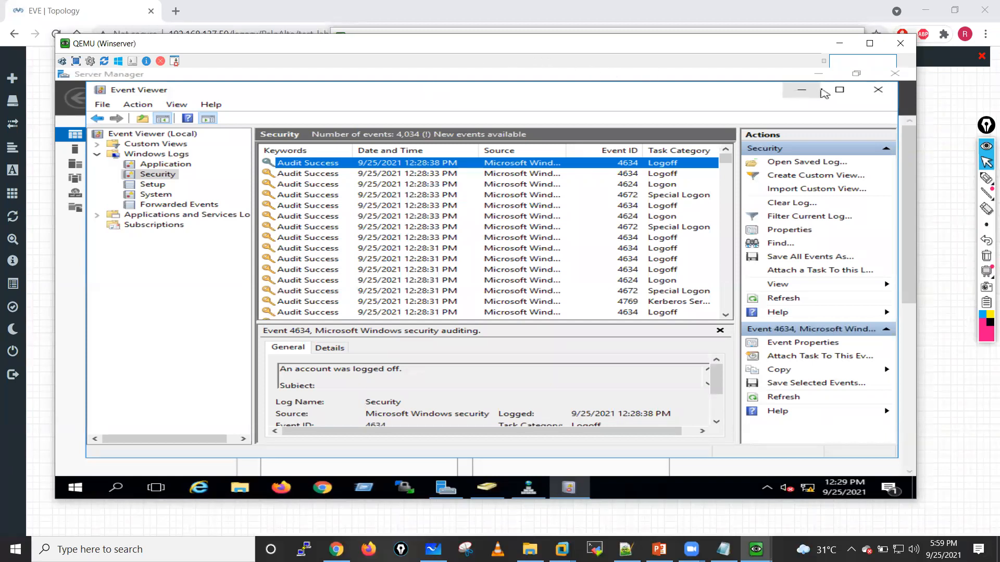
# Step: Switch to the restarted Win client and bring up the Other user sign-in form
pyautogui.moveTo(756, 549)
pyautogui.click(800, 502)
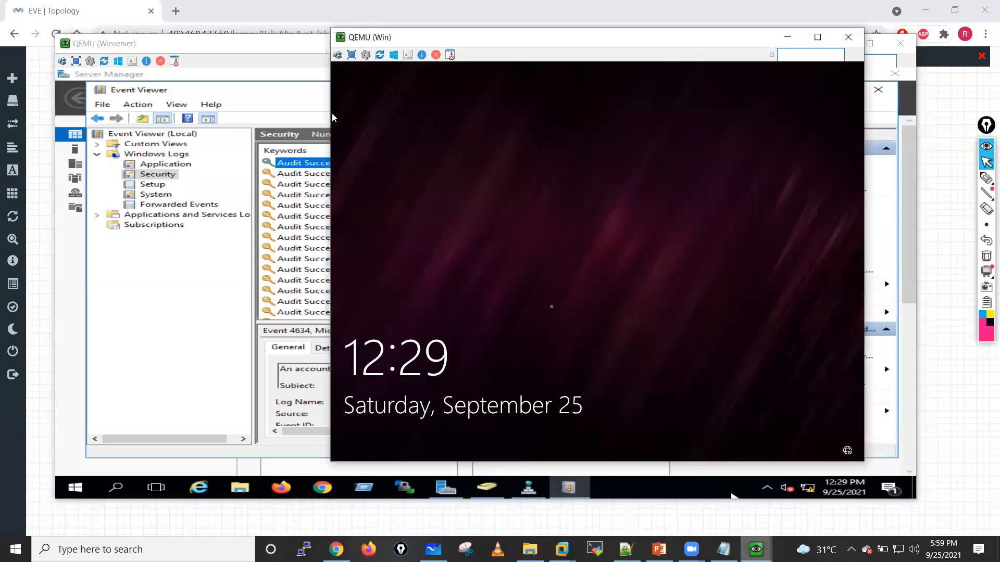
pyautogui.click(534, 212)
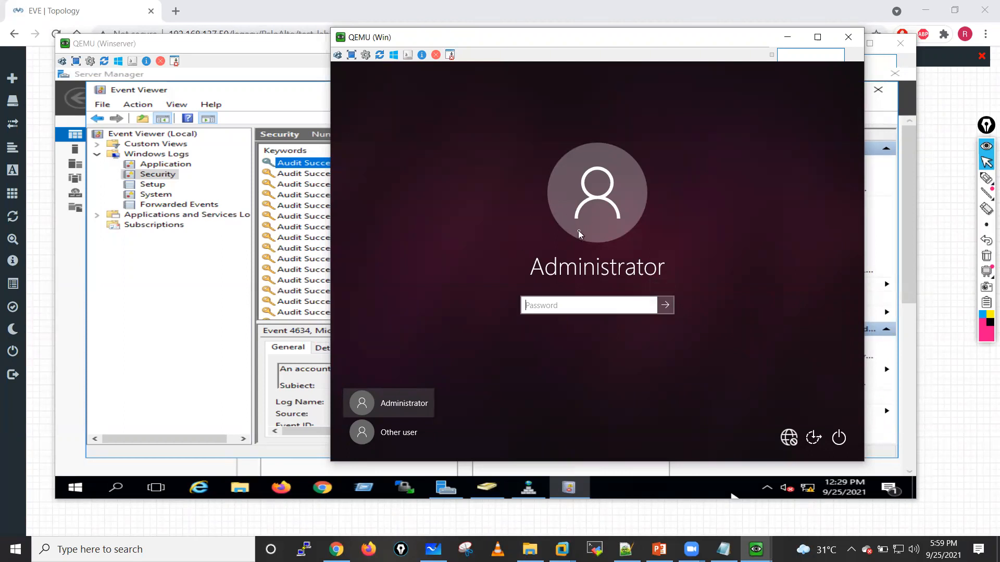
pyautogui.click(406, 435)
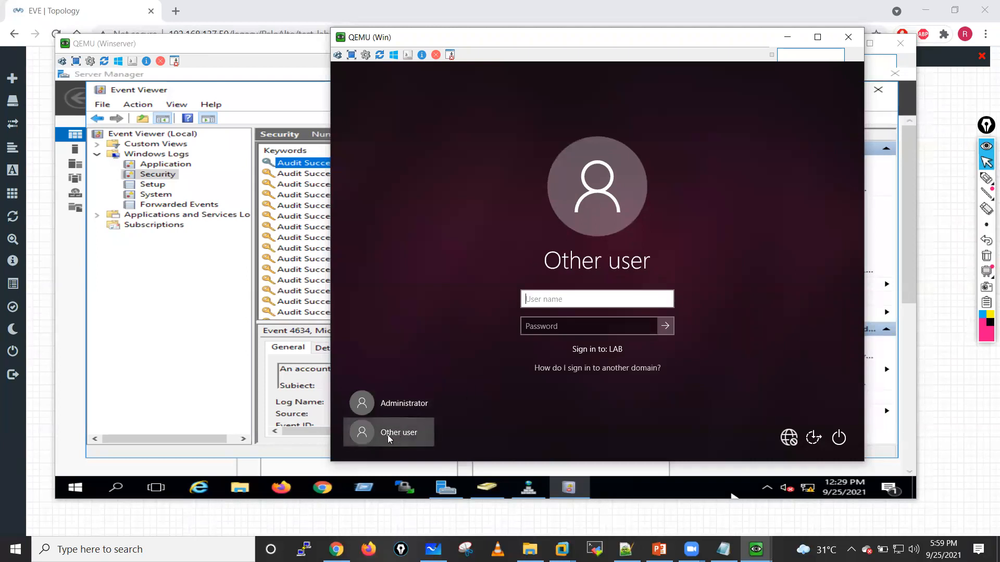
# Step: Sign in to the Windows client with the first LAB domain user's username and account password
pyautogui.write('lan')
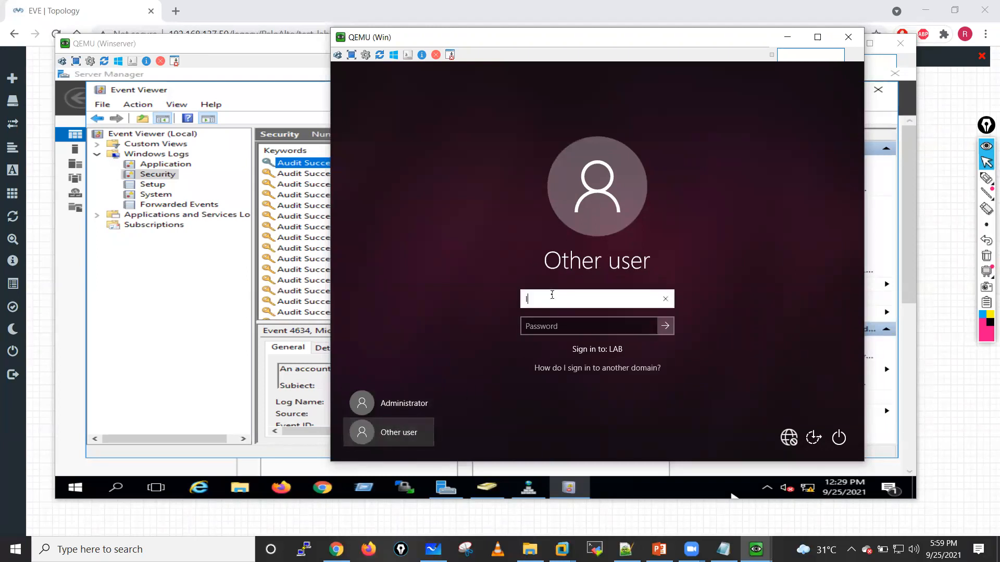
pyautogui.press('BackSpace')
pyautogui.write('b\\')
pyautogui.write('hemu')
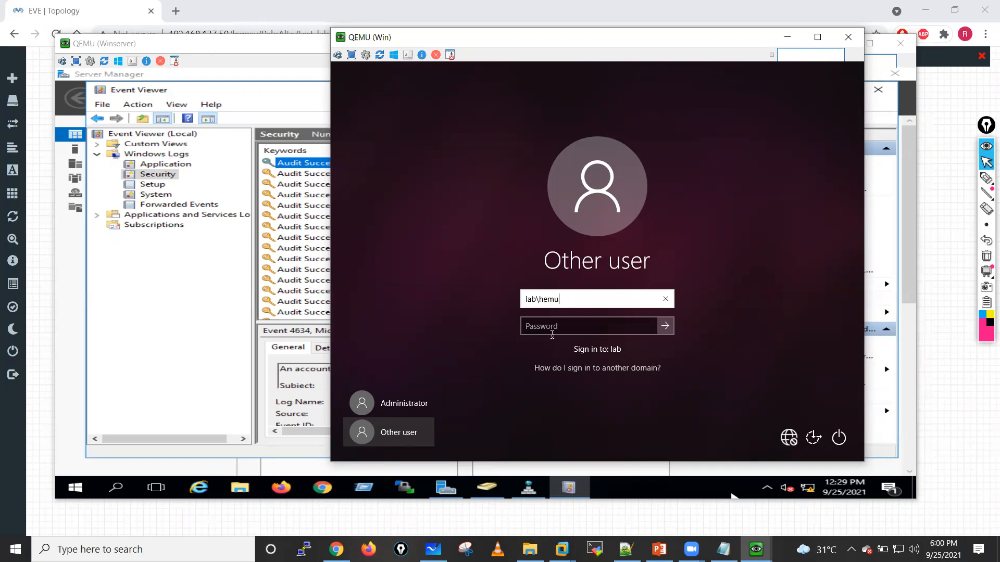
pyautogui.click(548, 329)
pyautogui.write('••••••••••')
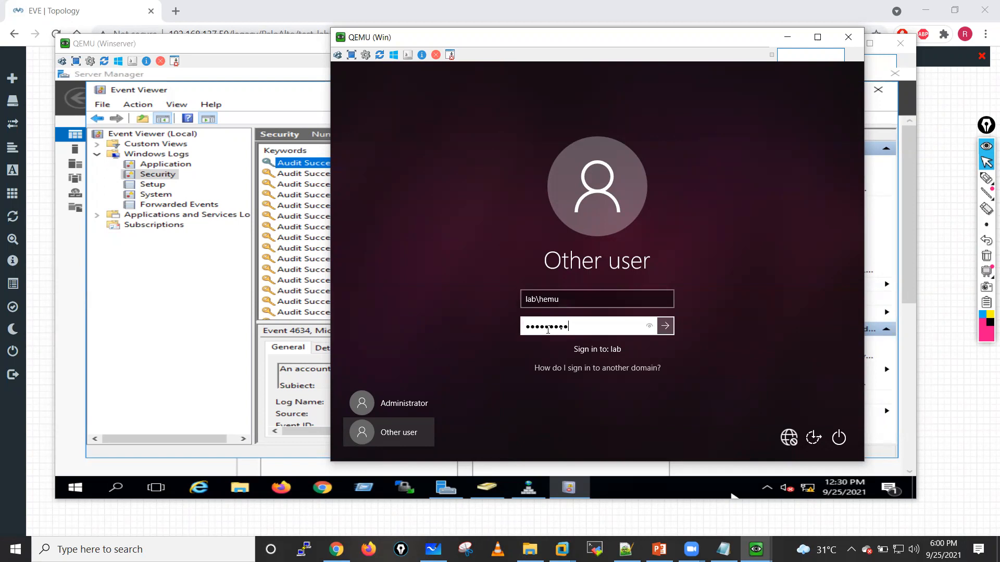
pyautogui.click(663, 327)
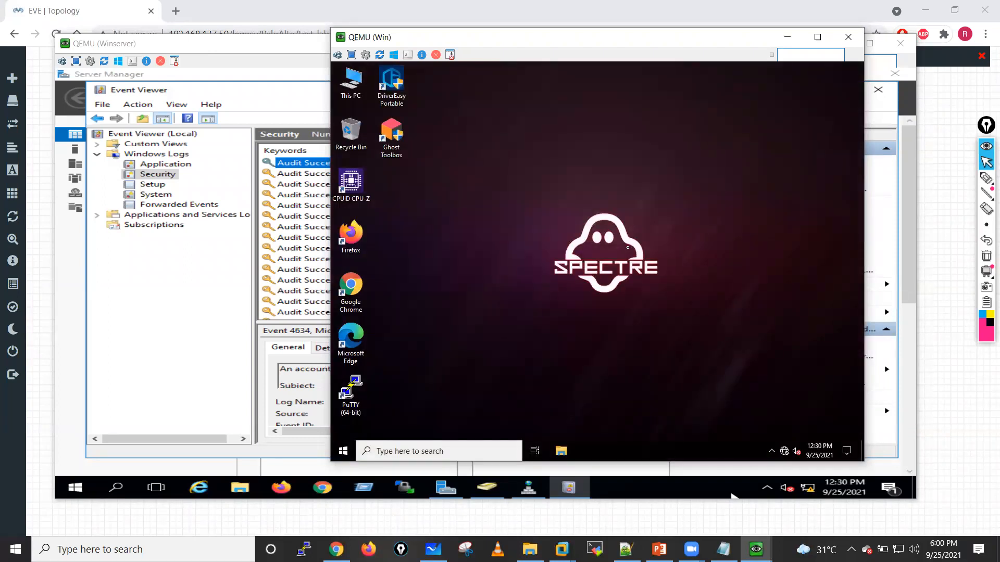
pyautogui.rightClick(514, 244)
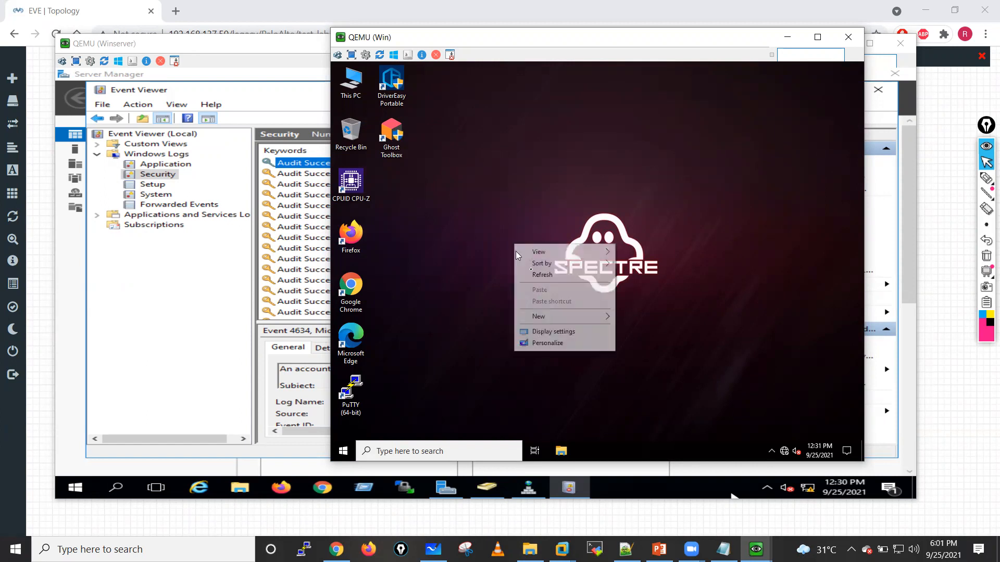
pyautogui.click(542, 276)
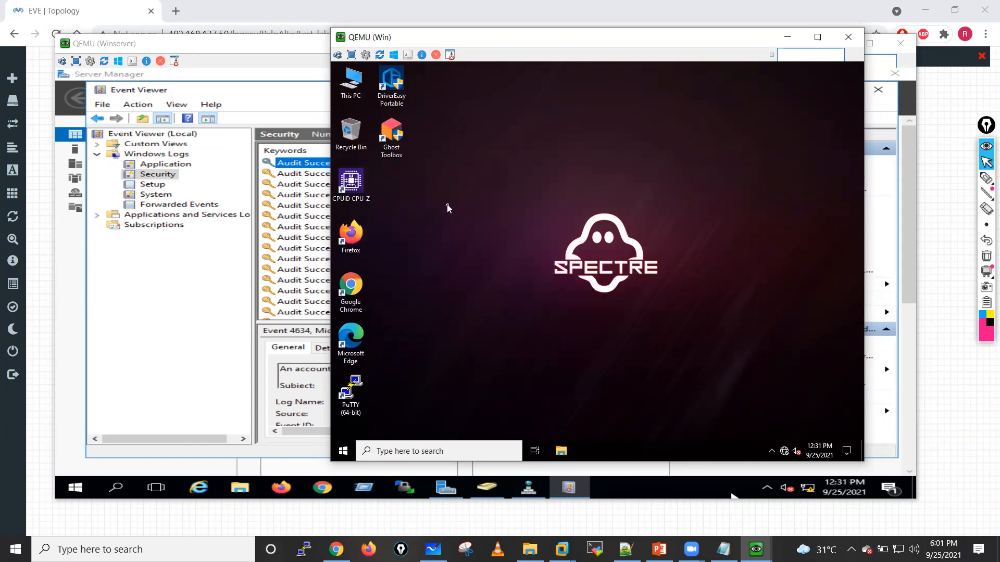
pyautogui.click(772, 452)
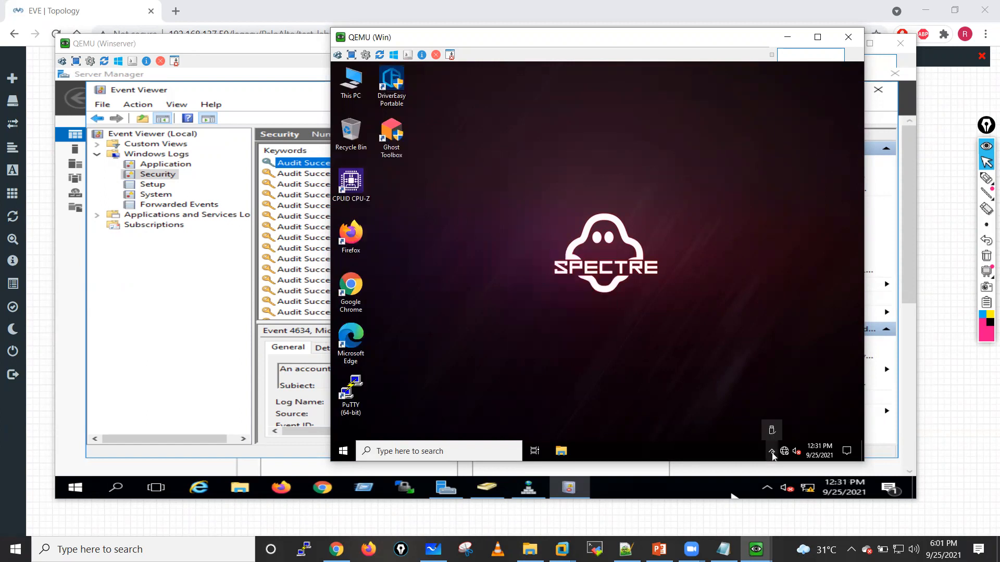
pyautogui.click(427, 260)
pyautogui.rightClick(426, 248)
pyautogui.click(452, 280)
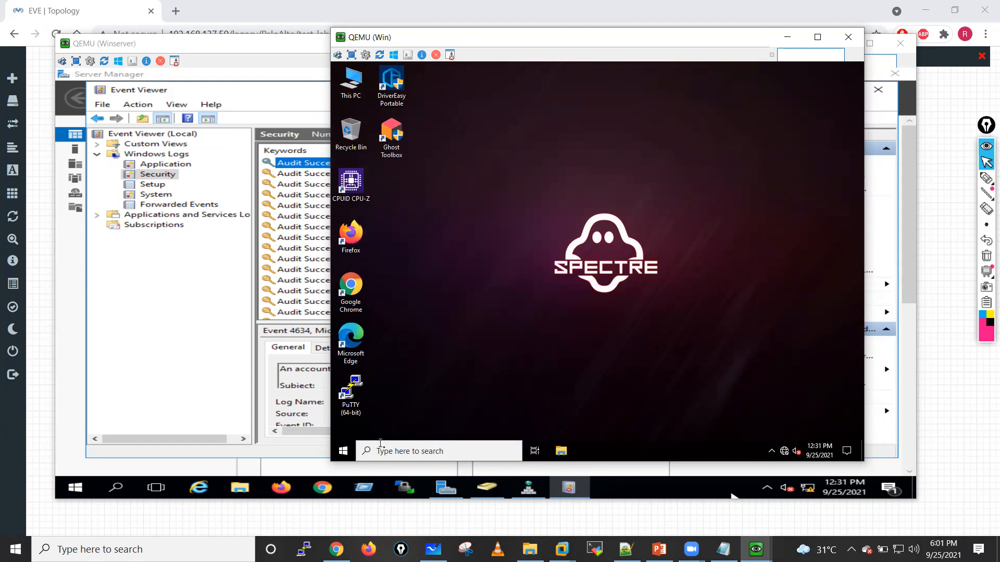
# Step: Check the profile folders in C:\Users for the signed-in domain user's folder, and close File Explorer
pyautogui.click(561, 451)
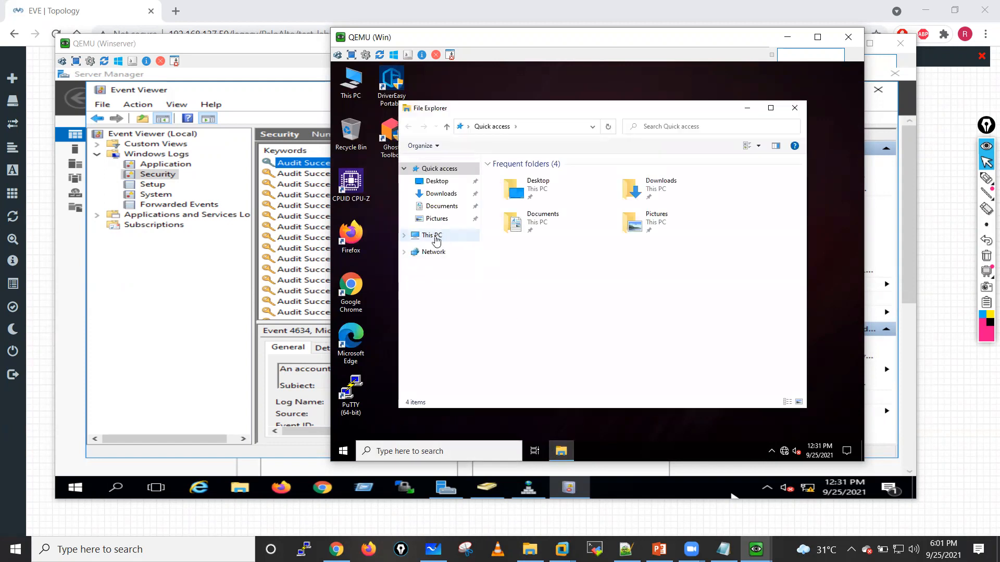
pyautogui.click(436, 237)
pyautogui.click(538, 222)
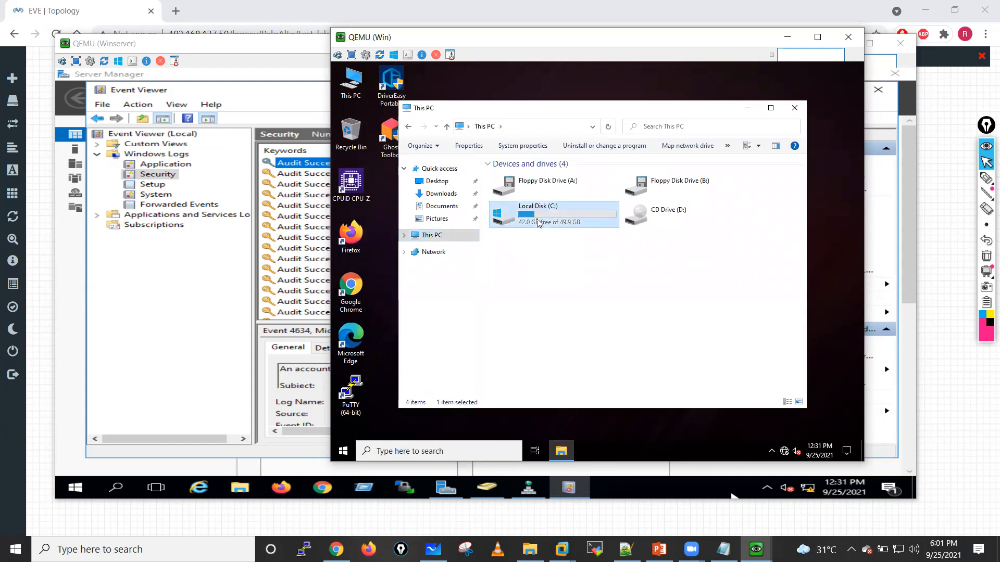
pyautogui.doubleClick(538, 223)
pyautogui.doubleClick(536, 219)
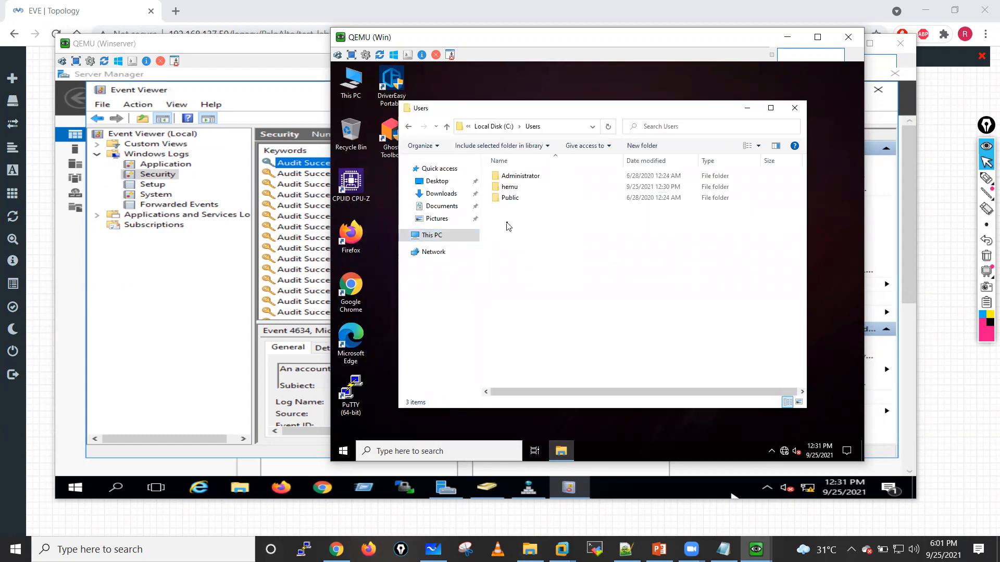
pyautogui.click(518, 191)
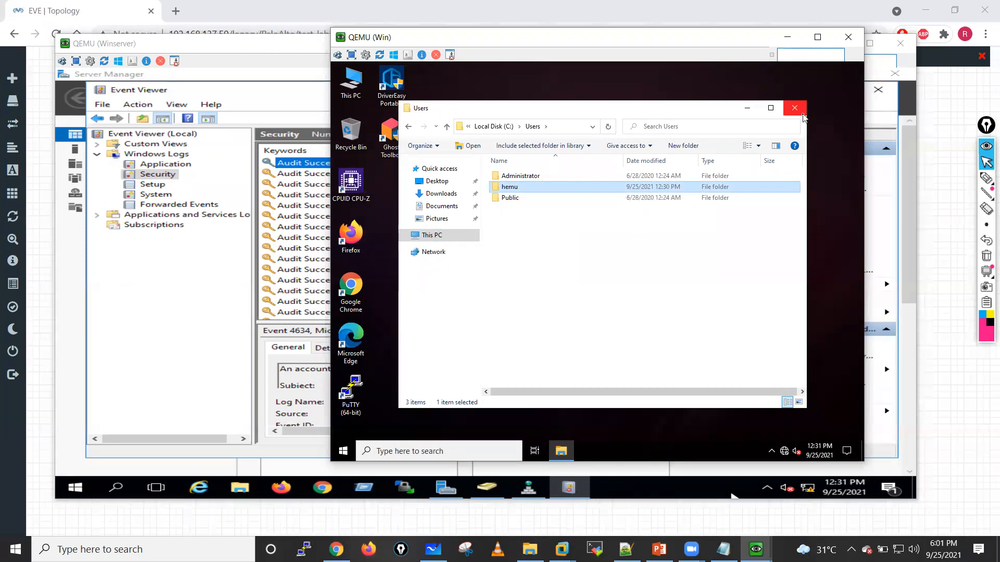
pyautogui.click(795, 108)
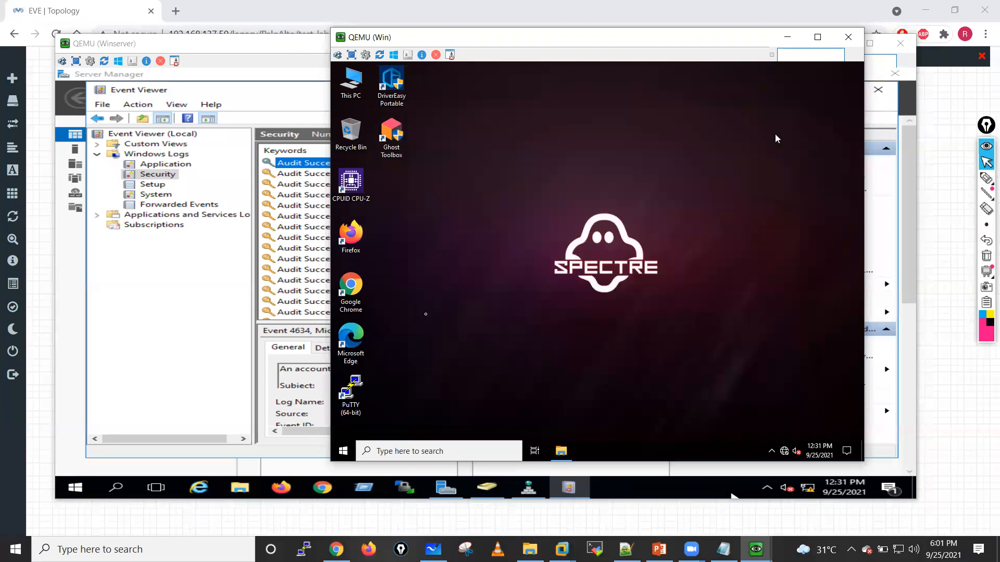
# Step: Sign the current domain user out of the Windows client and dismiss the lock screen
pyautogui.click(343, 452)
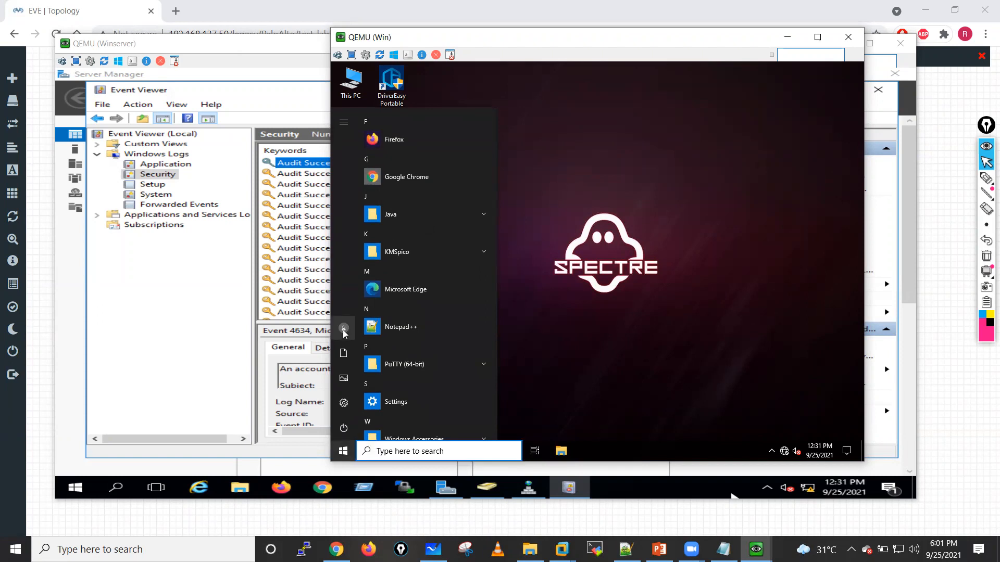
pyautogui.click(343, 330)
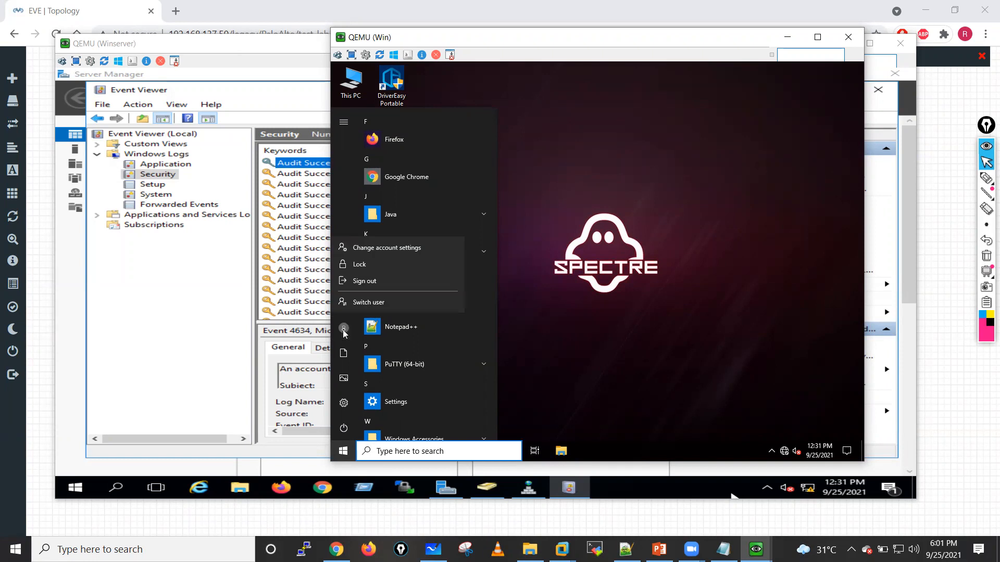
pyautogui.click(357, 282)
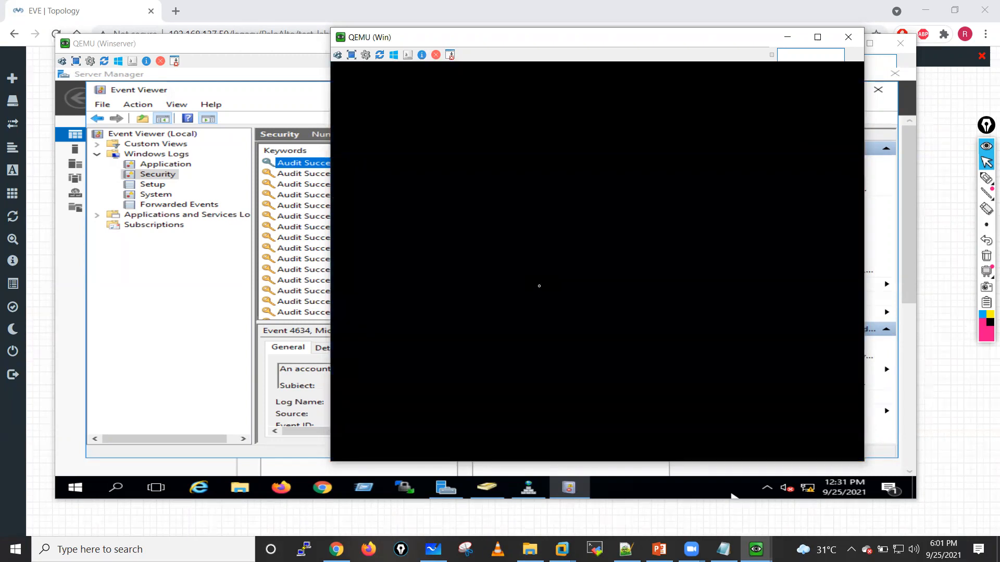
pyautogui.click(465, 349)
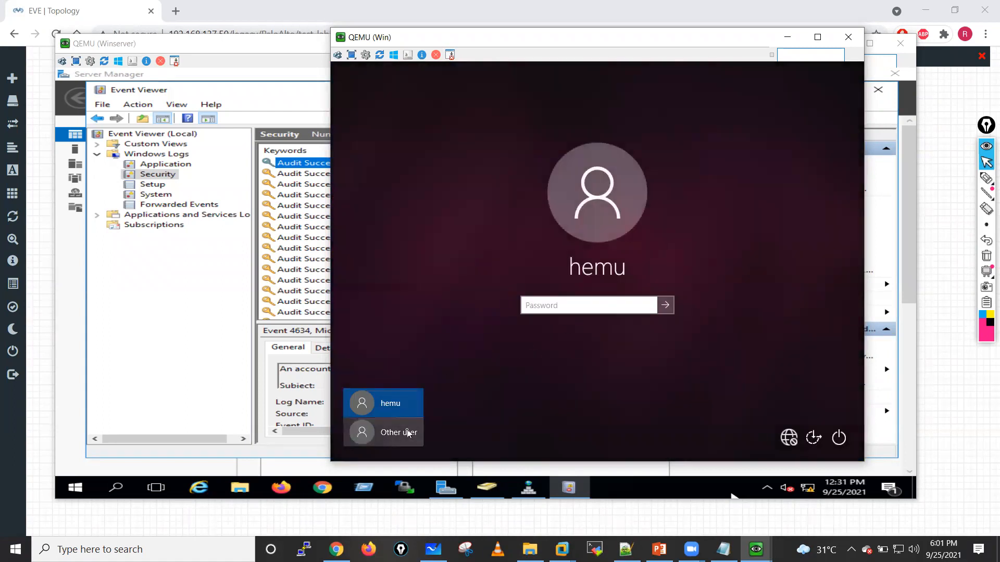
# Step: Sign in through Other user with a second LAB domain user's username and account password
pyautogui.click(407, 435)
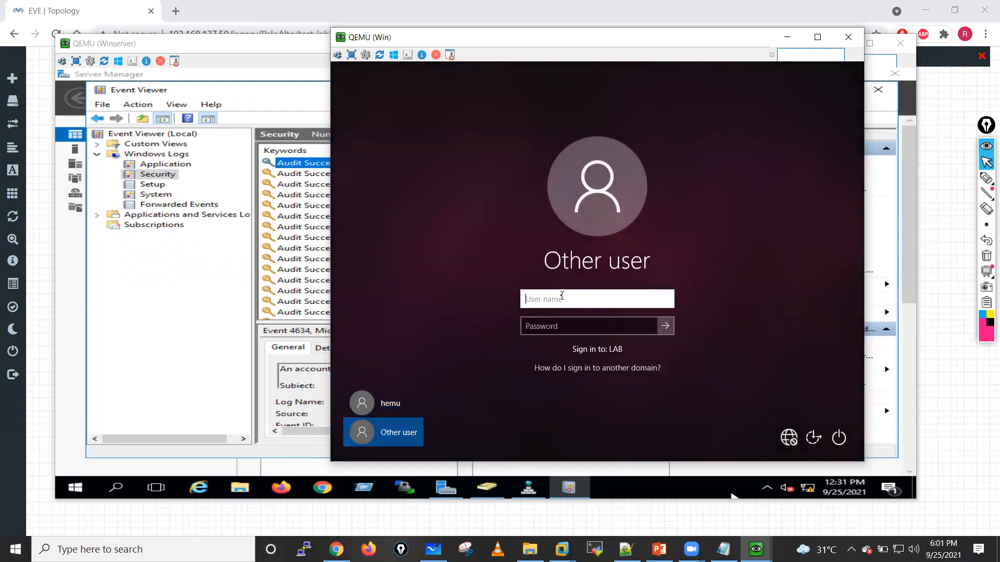
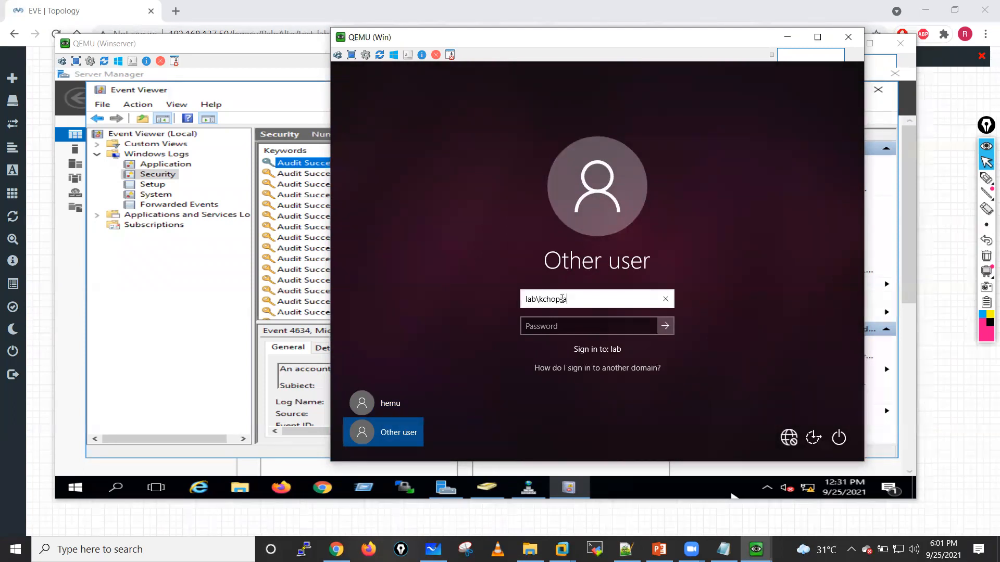
pyautogui.click(556, 328)
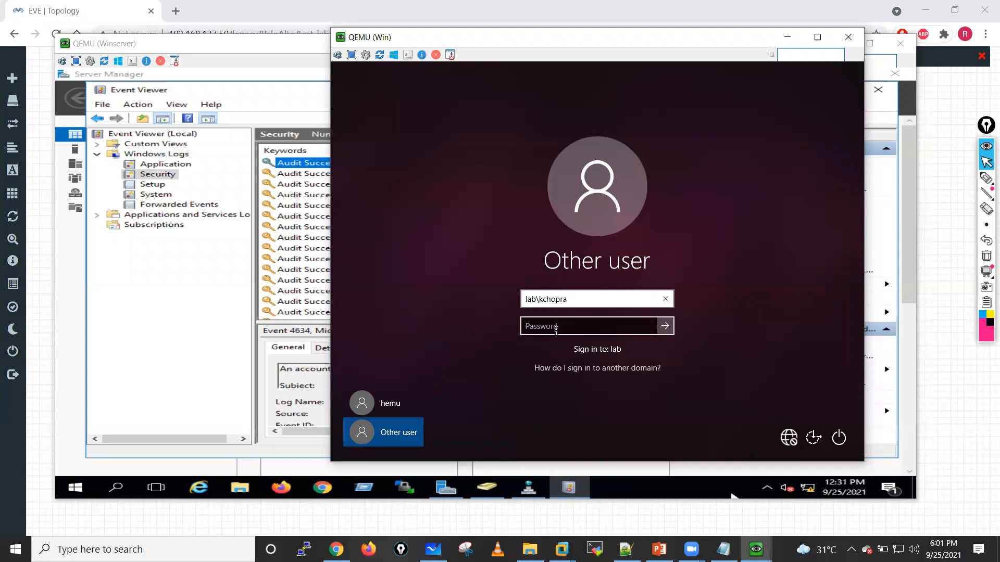
pyautogui.write('••')
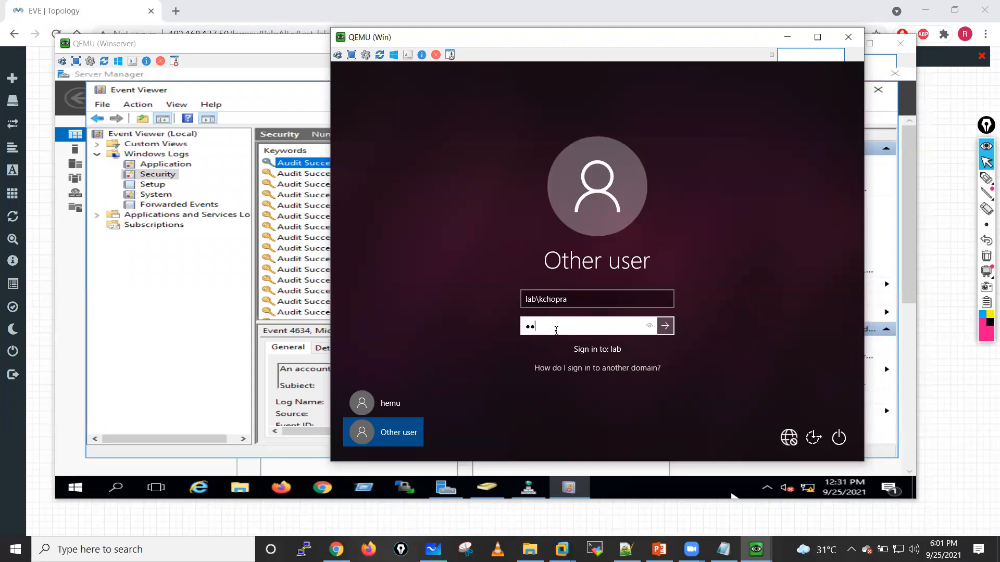
pyautogui.write('•••••••')
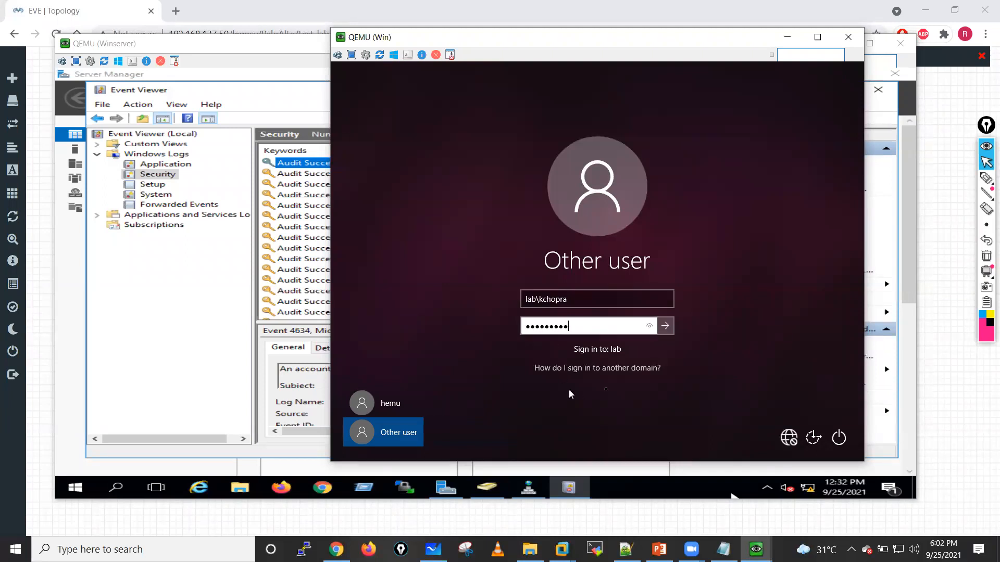
pyautogui.click(661, 329)
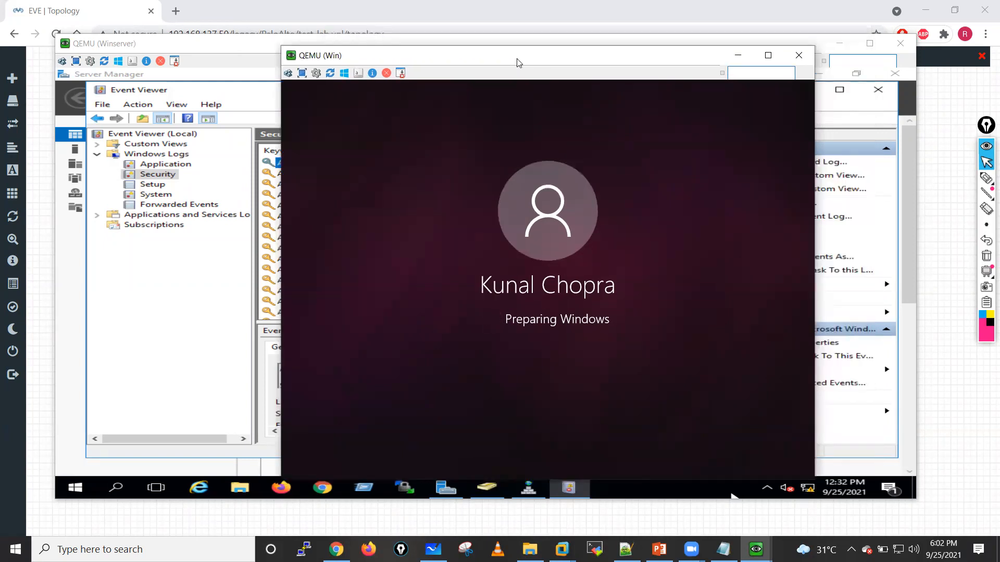
pyautogui.moveTo(984, 180)
pyautogui.click(938, 179)
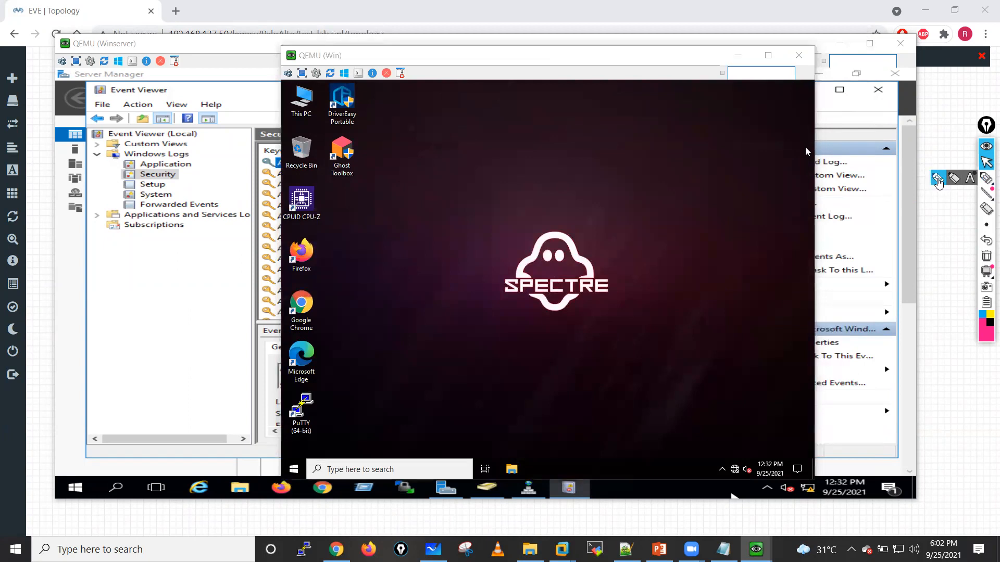
pyautogui.moveTo(505, 51); pyautogui.dragTo(514, 64)
pyautogui.moveTo(520, 58)
pyautogui.mouseDown()
pyautogui.moveTo(570, 65)
pyautogui.moveTo(568, 39)
pyautogui.moveTo(599, 60)
pyautogui.moveTo(573, 62)
pyautogui.mouseUp()
pyautogui.moveTo(571, 68); pyautogui.dragTo(586, 72)
pyautogui.moveTo(471, 63)
pyautogui.mouseDown()
pyautogui.moveTo(437, 65)
pyautogui.moveTo(472, 67)
pyautogui.mouseUp()
pyautogui.moveTo(471, 51); pyautogui.dragTo(470, 70)
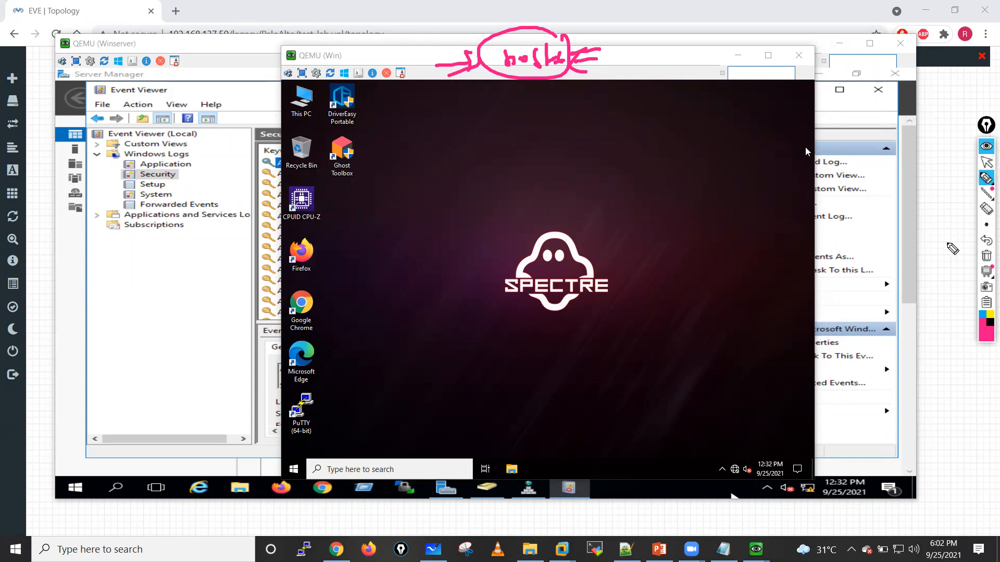
pyautogui.click(985, 256)
pyautogui.click(986, 163)
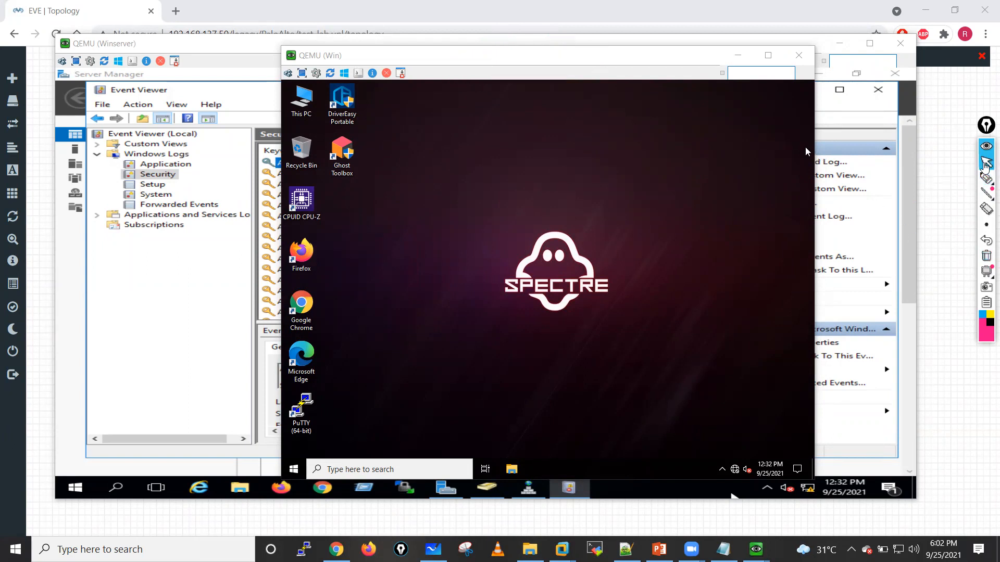
# Step: Refresh the client desktop, check C:\Users for the second domain user's profile folder, and close File Explorer
pyautogui.rightClick(700, 191)
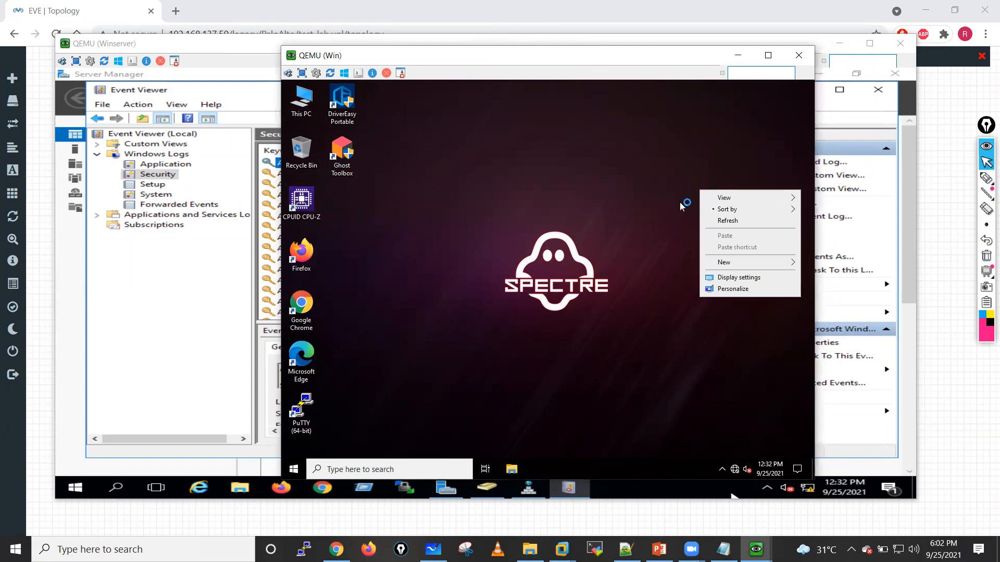
pyautogui.click(736, 222)
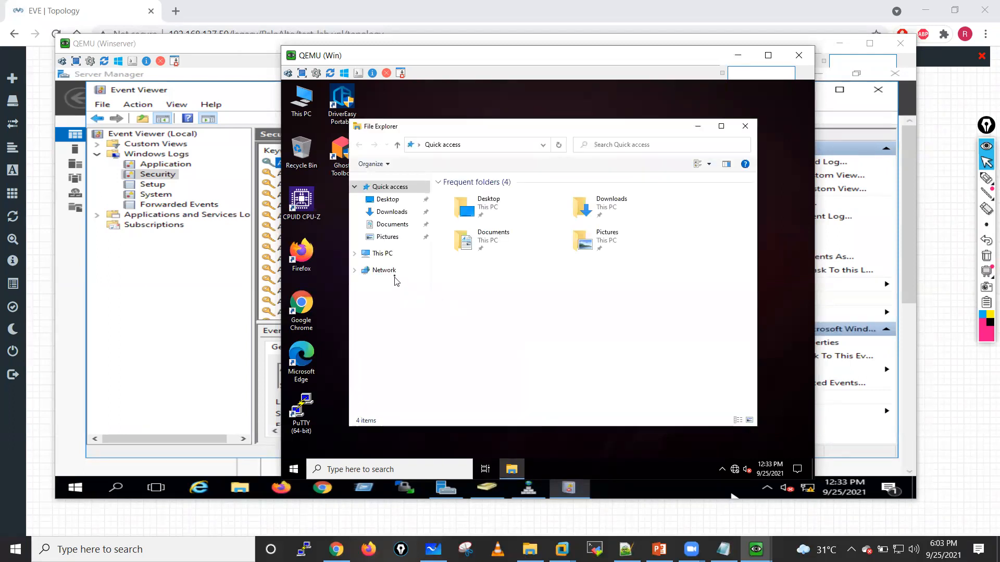
pyautogui.click(377, 254)
pyautogui.doubleClick(495, 243)
pyautogui.doubleClick(460, 239)
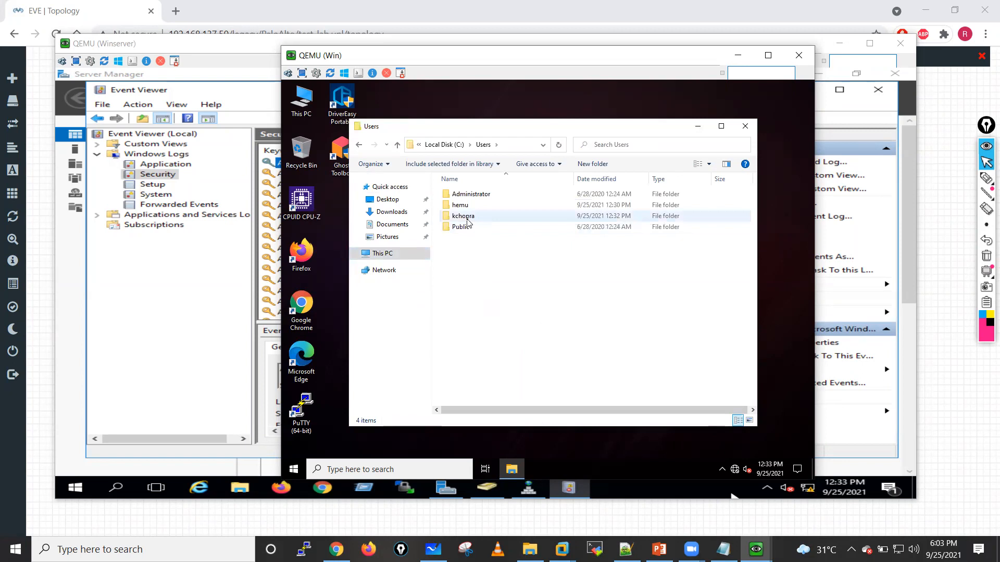
pyautogui.click(745, 126)
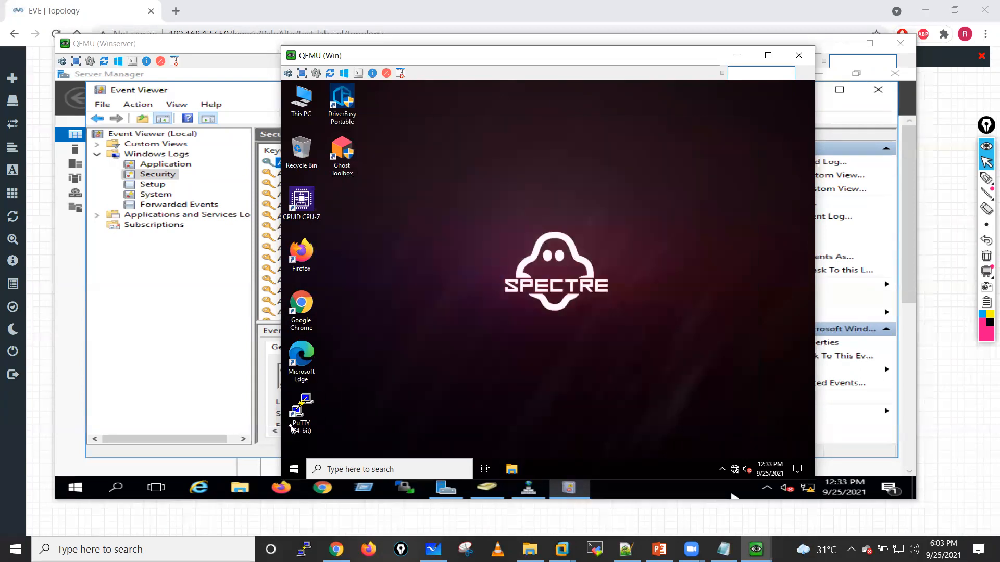
# Step: Sign the second domain user out of the Windows client and bring up the password sign-in screen
pyautogui.click(296, 470)
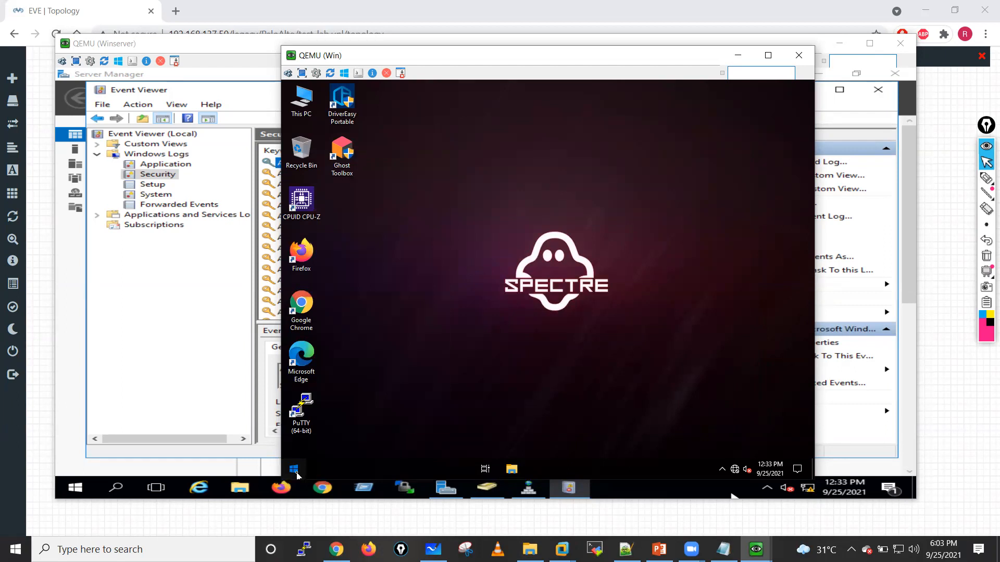
pyautogui.click(294, 471)
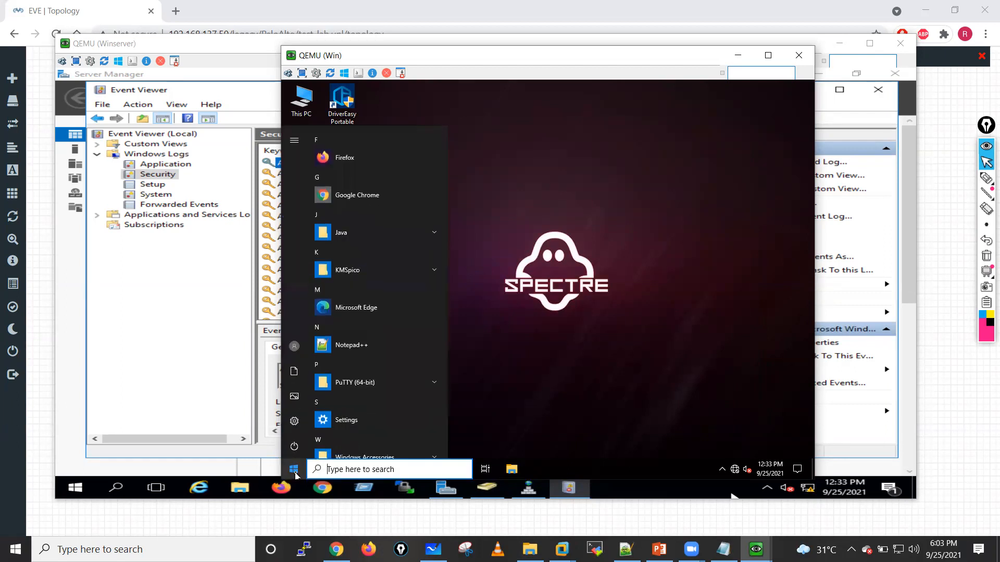
pyautogui.moveTo(294, 352)
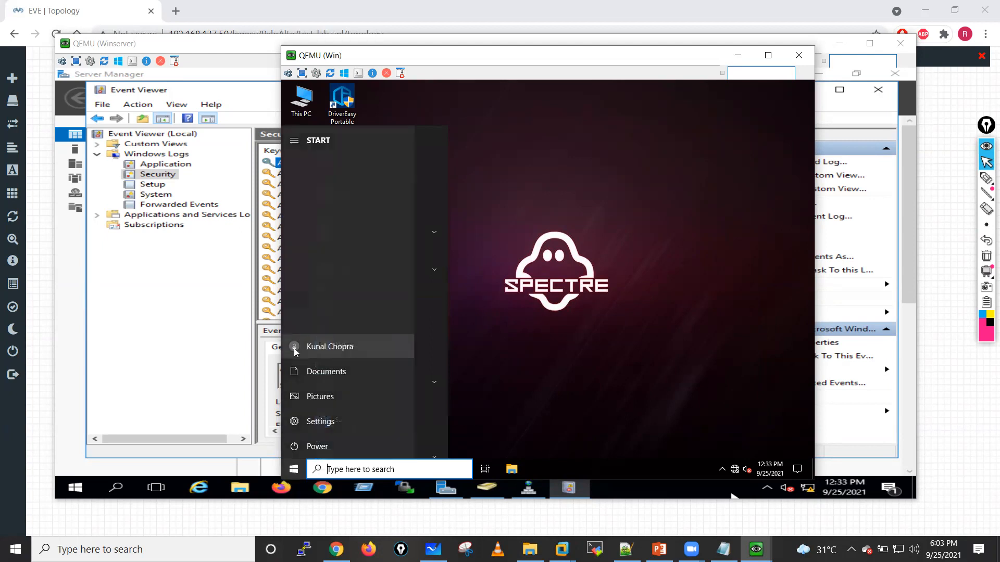
pyautogui.click(326, 352)
pyautogui.click(321, 303)
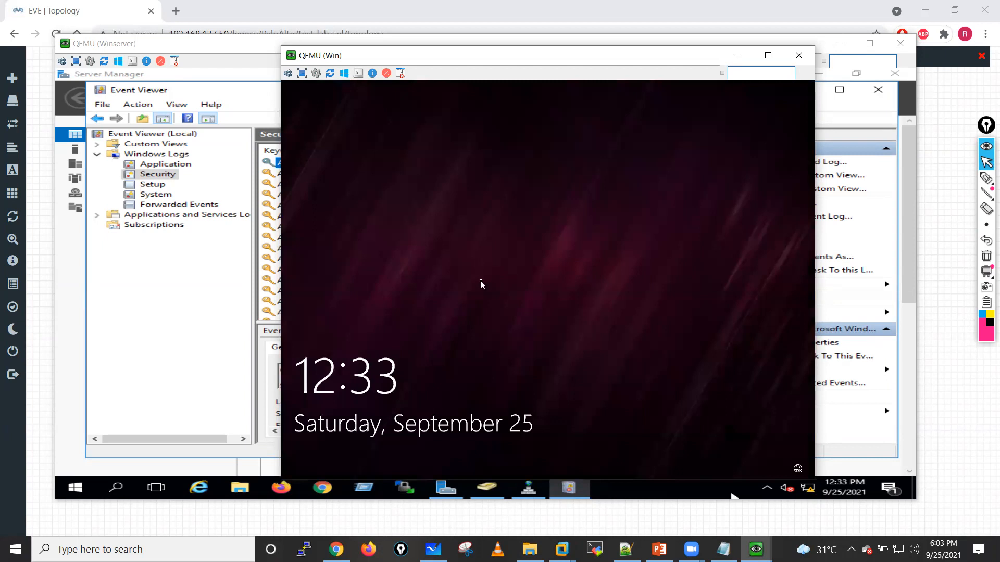
pyautogui.click(480, 283)
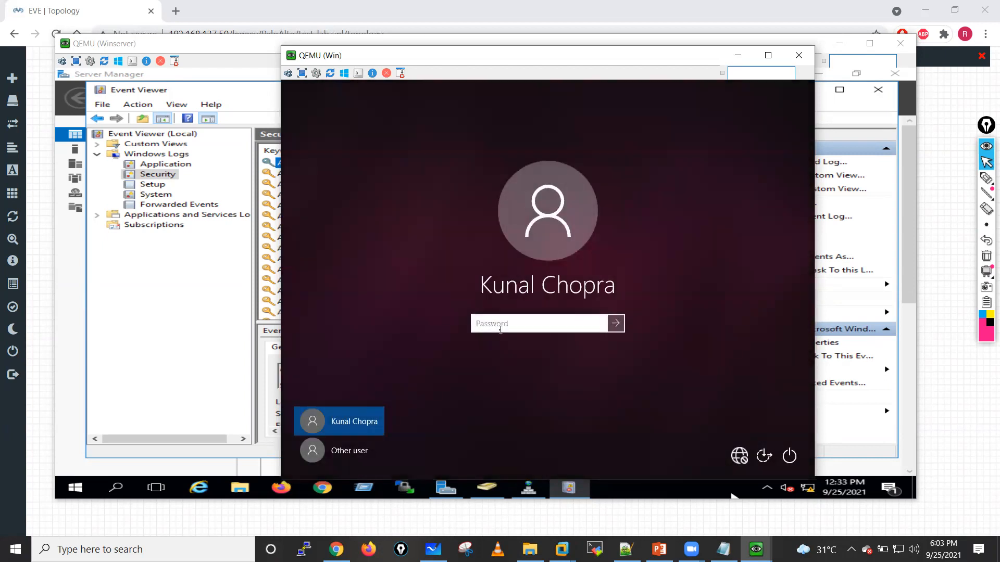
# Step: Sign in to the Windows client through Other user as lab\Administrator with the account password
pyautogui.click(337, 454)
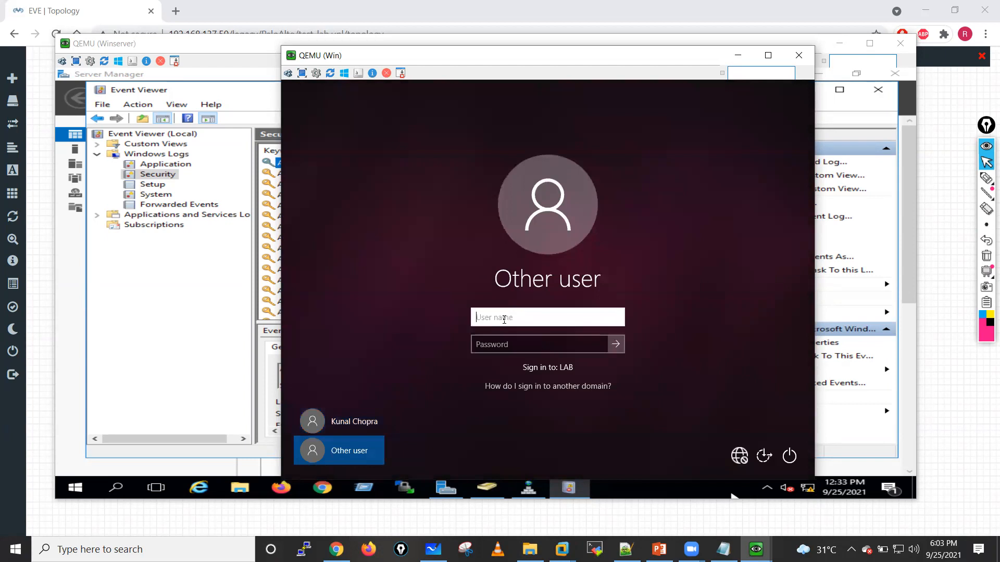
pyautogui.write('lab\\Administrator')
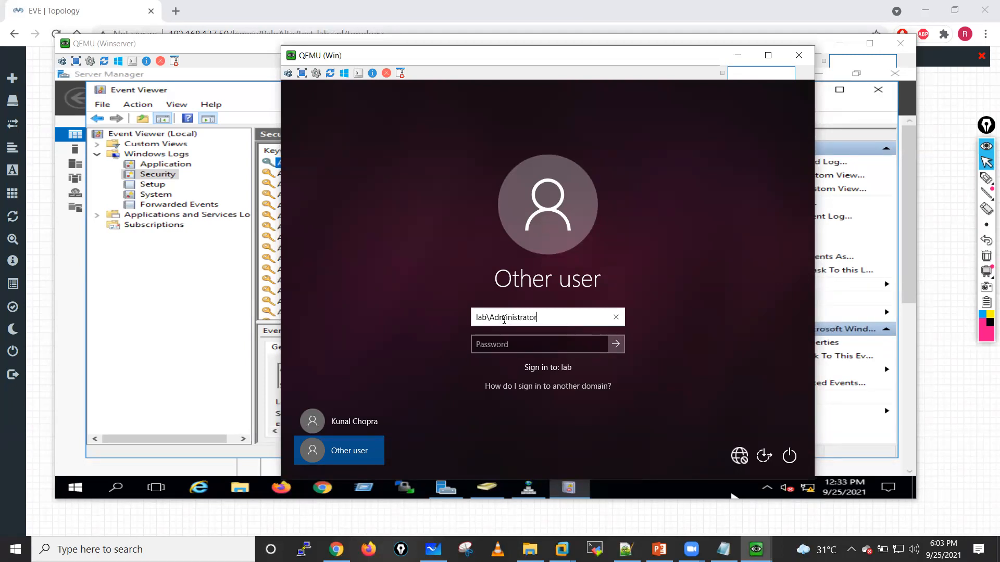
pyautogui.click(499, 342)
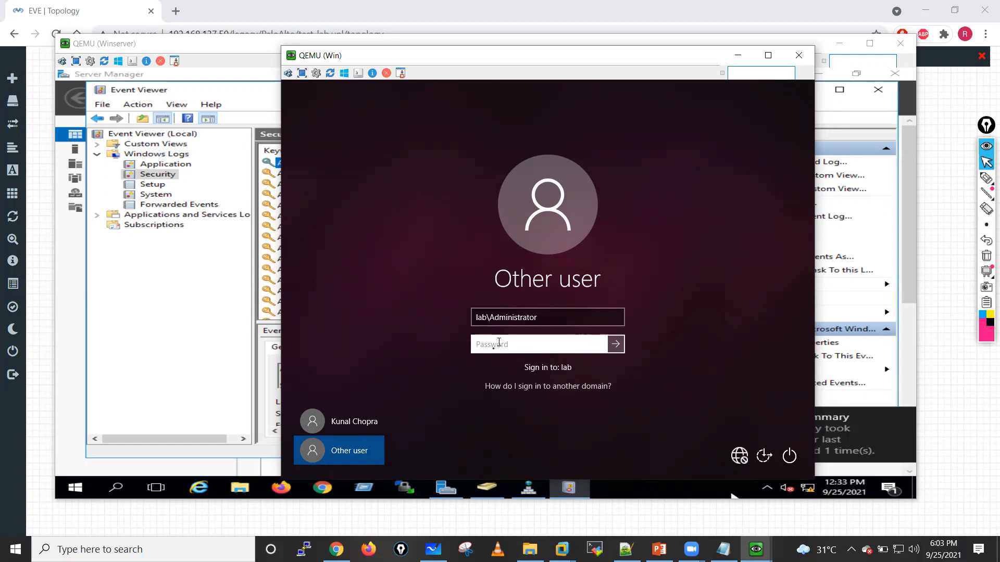
pyautogui.write('Pa')
pyautogui.press('BackSpace')
pyautogui.press('BackSpace')
pyautogui.write('Pa$$•••••')
pyautogui.press('Return')
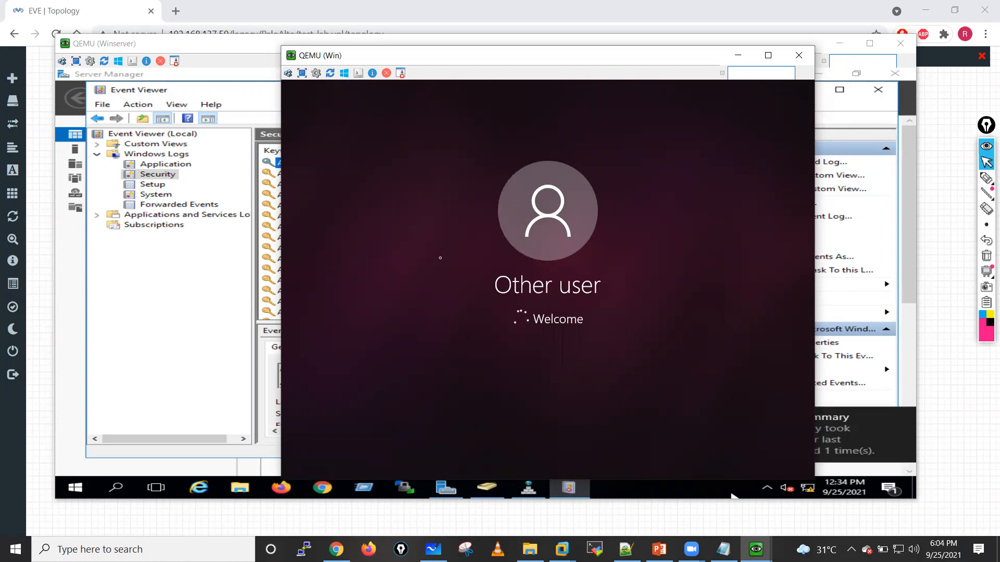
# Step: Switch to the Winserver console and refresh the Security log in Event Viewer
pyautogui.click(213, 317)
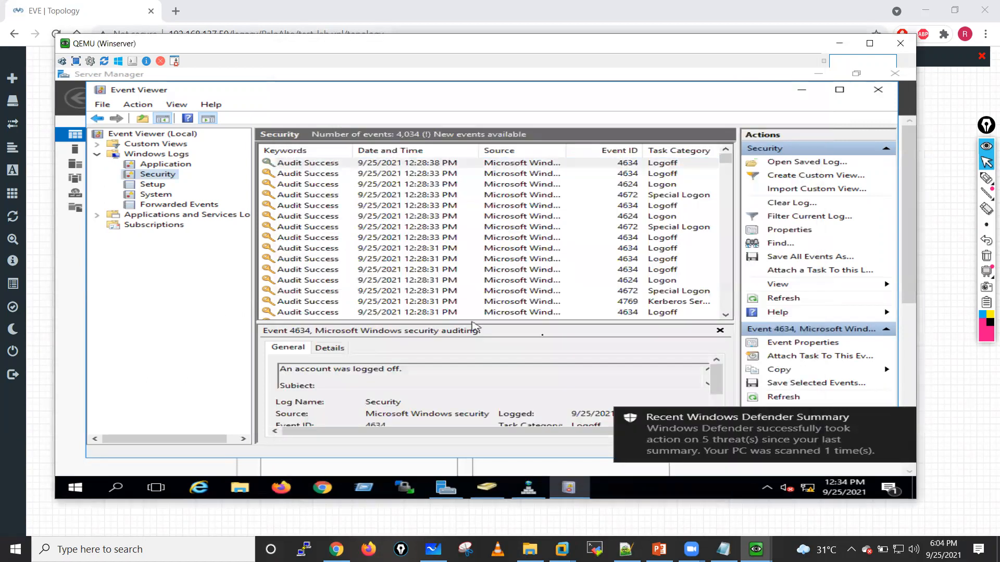
pyautogui.click(570, 221)
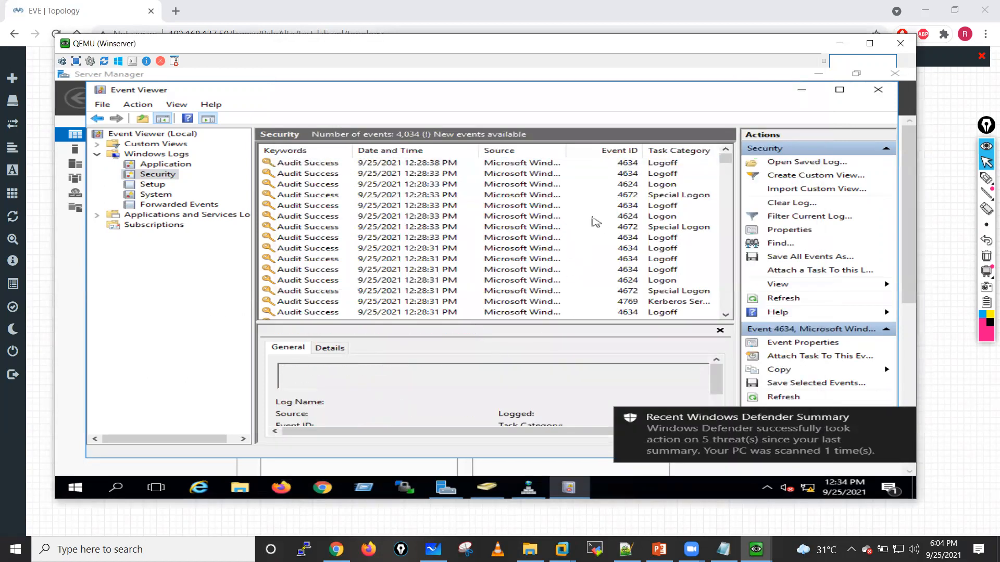
pyautogui.rightClick(579, 218)
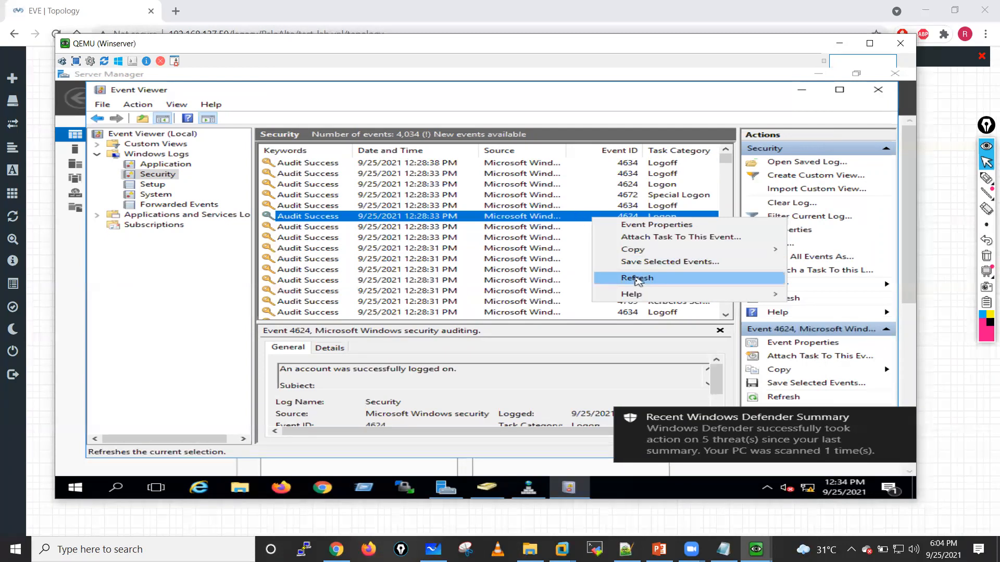
pyautogui.click(639, 277)
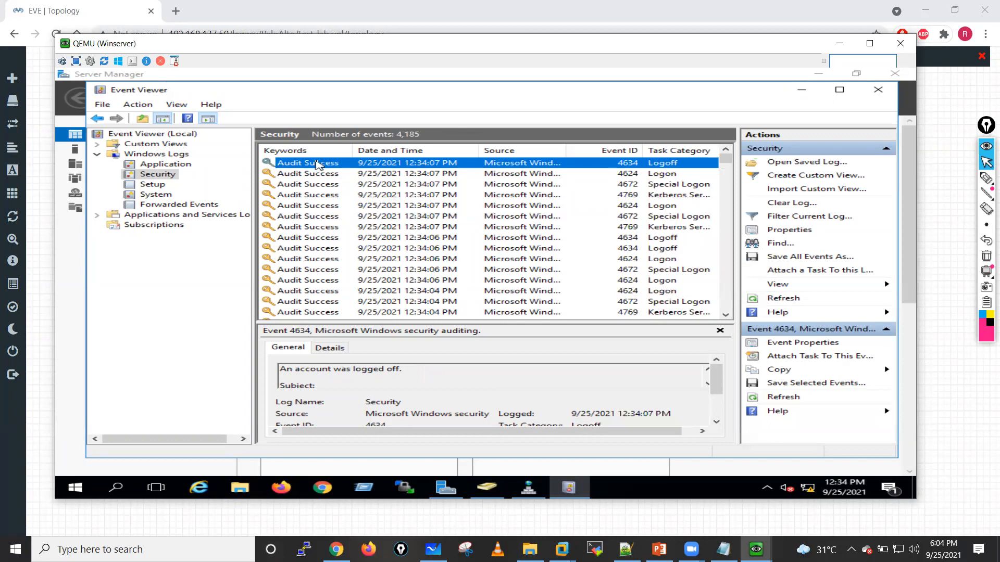
# Step: Examine the full details of the newest Logoff event (ID 4634) in the Security log and close its properties
pyautogui.doubleClick(318, 165)
pyautogui.moveTo(310, 195); pyautogui.dragTo(369, 195)
pyautogui.moveTo(579, 181); pyautogui.dragTo(579, 212)
pyautogui.doubleClick(447, 256)
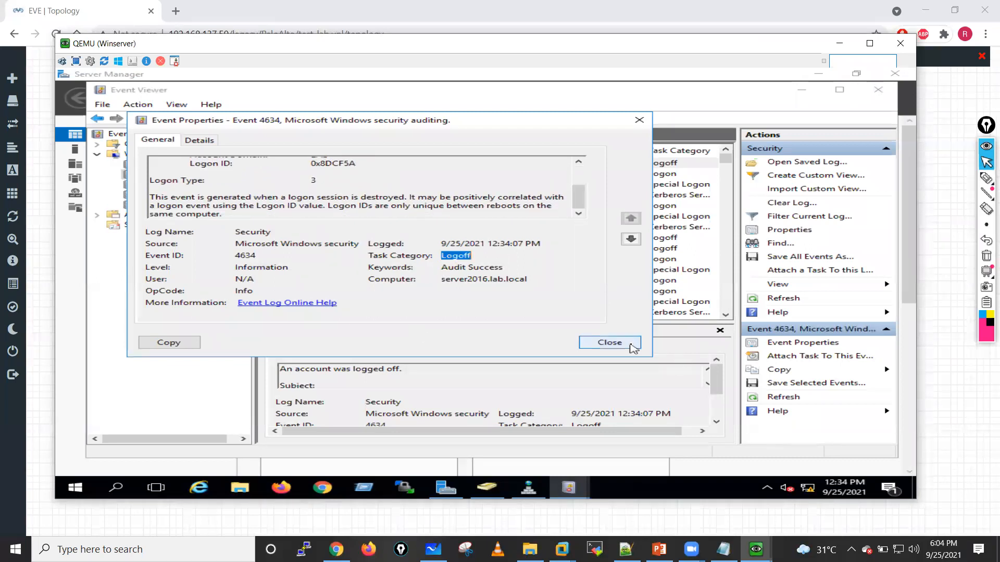
pyautogui.click(609, 342)
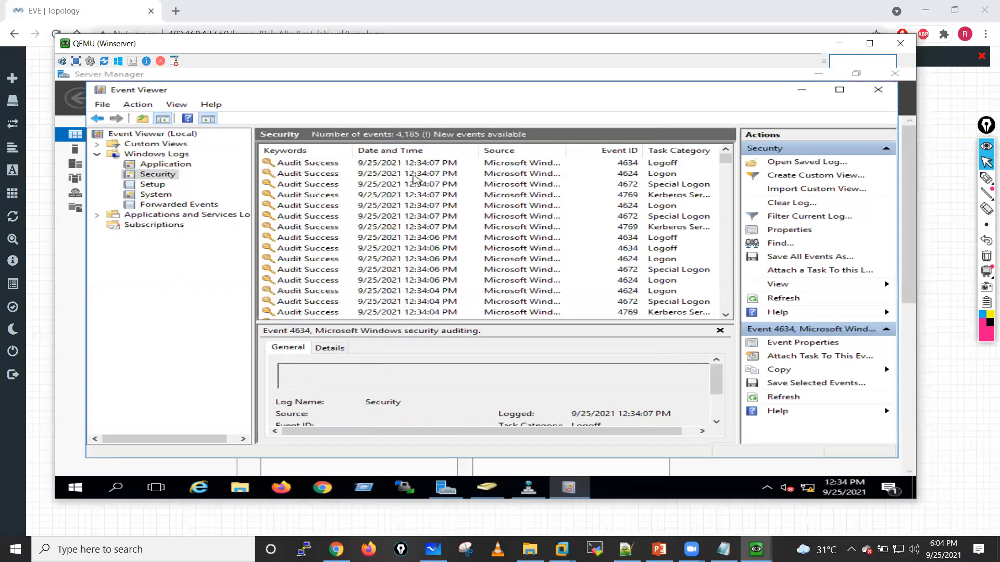
# Step: Examine the details of the newest Logon event (ID 4624) in the Security log and close its properties
pyautogui.click(412, 174)
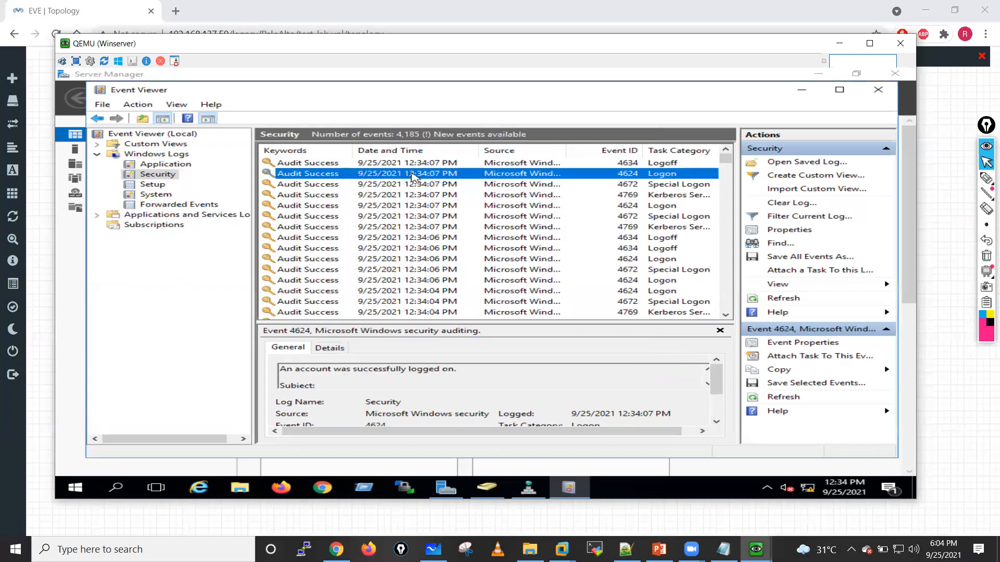
pyautogui.doubleClick(412, 176)
pyautogui.moveTo(600, 183)
pyautogui.mouseDown()
pyautogui.moveTo(601, 221)
pyautogui.moveTo(602, 192)
pyautogui.mouseUp()
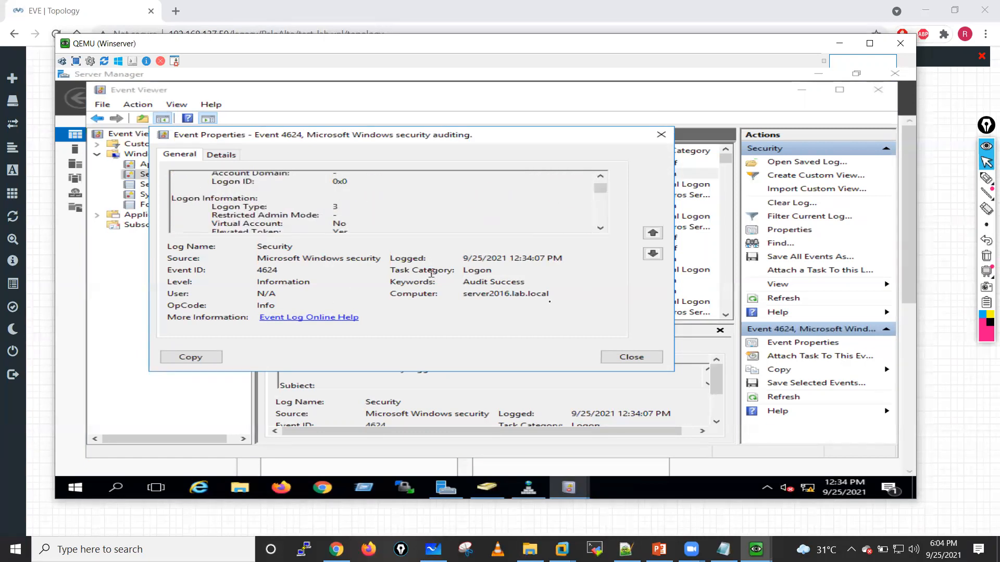
pyautogui.click(638, 361)
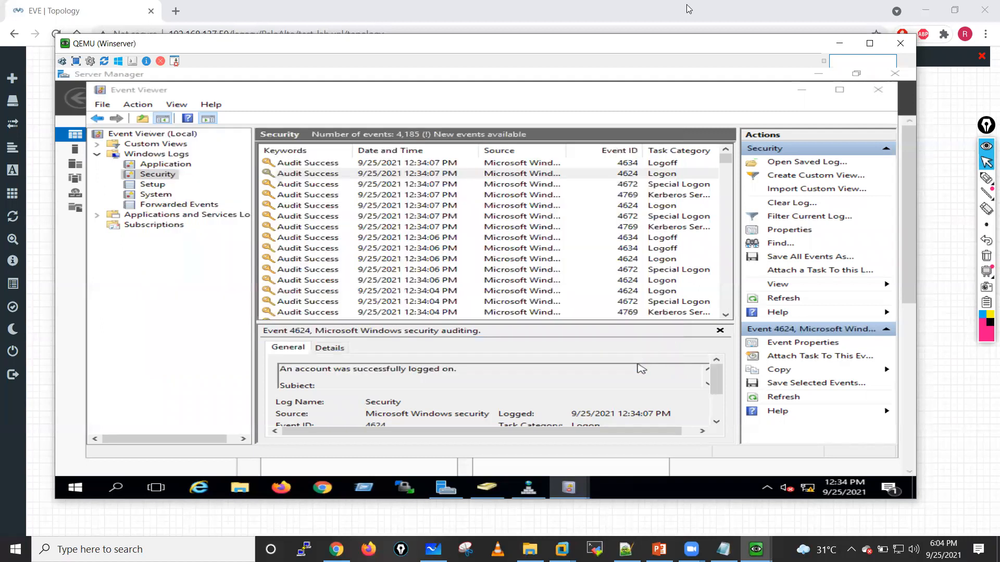
# Step: Minimize the Winserver console, move the Win client console aside, and refresh the client desktop
pyautogui.click(837, 44)
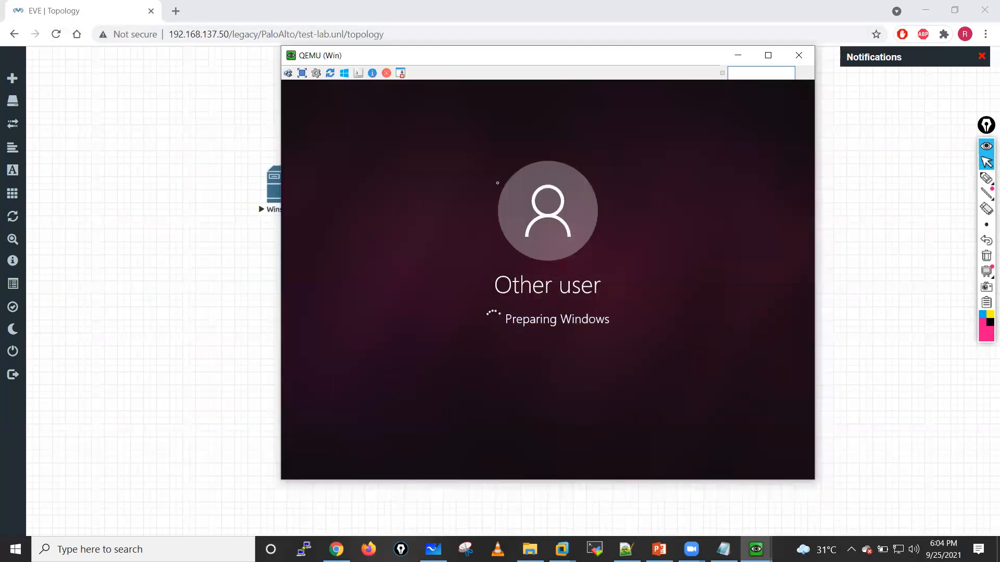
pyautogui.moveTo(596, 60); pyautogui.dragTo(665, 62)
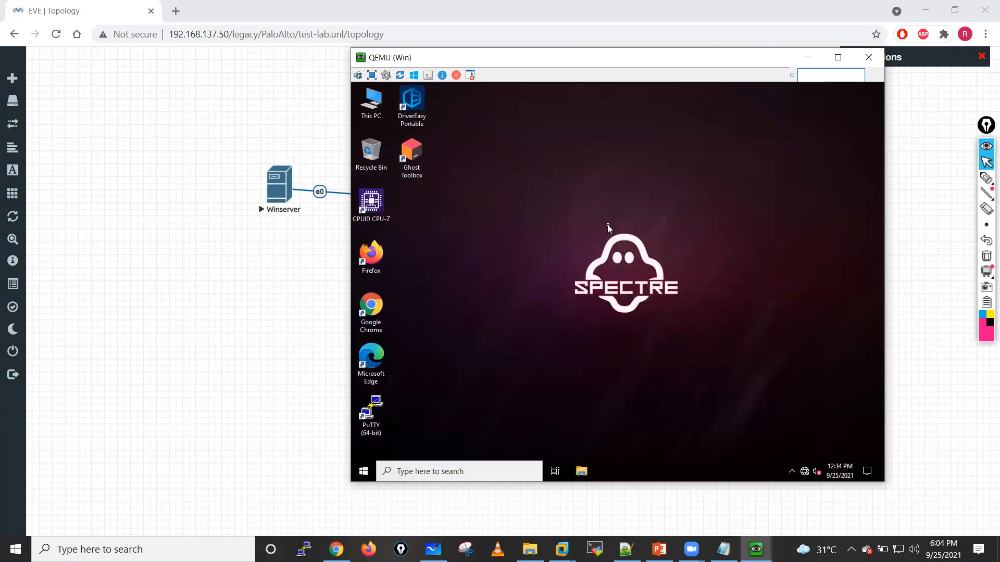
pyautogui.rightClick(608, 225)
pyautogui.click(618, 255)
# Step: Launch Microsoft Edge on the client and complete its first-run setup without signing in
pyautogui.doubleClick(384, 359)
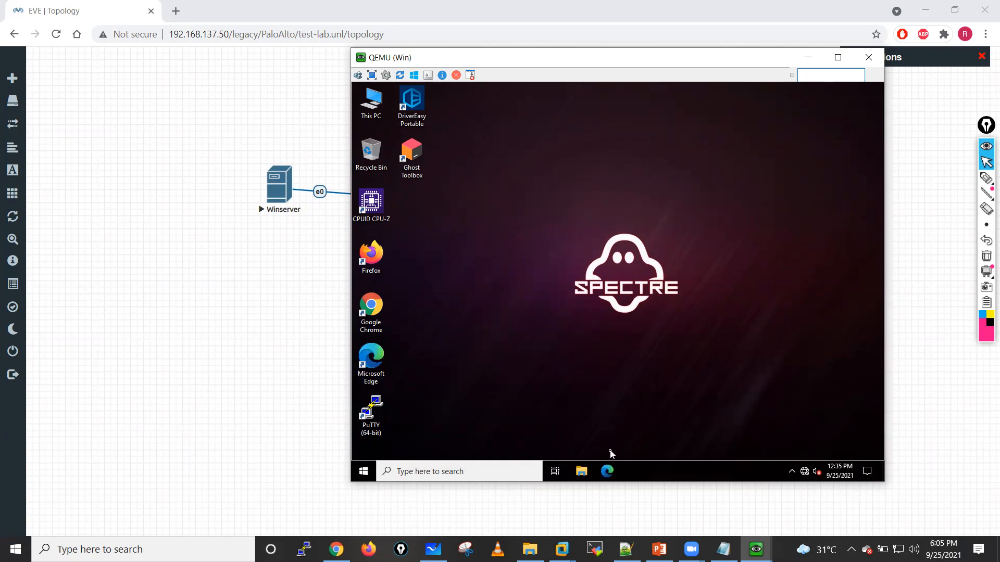
pyautogui.click(607, 470)
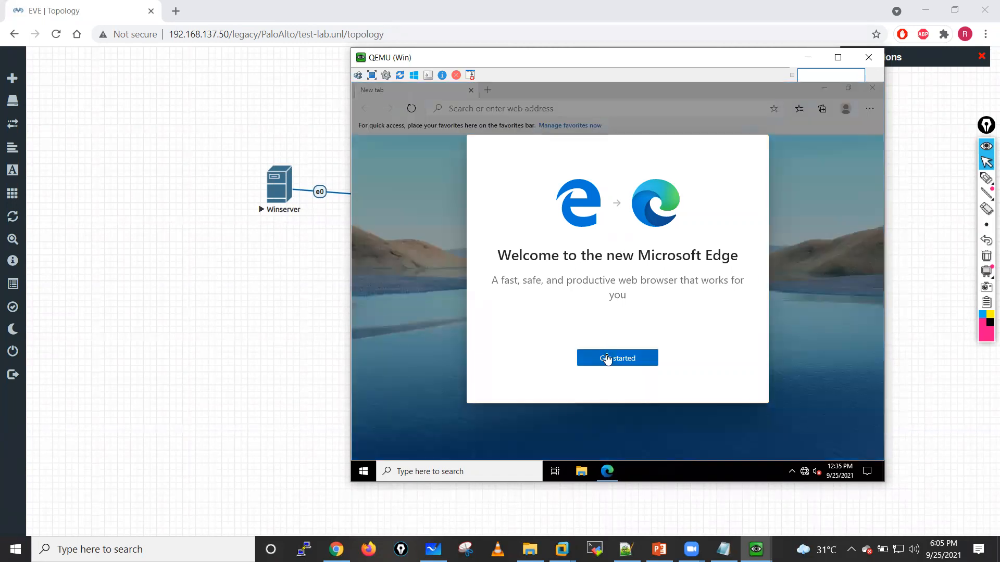
pyautogui.click(607, 359)
pyautogui.click(712, 388)
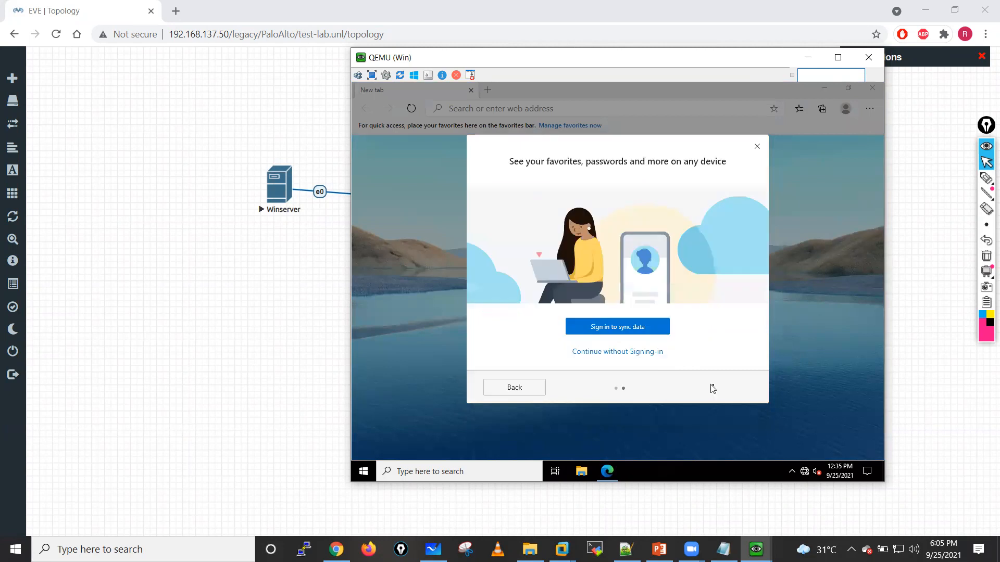
pyautogui.click(610, 352)
pyautogui.click(495, 110)
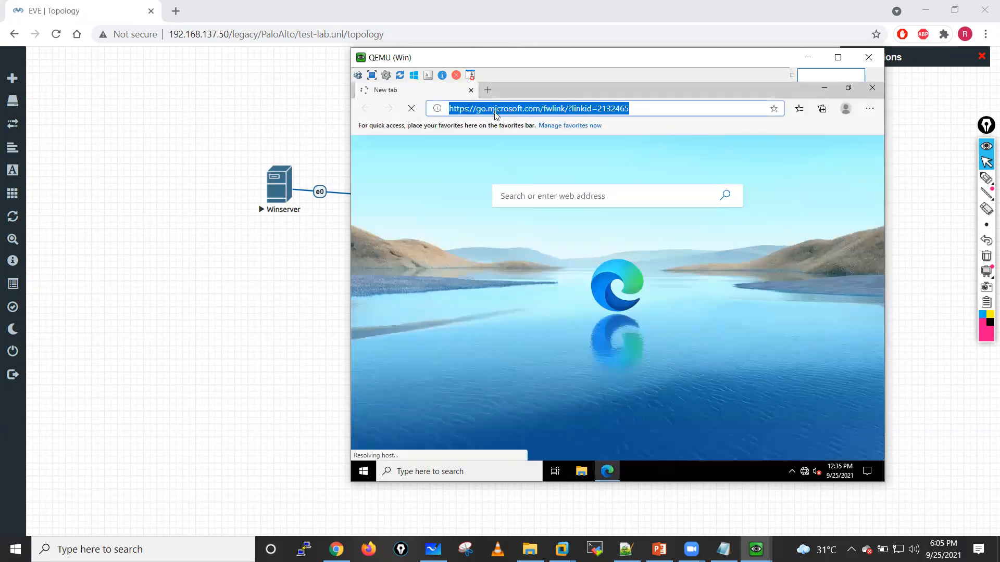
pyautogui.write('www.')
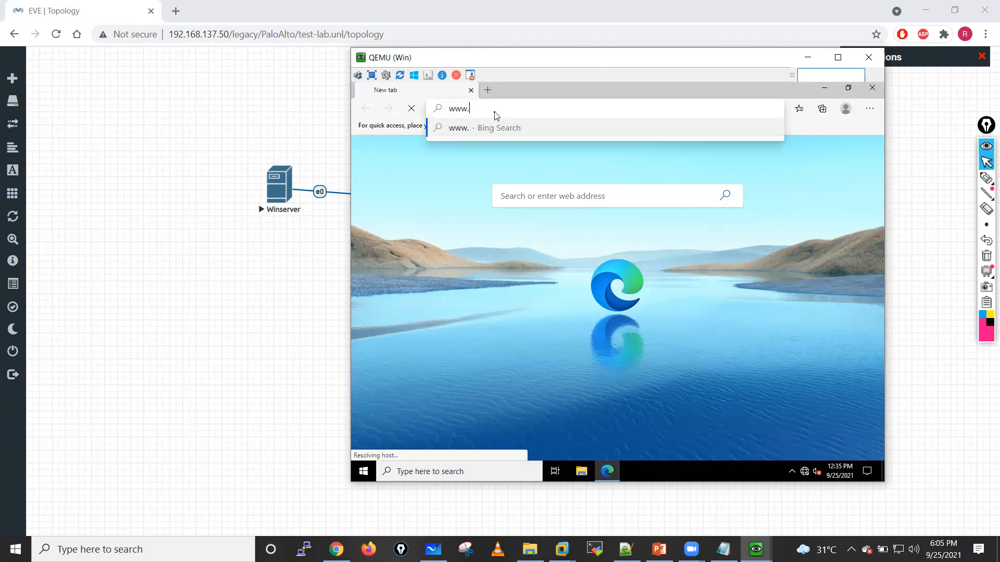
pyautogui.write('goole')
pyautogui.press('BackSpace')
pyautogui.press('BackSpace')
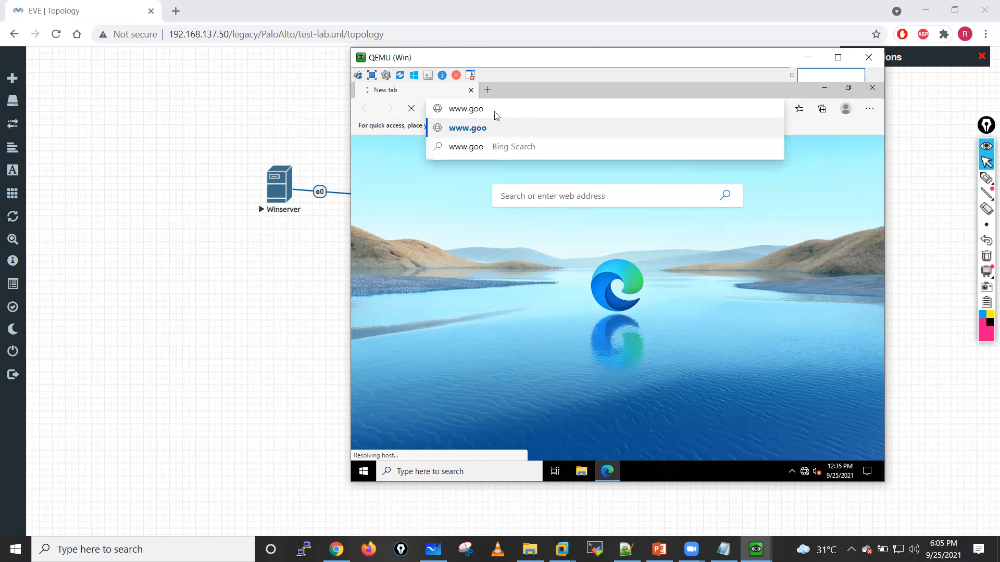
pyautogui.write('gle.com')
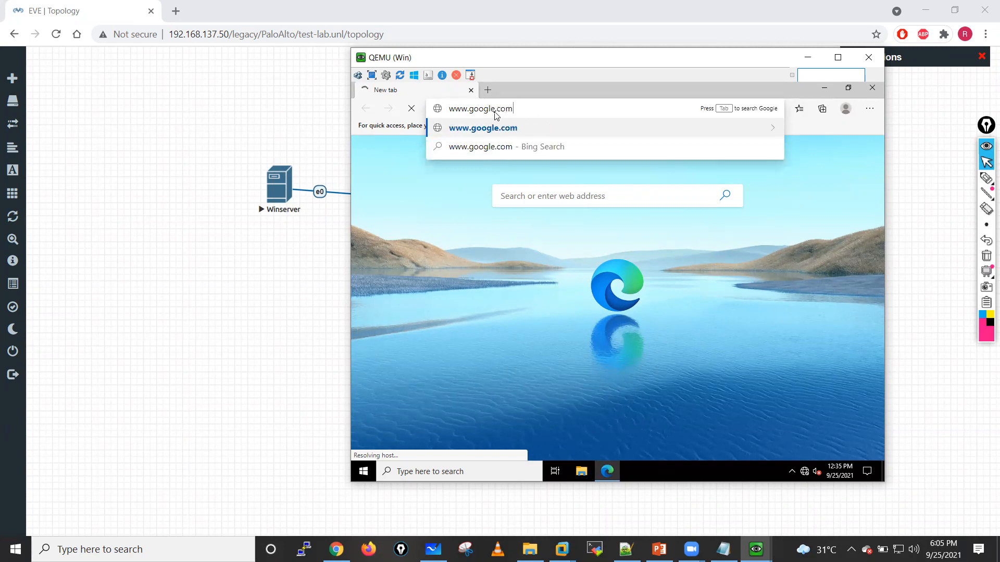
pyautogui.press('Return')
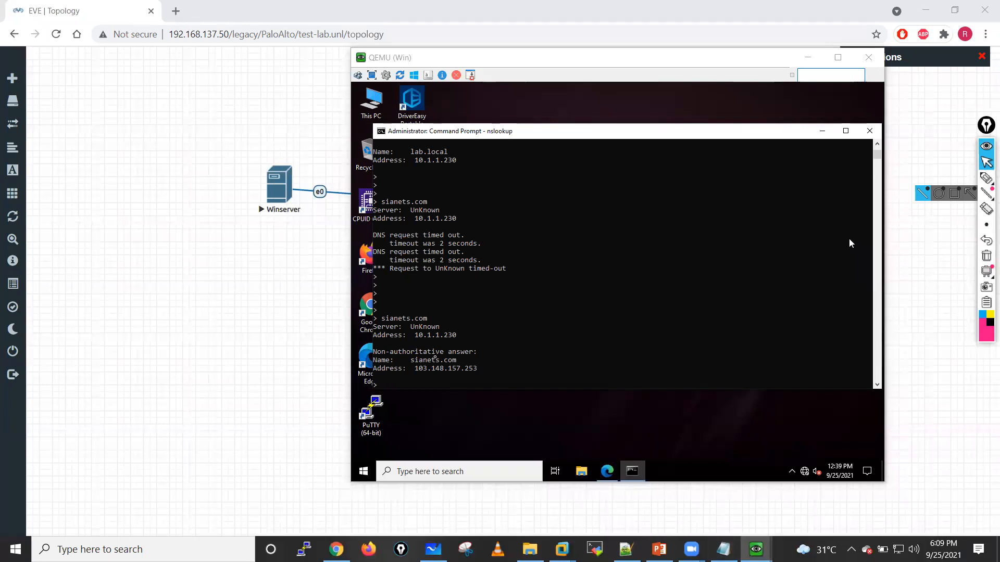
# Step: On Winserver, inspect the forwarders in SERVER2016's DNS properties, leave them unedited, and close DNS Manager
pyautogui.moveTo(756, 549)
pyautogui.click(720, 509)
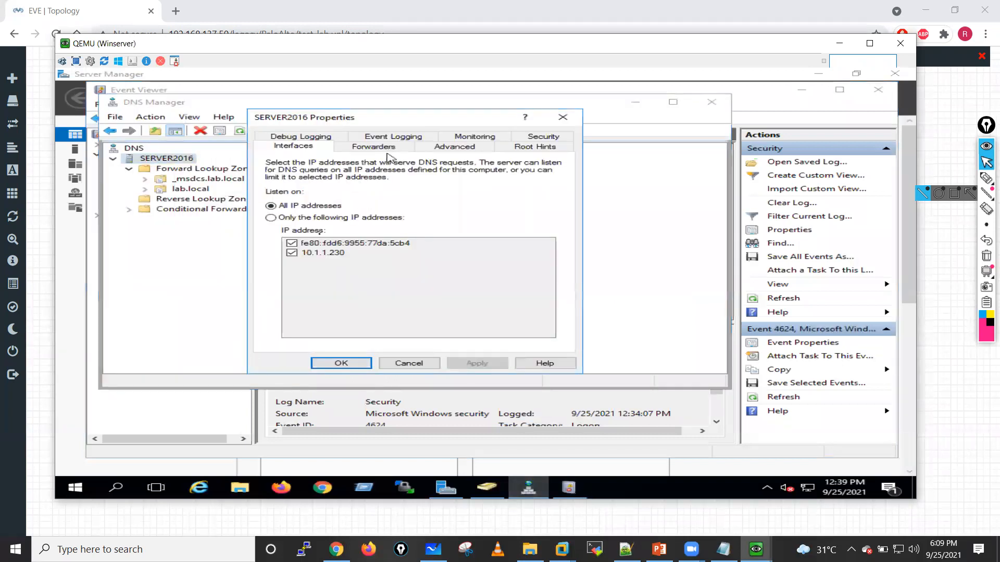
pyautogui.click(387, 148)
pyautogui.click(294, 217)
pyautogui.click(529, 296)
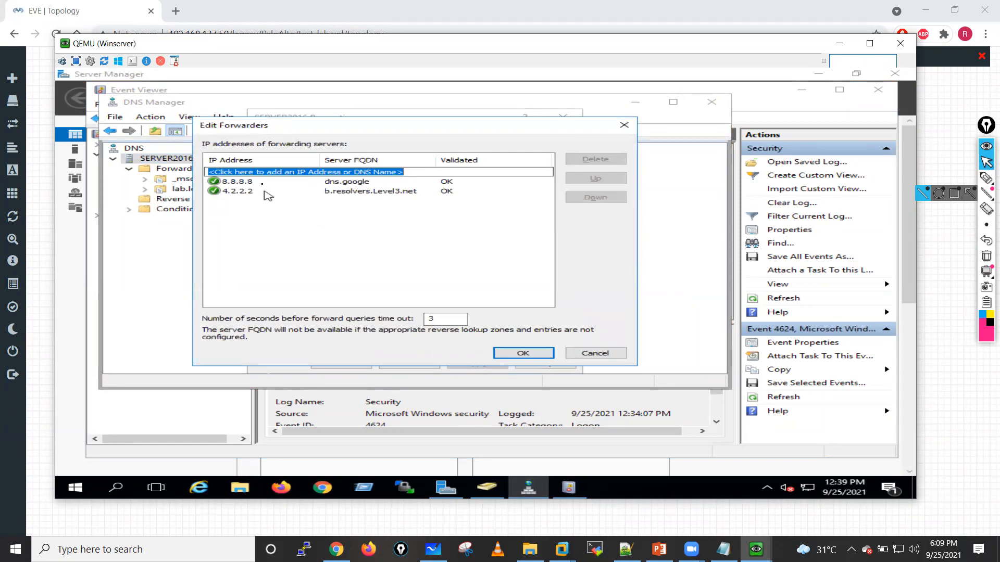
pyautogui.click(263, 181)
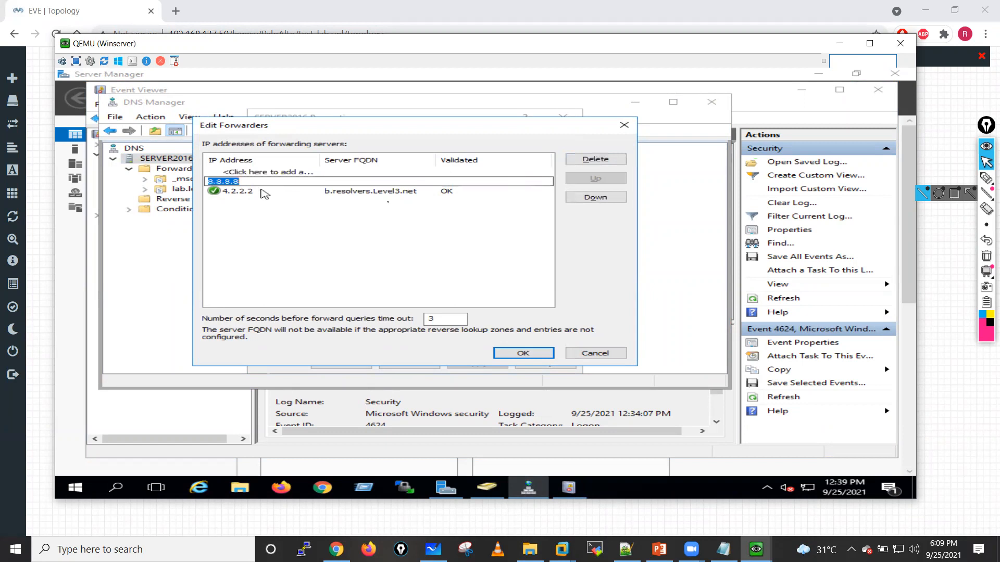
pyautogui.click(263, 192)
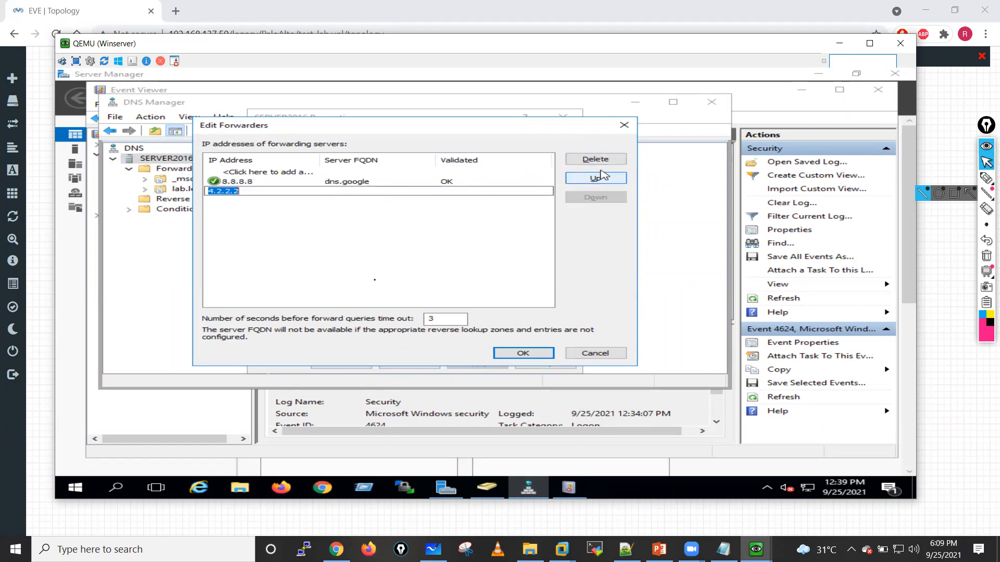
pyautogui.click(285, 246)
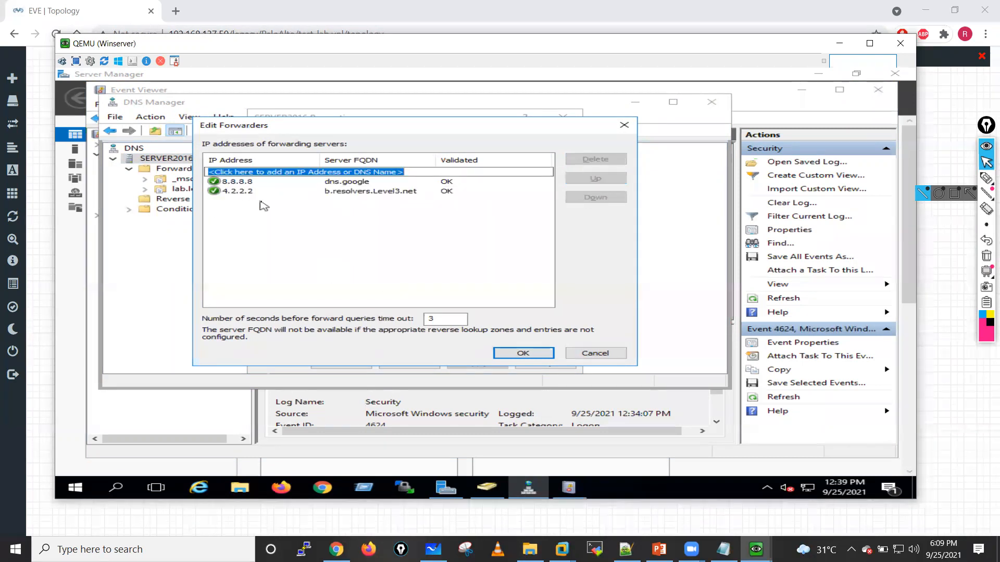
pyautogui.click(620, 354)
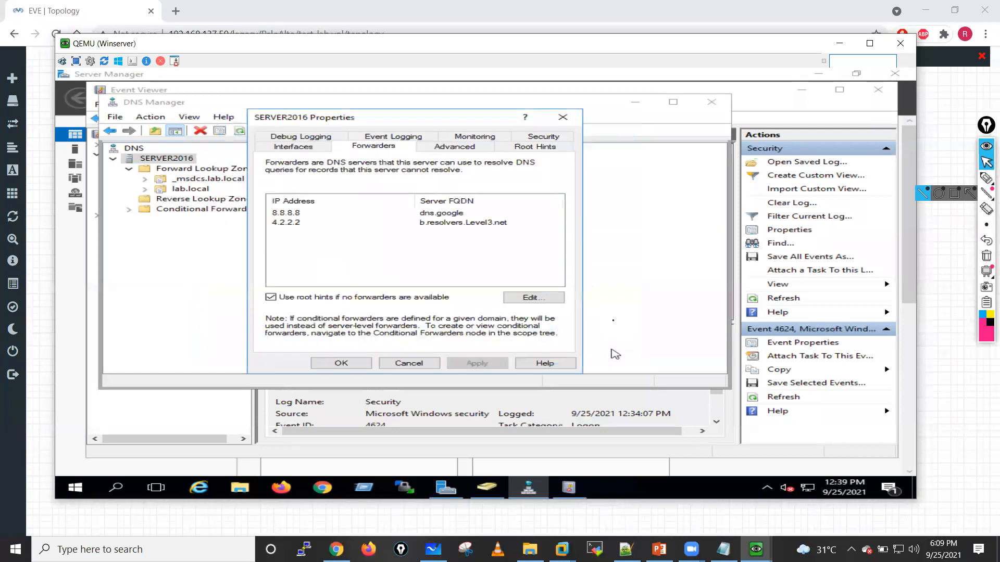
pyautogui.click(563, 117)
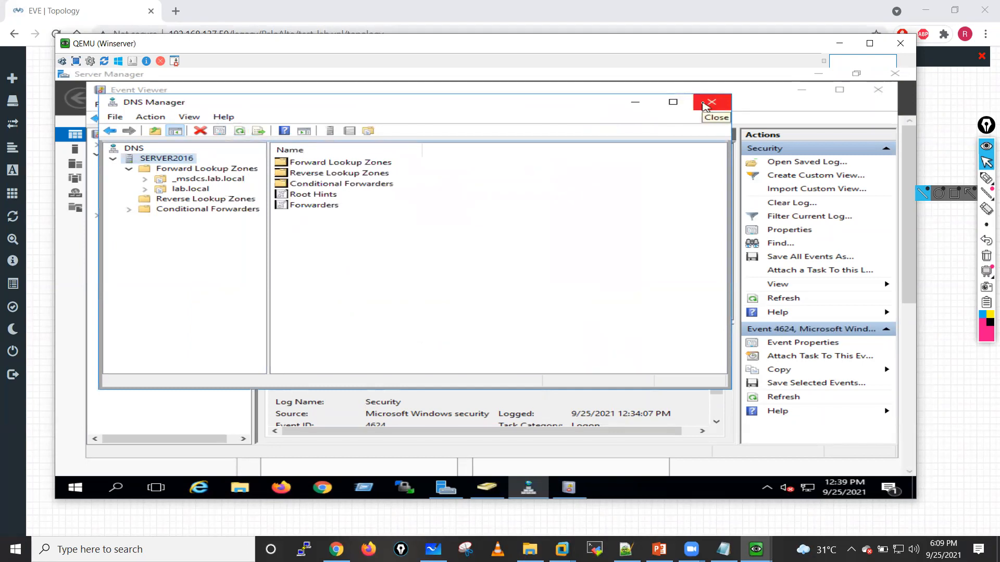
pyautogui.click(703, 106)
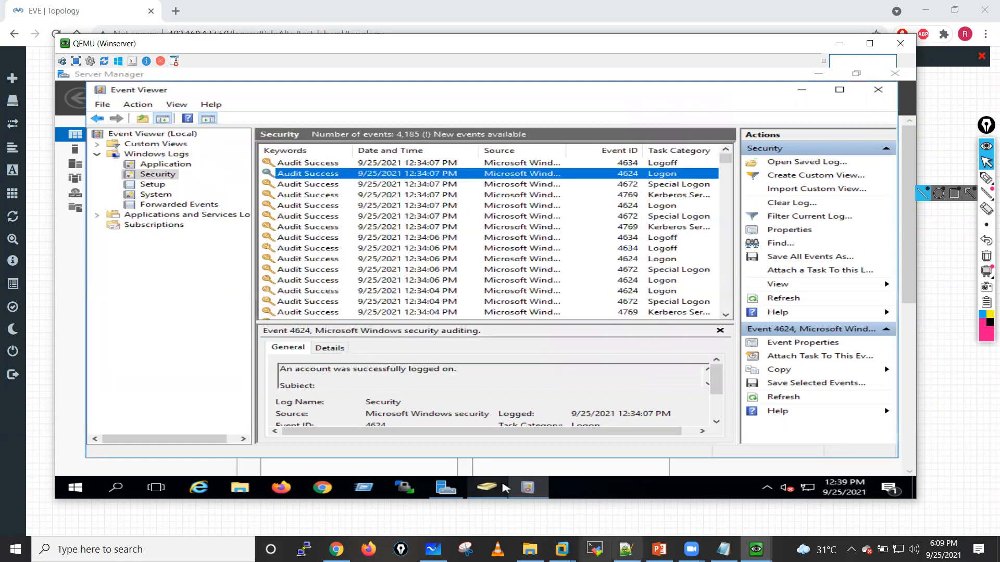
pyautogui.moveTo(503, 488)
pyautogui.moveTo(756, 549)
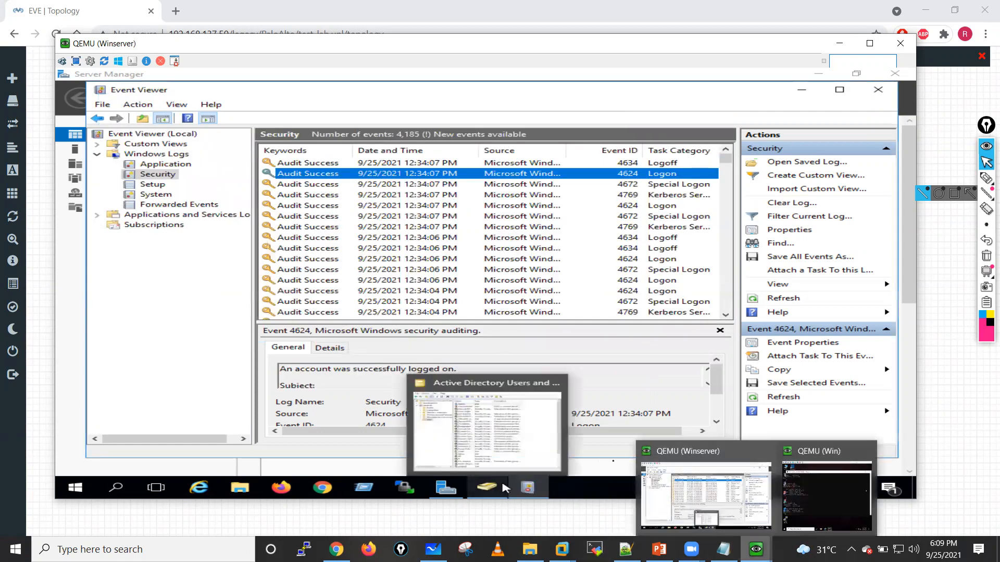
pyautogui.click(827, 494)
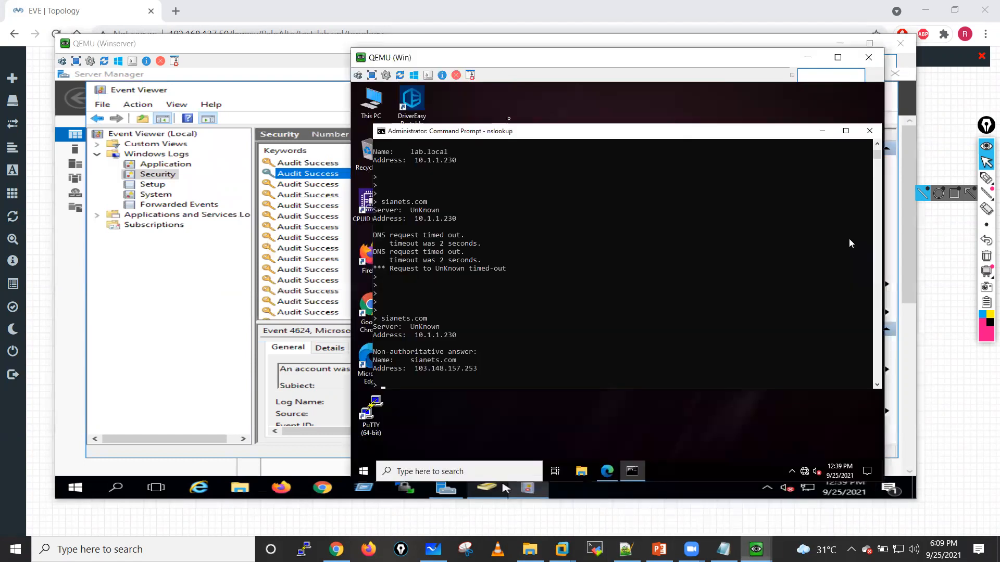
pyautogui.click(607, 471)
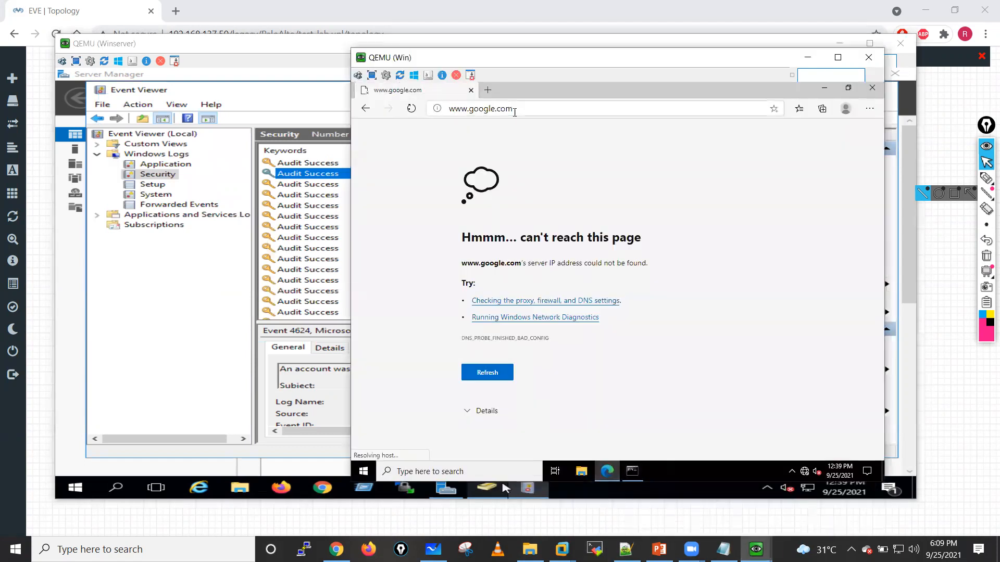
pyautogui.click(515, 113)
pyautogui.click(411, 110)
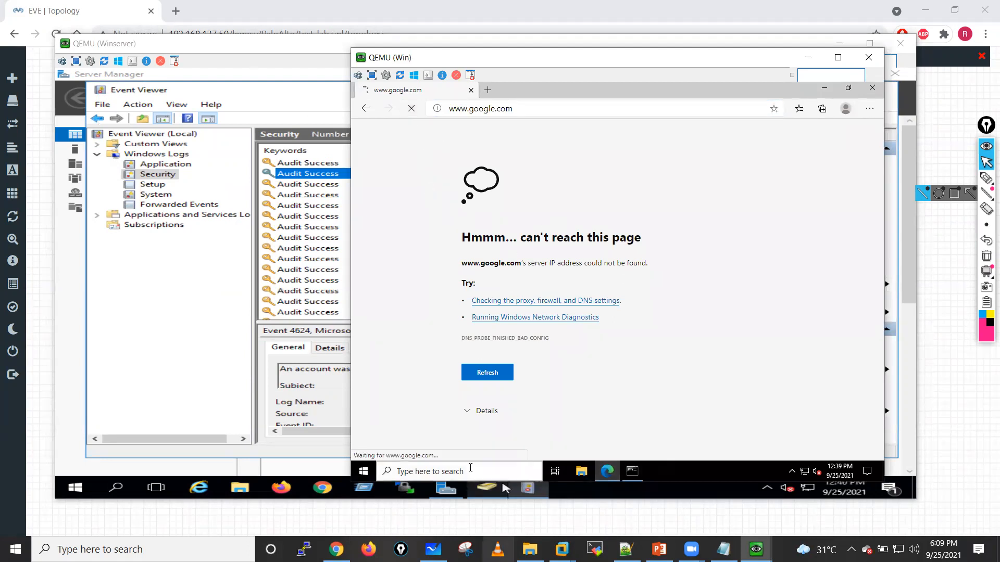
# Step: Switch to VMware Workstation, check the PA-FW-10 firewall console, and return to the Win client console
pyautogui.moveTo(561, 550)
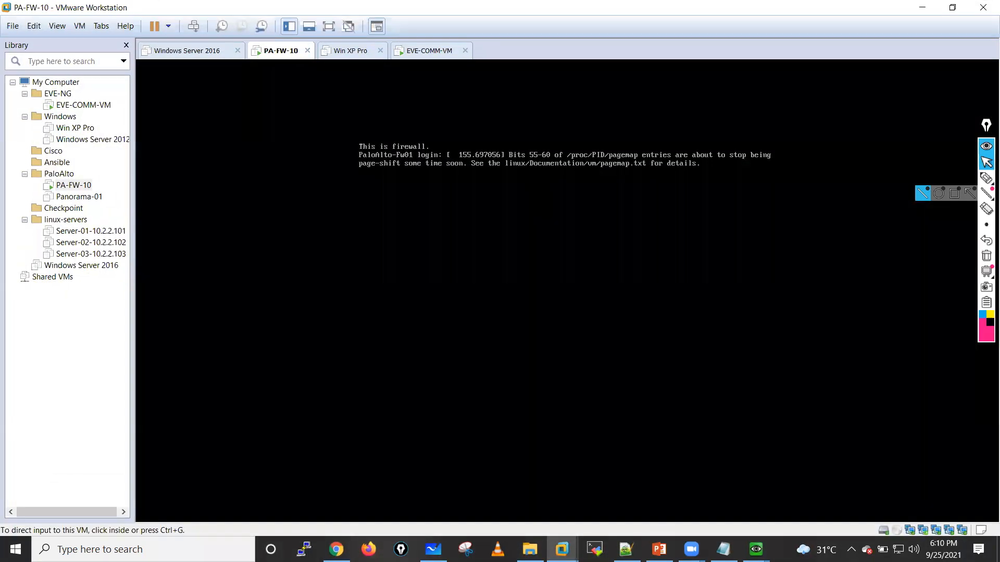
pyautogui.press('Return')
pyautogui.press('Return')
pyautogui.press('Return')
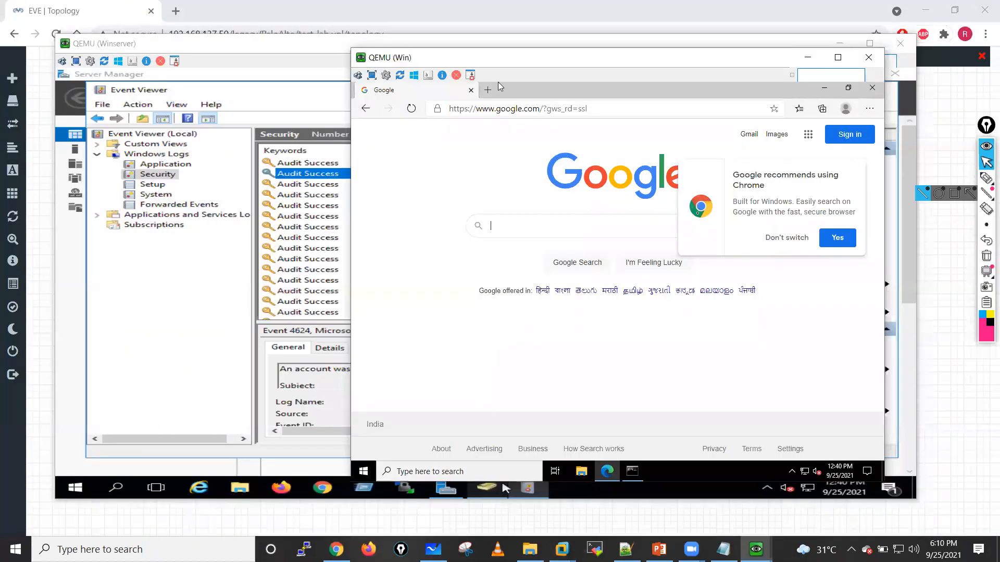
# Step: In the Win client's browser, dismiss the Chrome suggestion, search for "web whatsapp", and open the WhatsApp Web result
pyautogui.moveTo(500, 86); pyautogui.dragTo(368, 72)
pyautogui.click(672, 228)
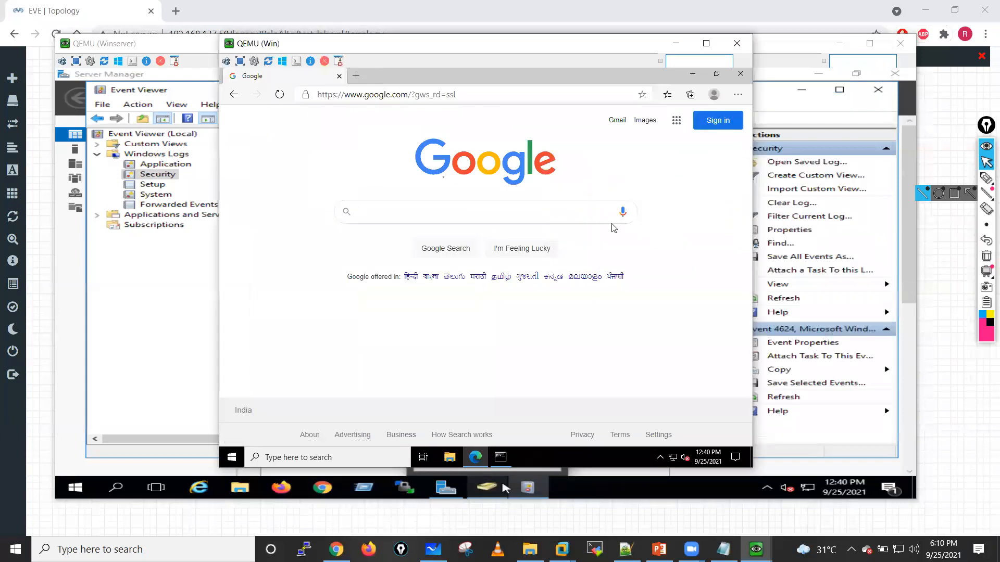
pyautogui.click(383, 96)
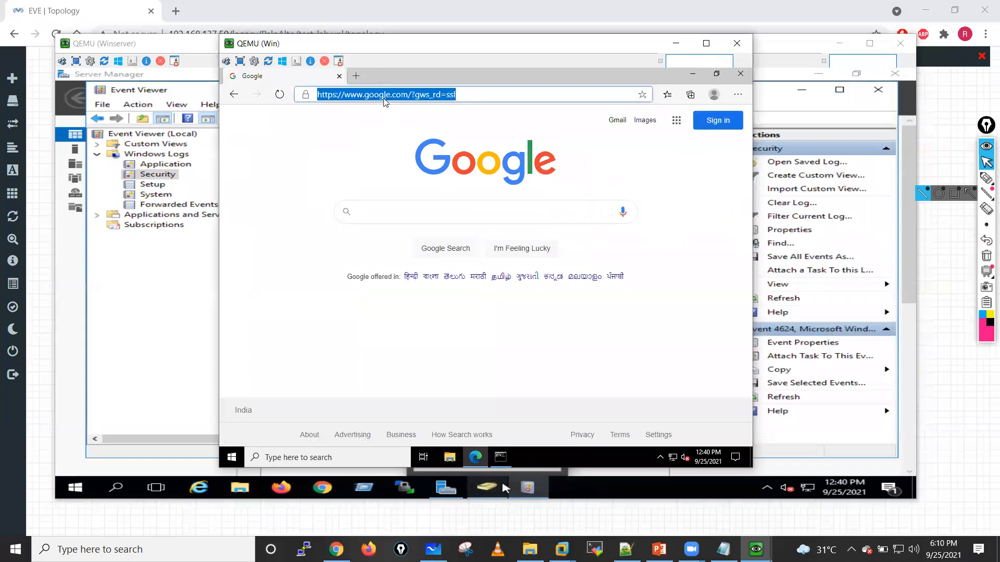
pyautogui.write('web')
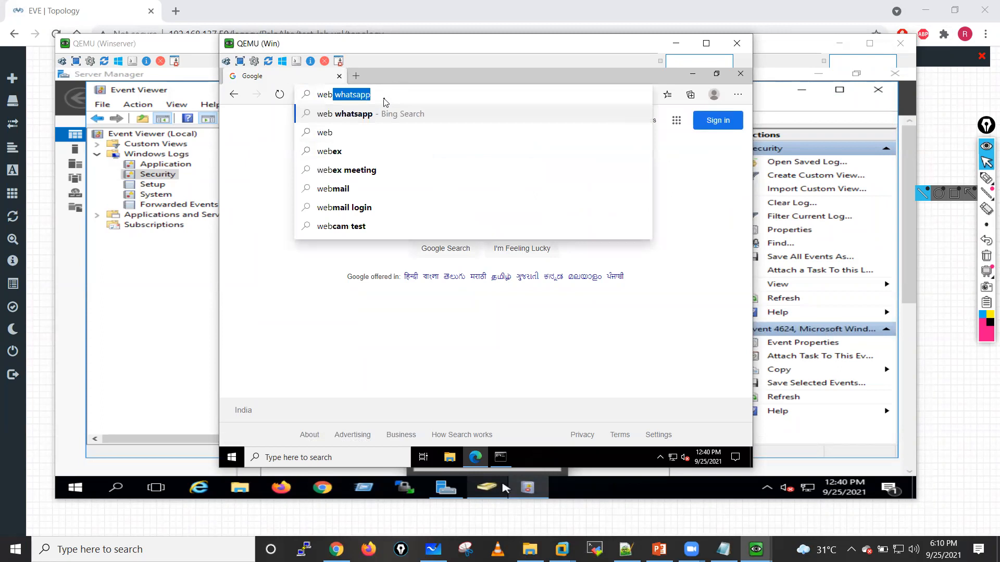
pyautogui.press('Return')
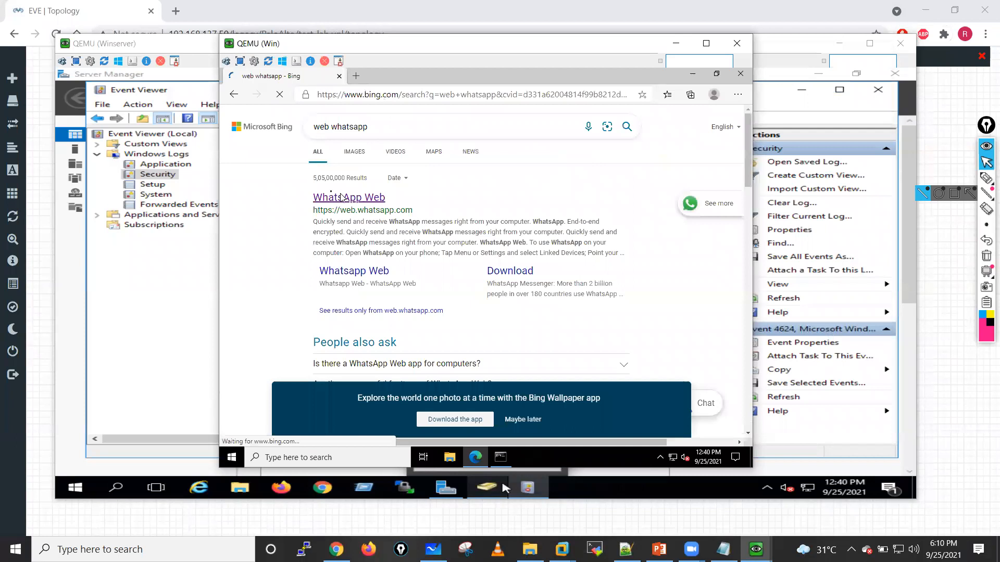
pyautogui.click(341, 197)
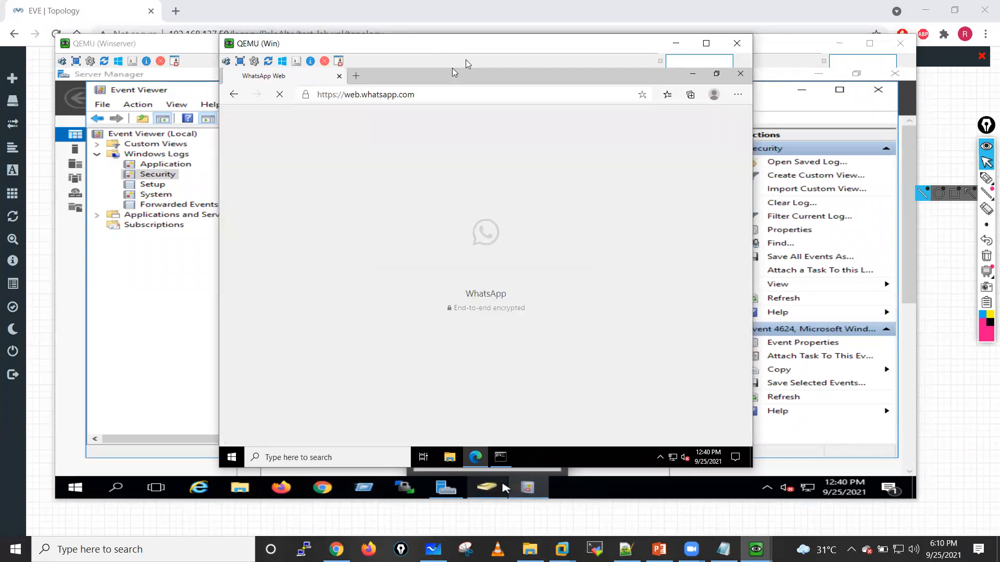
pyautogui.click(503, 487)
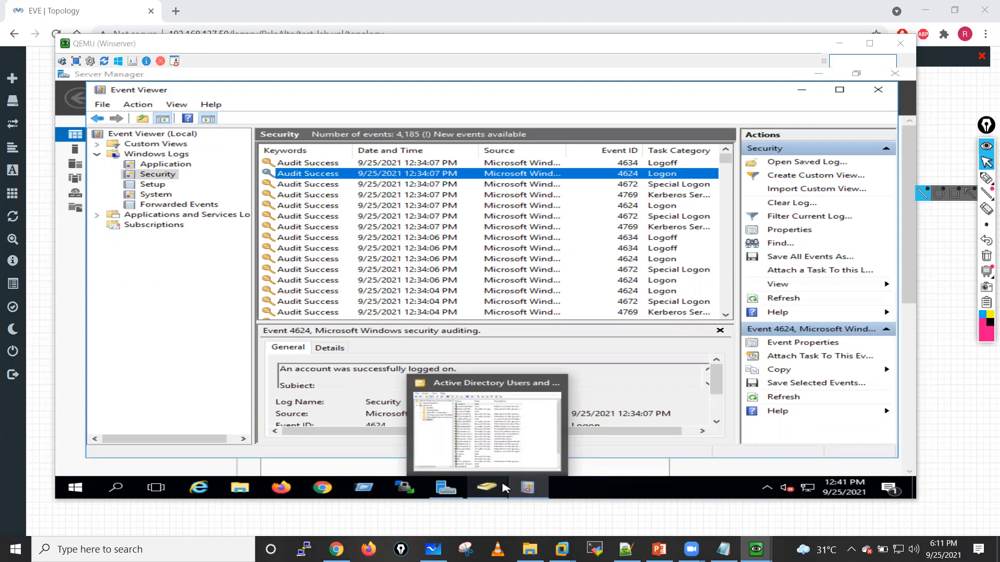
pyautogui.click(209, 316)
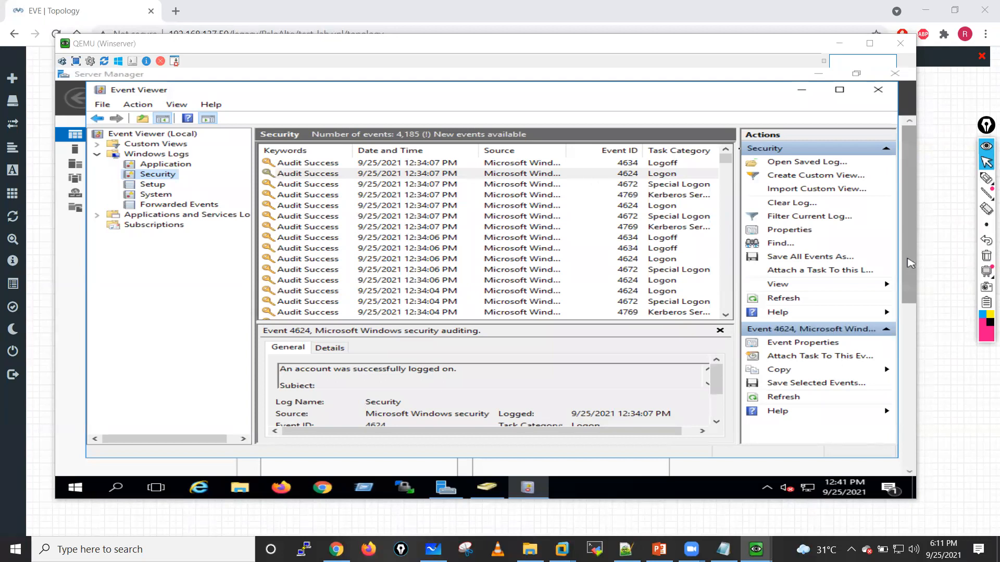
pyautogui.click(953, 168)
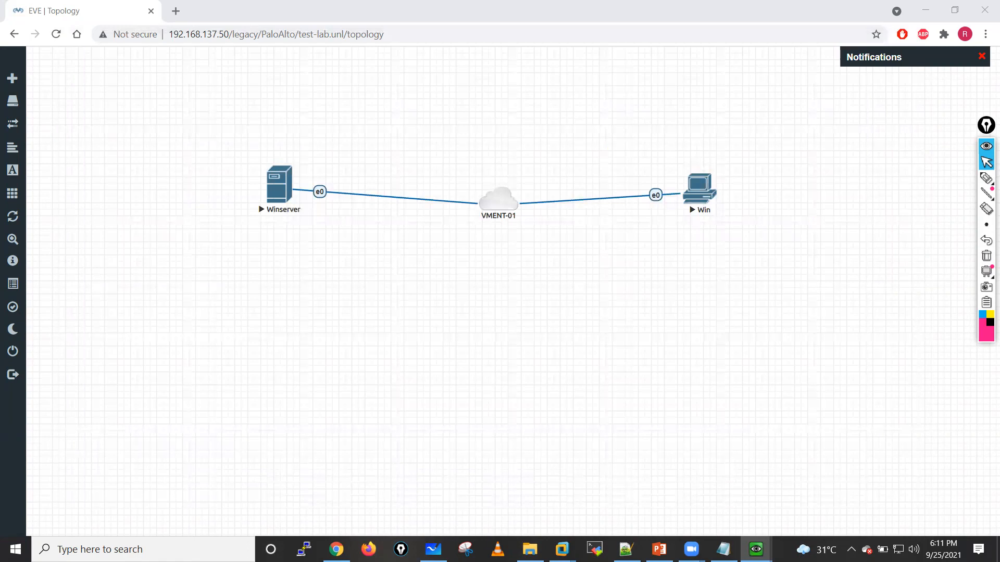
# Step: From the F5 PaloAltolive 31st july group in the enlarged Win console, download GlobalProtect64-5.1.8.msi, GlobalProtect64.msi and UaInstall-10.0.3-10.msi
pyautogui.hotkey('alt', 'Tab')
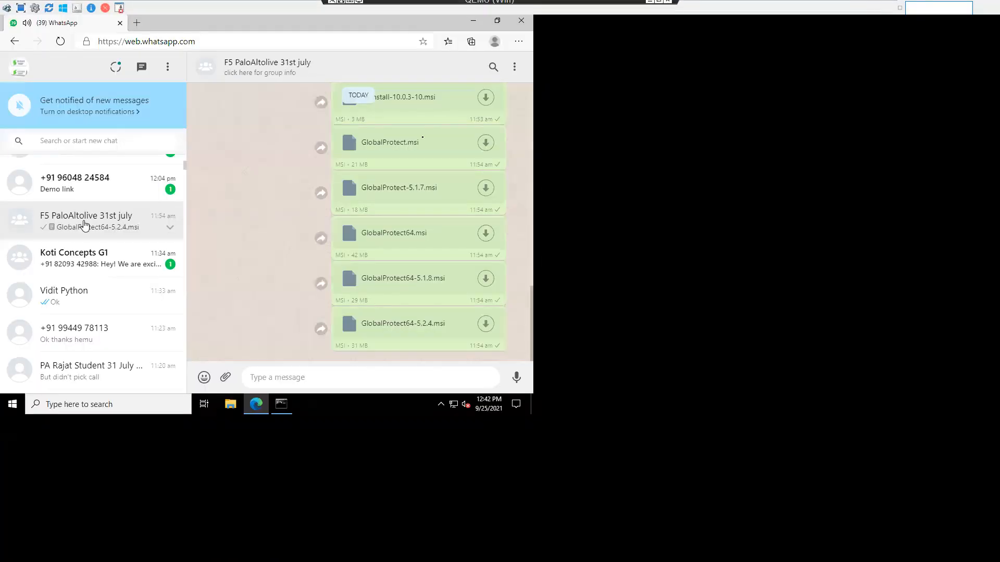
pyautogui.click(343, 5)
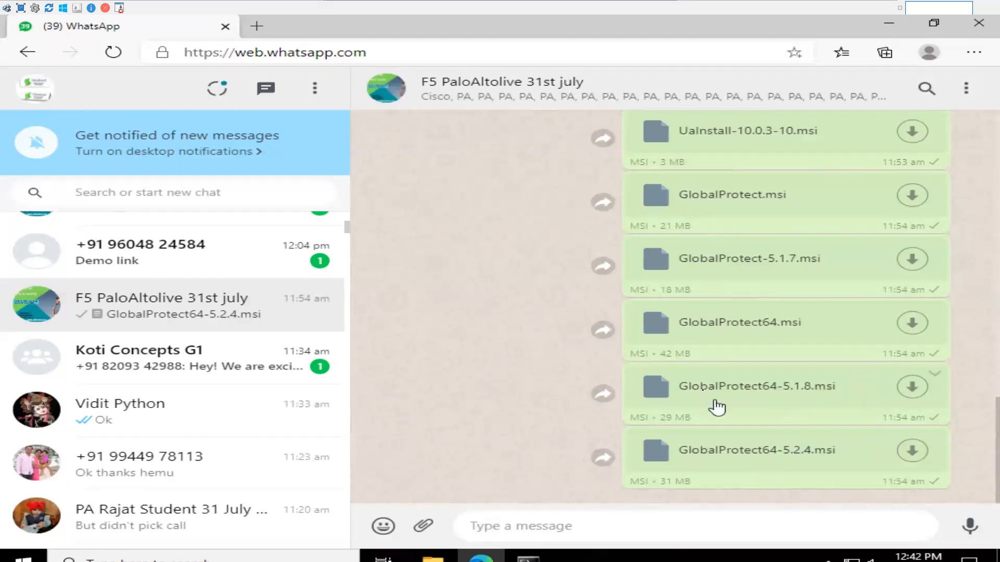
pyautogui.click(912, 387)
pyautogui.click(912, 324)
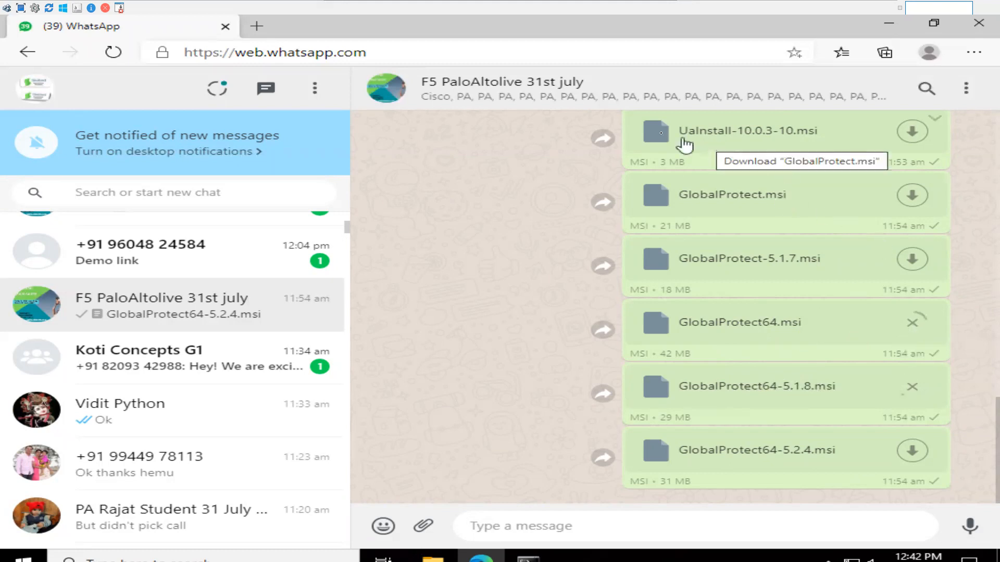
pyautogui.scroll(5, 728, 156)
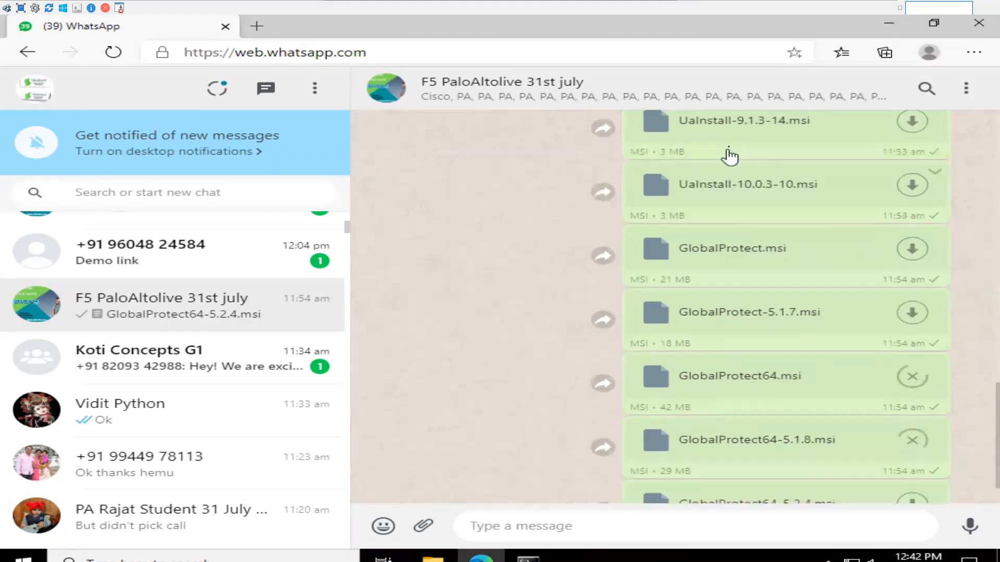
pyautogui.scroll(-3, 739, 427)
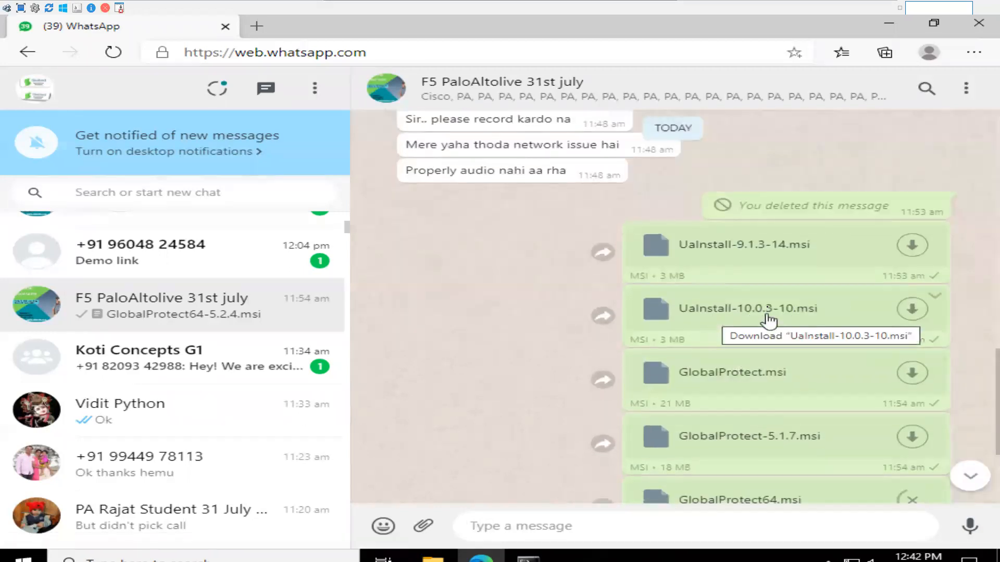
pyautogui.click(912, 310)
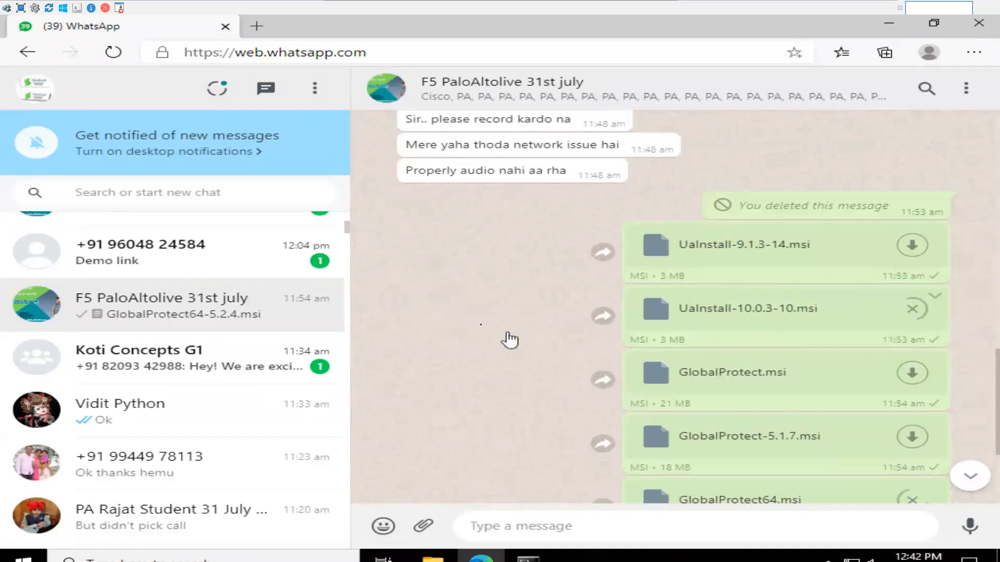
pyautogui.scroll(-3, 411, 346)
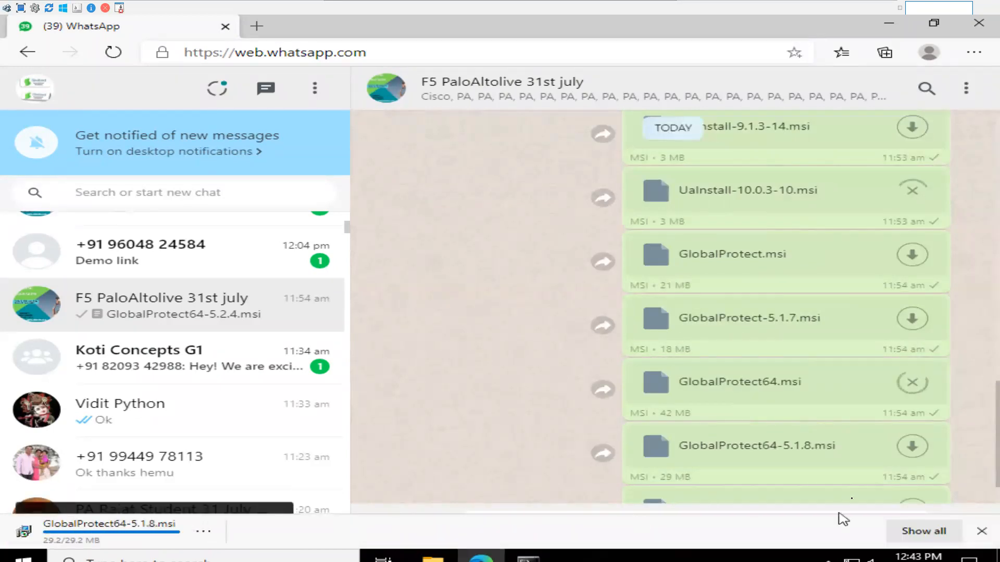
# Step: Allow web.whatsapp.com to download multiple files and check the three installers in the Edge downloads list
pyautogui.click(920, 533)
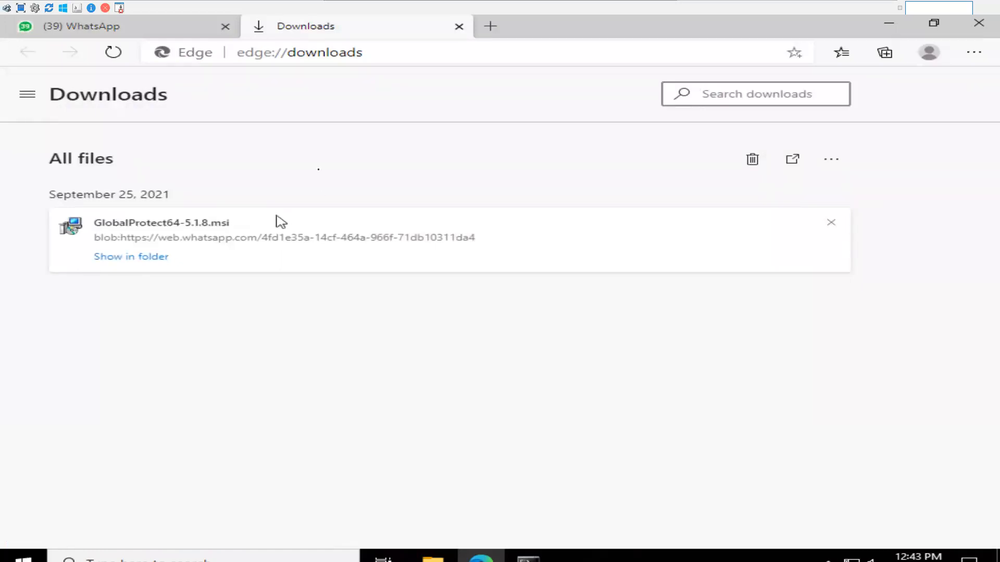
pyautogui.click(127, 34)
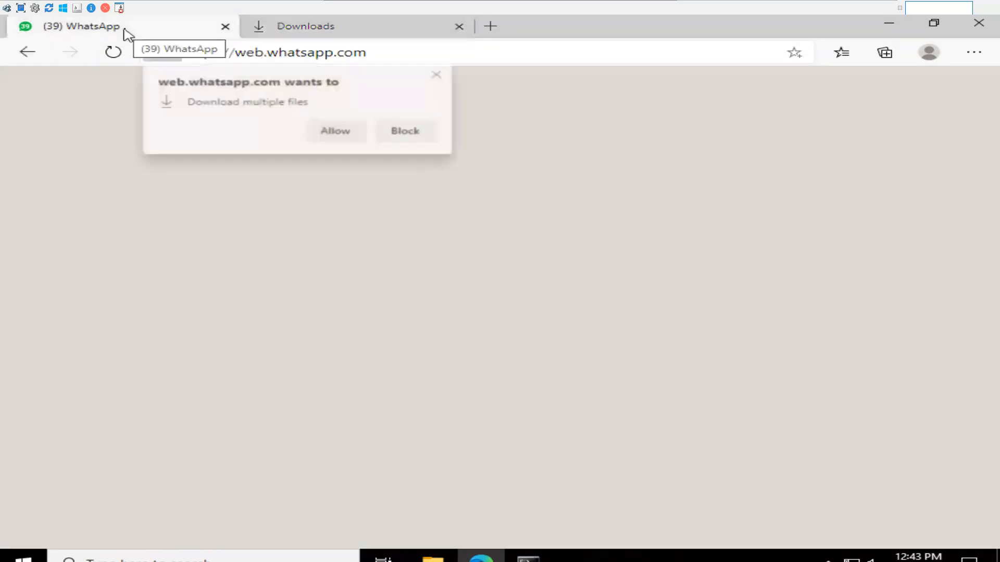
pyautogui.click(333, 133)
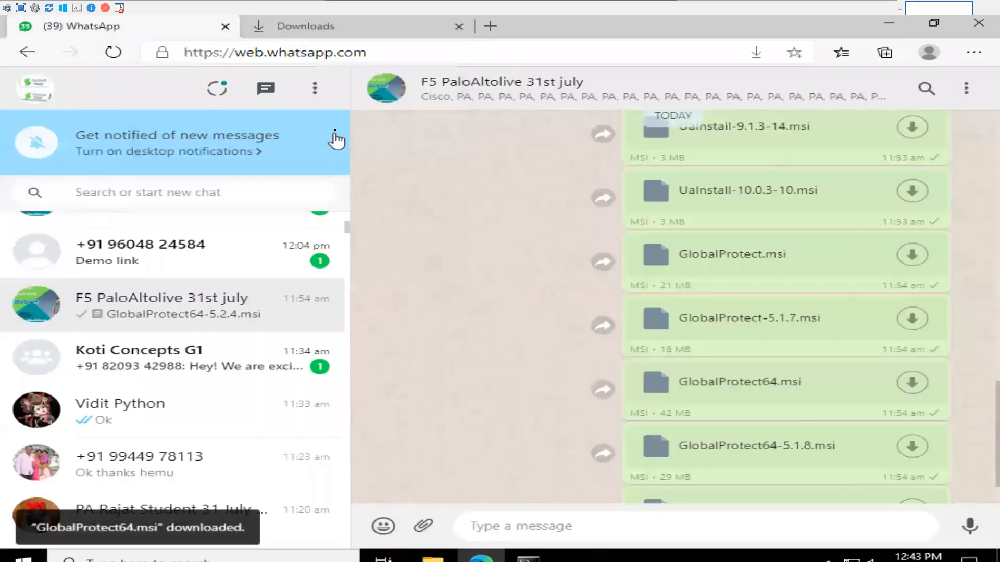
pyautogui.click(326, 26)
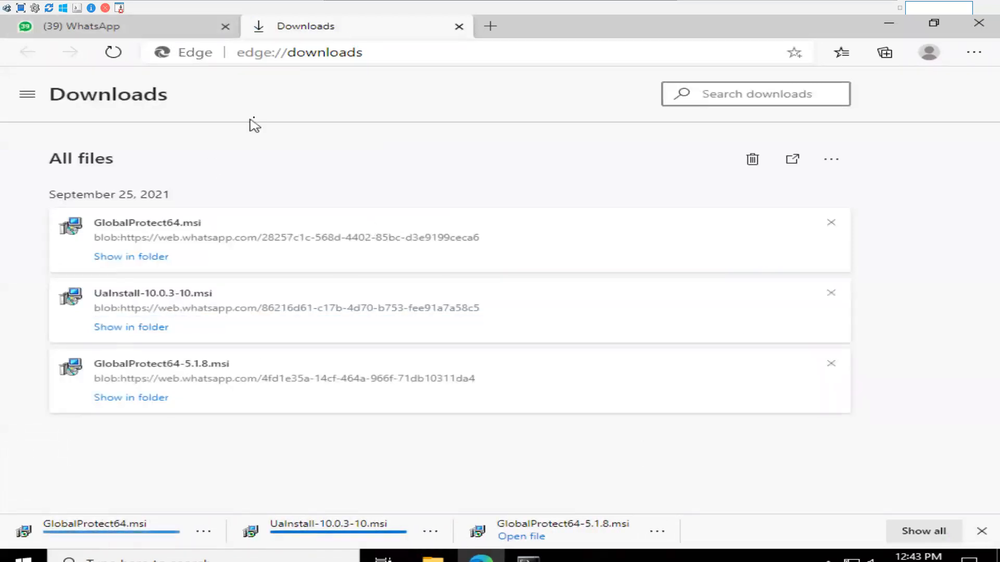
# Step: Close the WhatsApp tab, Edge and the Command Prompt, and return the Win console from full screen to a widened window
pyautogui.click(226, 26)
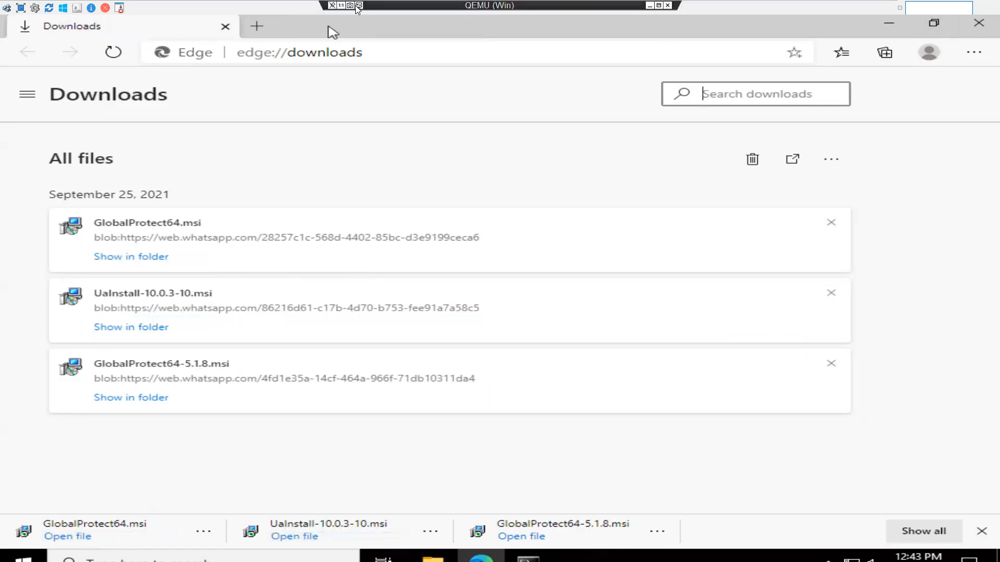
pyautogui.click(658, 6)
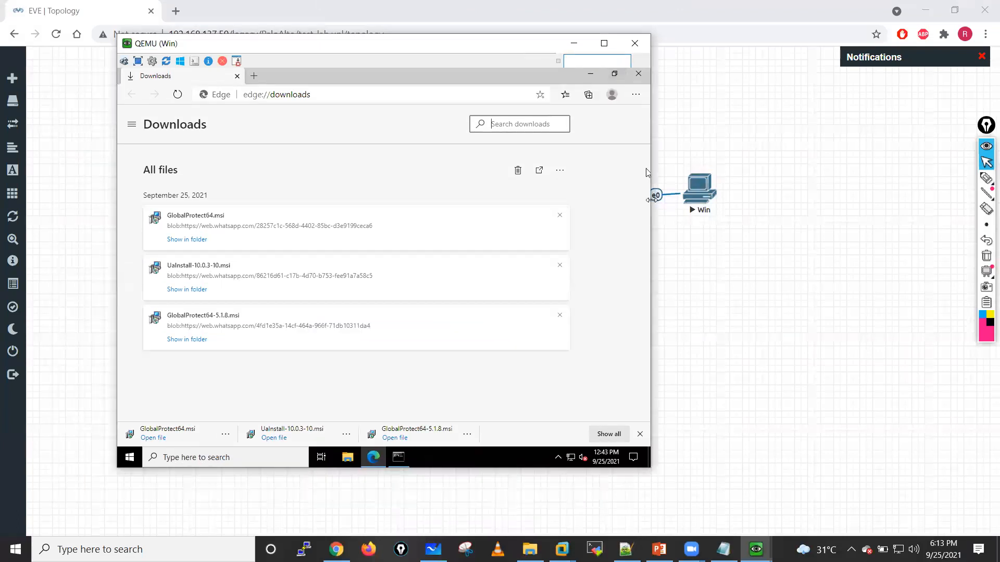
pyautogui.moveTo(651, 199); pyautogui.dragTo(850, 201)
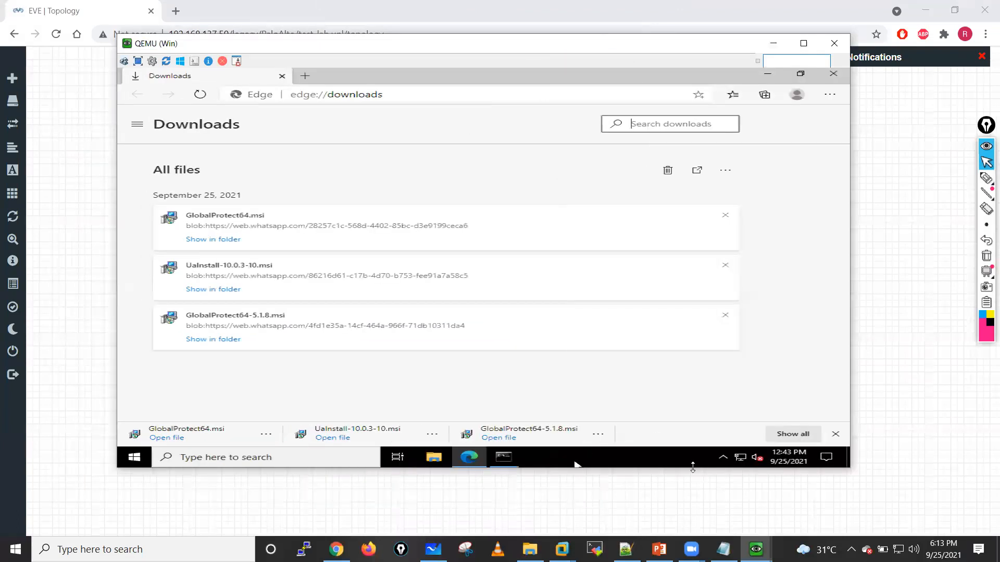
pyautogui.click(835, 434)
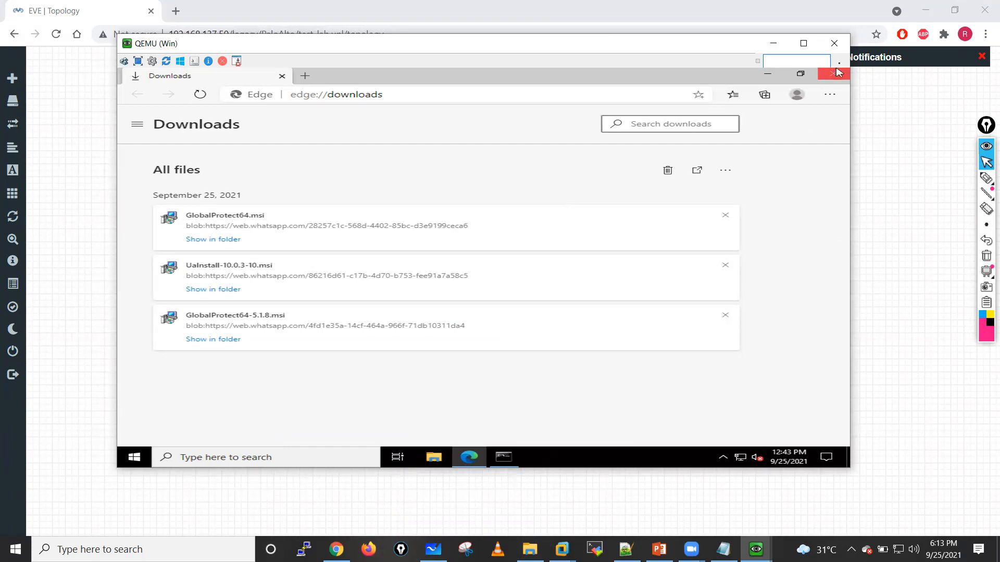
pyautogui.click(835, 73)
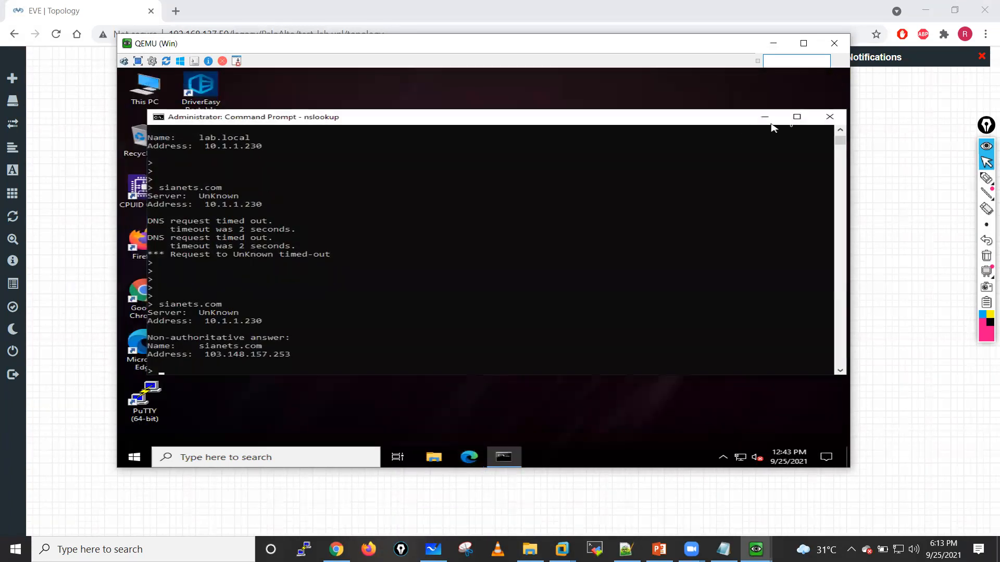
pyautogui.click(829, 117)
# Step: Browse to the client's Downloads folder and run the GlobalProtect64.msi installer, accepting the security warning
pyautogui.doubleClick(145, 86)
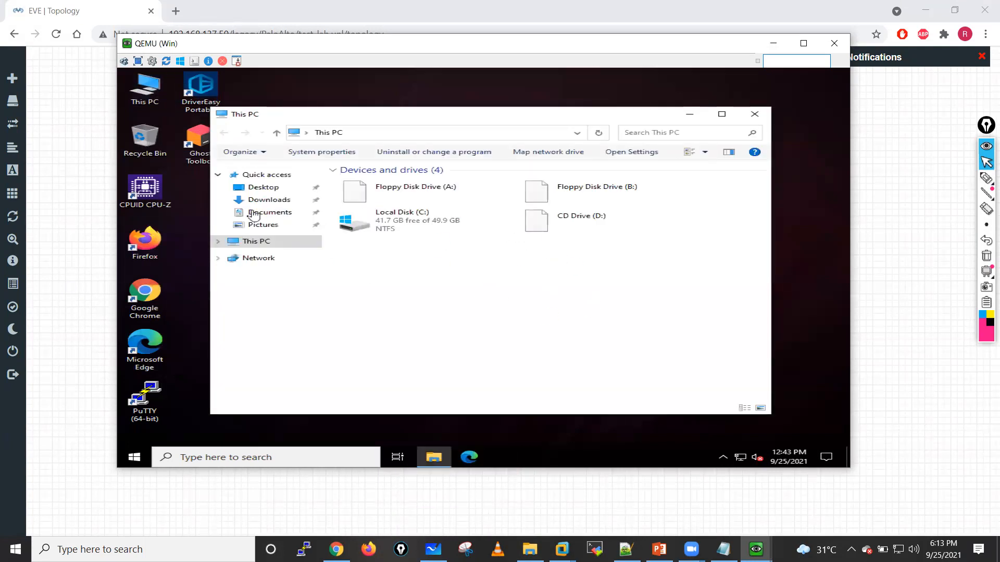
pyautogui.doubleClick(430, 226)
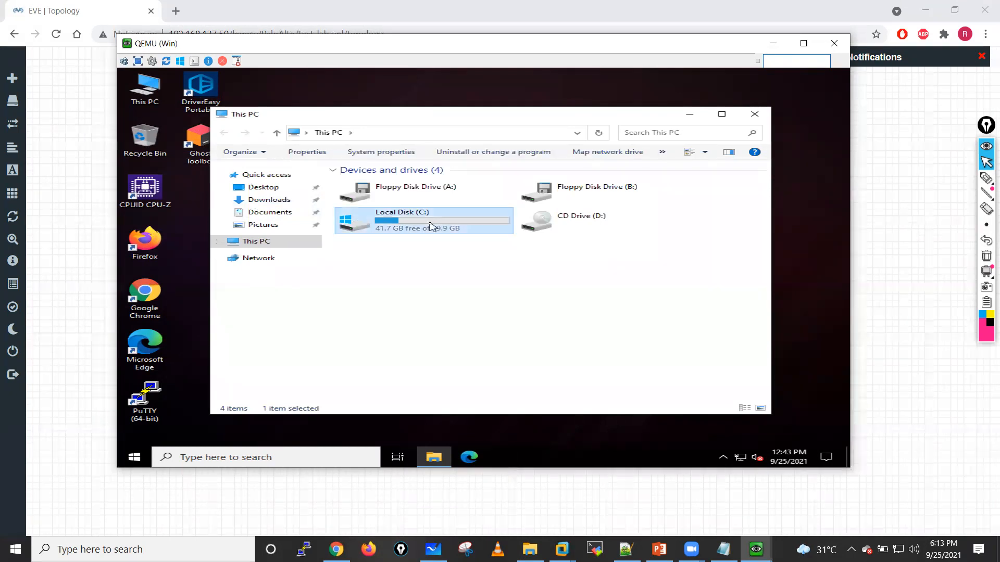
pyautogui.click(263, 199)
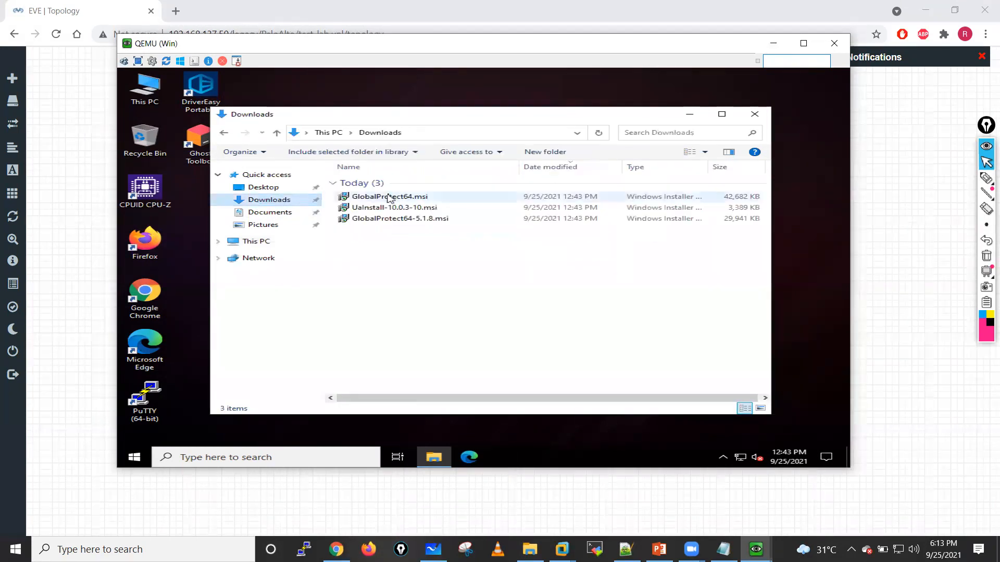
pyautogui.doubleClick(388, 198)
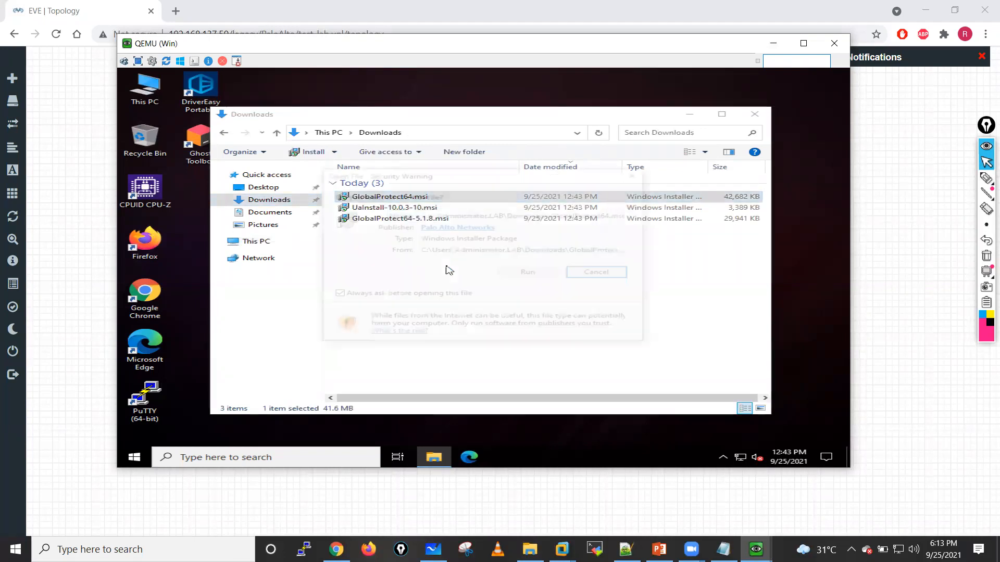
pyautogui.click(521, 274)
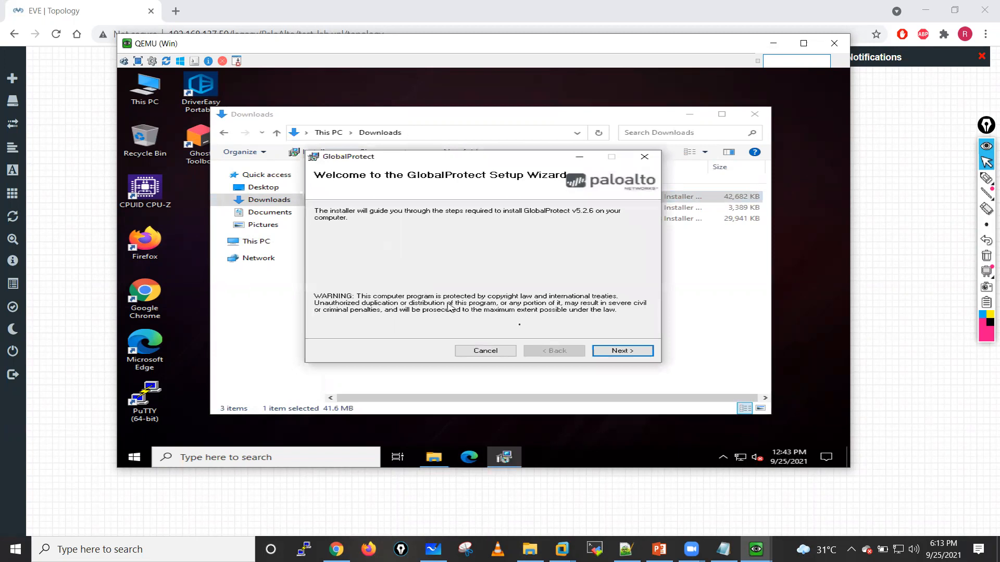
# Step: Install GlobalProtect v5.2.6 with the setup wizard's default options and close the finished wizard
pyautogui.click(619, 352)
pyautogui.click(618, 353)
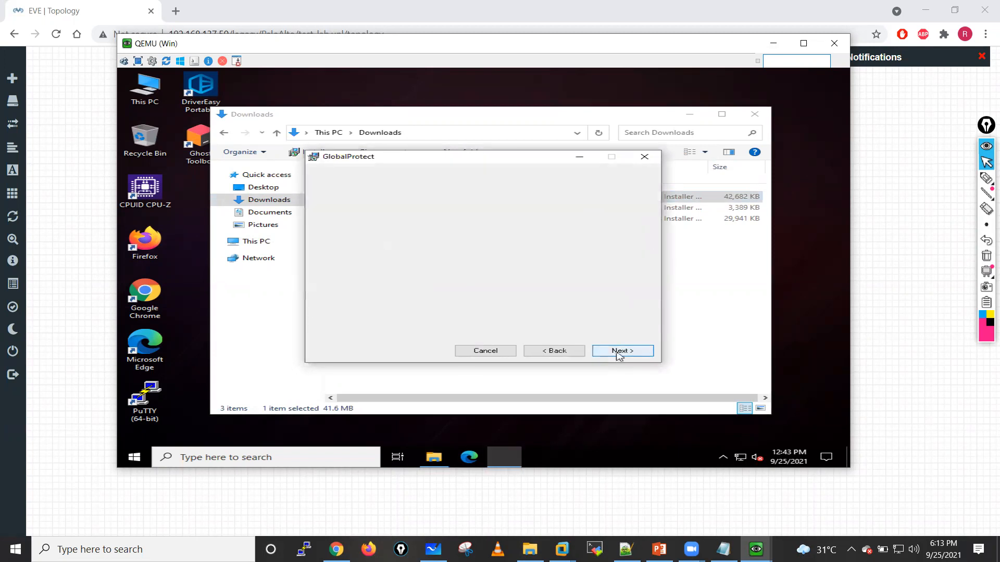
pyautogui.click(619, 352)
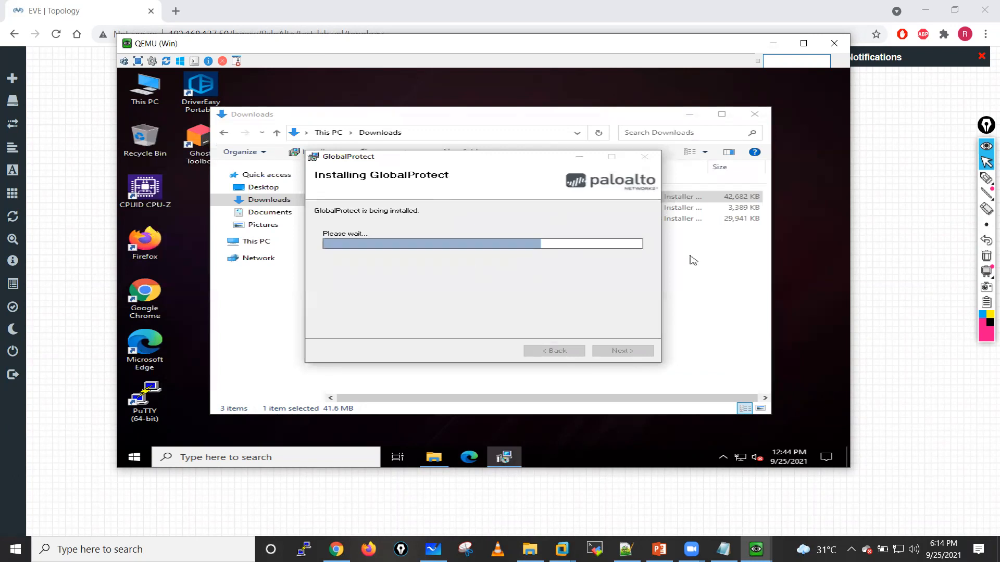
pyautogui.moveTo(452, 163); pyautogui.dragTo(627, 213)
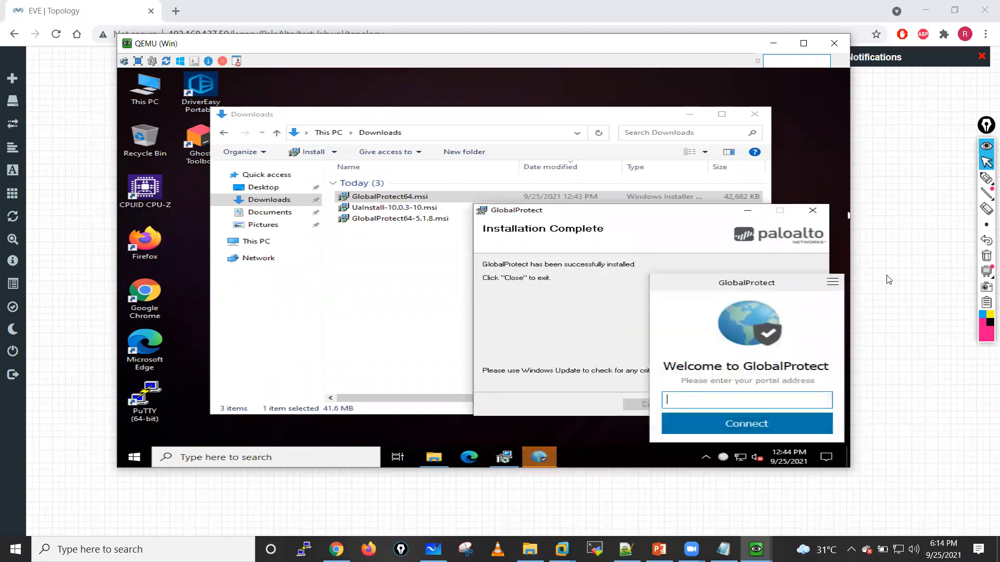
pyautogui.click(812, 211)
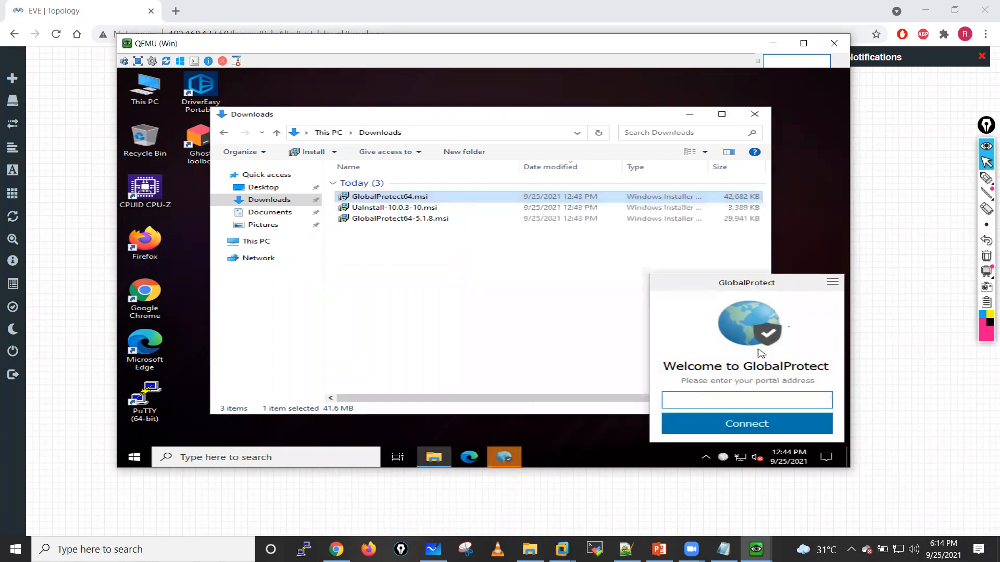
# Step: Dismiss the GlobalProtect welcome panel and run the UaInstall-10.0.3-10.msi installer, accepting its security warning
pyautogui.click(537, 313)
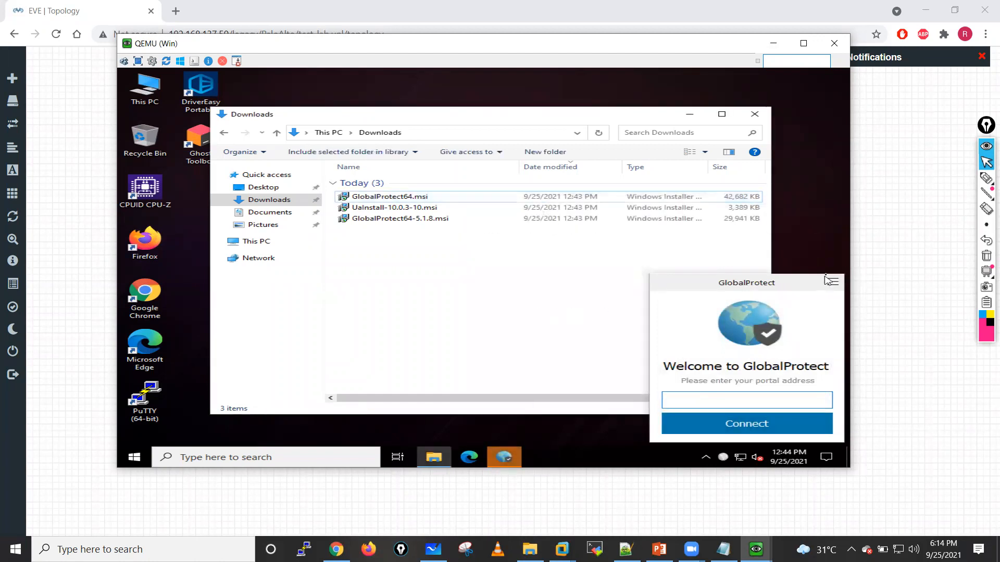
pyautogui.click(832, 281)
pyautogui.click(814, 245)
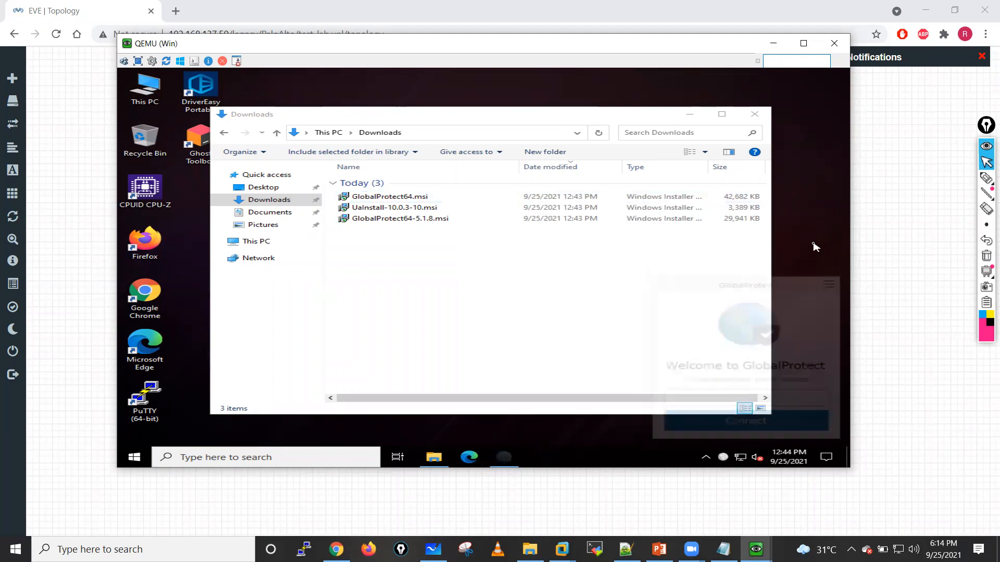
pyautogui.doubleClick(394, 207)
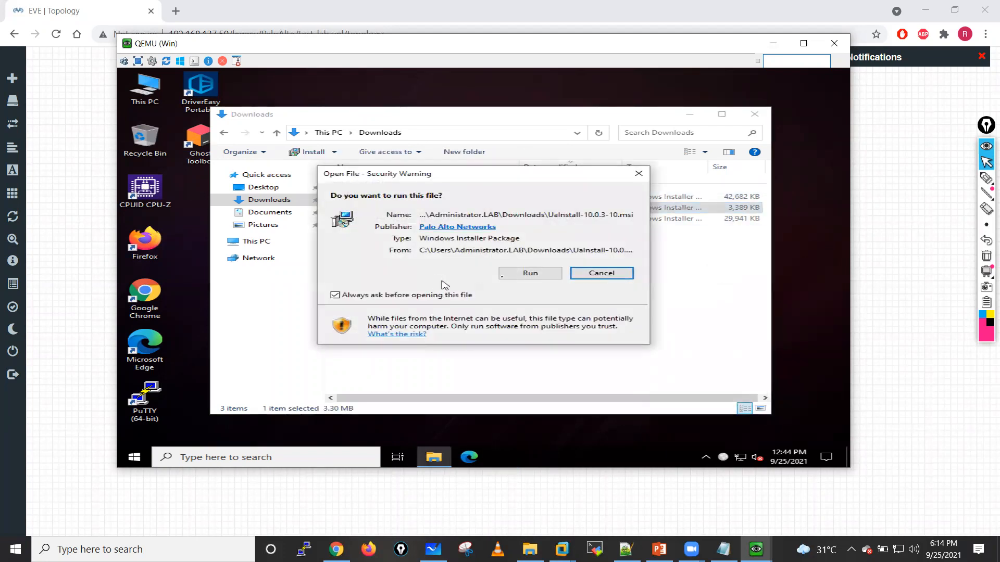
pyautogui.click(528, 270)
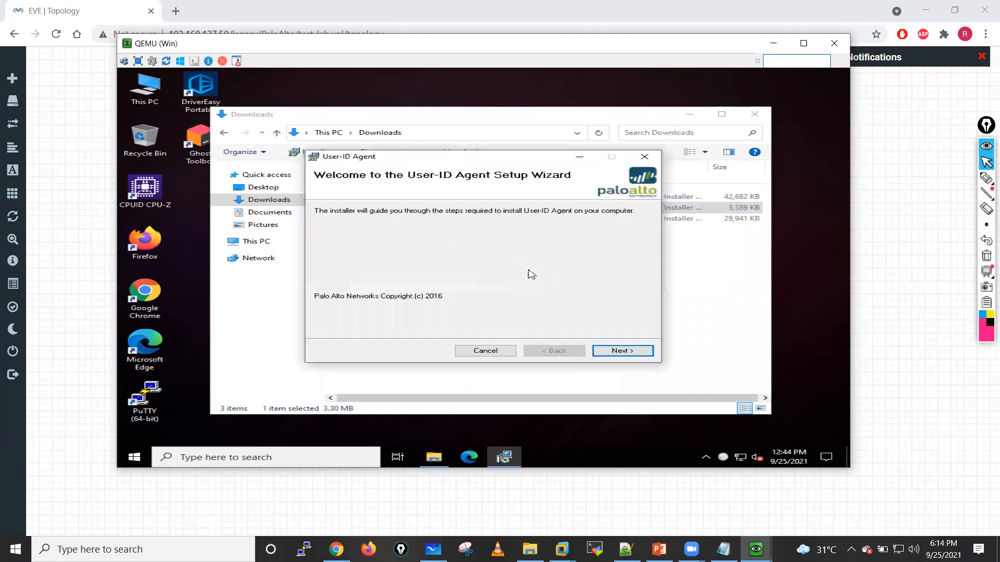
# Step: Install the User-ID Agent with the setup wizard's default options and close the finished wizard
pyautogui.click(631, 356)
pyautogui.click(626, 354)
pyautogui.click(623, 356)
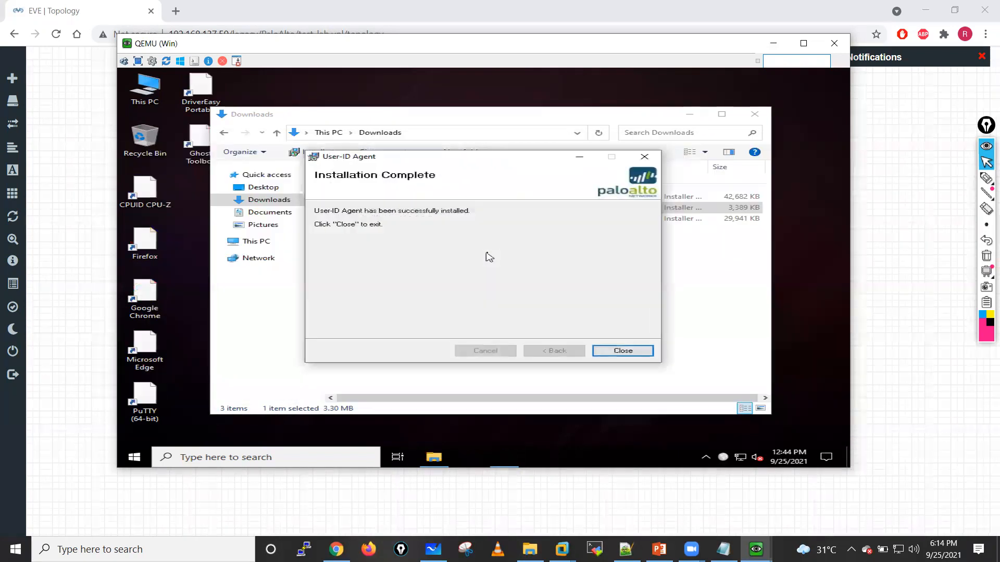
pyautogui.click(617, 355)
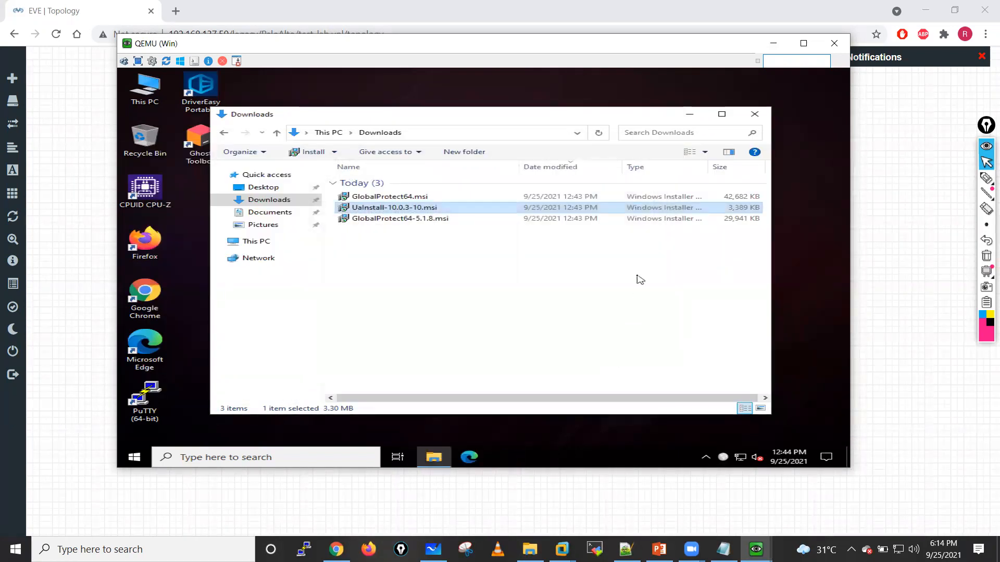
# Step: Close the Downloads window and the Win console, and stop the Win node in the EVE topology
pyautogui.click(753, 116)
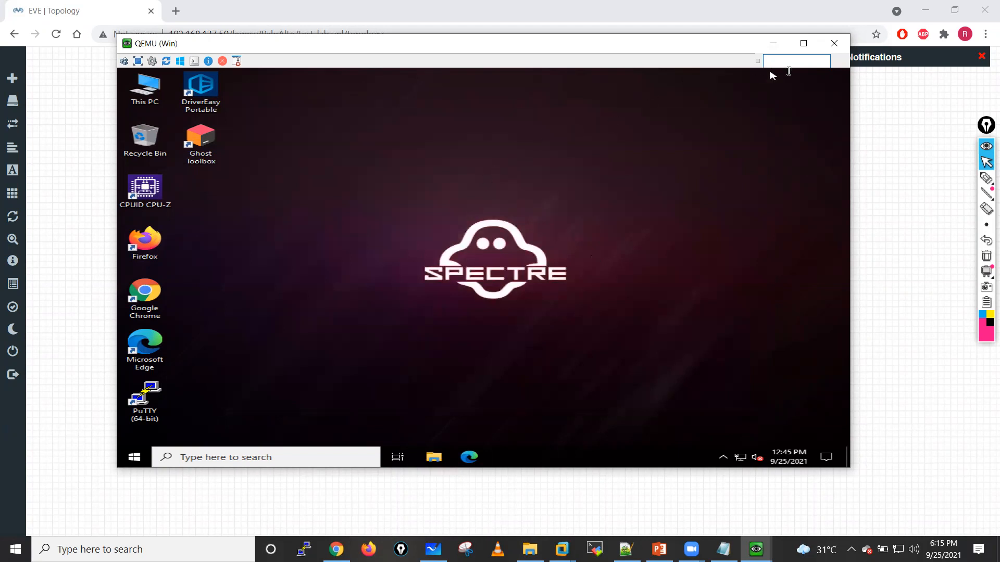
pyautogui.click(833, 43)
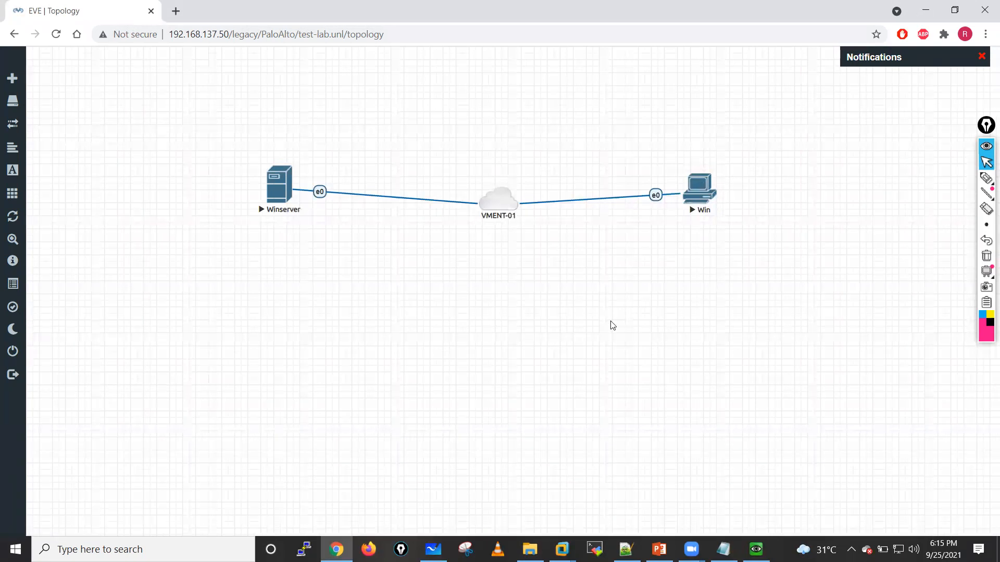
pyautogui.rightClick(700, 196)
pyautogui.click(731, 223)
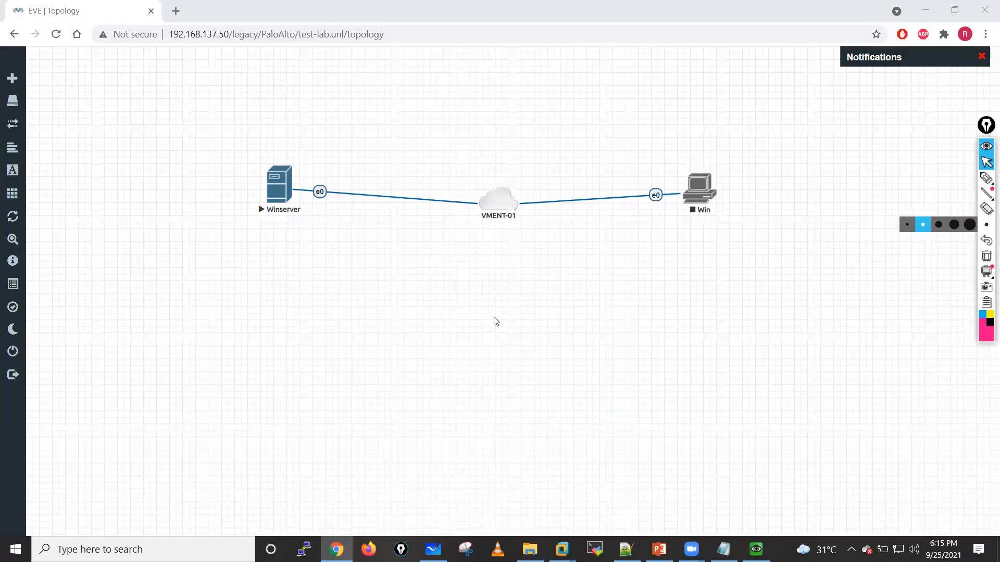
# Step: Add one new network named Internet with type Cloud1 below VMENT-01 in the topology
pyautogui.rightClick(496, 321)
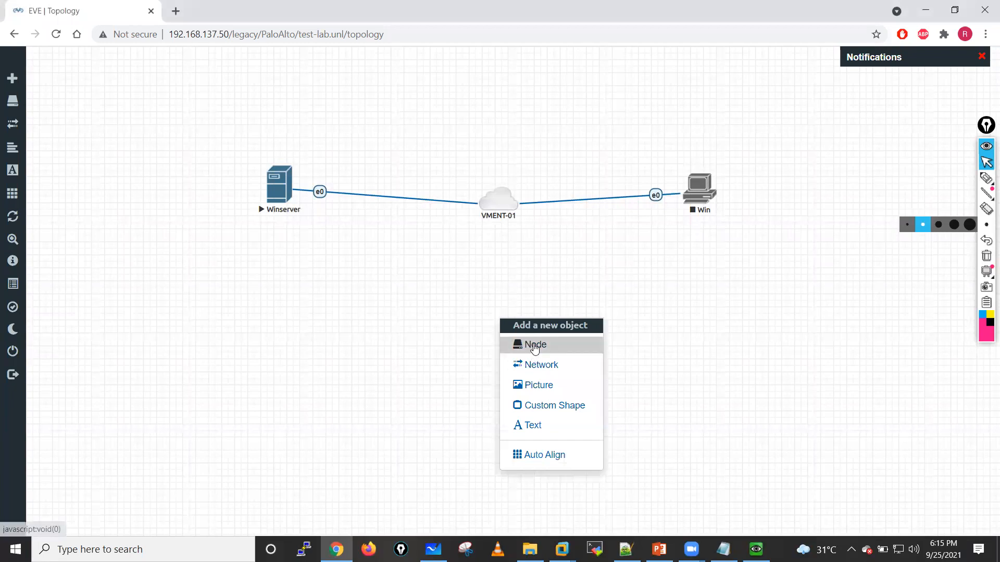
pyautogui.click(535, 369)
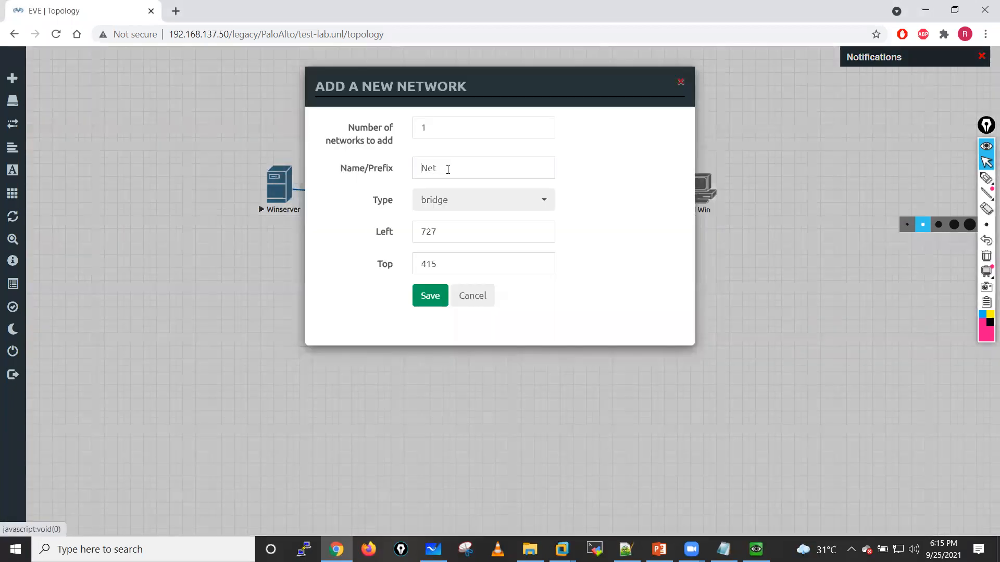
pyautogui.click(446, 167)
pyautogui.hotkey('ctrl', 'a')
pyautogui.write('Interne')
pyautogui.click(442, 201)
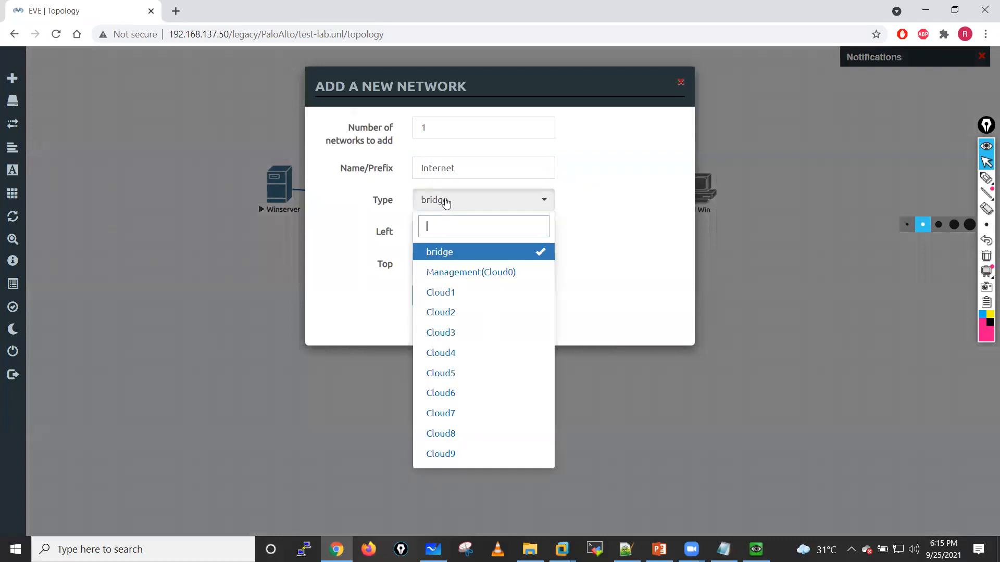
pyautogui.click(452, 292)
pyautogui.click(426, 296)
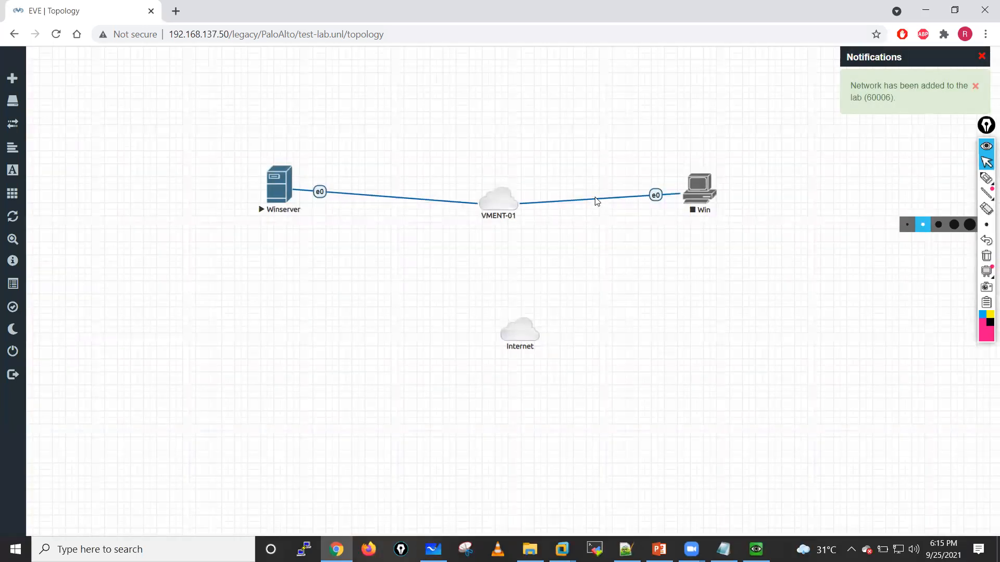
# Step: Delete the connection between the Win node and the VMENT-01 network
pyautogui.rightClick(596, 197)
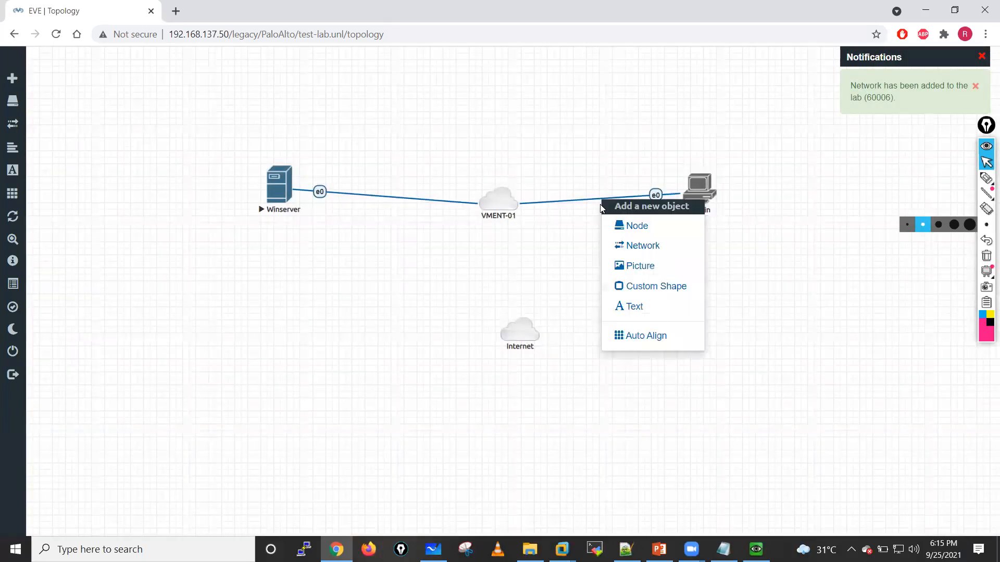
pyautogui.click(592, 231)
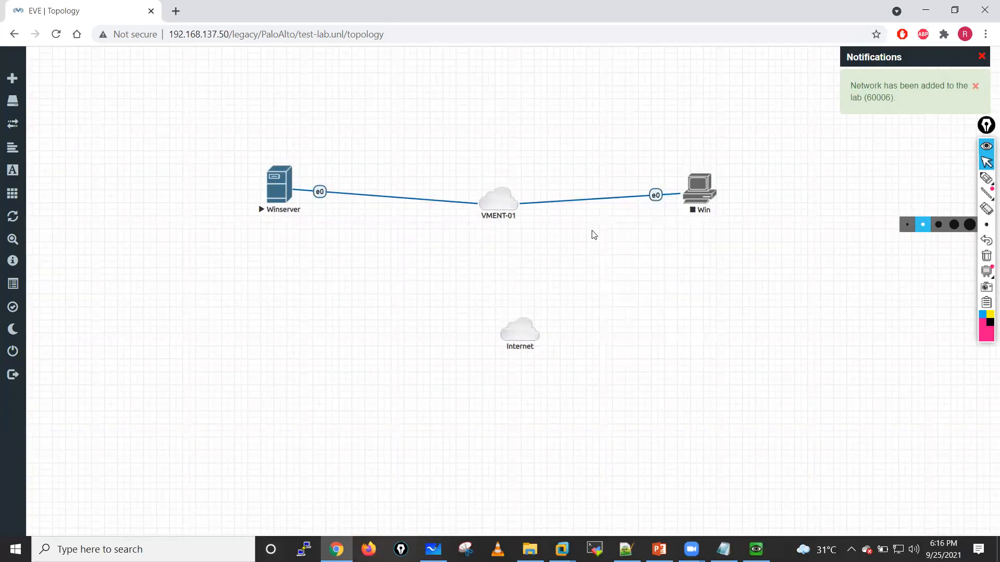
pyautogui.rightClick(624, 201)
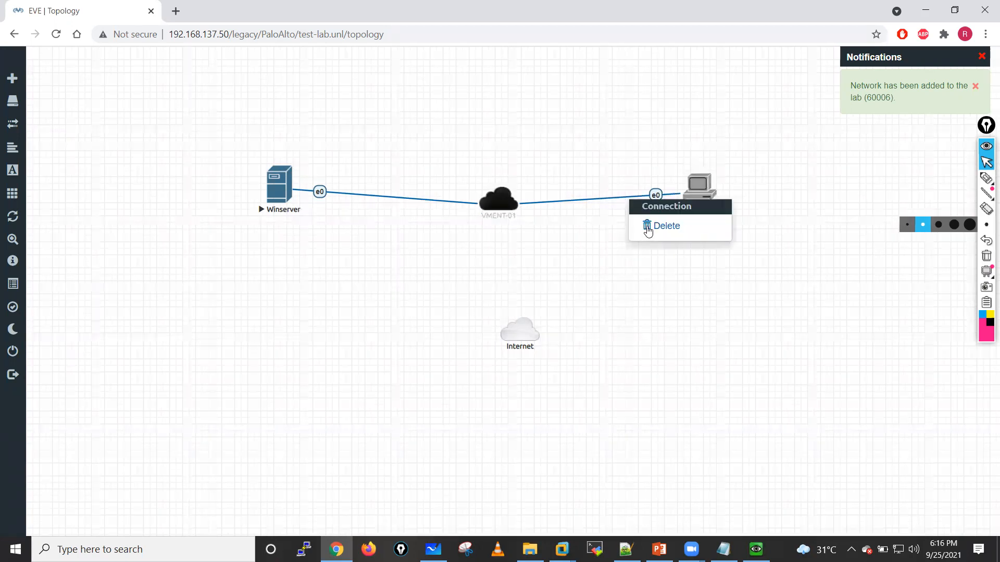
pyautogui.click(648, 228)
# Step: Connect the Win node's e0 interface to the Internet network and move the node down toward that cloud
pyautogui.moveTo(713, 186); pyautogui.dragTo(521, 330)
pyautogui.click(526, 348)
pyautogui.moveTo(698, 194); pyautogui.dragTo(786, 248)
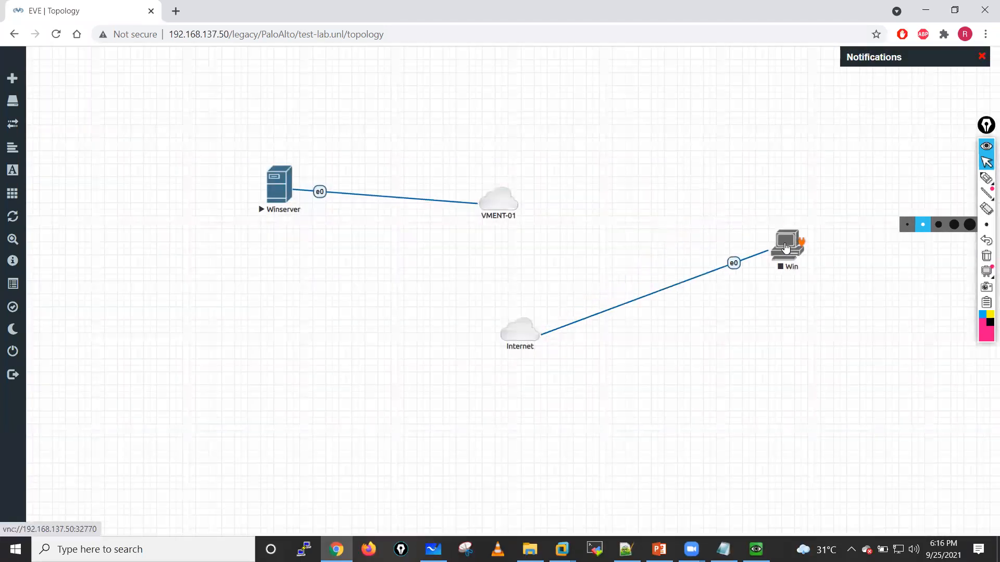
# Step: Start the Win node, open its console with ultravnc_wrapper and minimize it, and move the node closer to the Internet cloud
pyautogui.rightClick(786, 247)
pyautogui.click(823, 271)
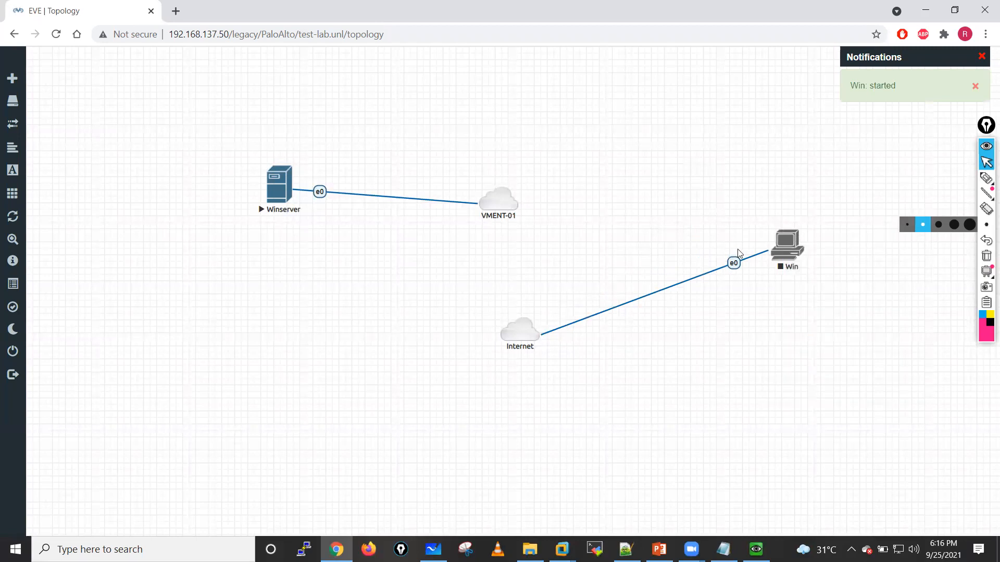
pyautogui.click(784, 252)
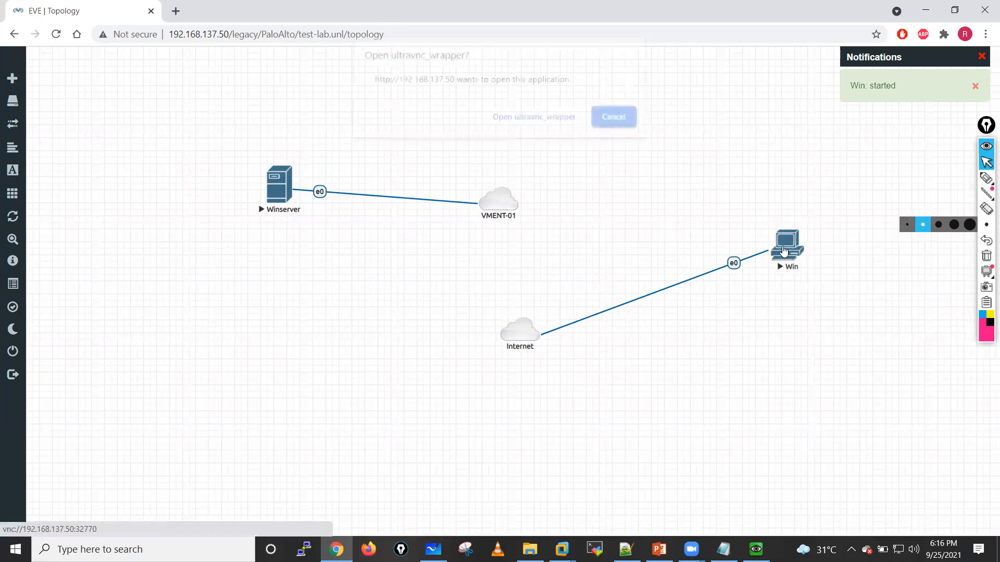
pyautogui.click(556, 125)
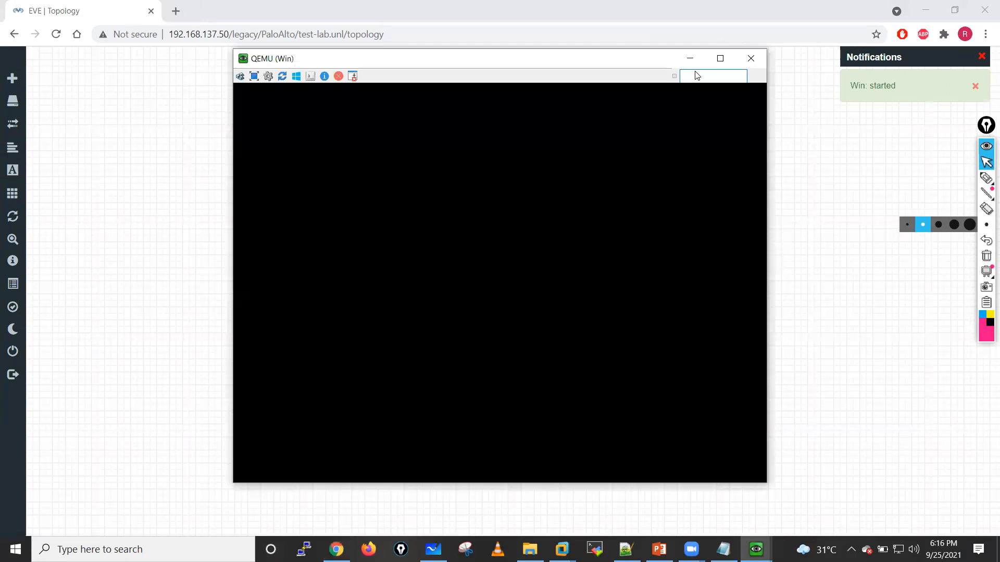
pyautogui.click(691, 58)
pyautogui.moveTo(770, 271); pyautogui.dragTo(755, 279)
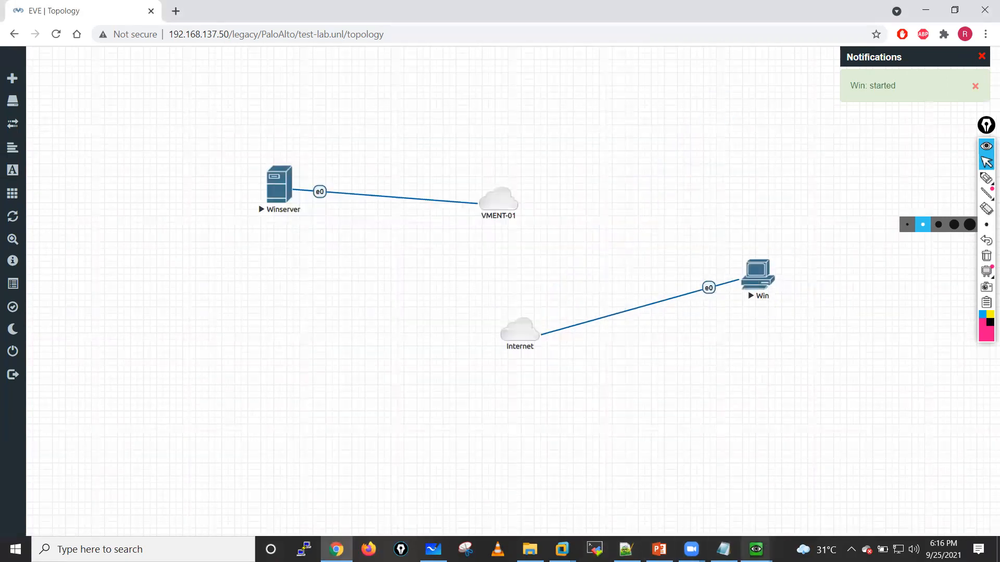
# Step: Restore the Win console, and minimize Event Viewer on Winserver together with the Winserver console
pyautogui.moveTo(765, 547)
pyautogui.click(825, 486)
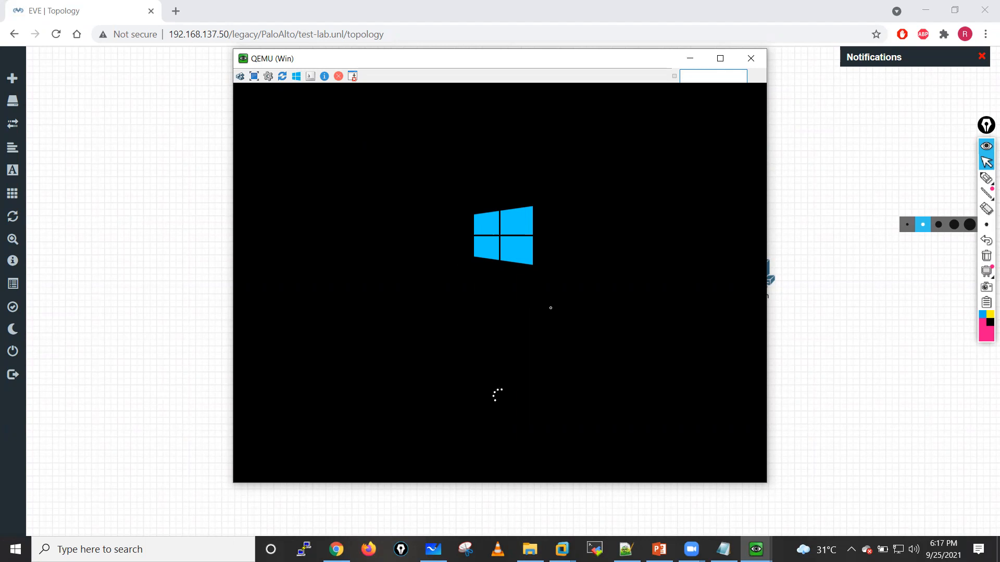
pyautogui.click(756, 549)
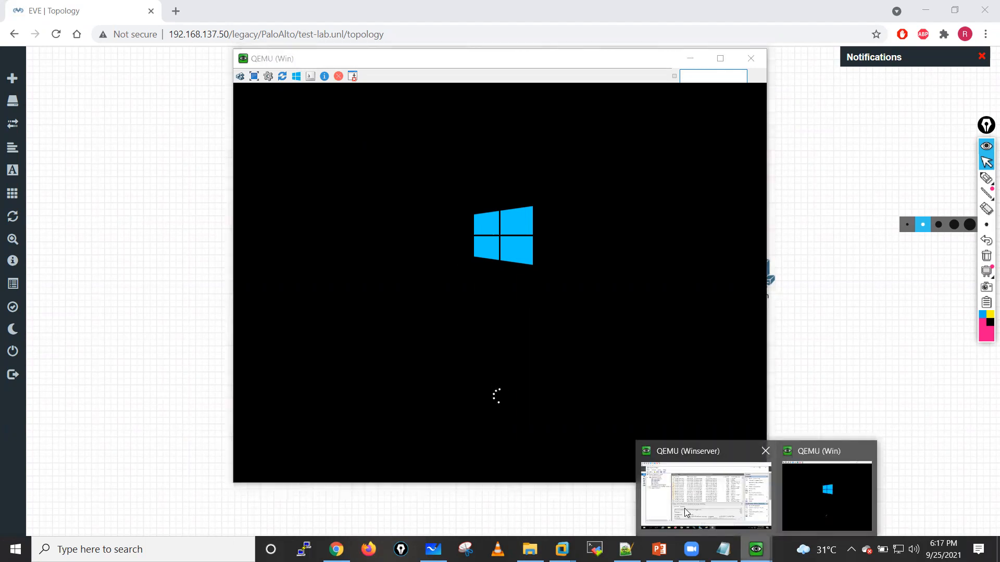
pyautogui.click(685, 513)
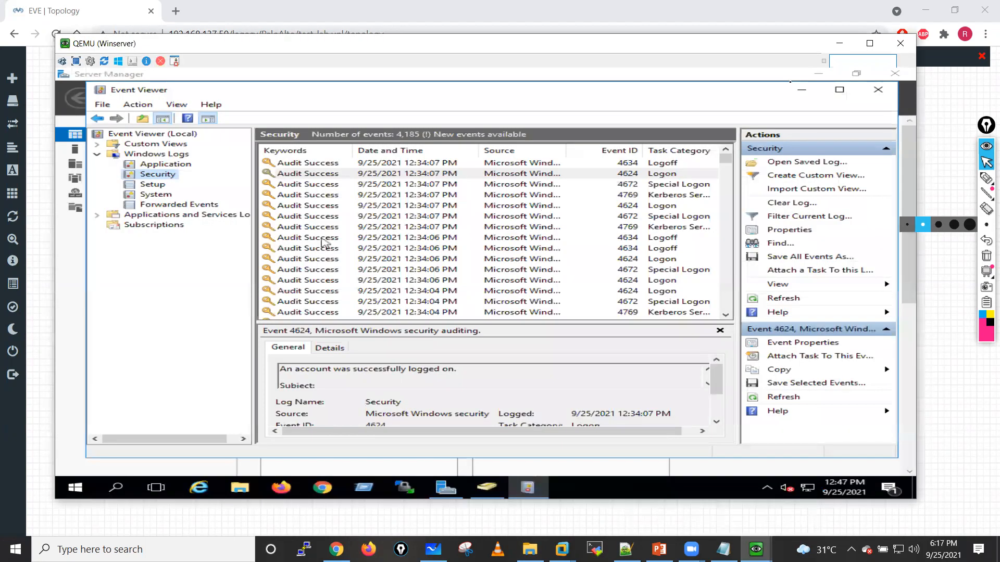
pyautogui.click(805, 90)
pyautogui.click(840, 43)
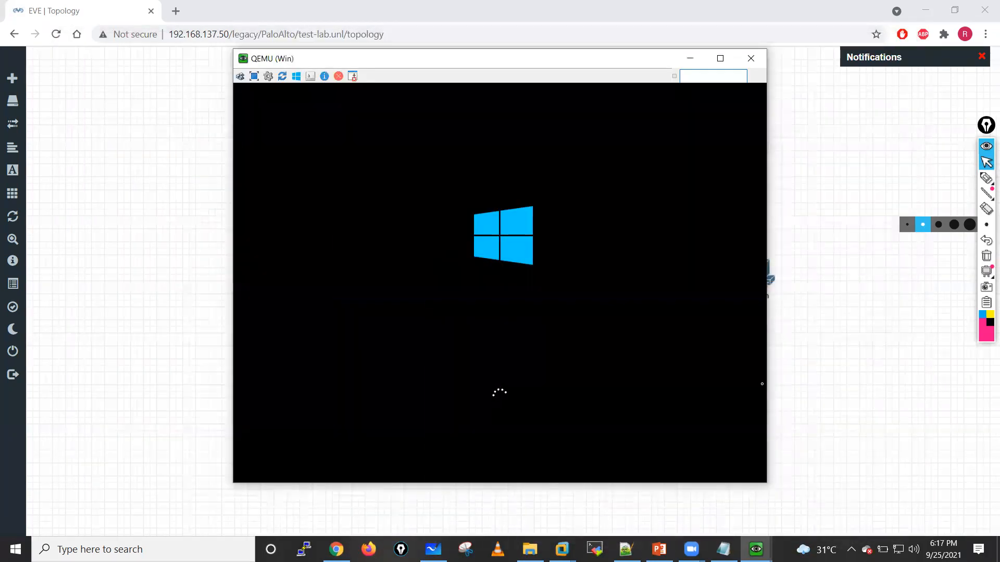
pyautogui.moveTo(767, 381); pyautogui.dragTo(768, 383)
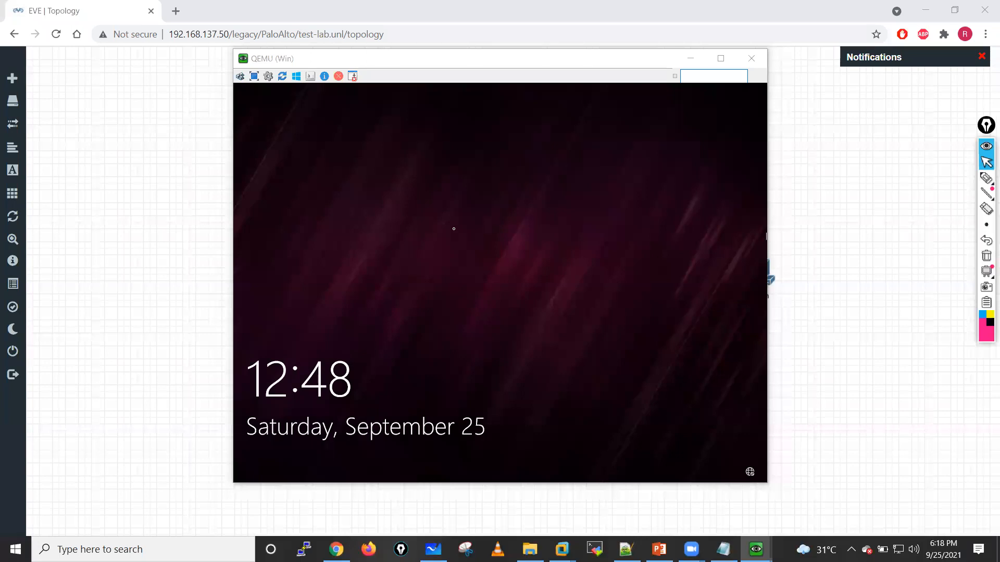
# Step: Enter the account password for LAB\Administrator on the Win sign-in screen and move the console window clear of the Win node
pyautogui.click(453, 229)
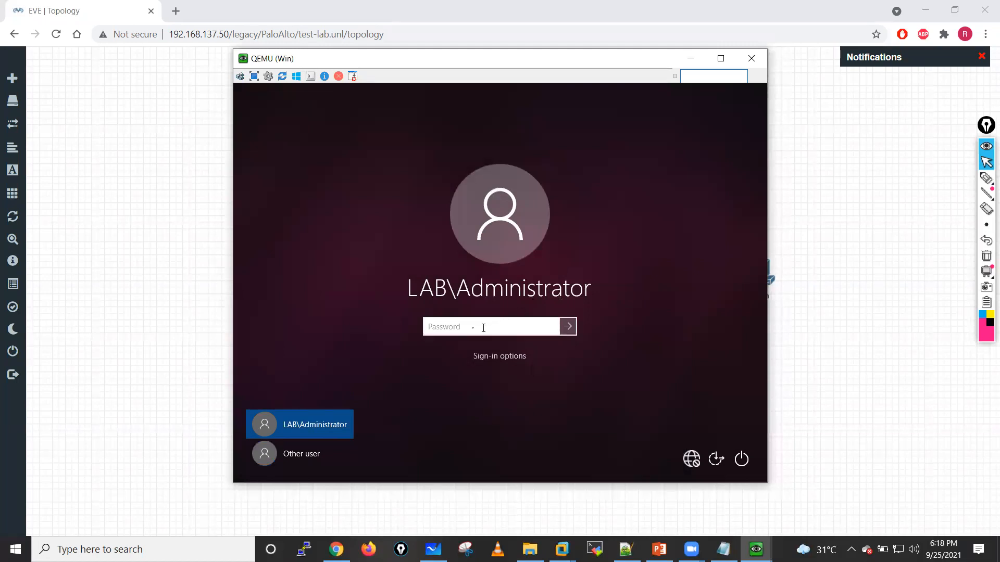
pyautogui.click(292, 455)
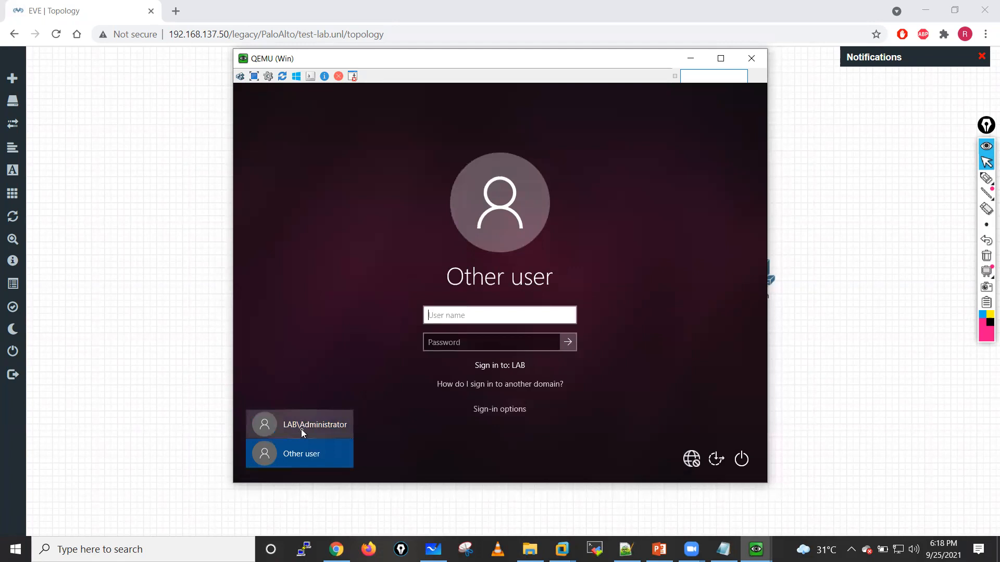
pyautogui.click(302, 428)
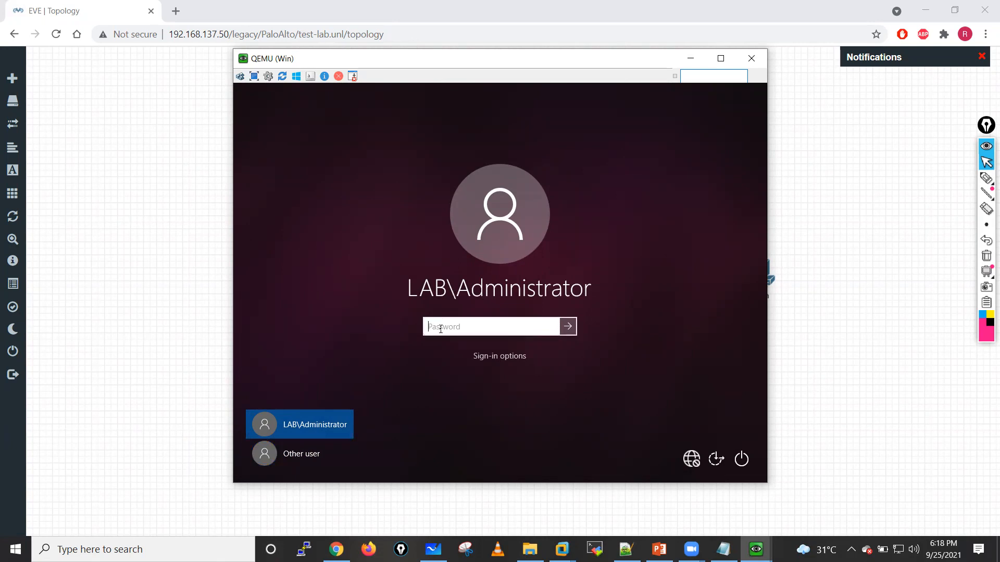
pyautogui.write('Pa$$w0rd123')
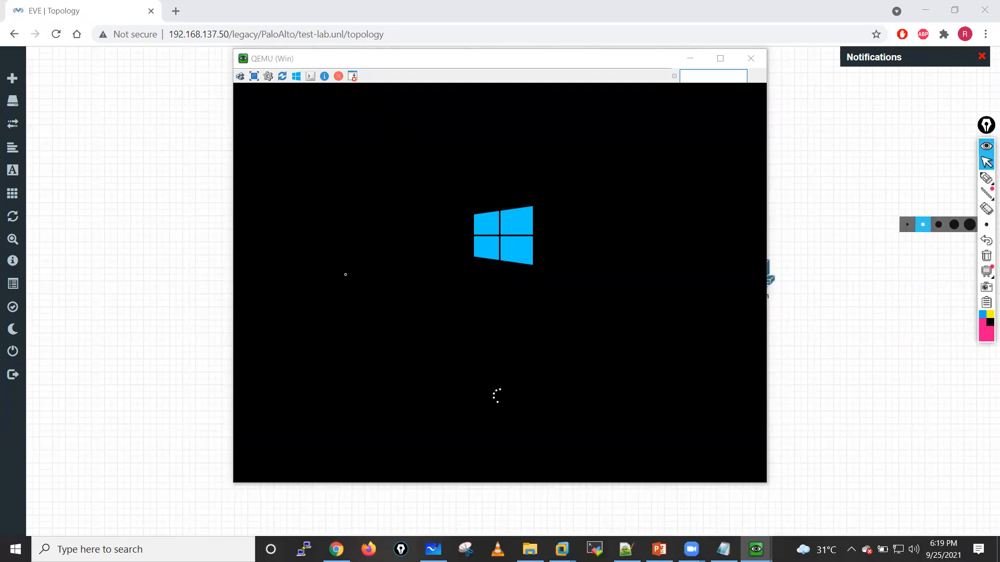
pyautogui.moveTo(401, 58); pyautogui.dragTo(354, 59)
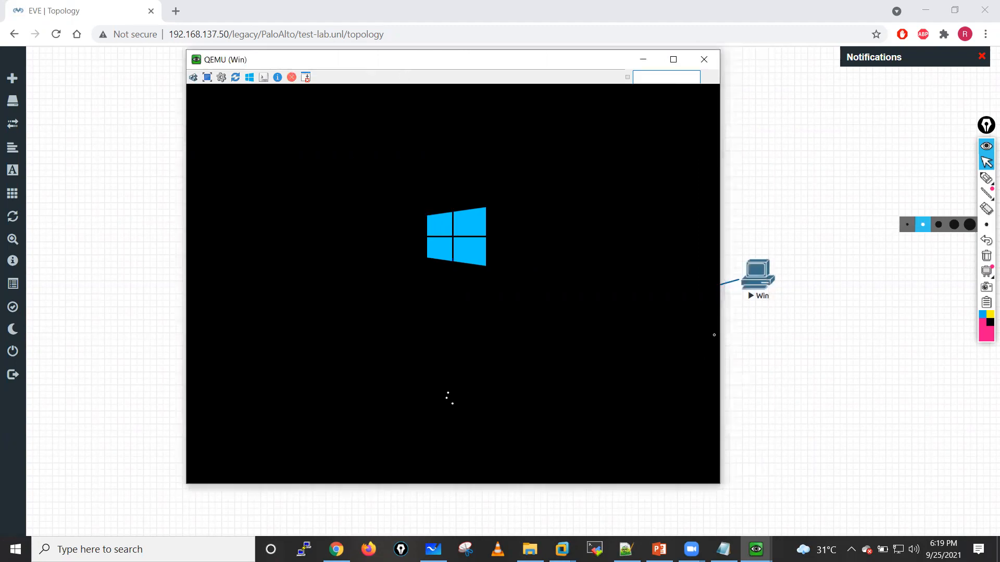